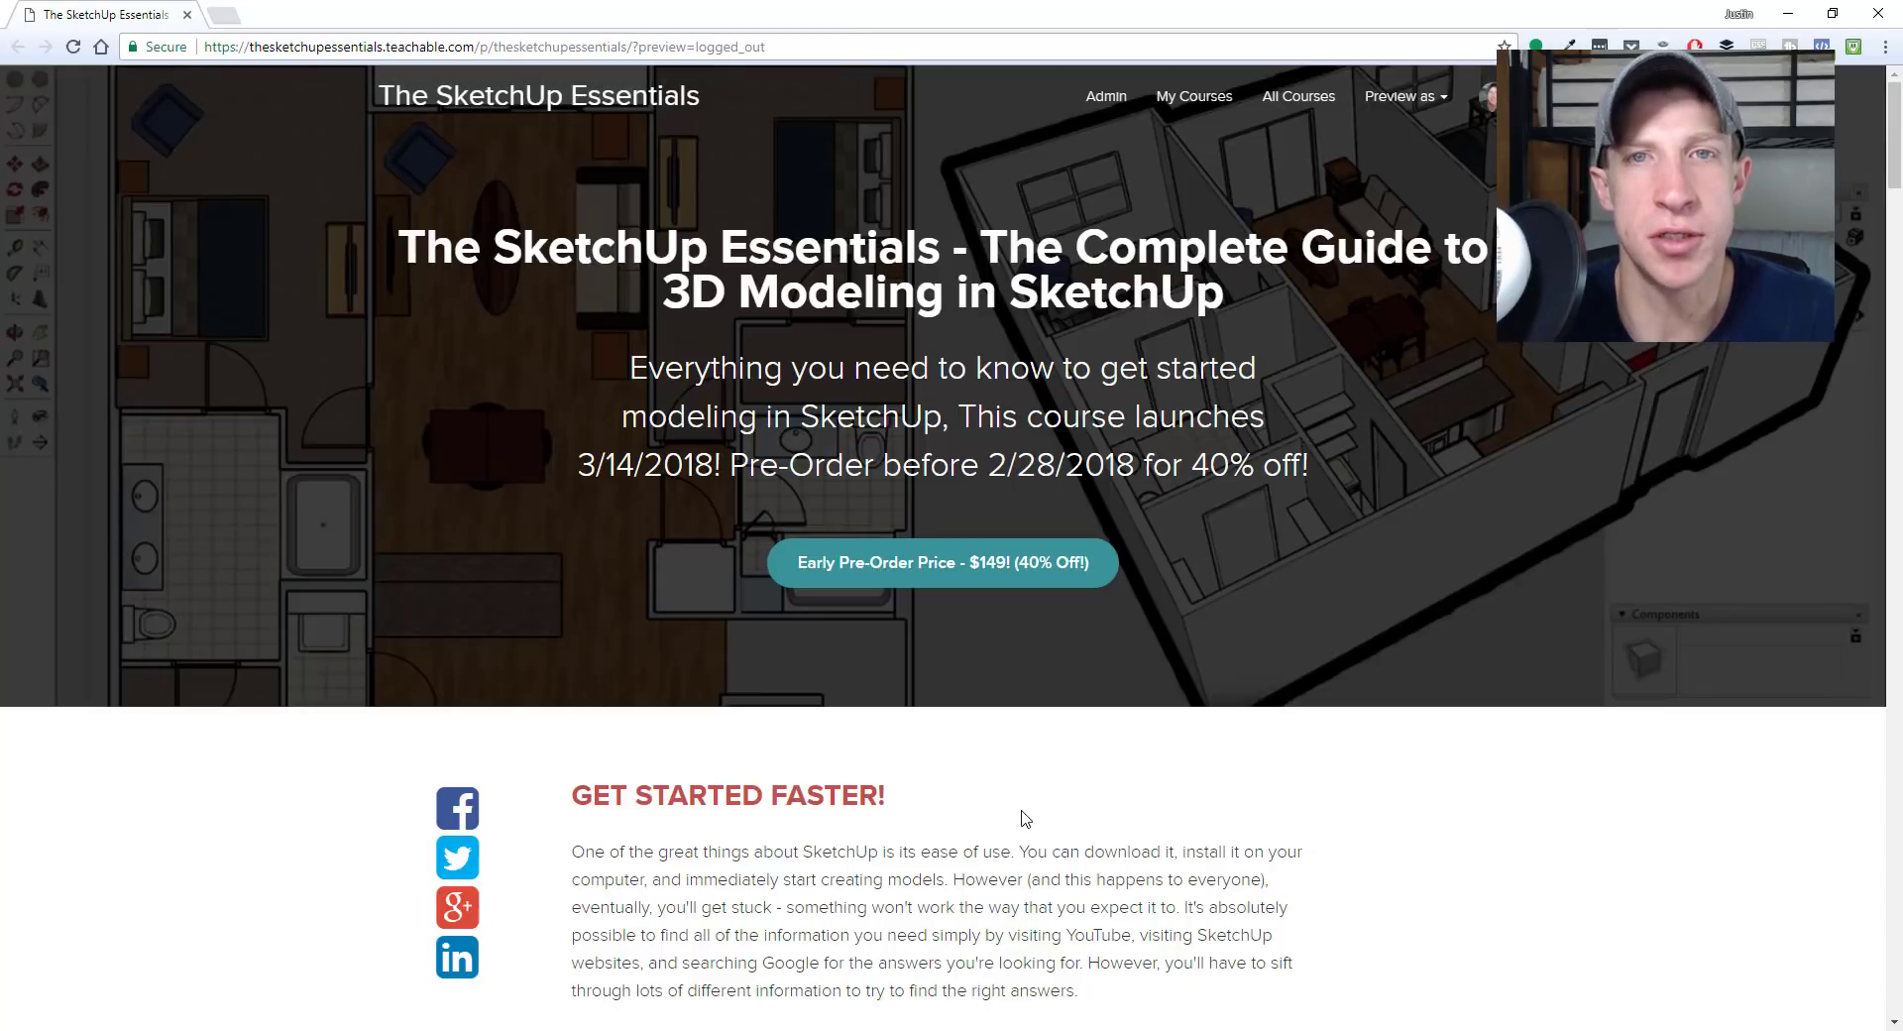
Look through the SketchUp Essentials course page, from the introduction down through the lists of topics covered.
scroll(1025, 818, down, 5)
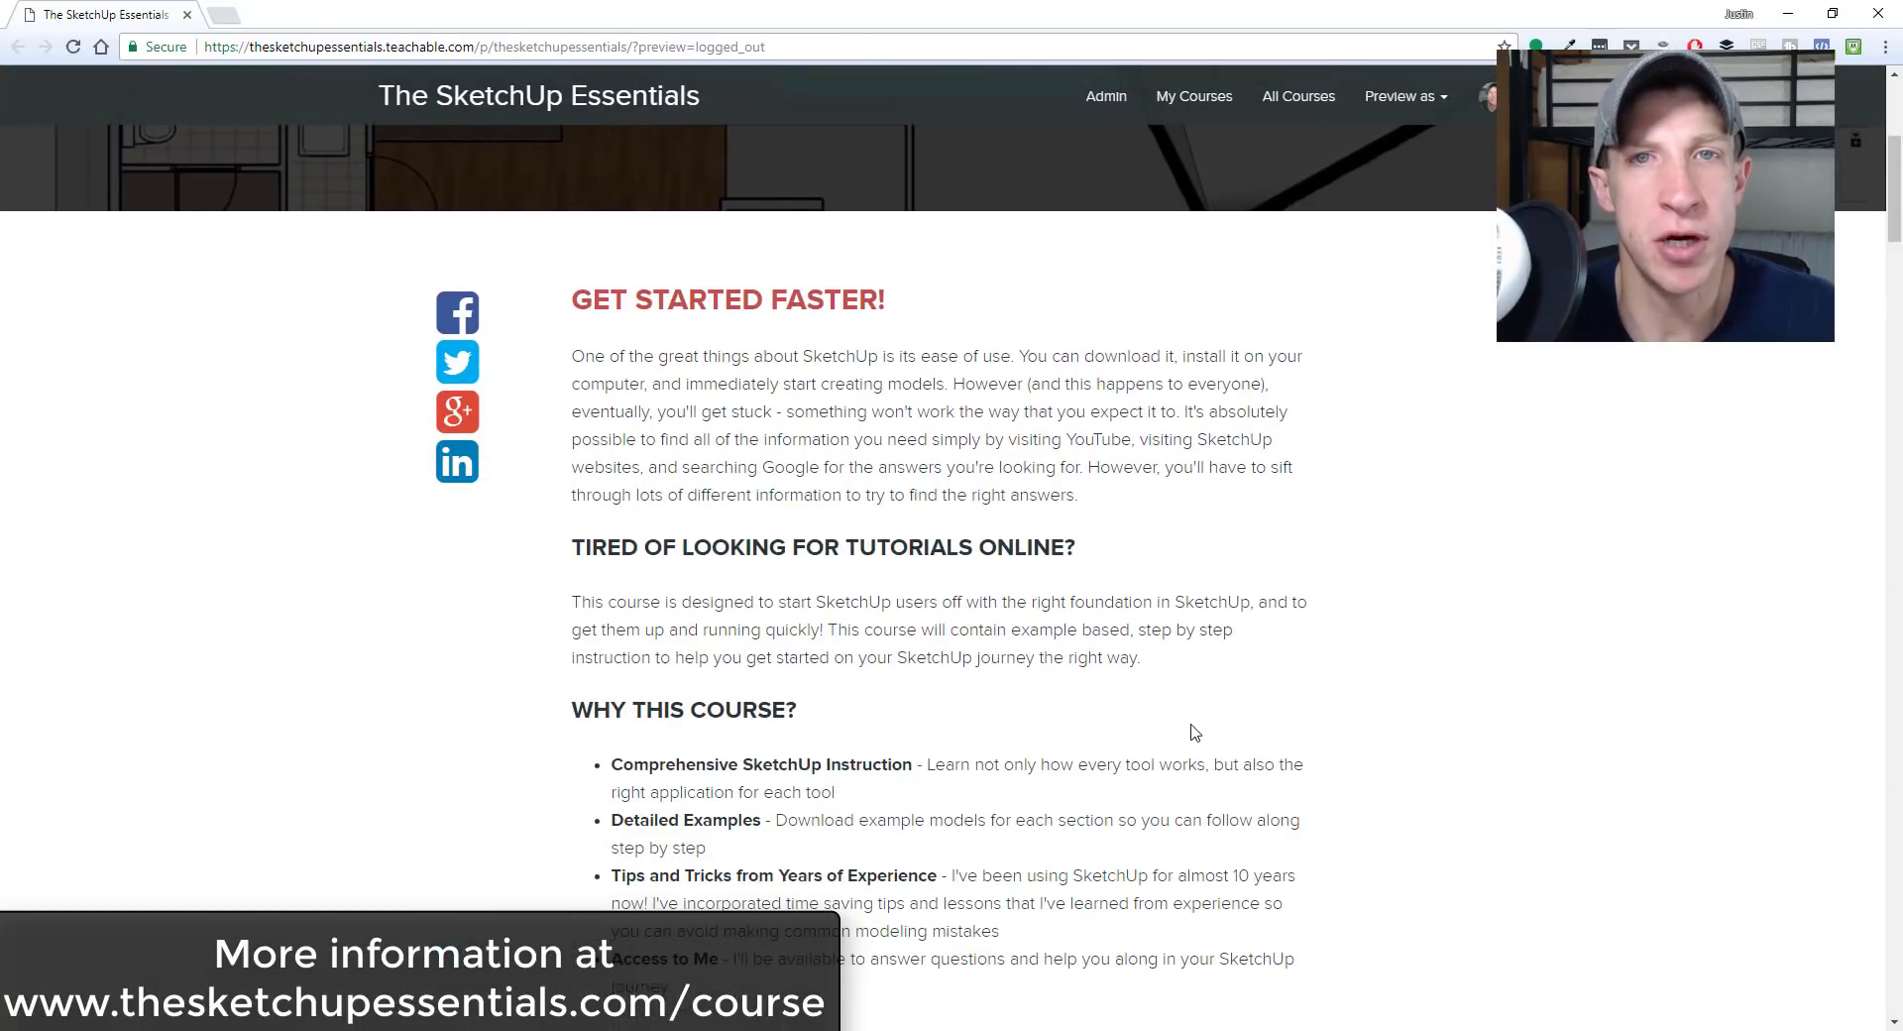
scroll(1195, 732, down, 3)
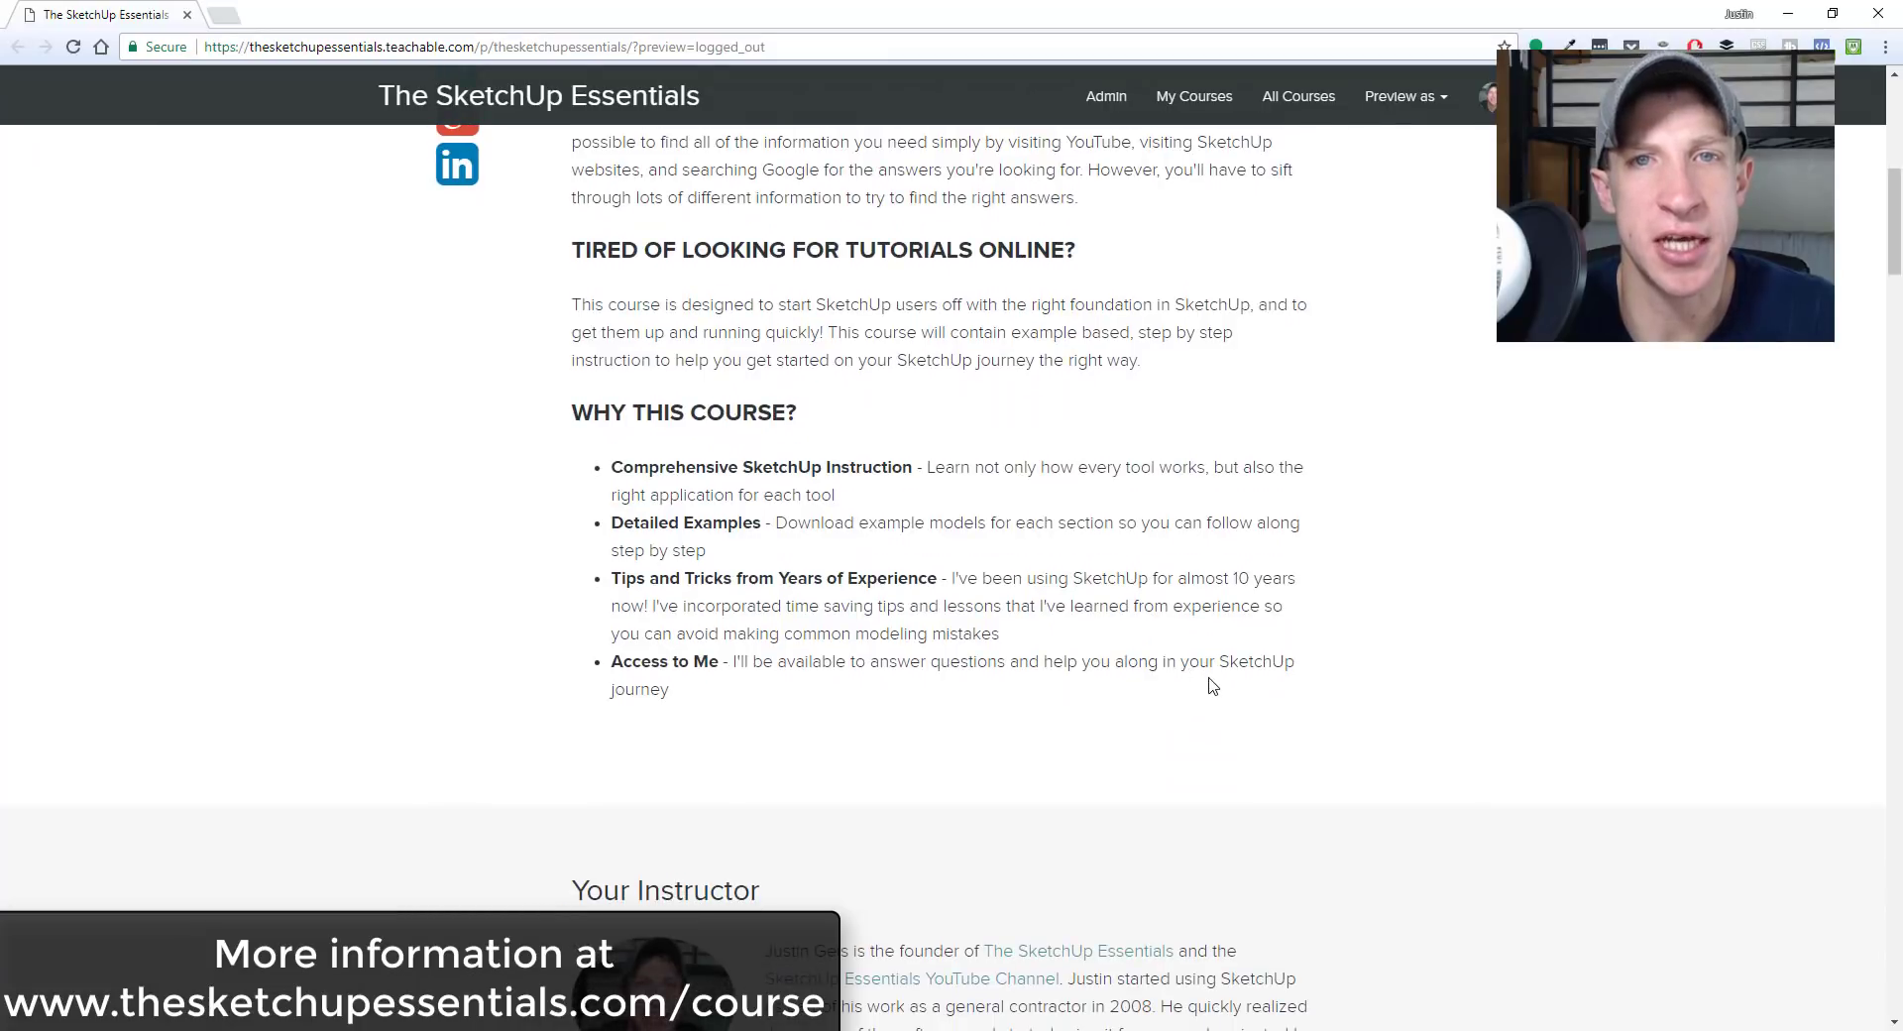
scroll(1200, 684, down, 5)
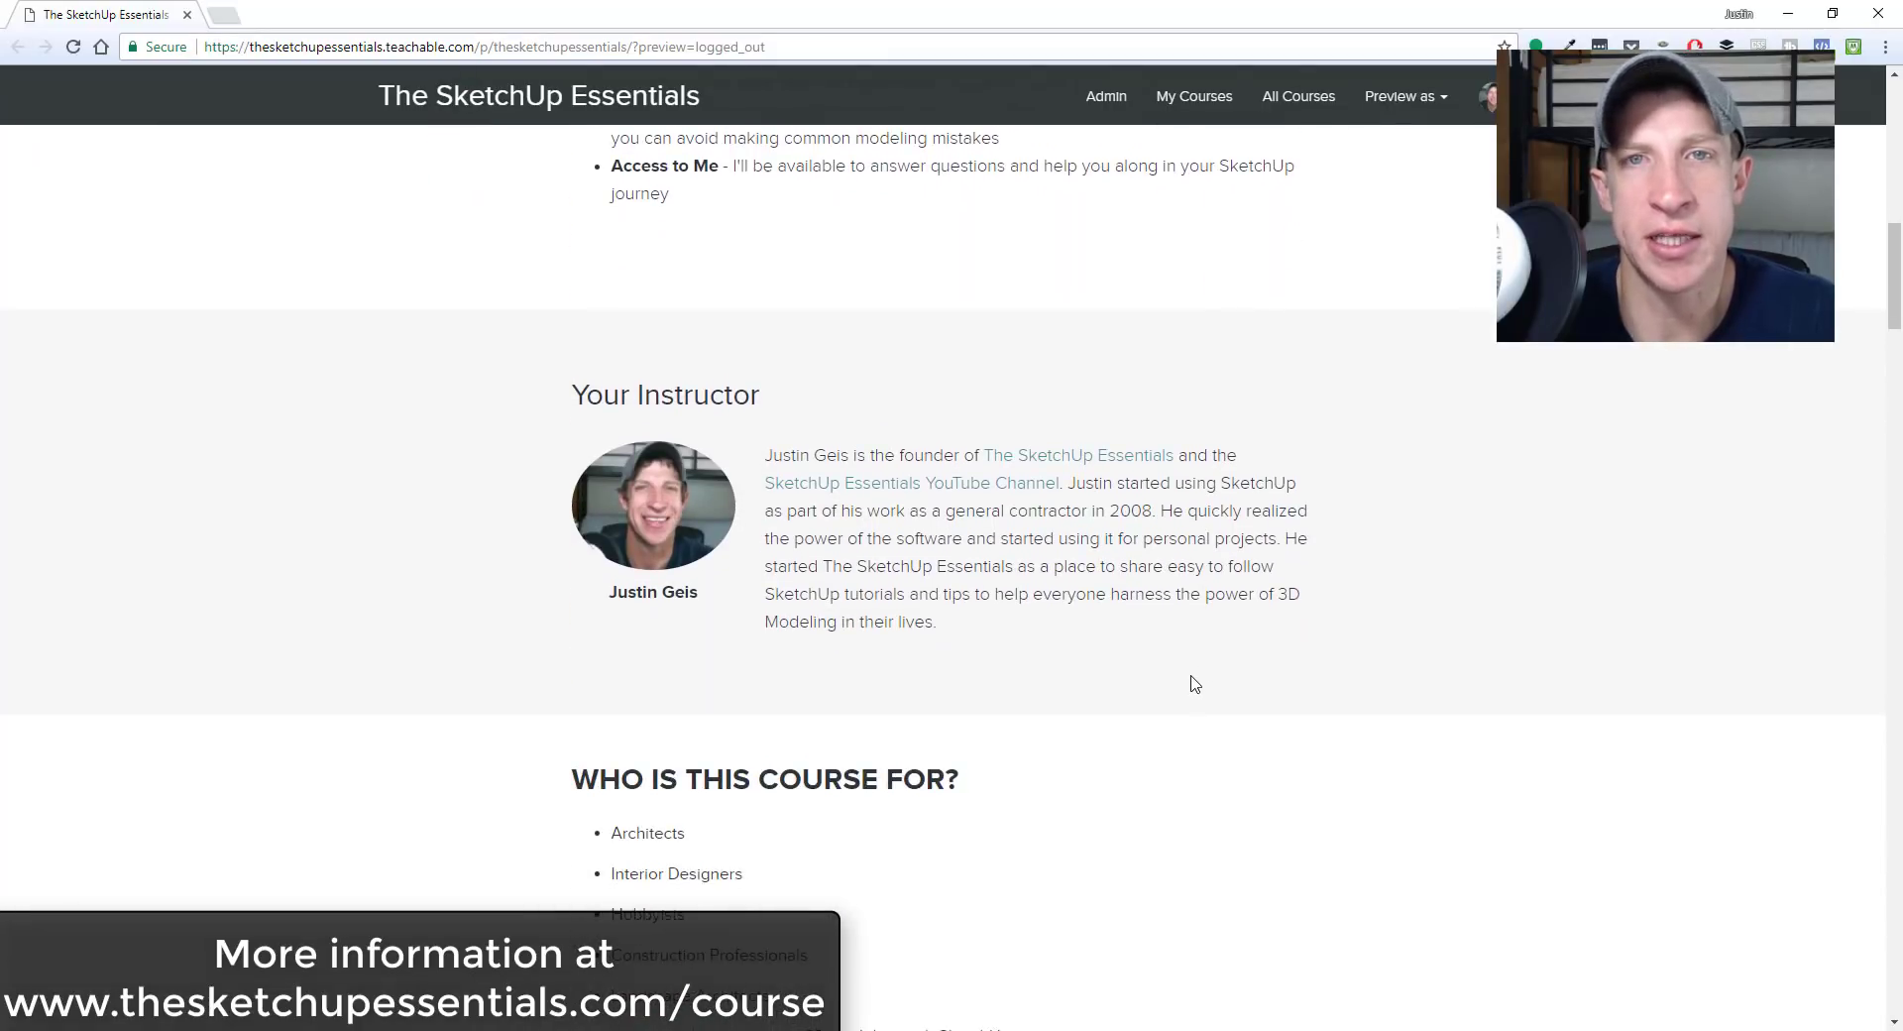
scroll(1194, 684, down, 4)
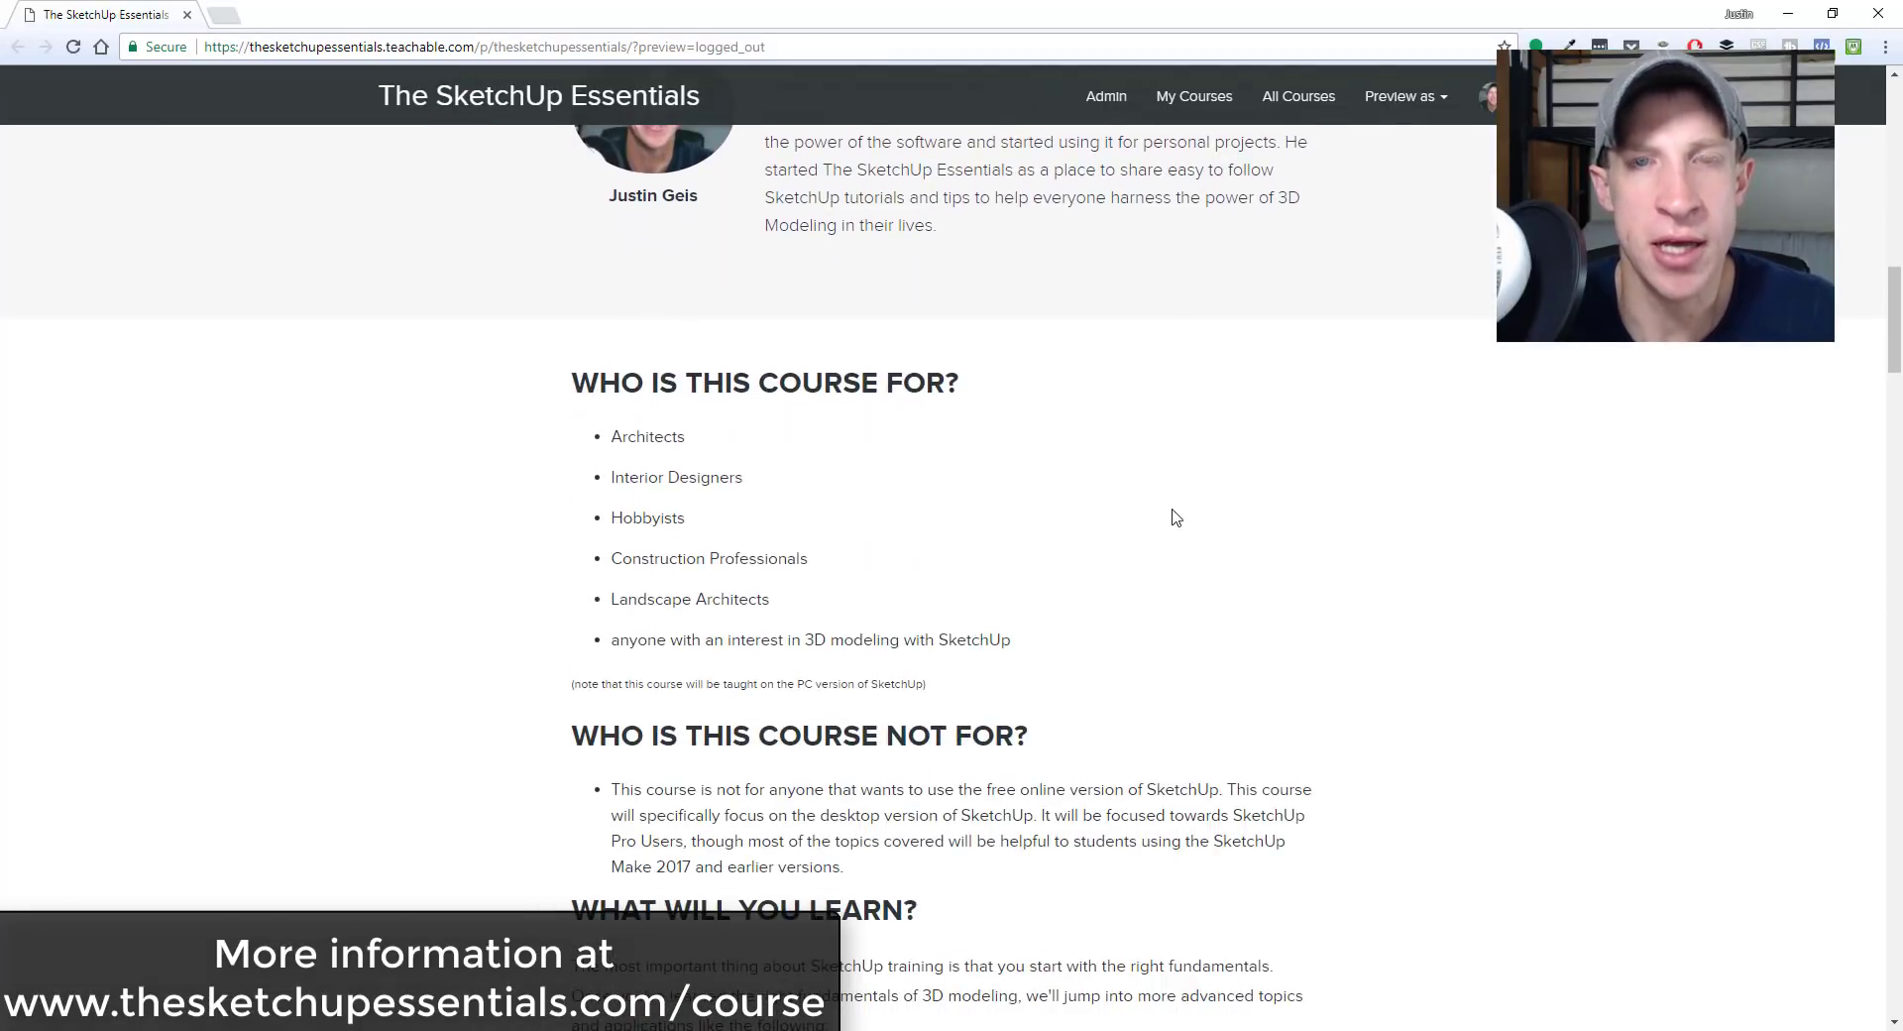
scroll(1170, 532, down, 5)
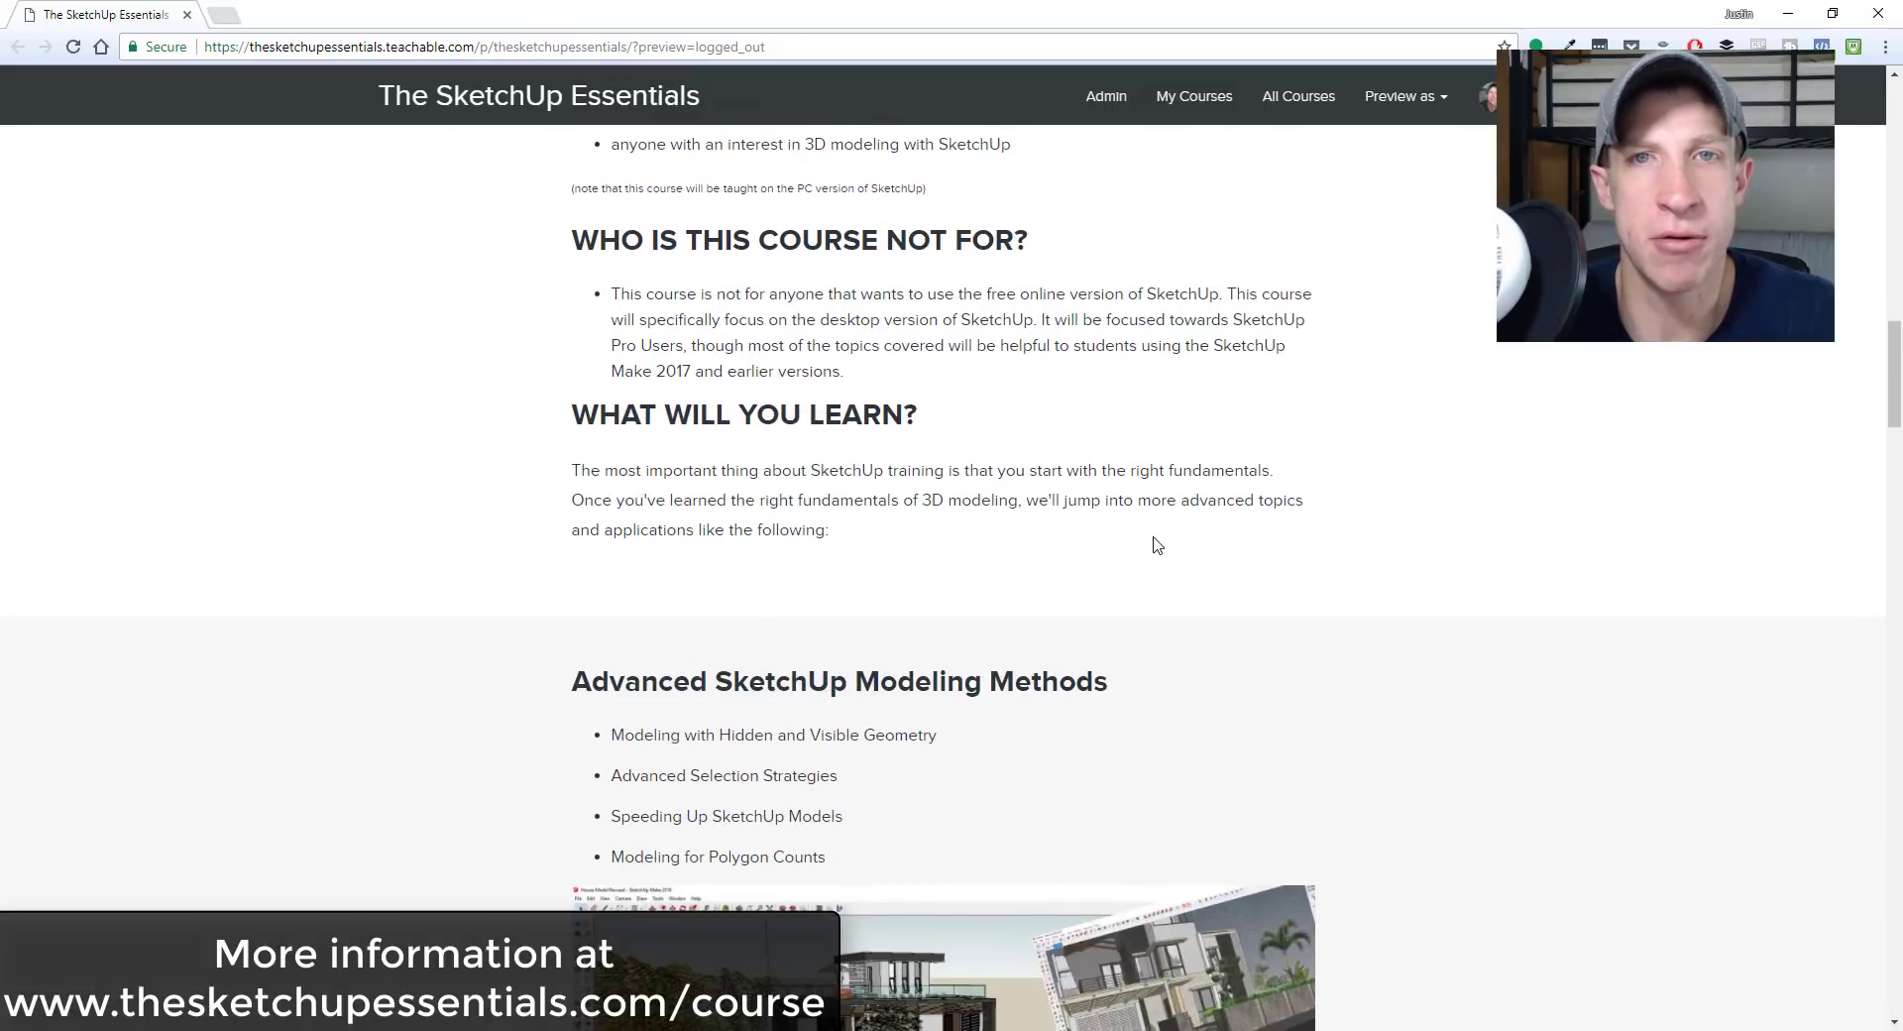
scroll(1157, 542, down, 3)
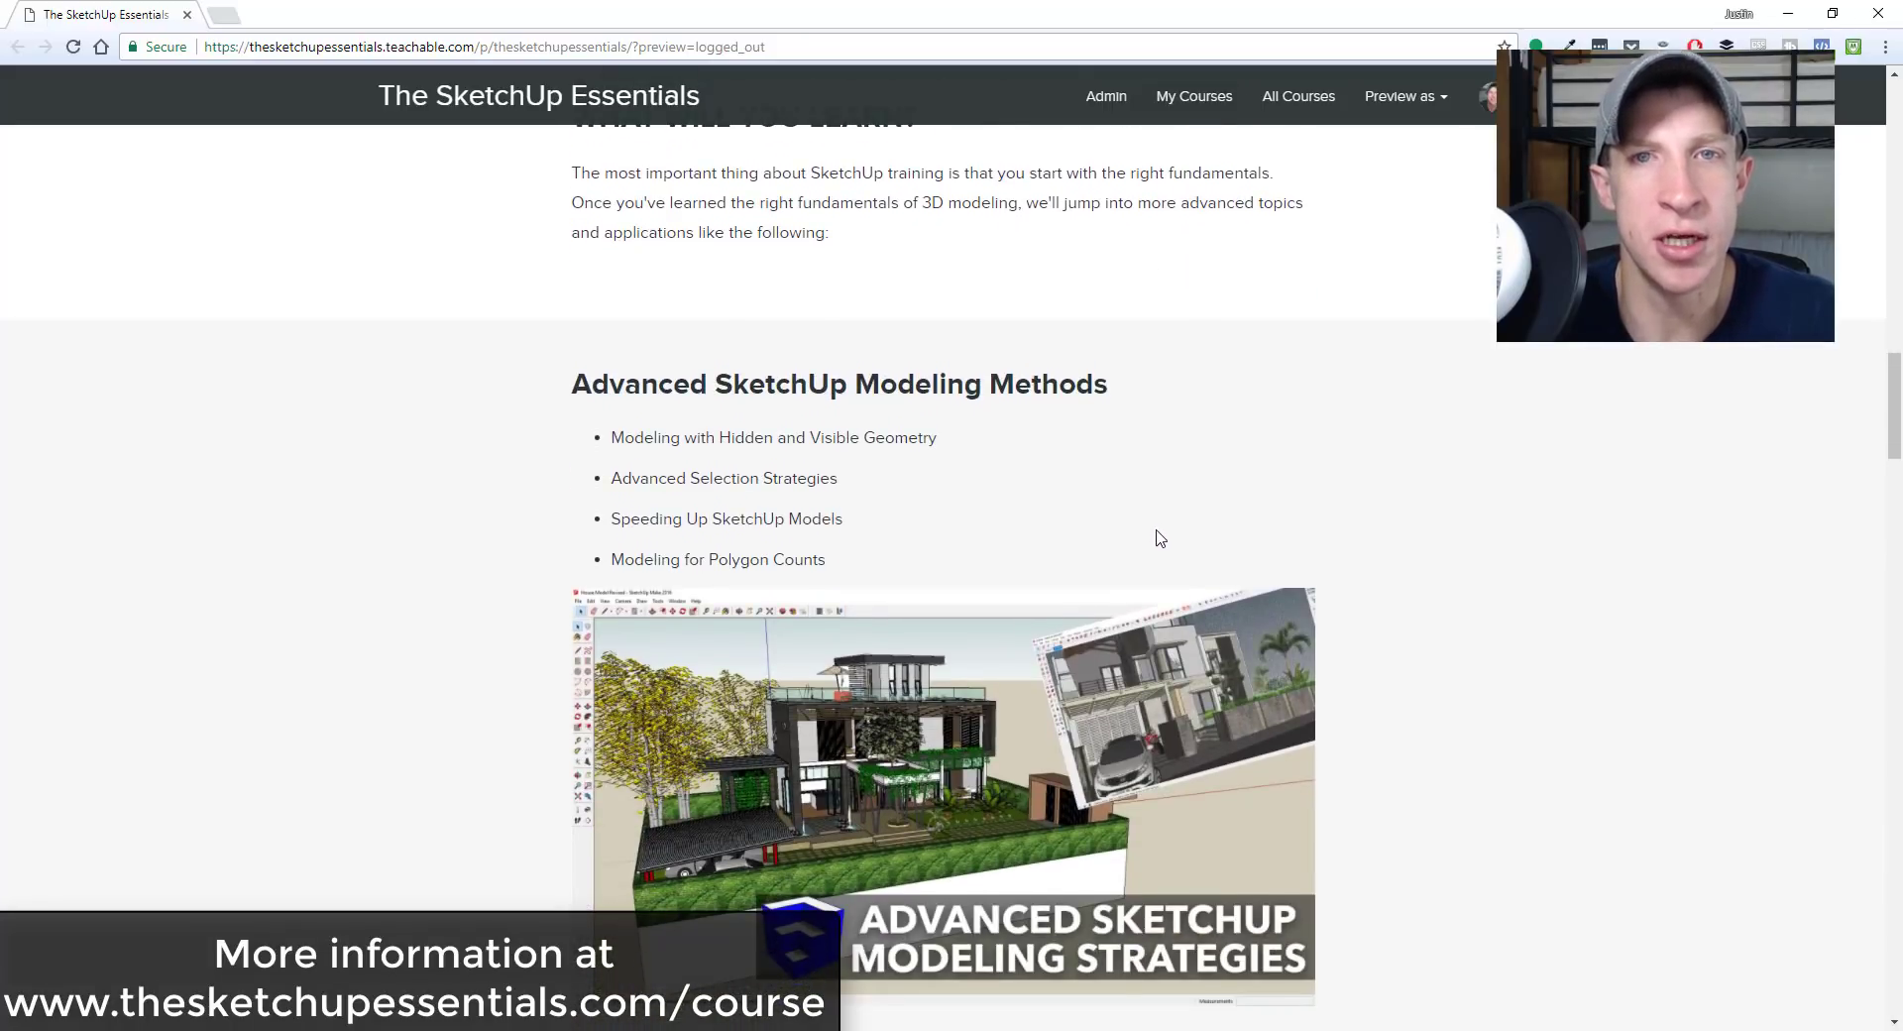
scroll(1156, 531, down, 2)
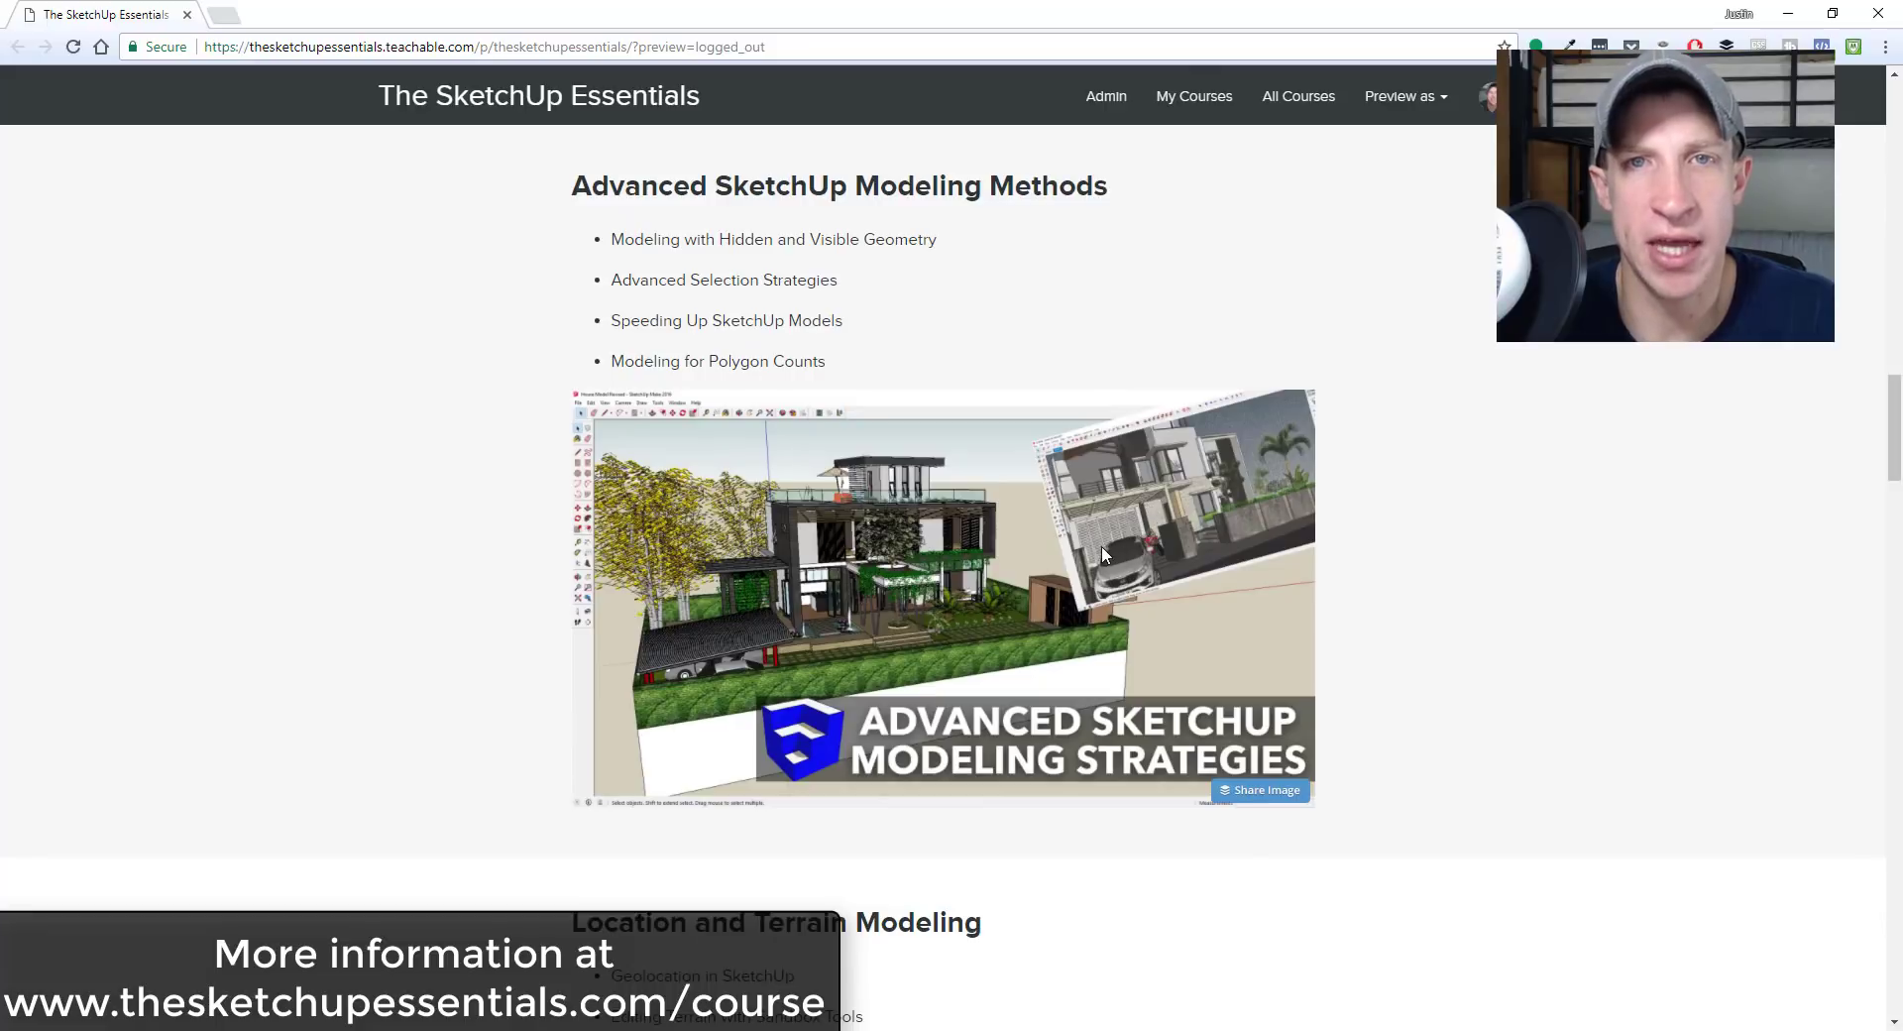
scroll(1101, 551, down, 7)
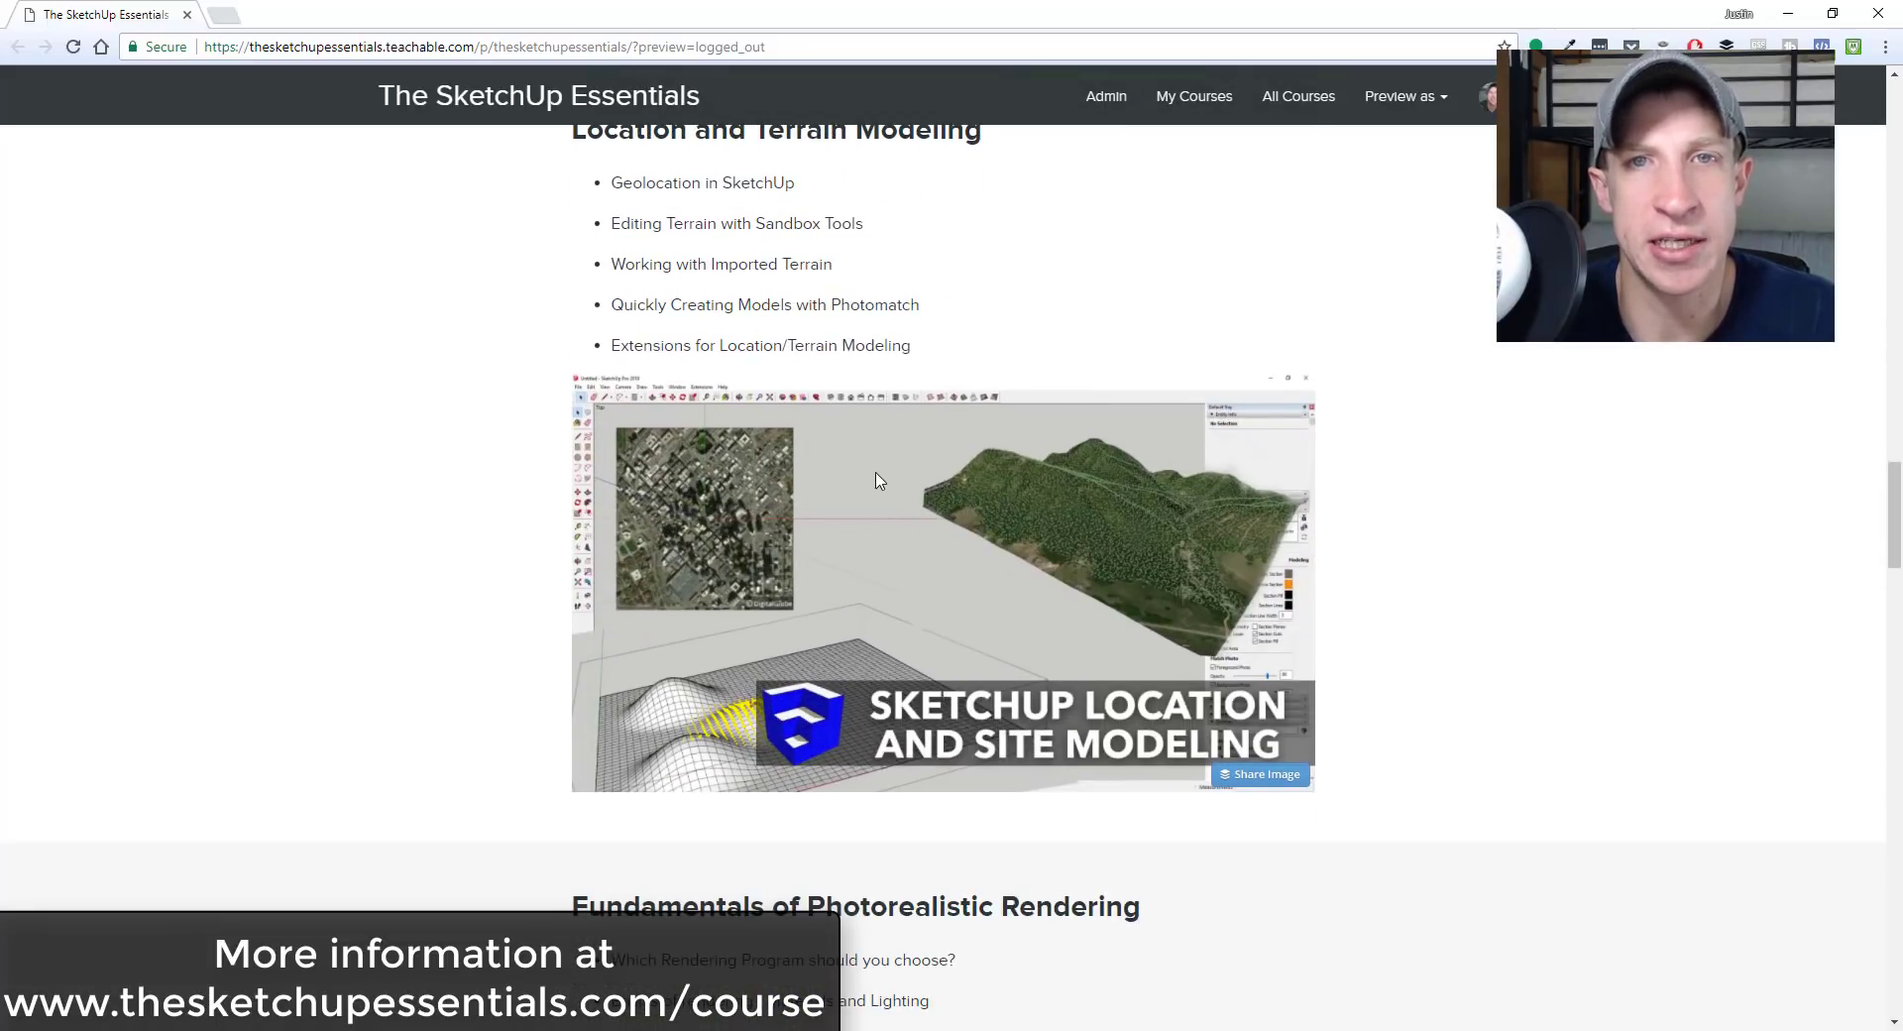
scroll(877, 481, down, 7)
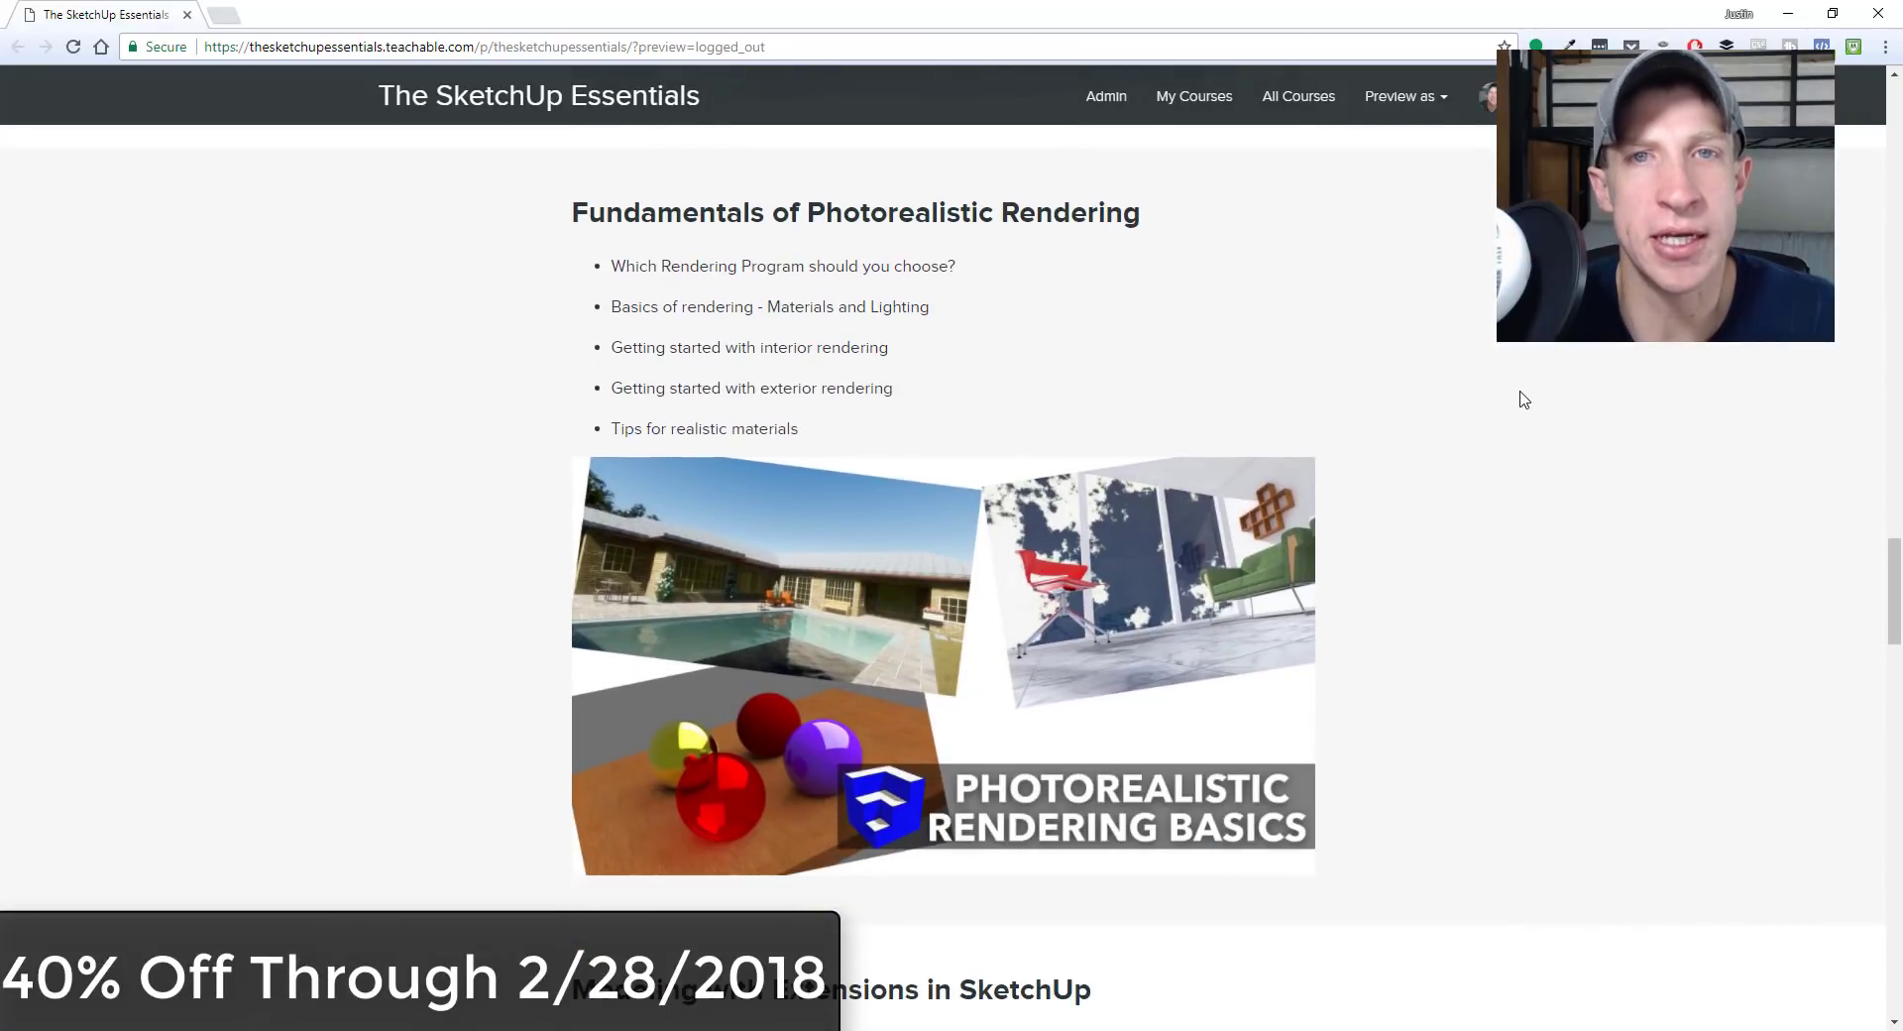
scroll(1517, 407, down, 8)
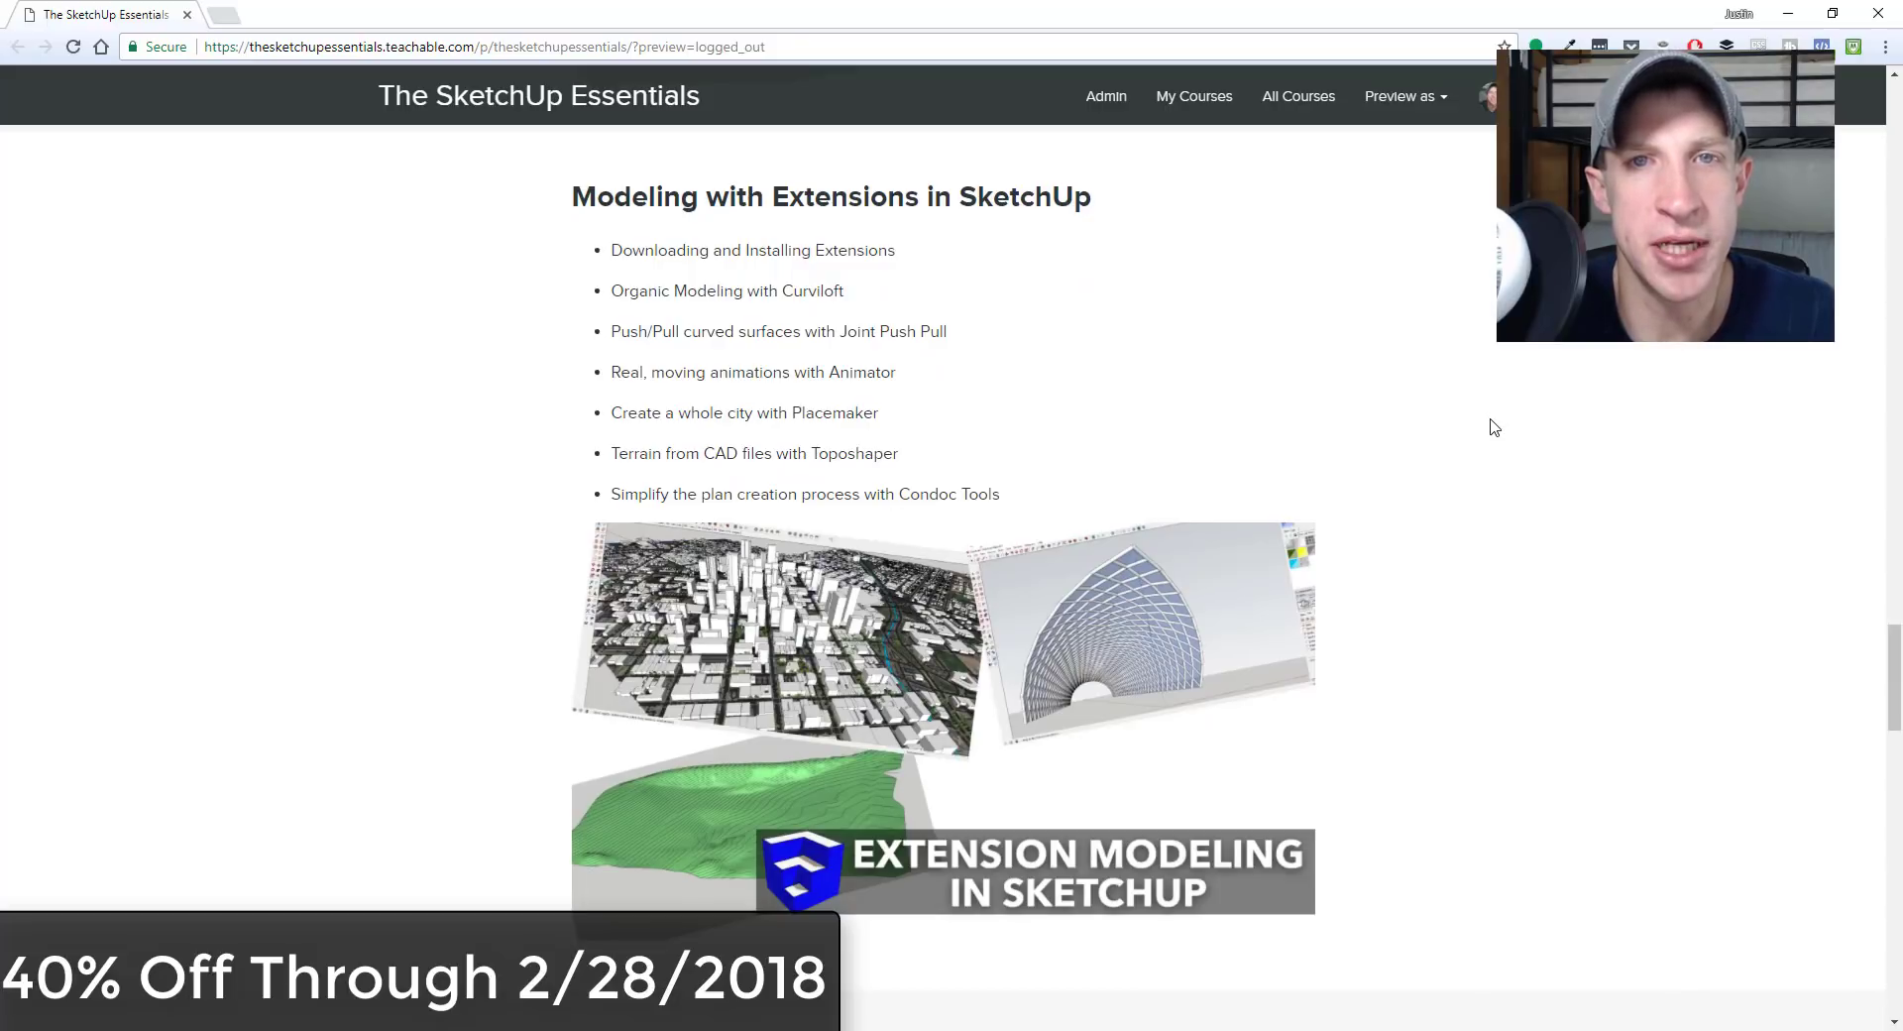
scroll(1494, 427, down, 8)
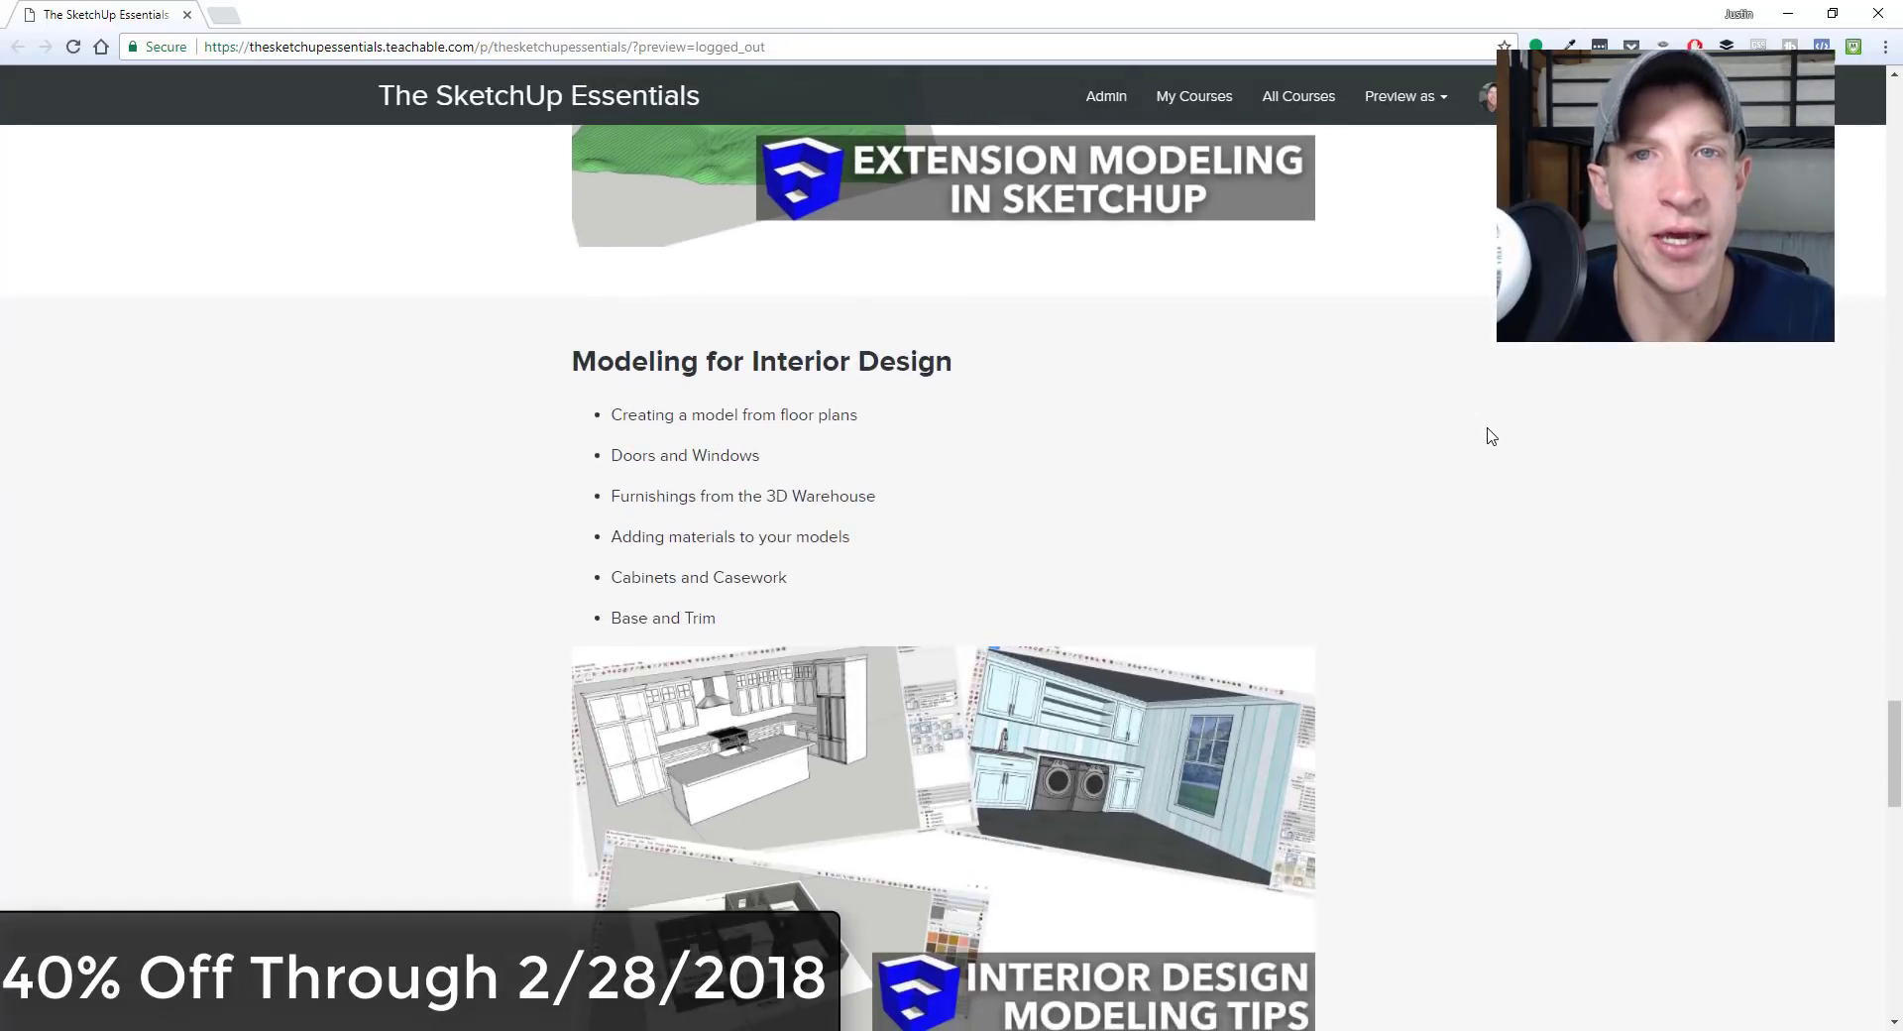
scroll(1491, 436, down, 1)
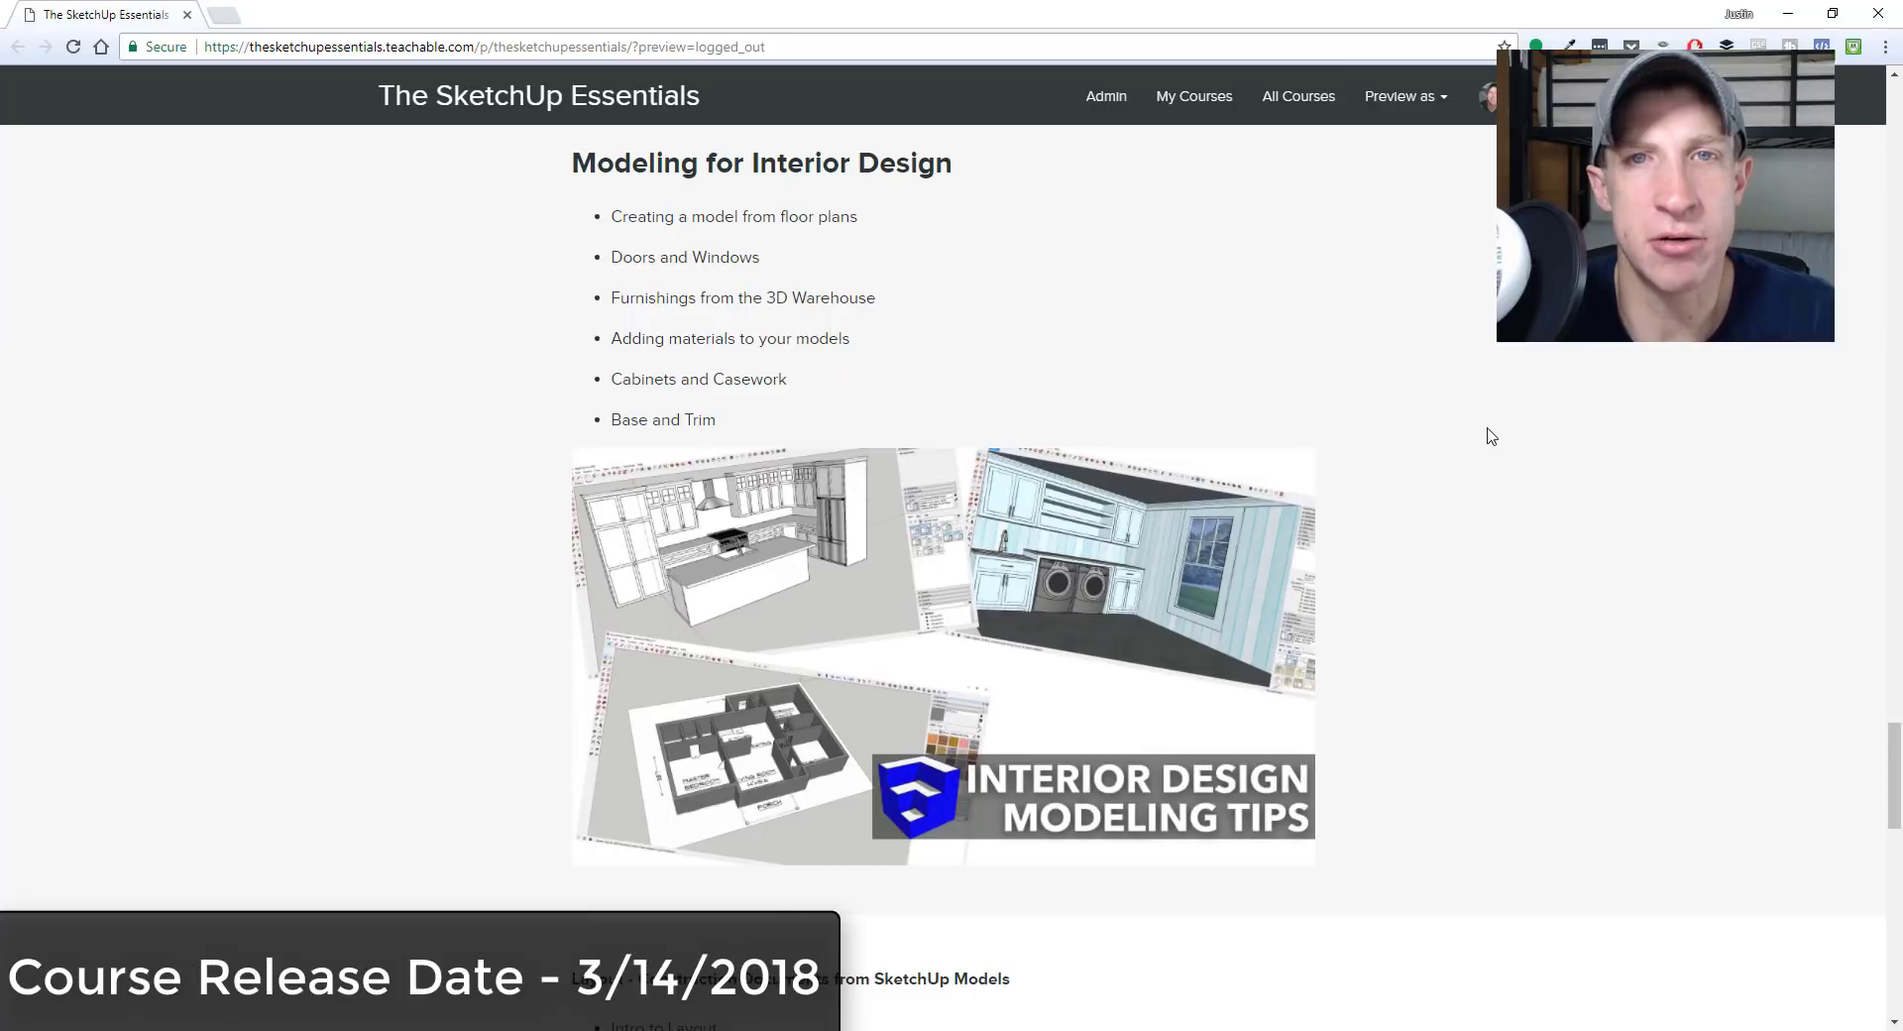
scroll(1490, 439, down, 8)
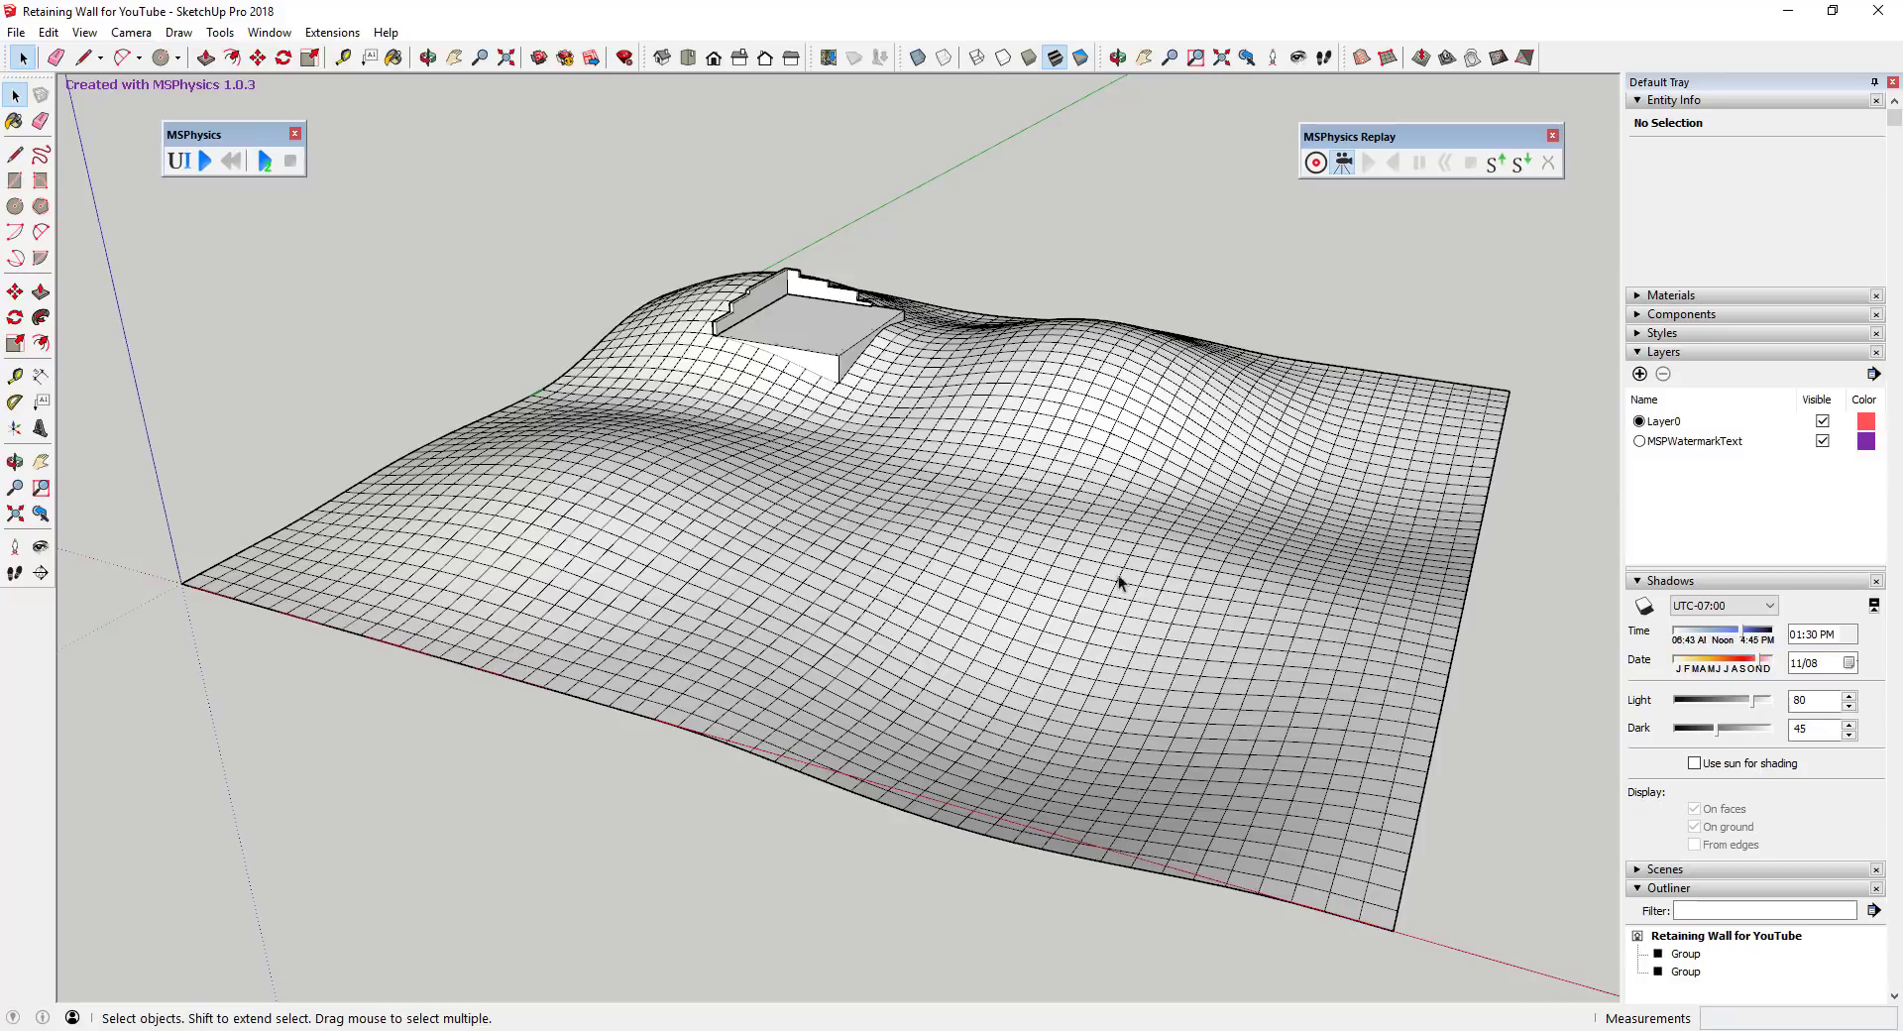
Examine the hilly terrain mesh and the retaining wall pad cut into its slope from several angles.
middle_drag(783, 377, 828, 374)
scroll(684, 357, up, 5)
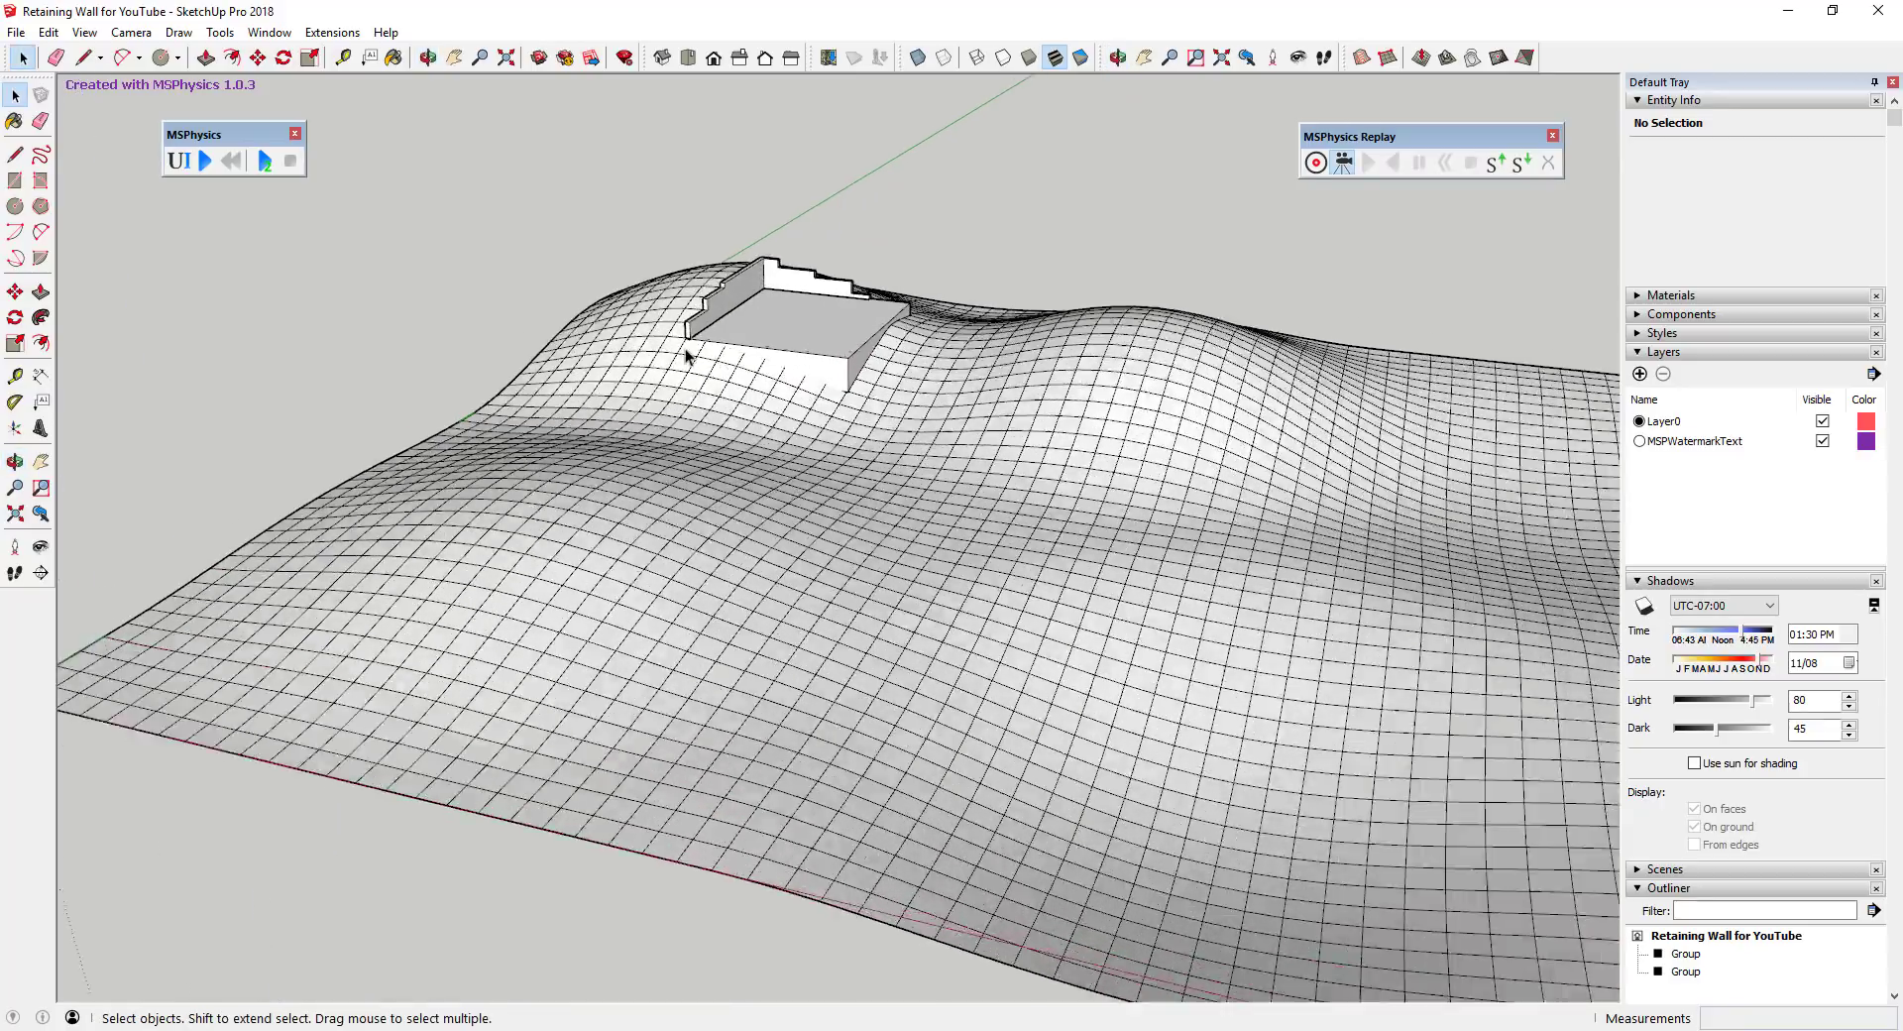
middle_drag(691, 426, 705, 425)
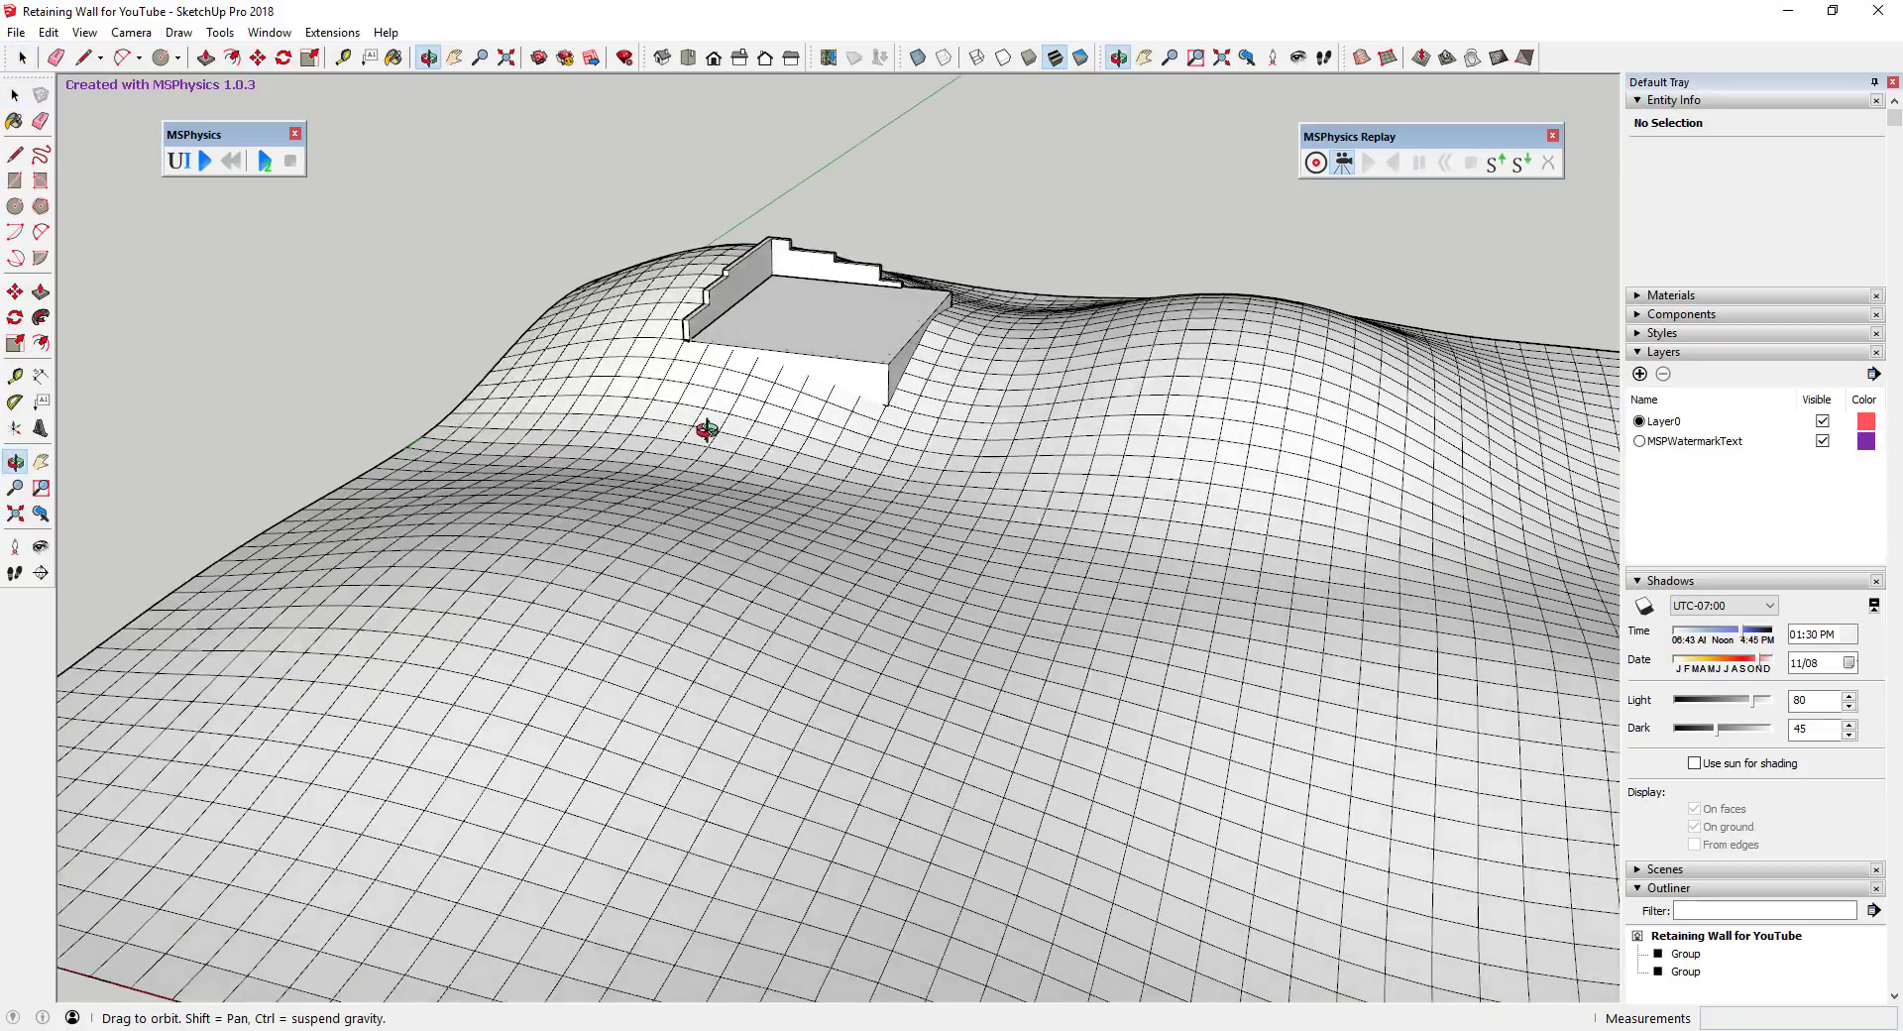
scroll(743, 483, down, 5)
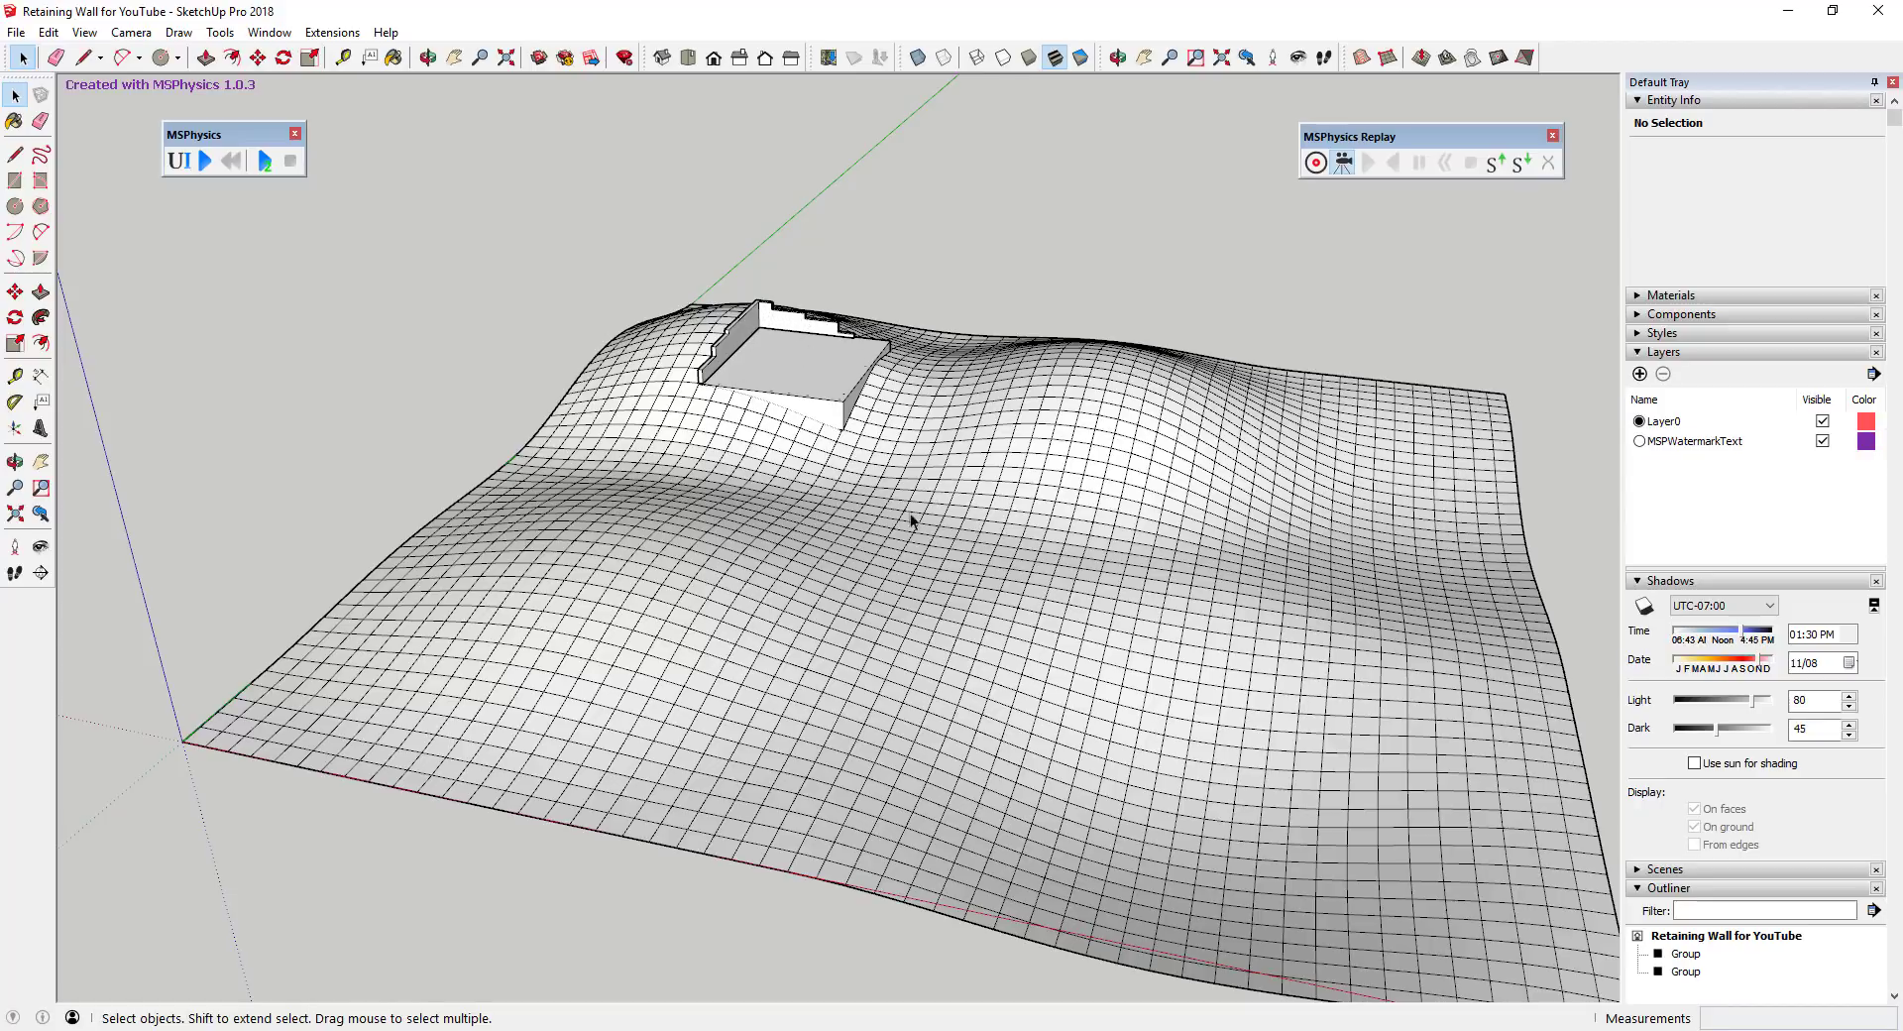
scroll(955, 364, down, 1)
scroll(955, 365, down, 1)
scroll(1279, 390, down, 1)
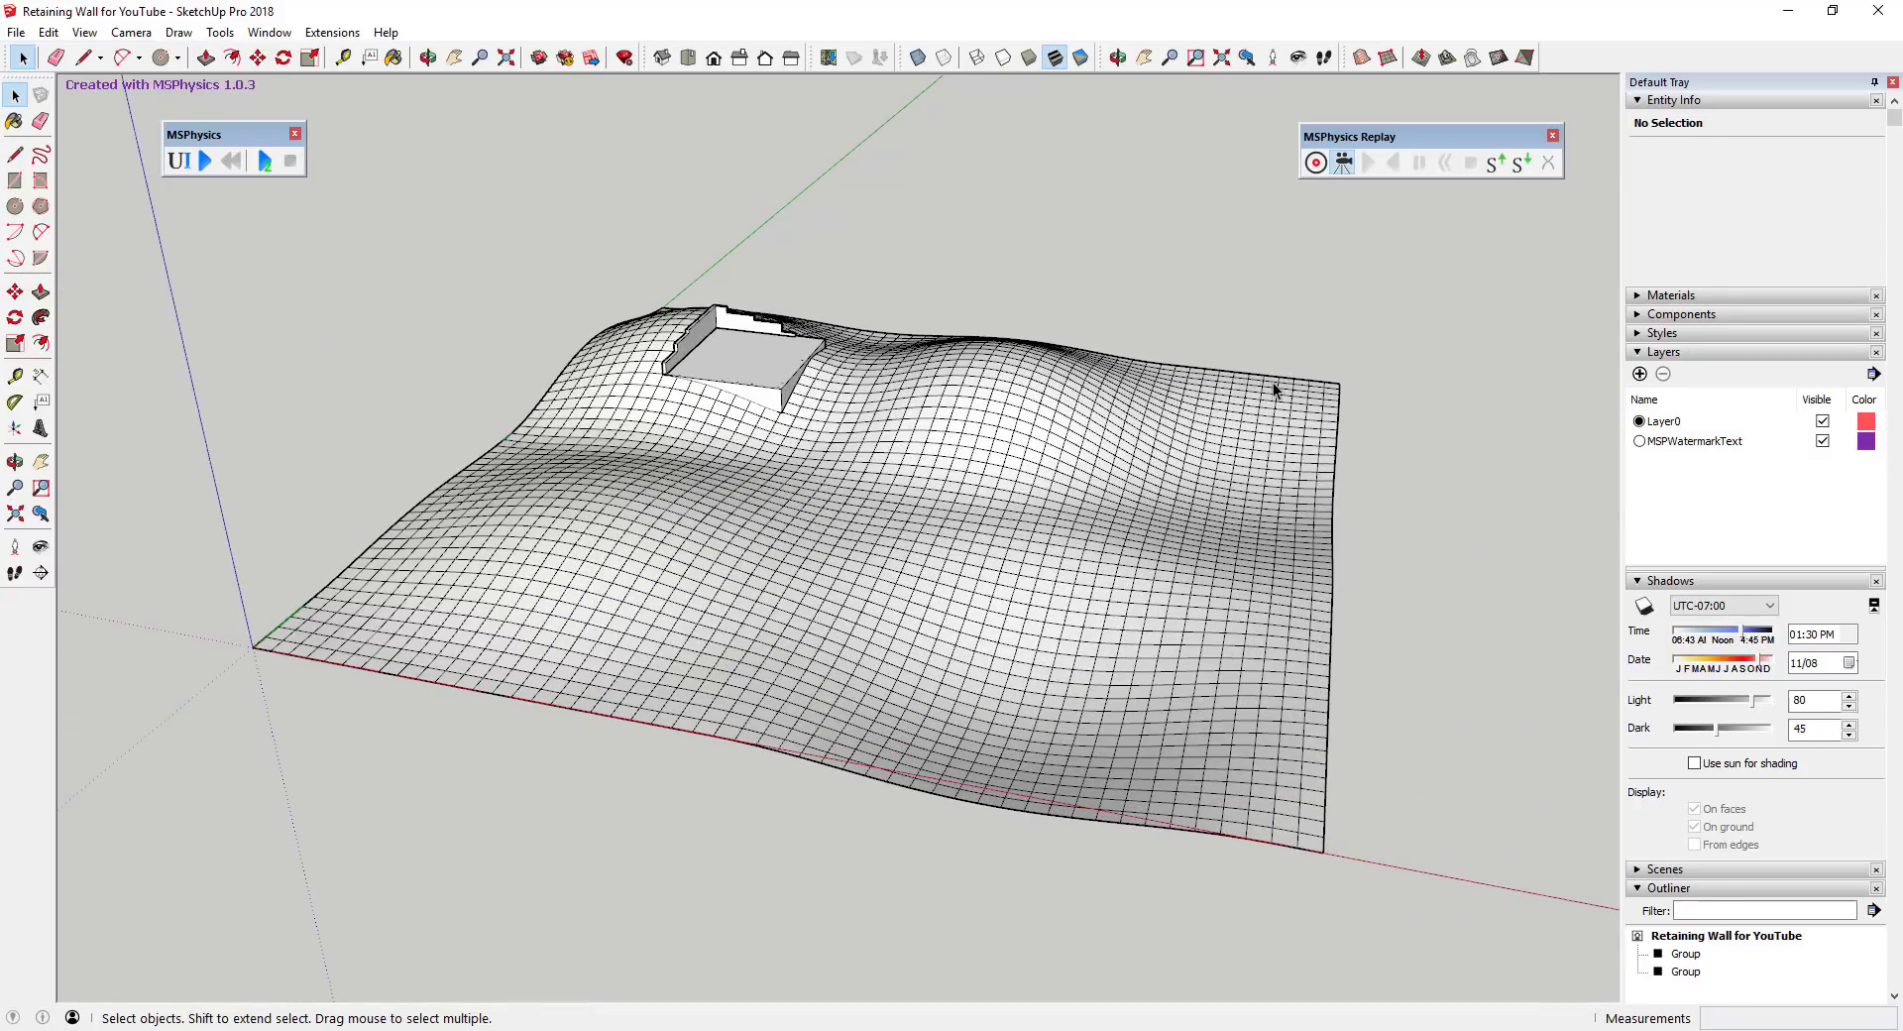
middle_drag(1189, 413, 969, 403)
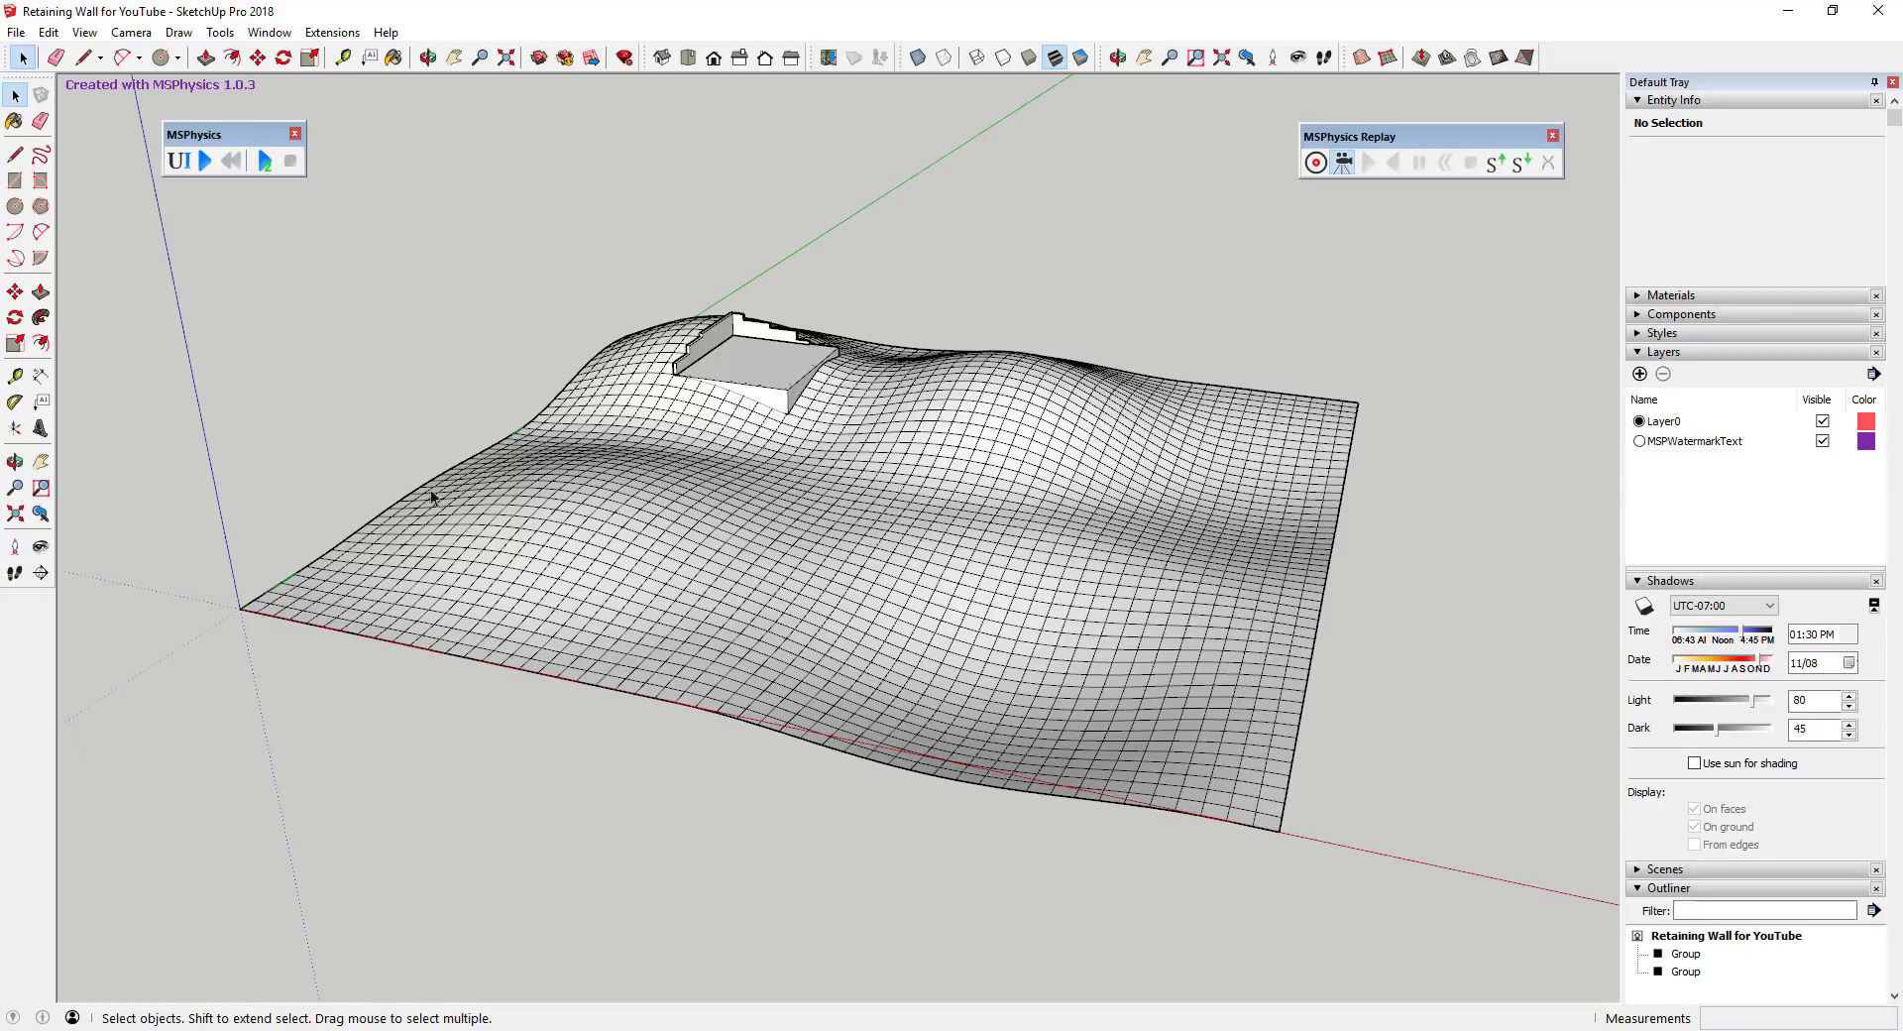
scroll(959, 408, down, 2)
middle_drag(959, 408, 840, 467)
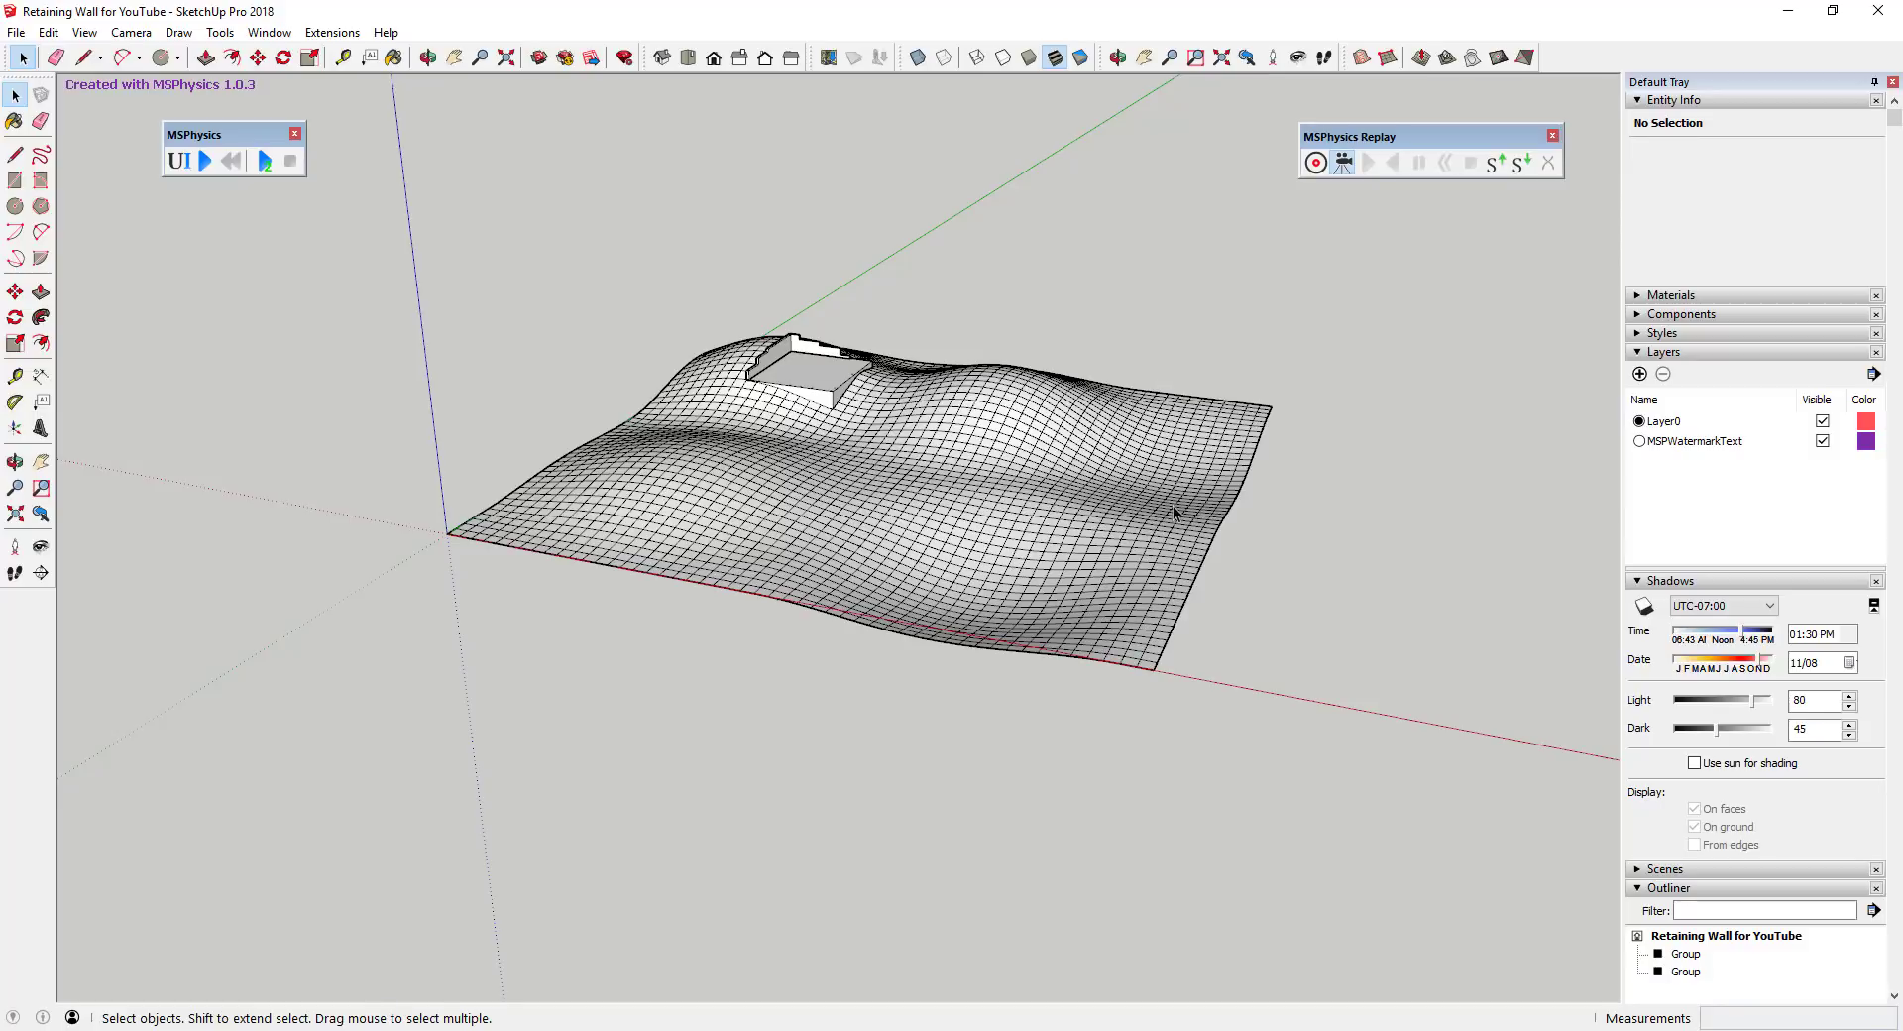
middle_drag(989, 450, 1011, 526)
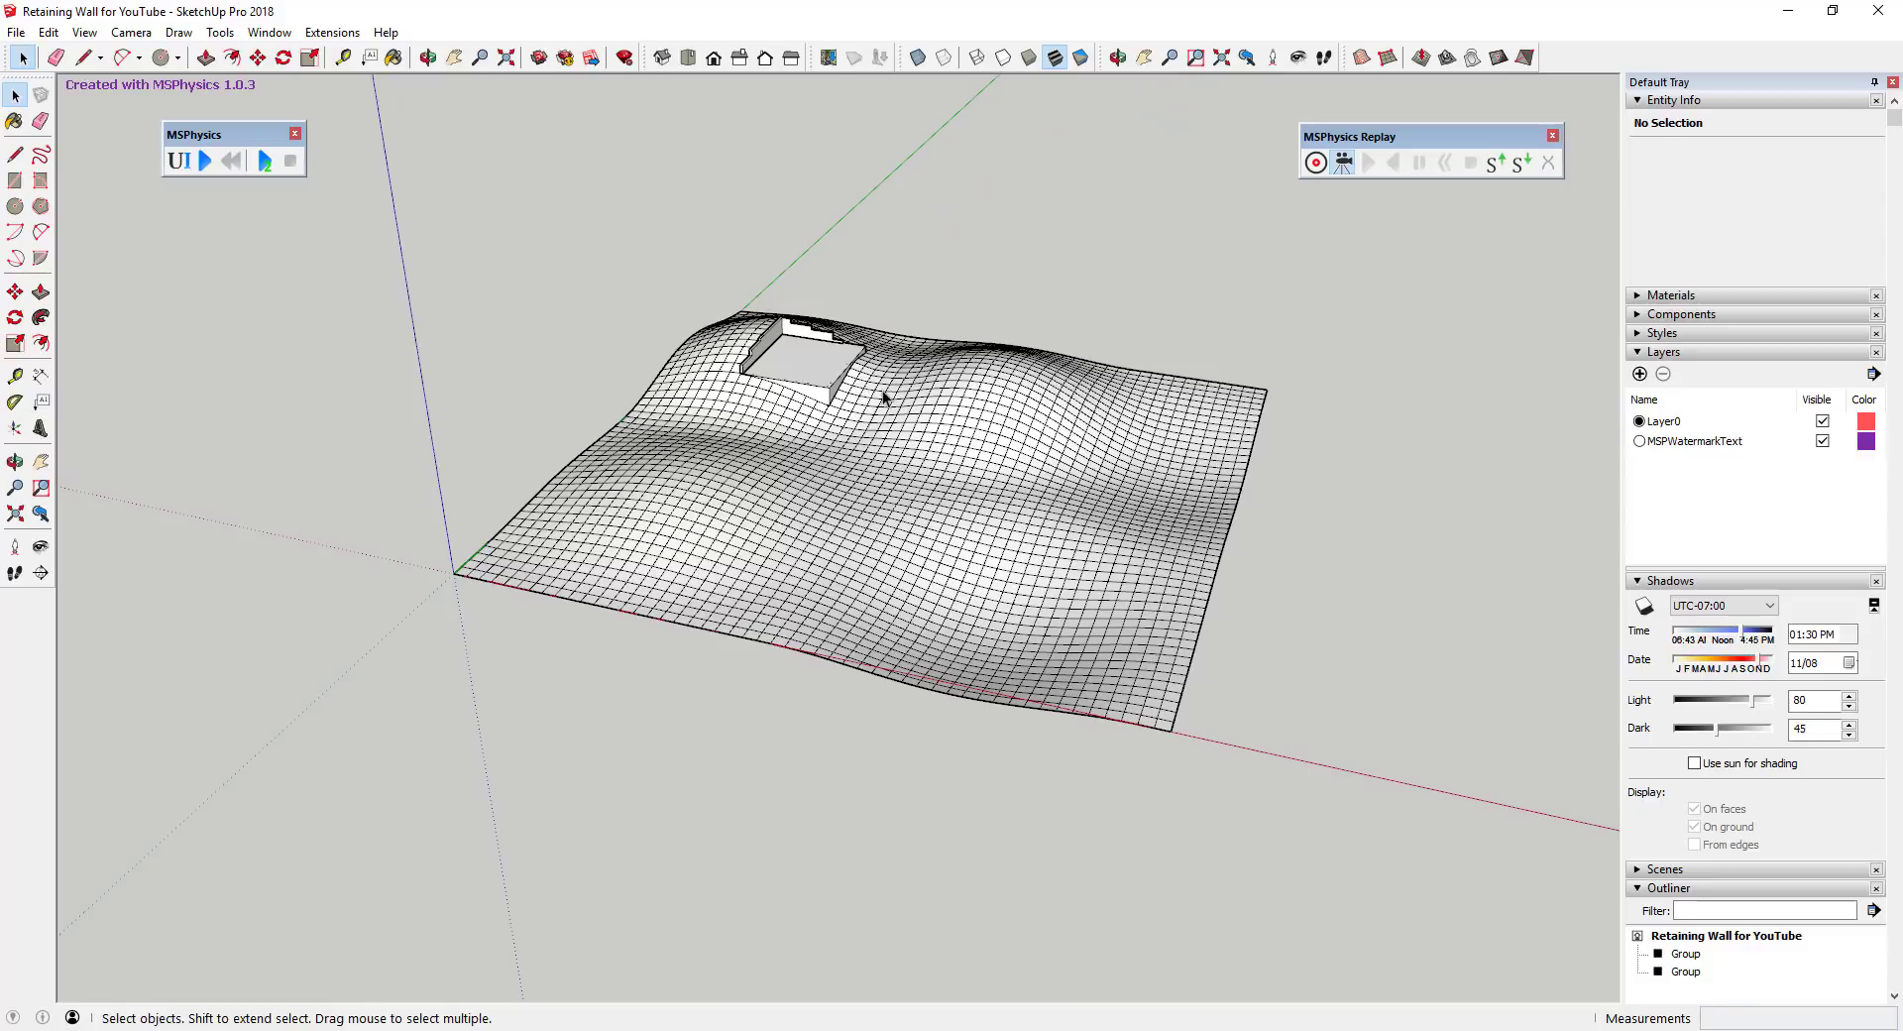
middle_drag(885, 411, 892, 401)
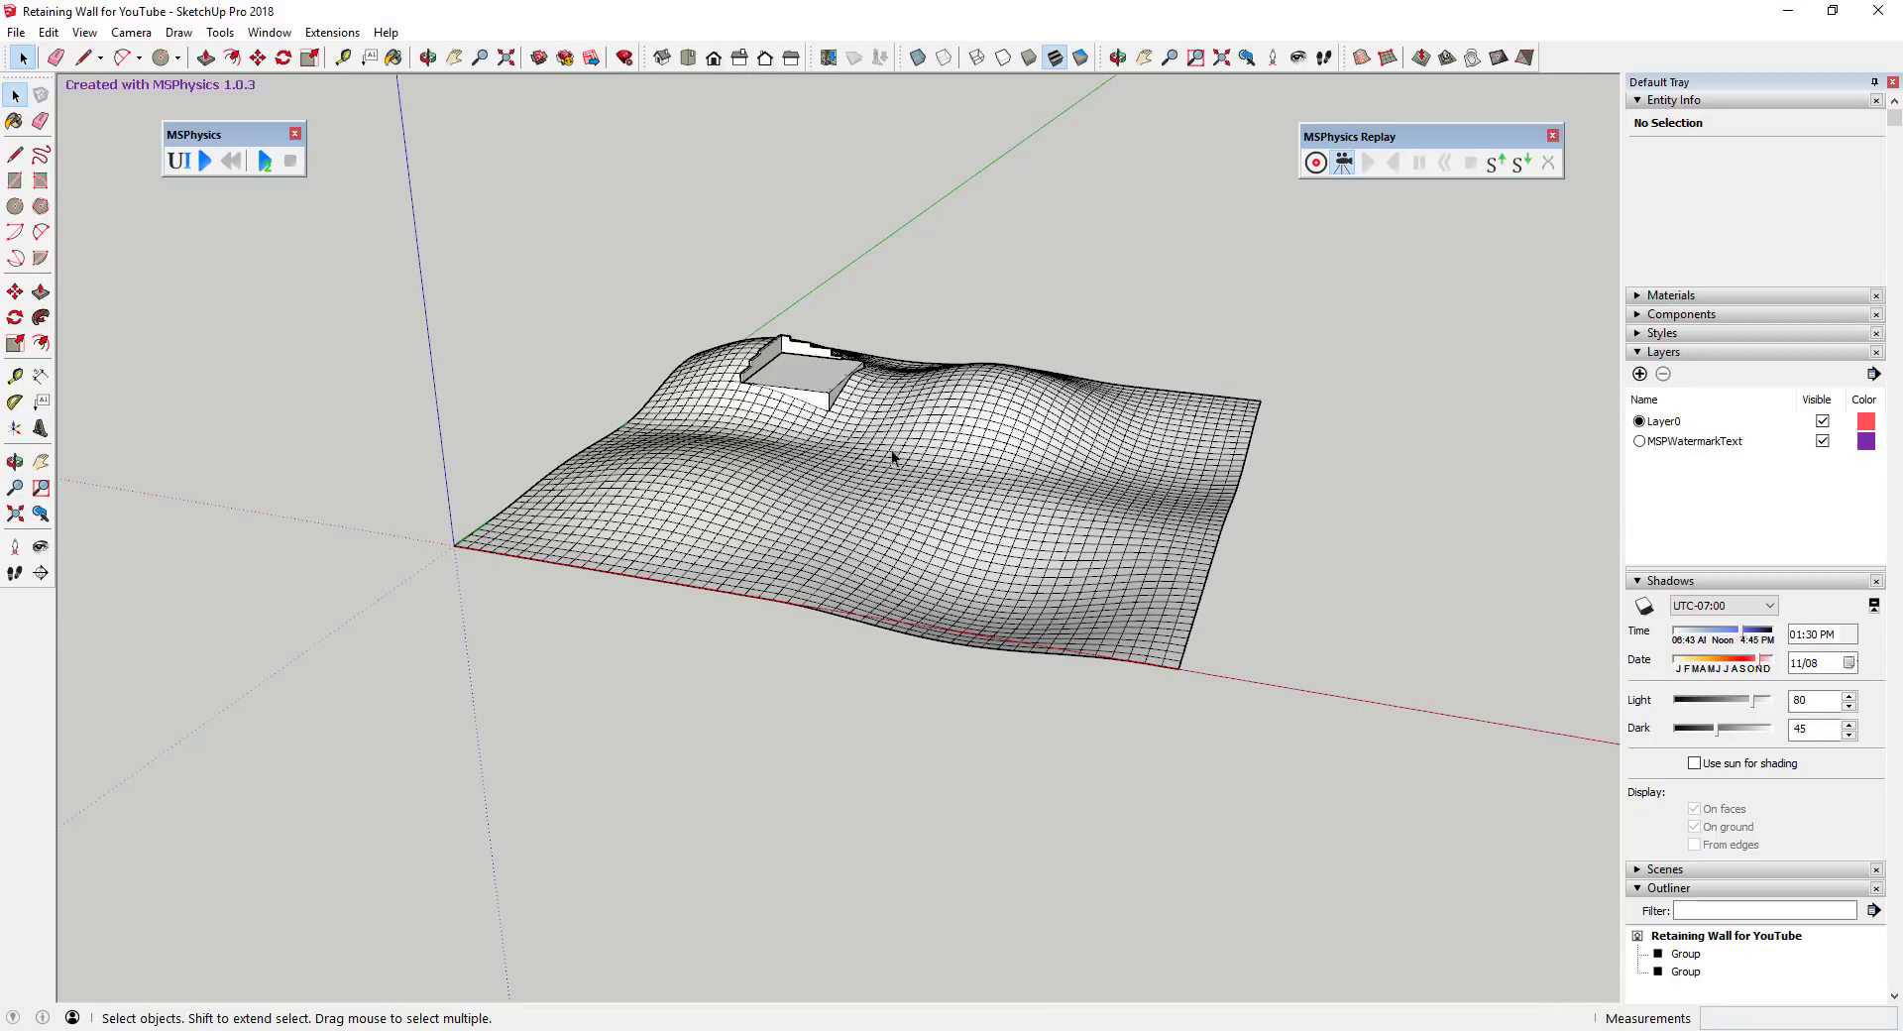
Select both the retaining wall and terrain groups and check their MSPhysics shape setting for Static Mesh.
click(799, 375)
scroll(809, 365, up, 2)
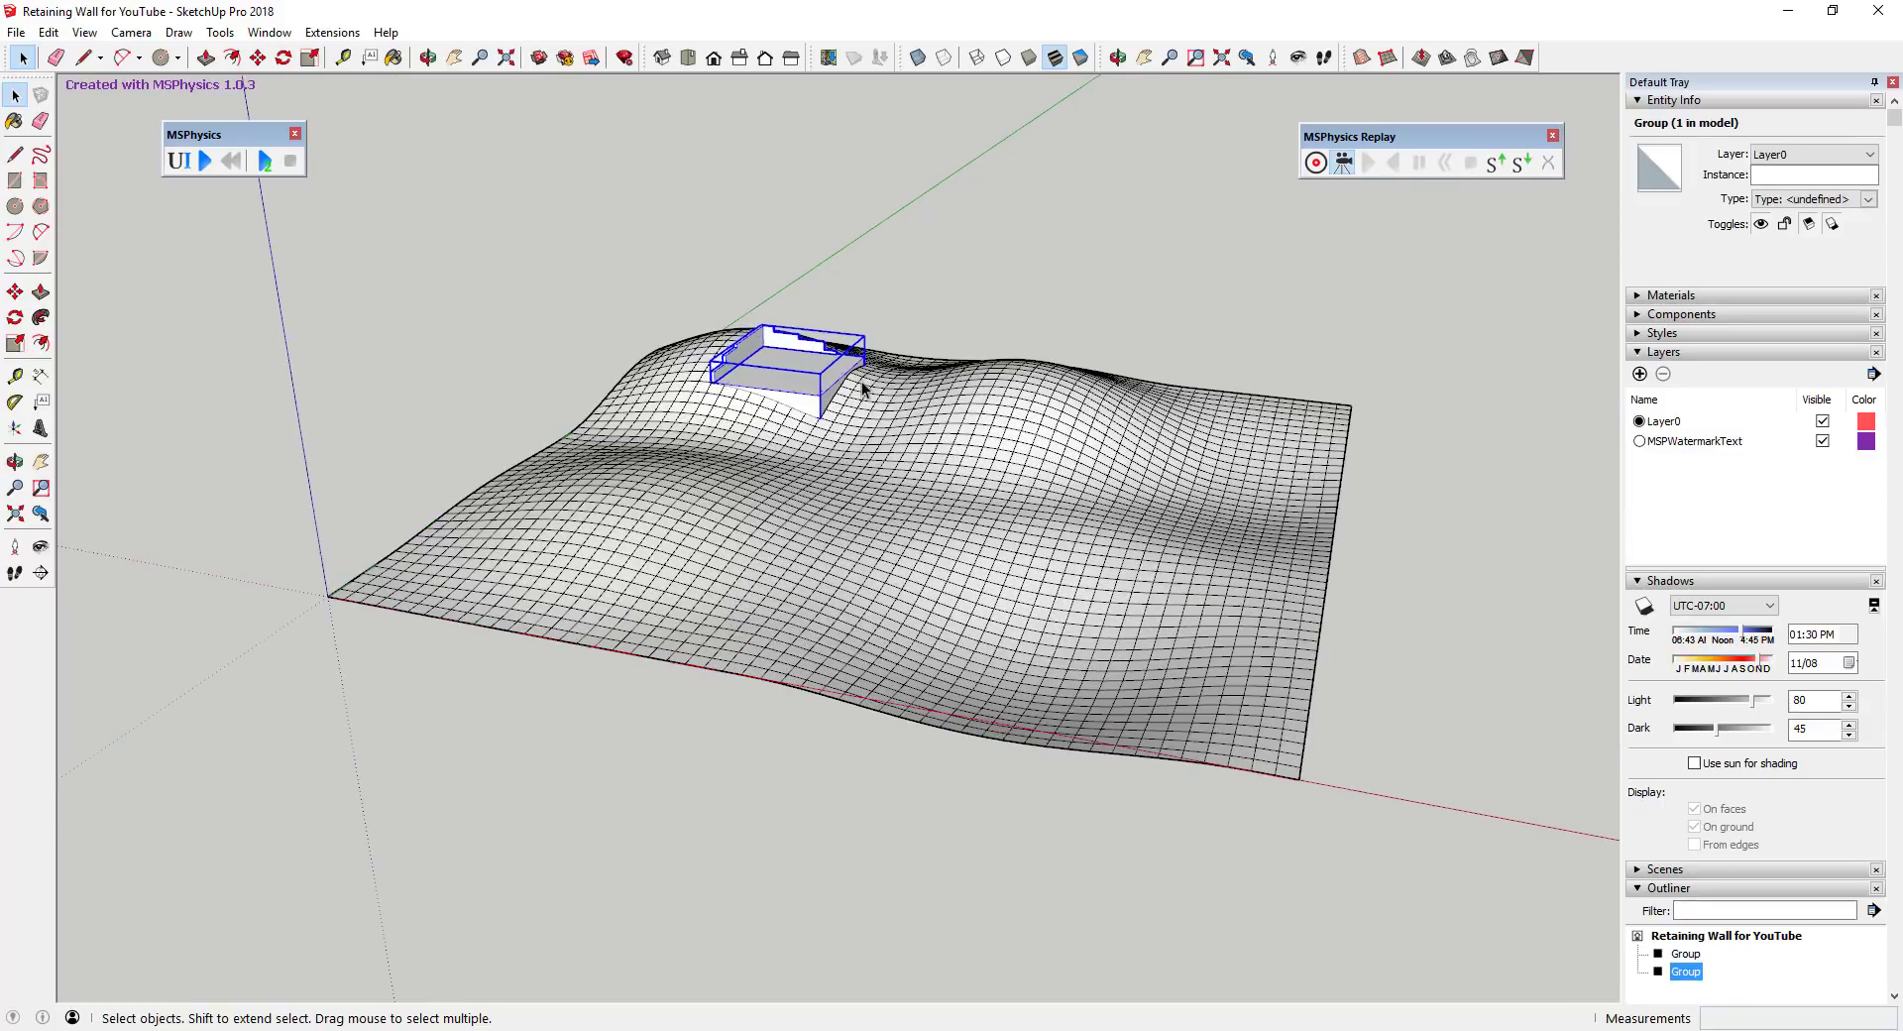
shift+click(952, 427)
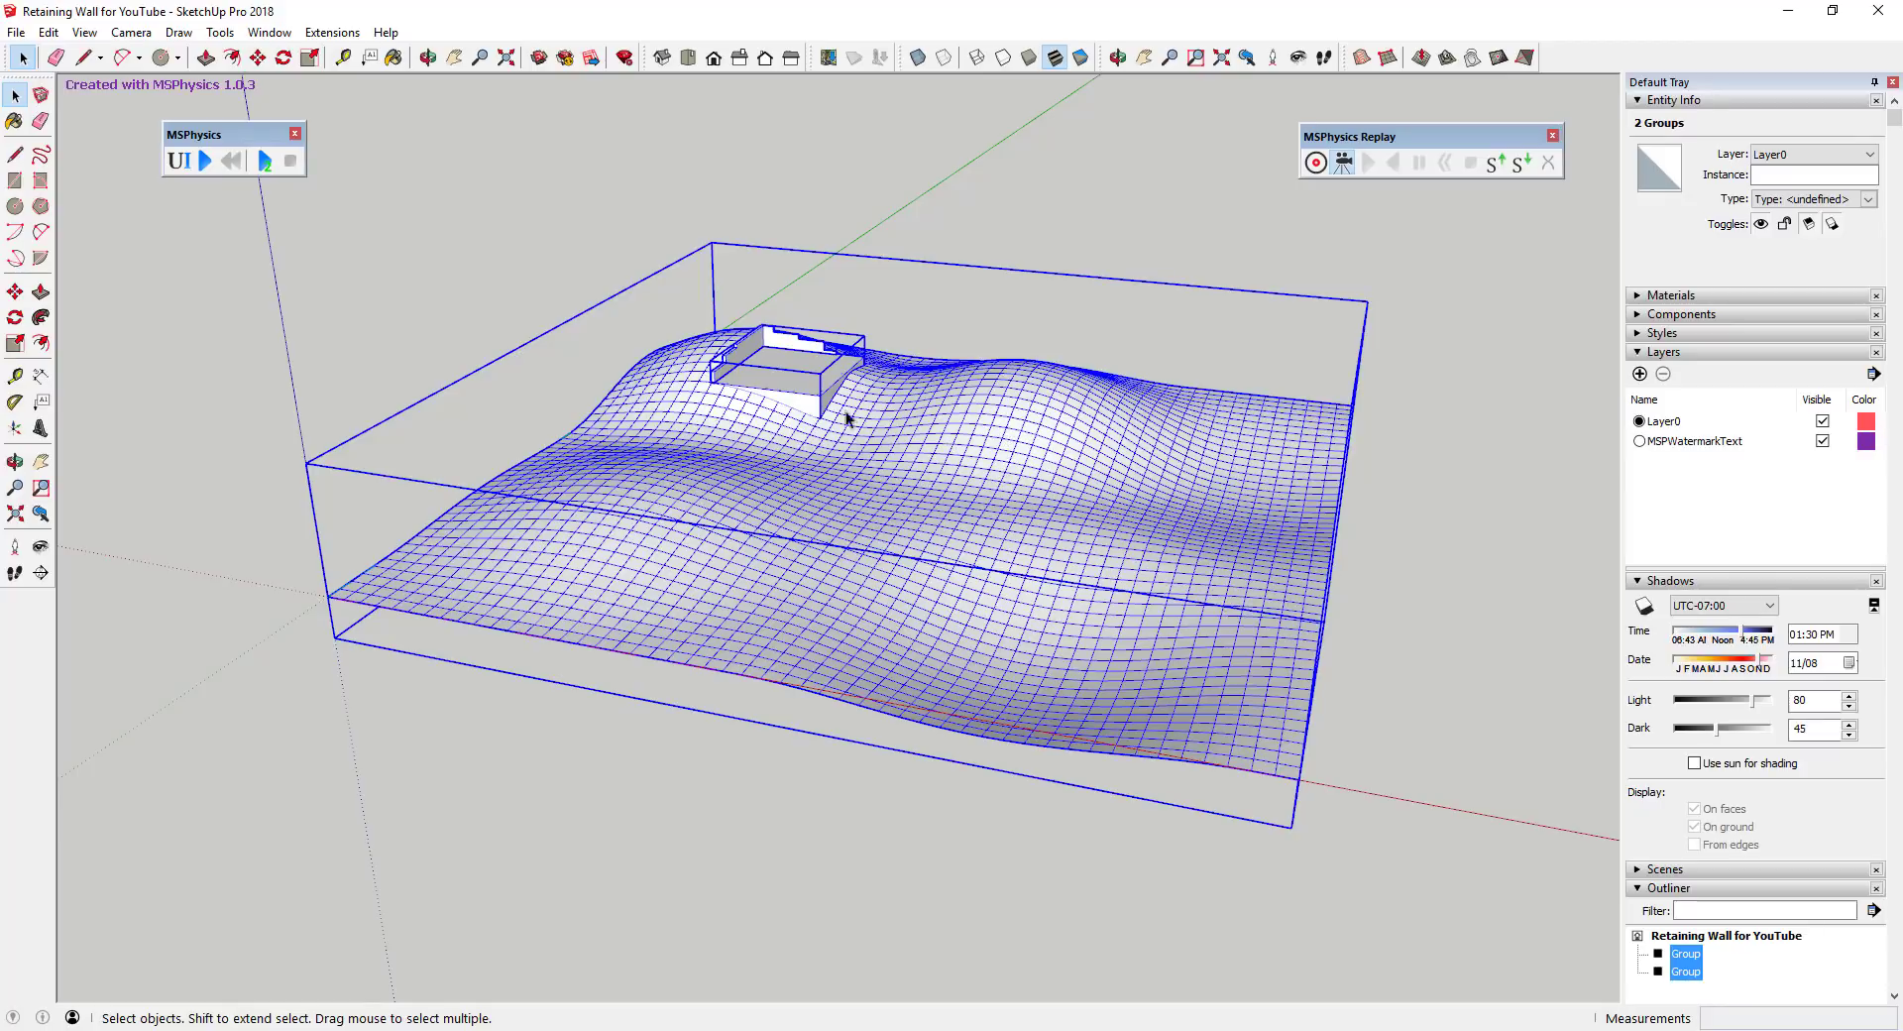
right_click(883, 505)
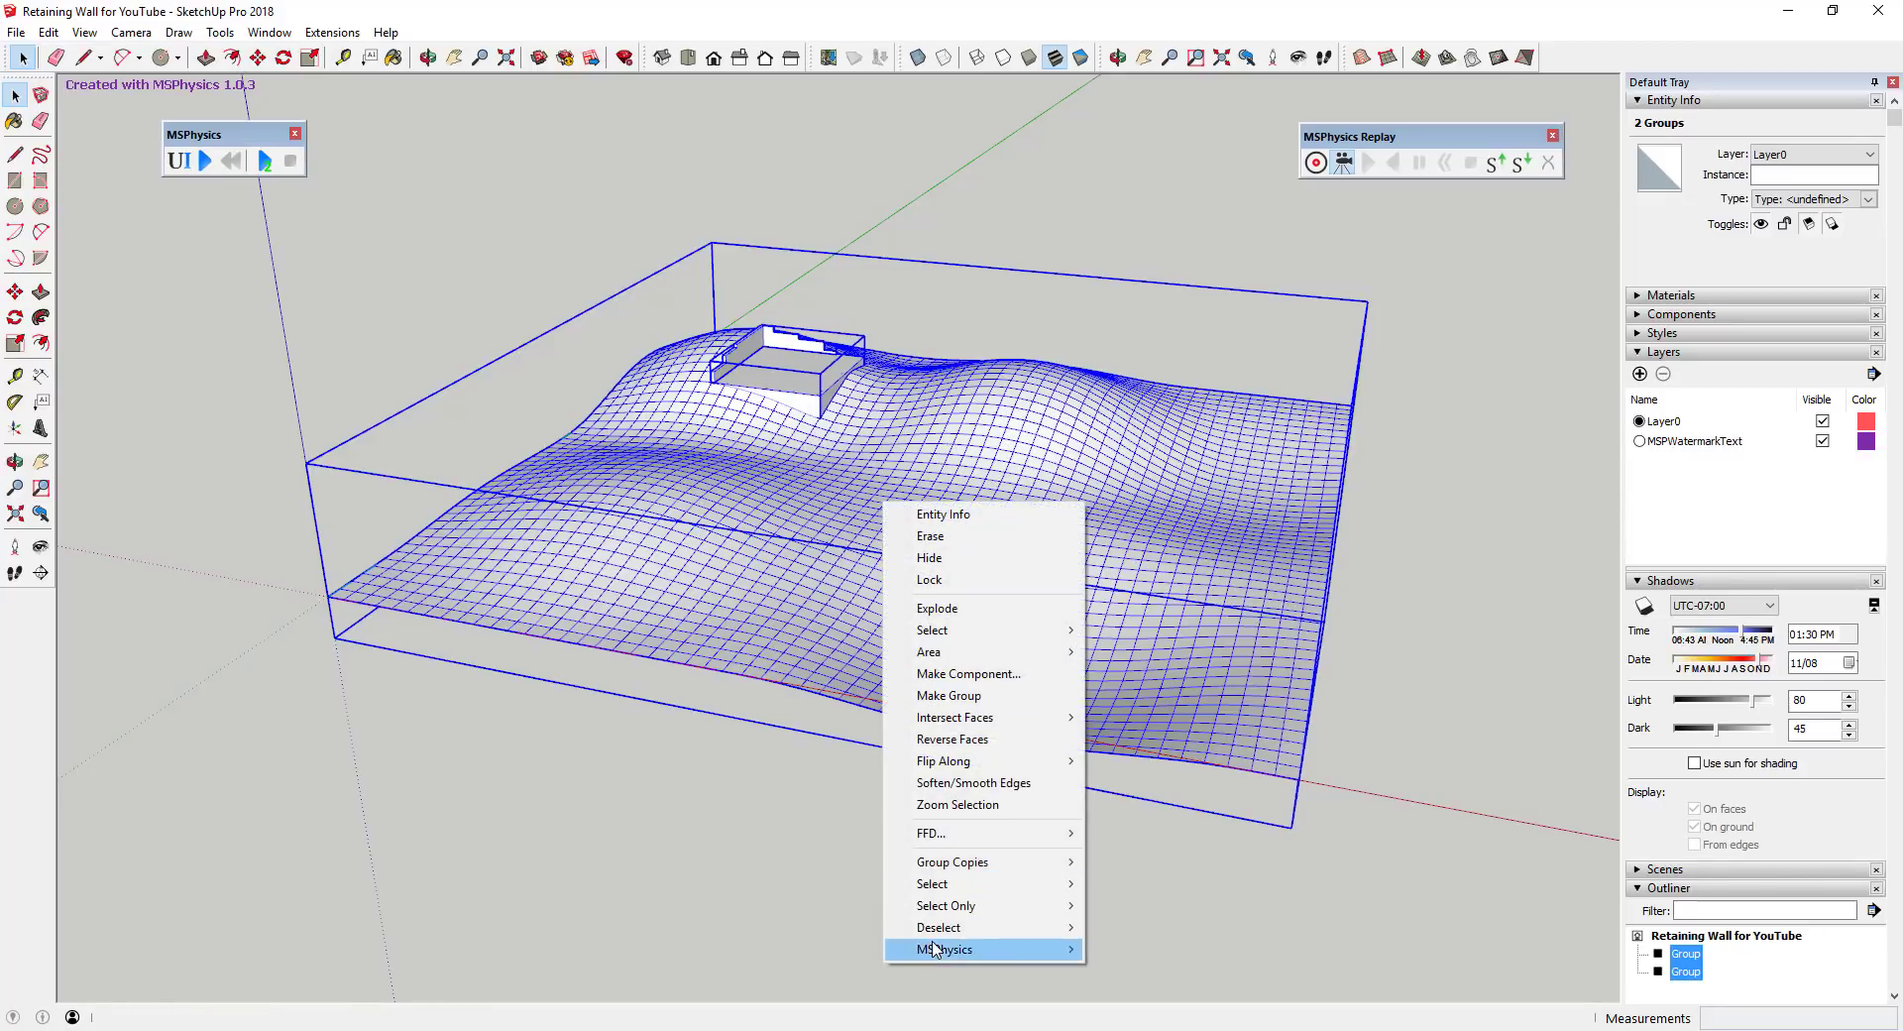
mouse_move(936, 951)
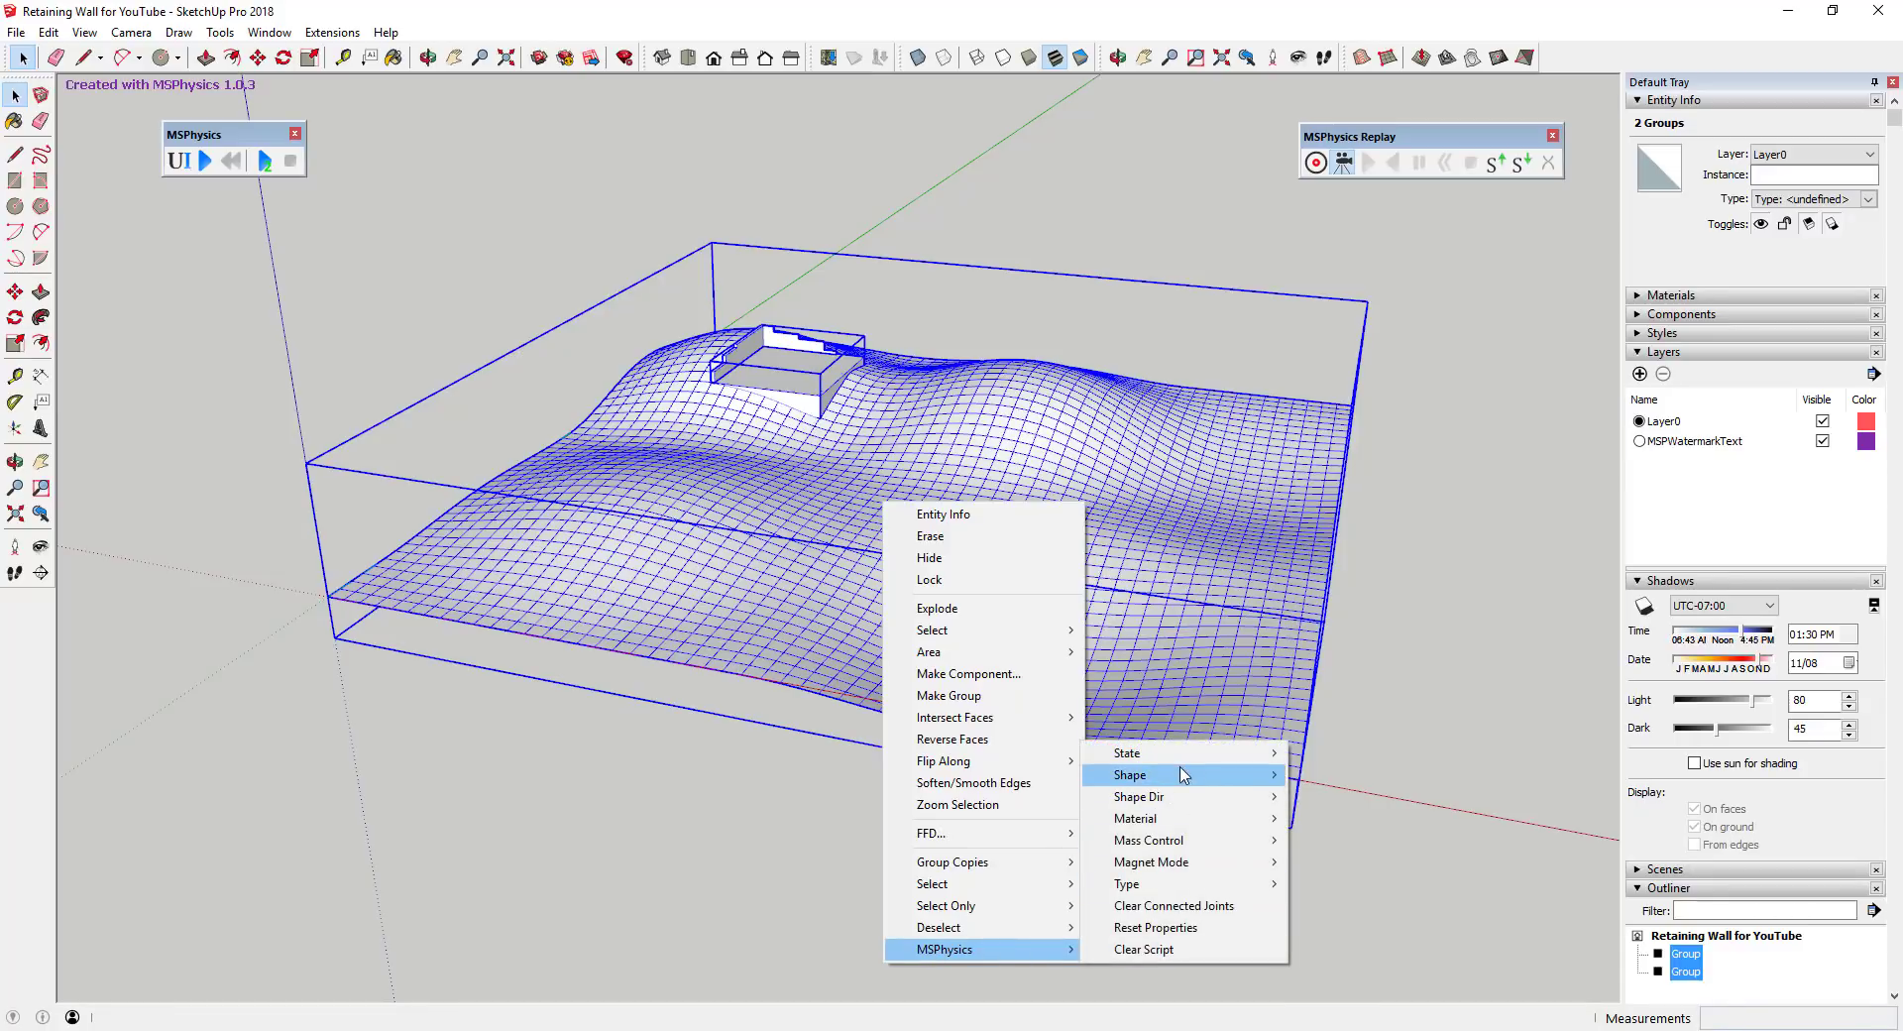
mouse_move(1170, 776)
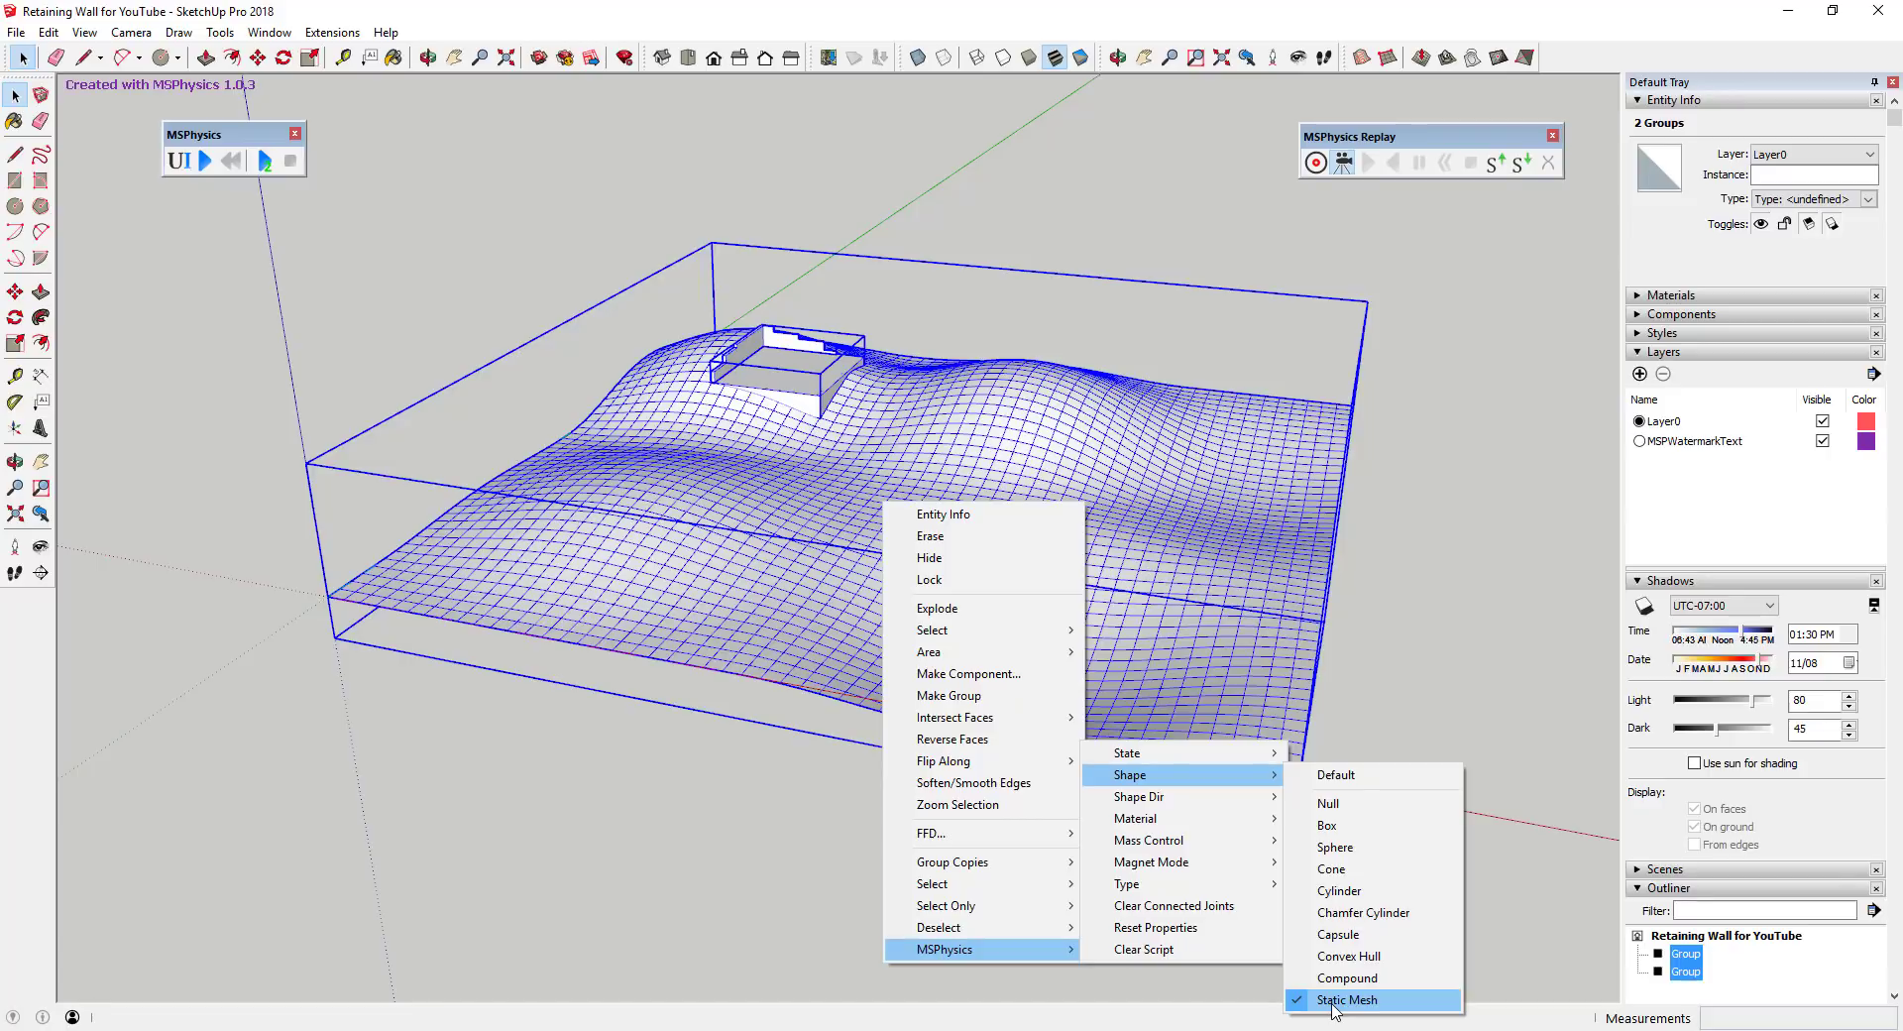
click(1299, 505)
Inspect the terrain group and the retaining wall group individually by selecting one after the other.
click(1294, 508)
middle_drag(1294, 508, 1253, 464)
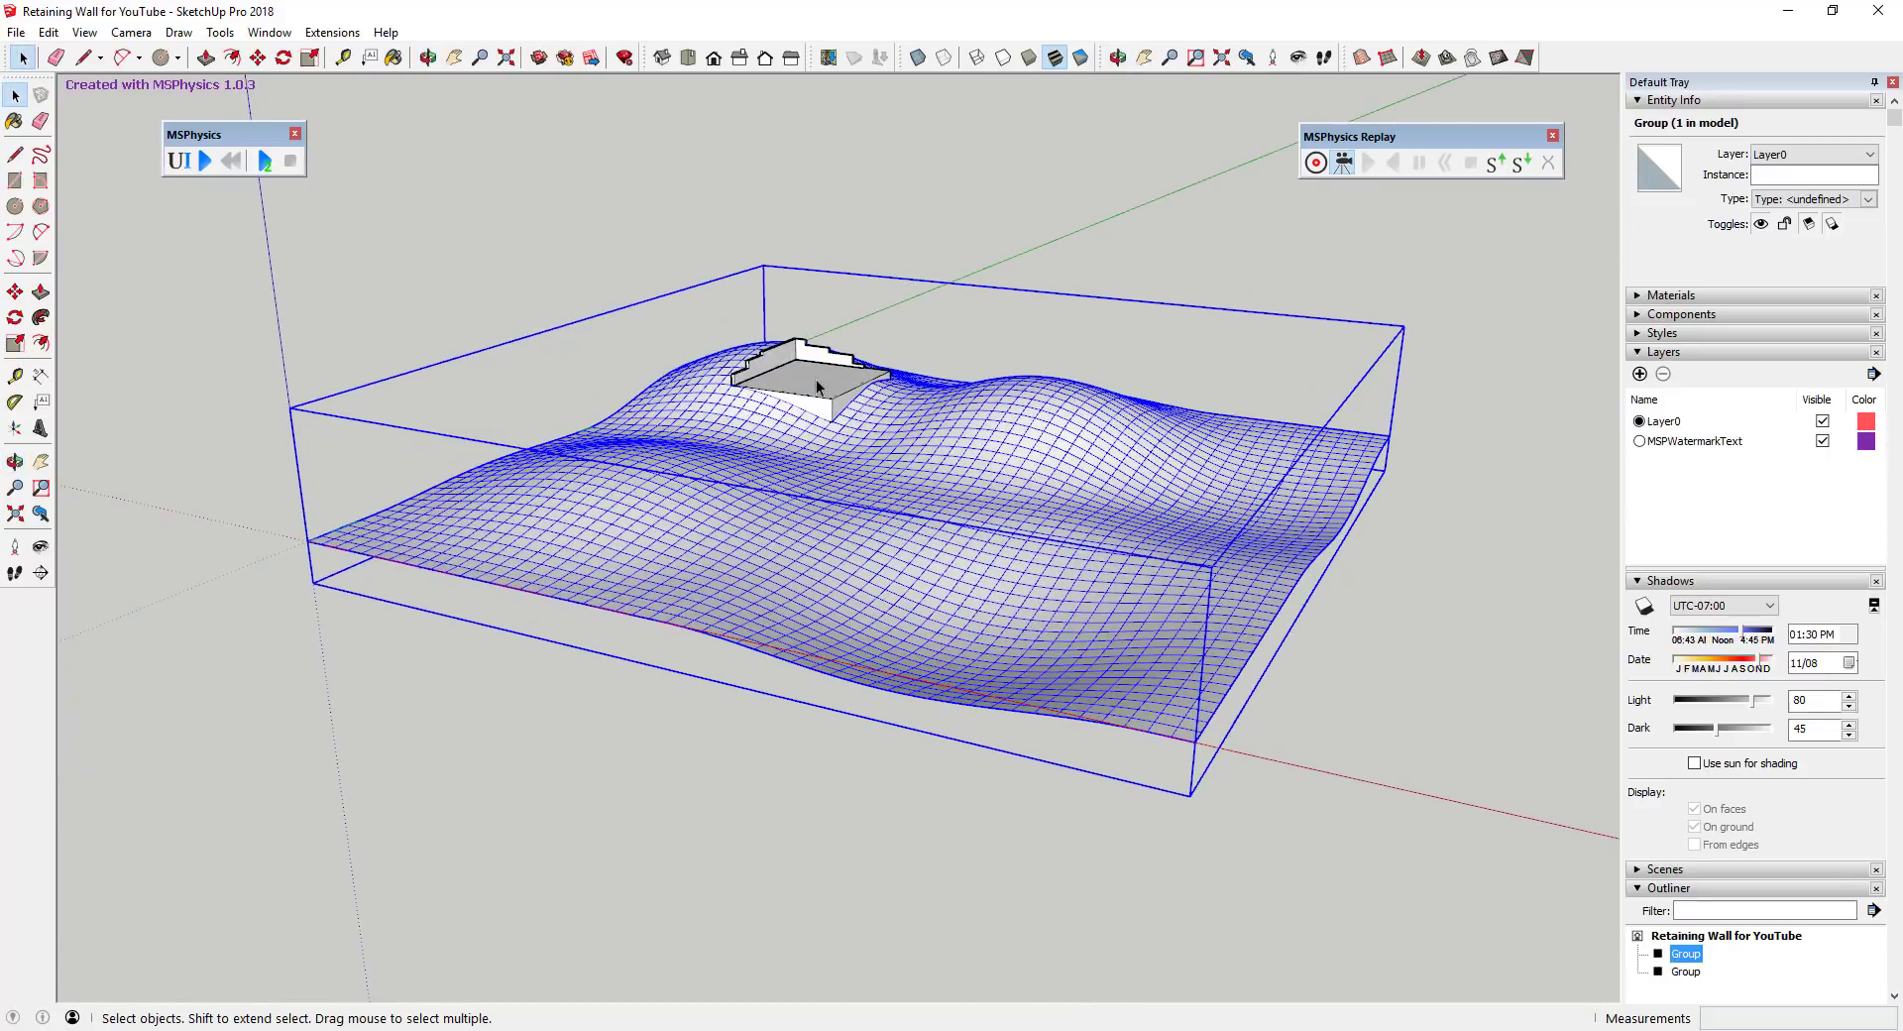
middle_drag(1010, 386, 1060, 471)
scroll(1147, 502, down, 2)
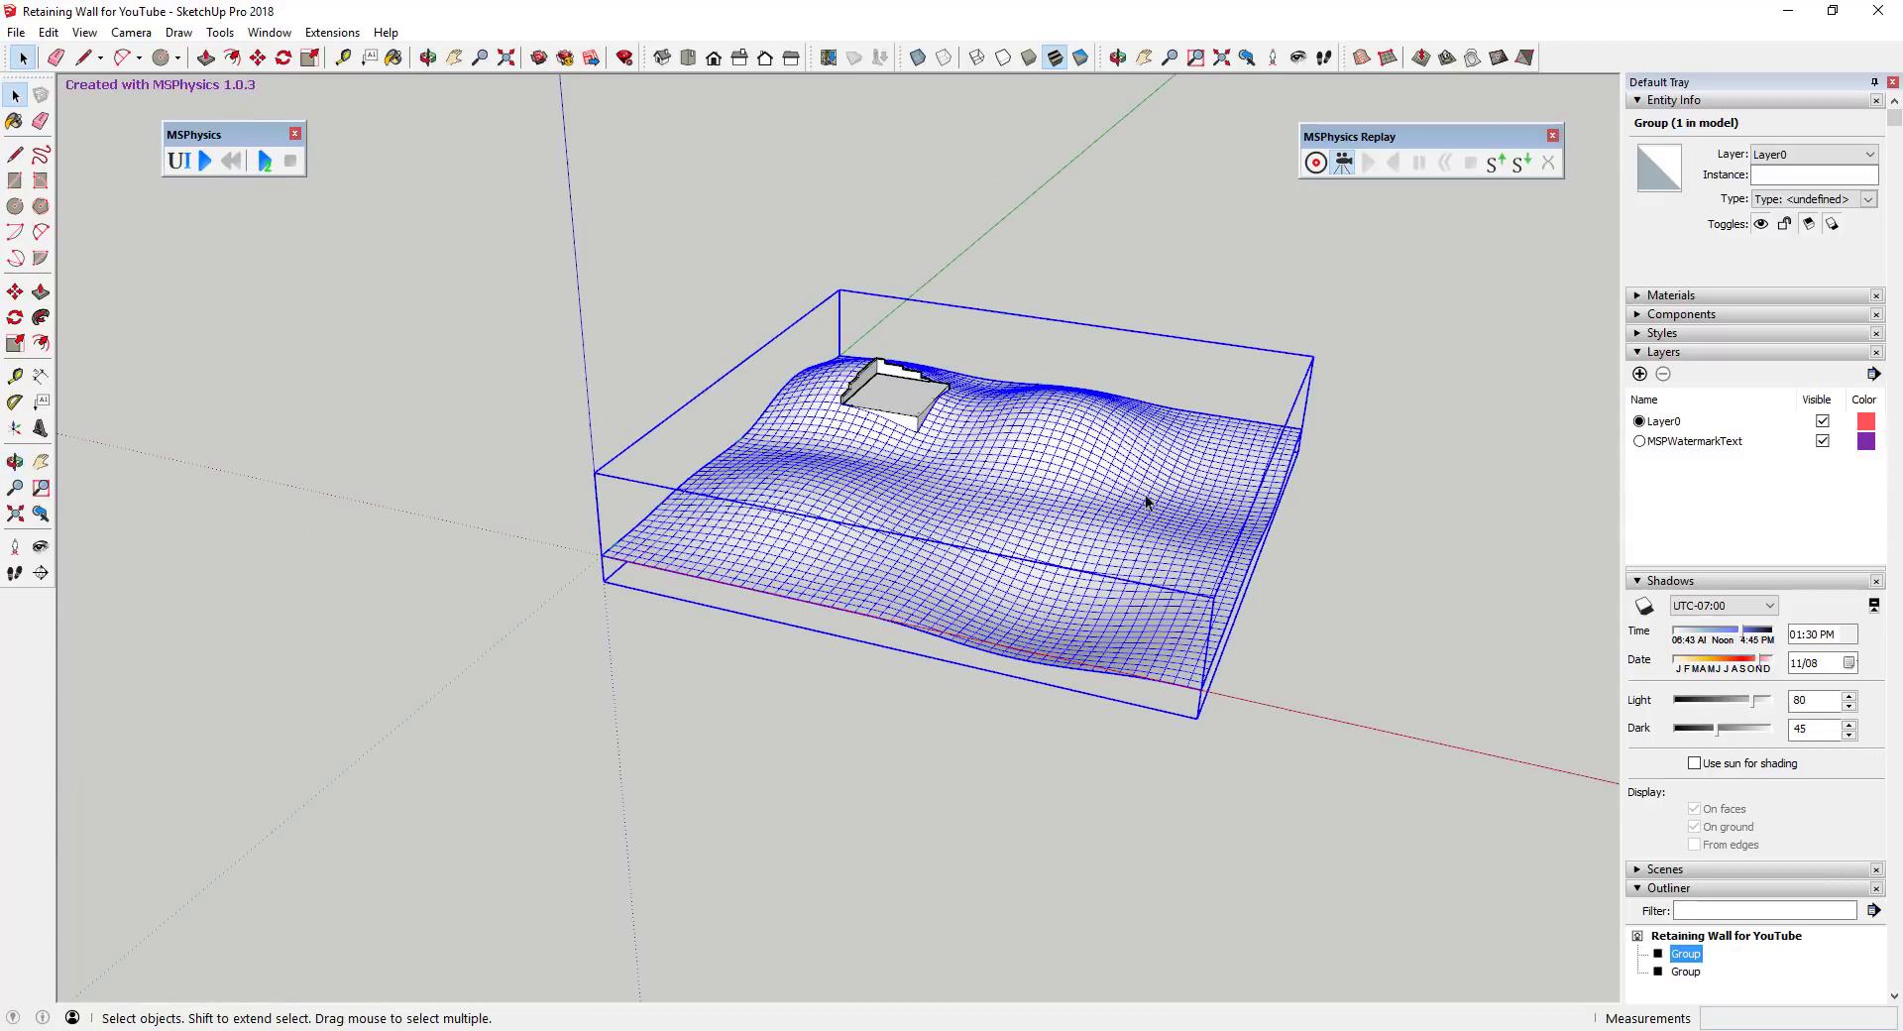
click(880, 408)
middle_drag(880, 408, 1087, 408)
scroll(1187, 464, up, 2)
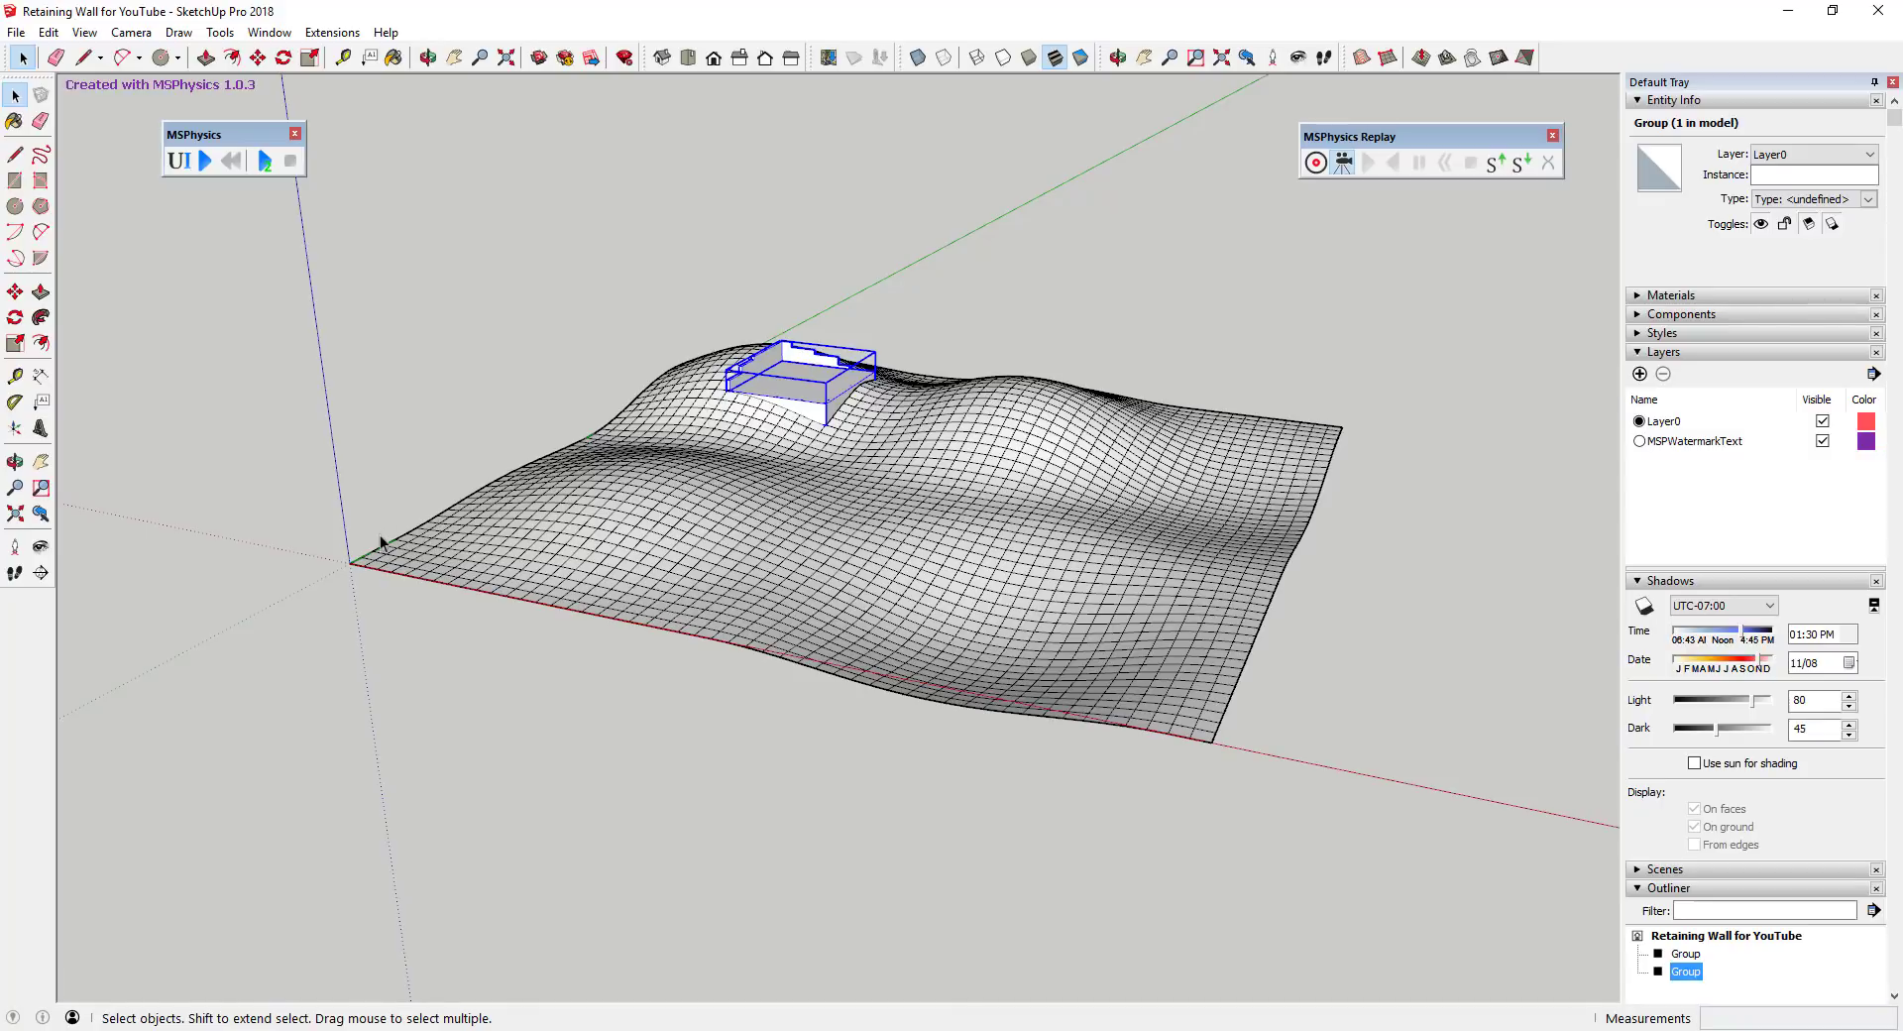
Draw an edge straight up from the origin and, from its upper end, a horizontal 100' by 100' face aligned with the terrain's corners.
key(l)
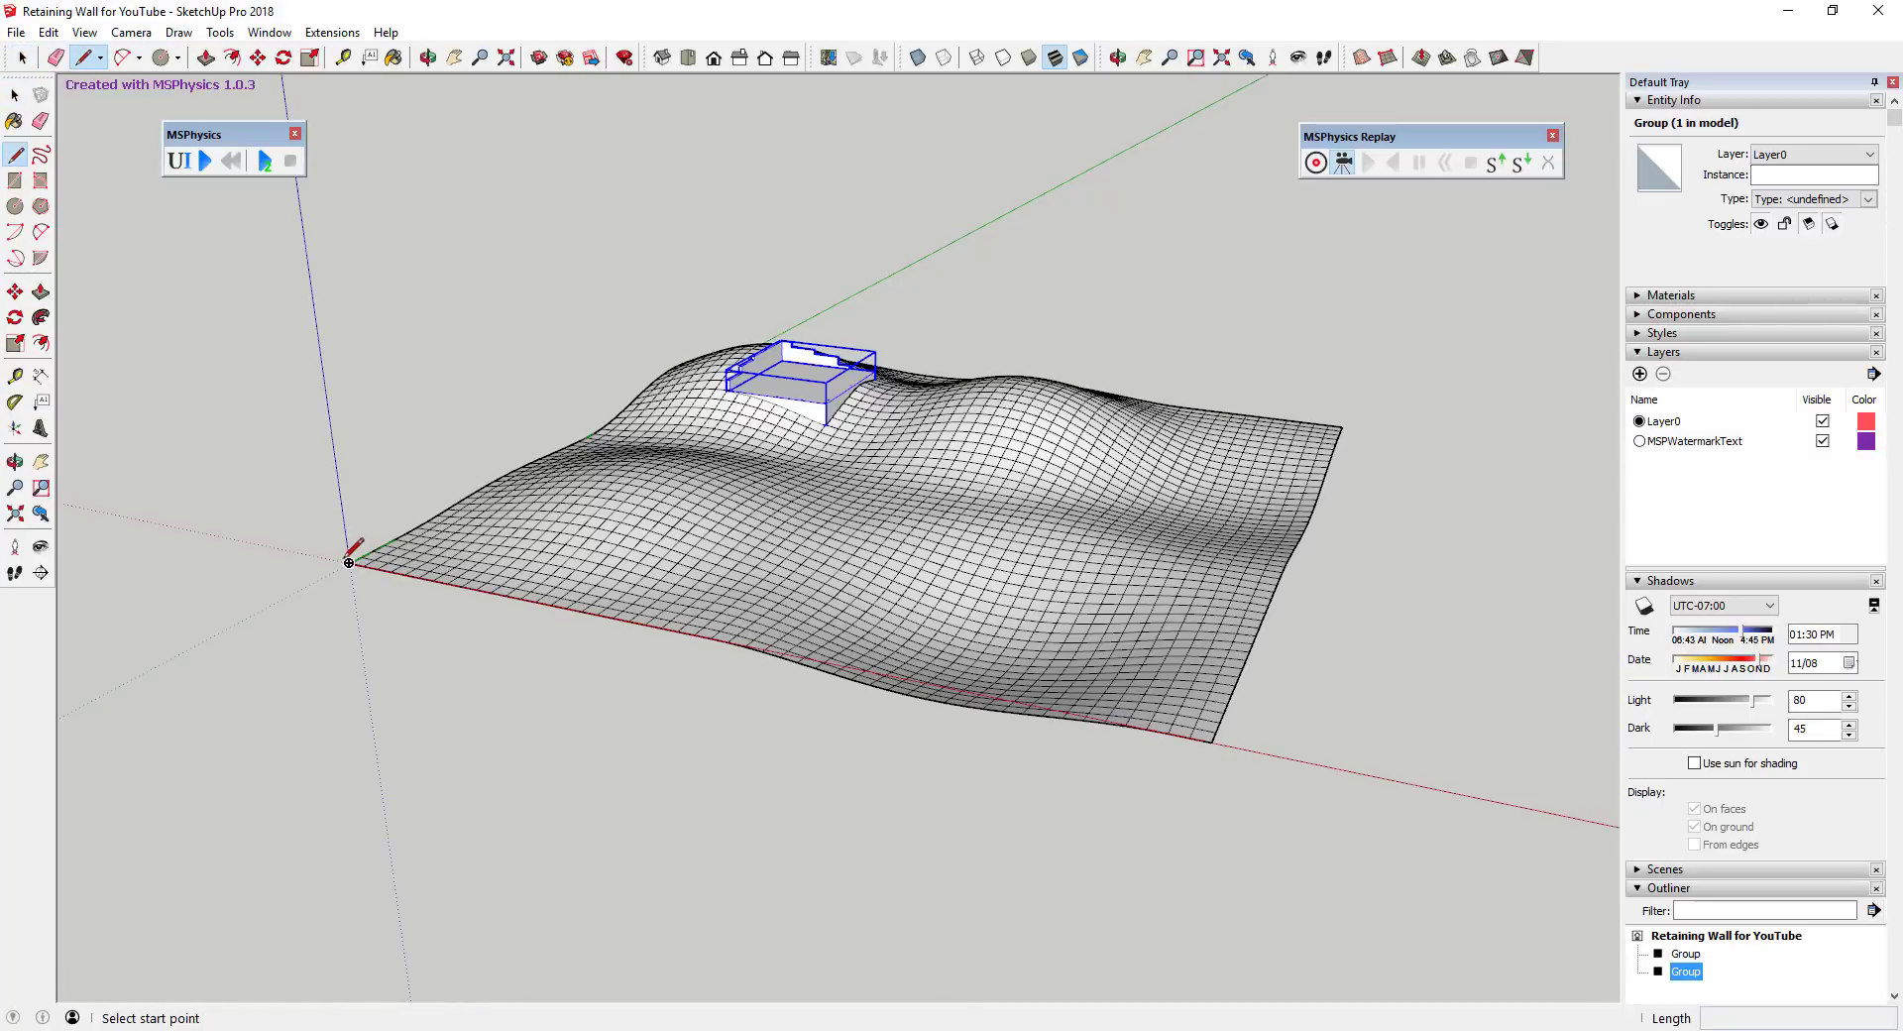
click(349, 562)
click(313, 287)
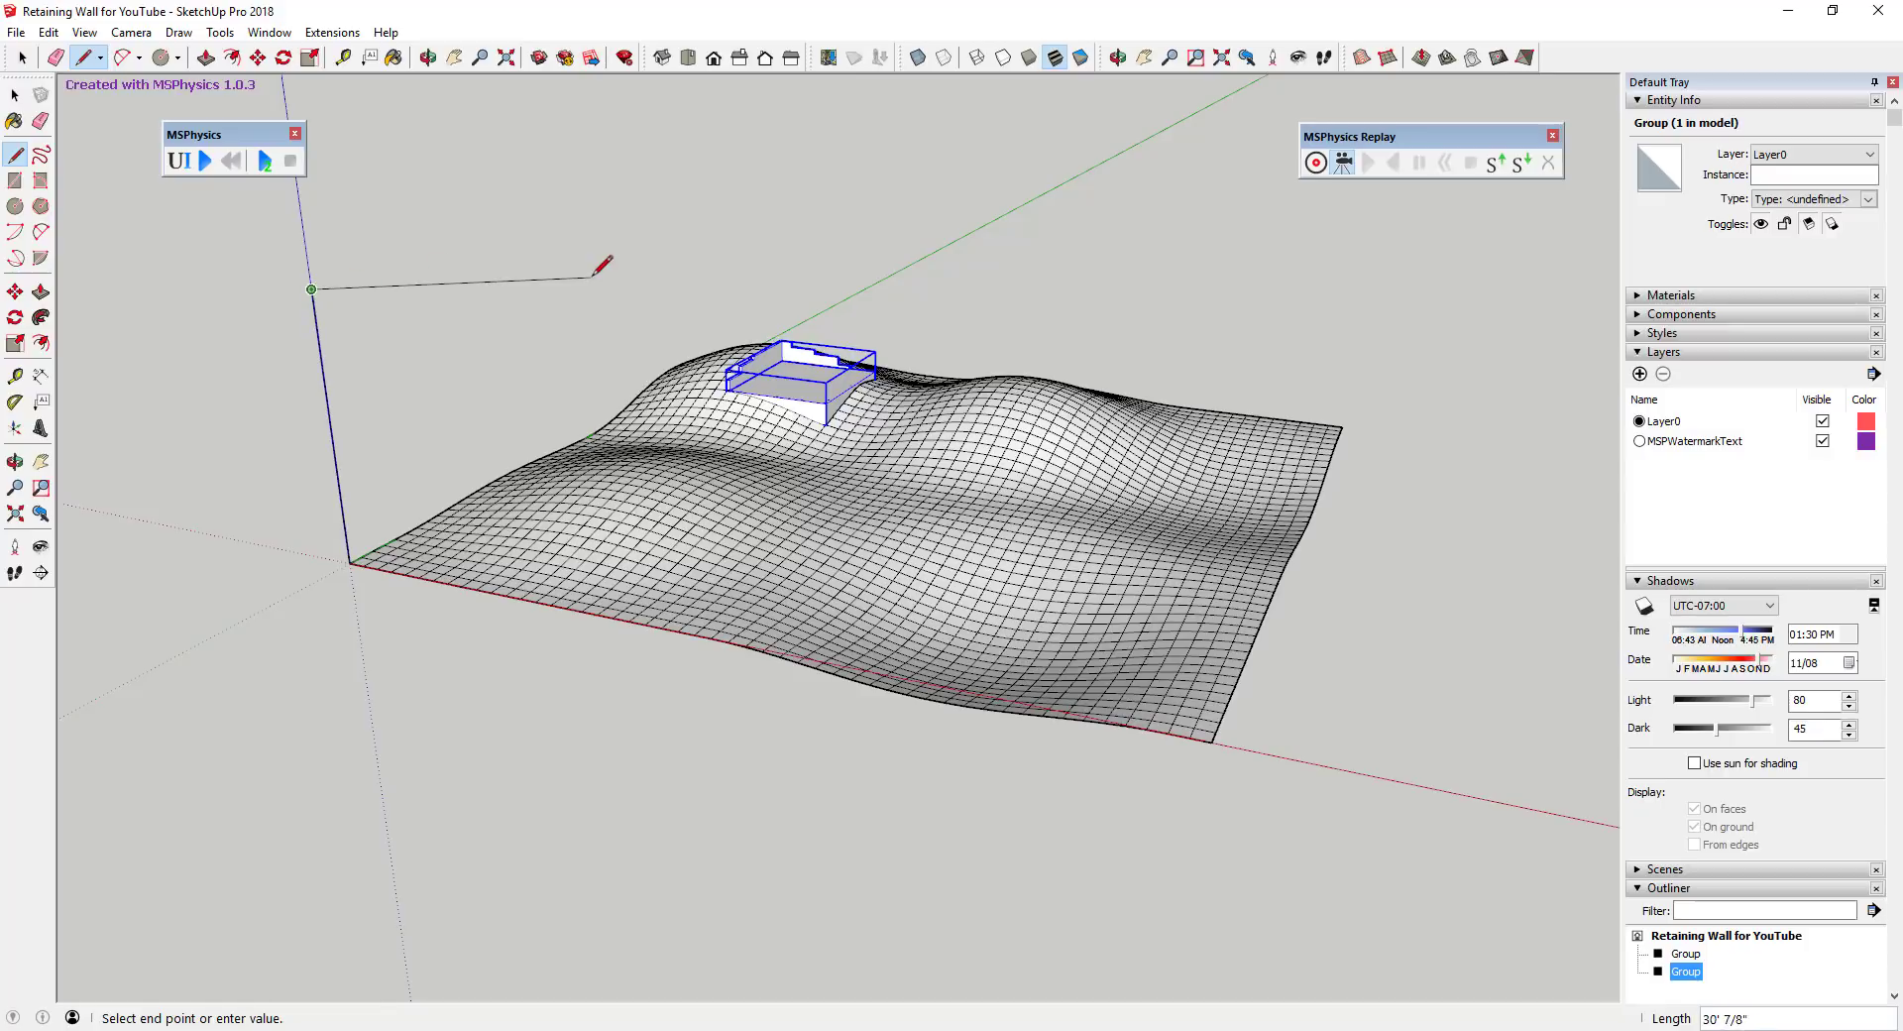
middle_drag(613, 273, 723, 187)
click(766, 131)
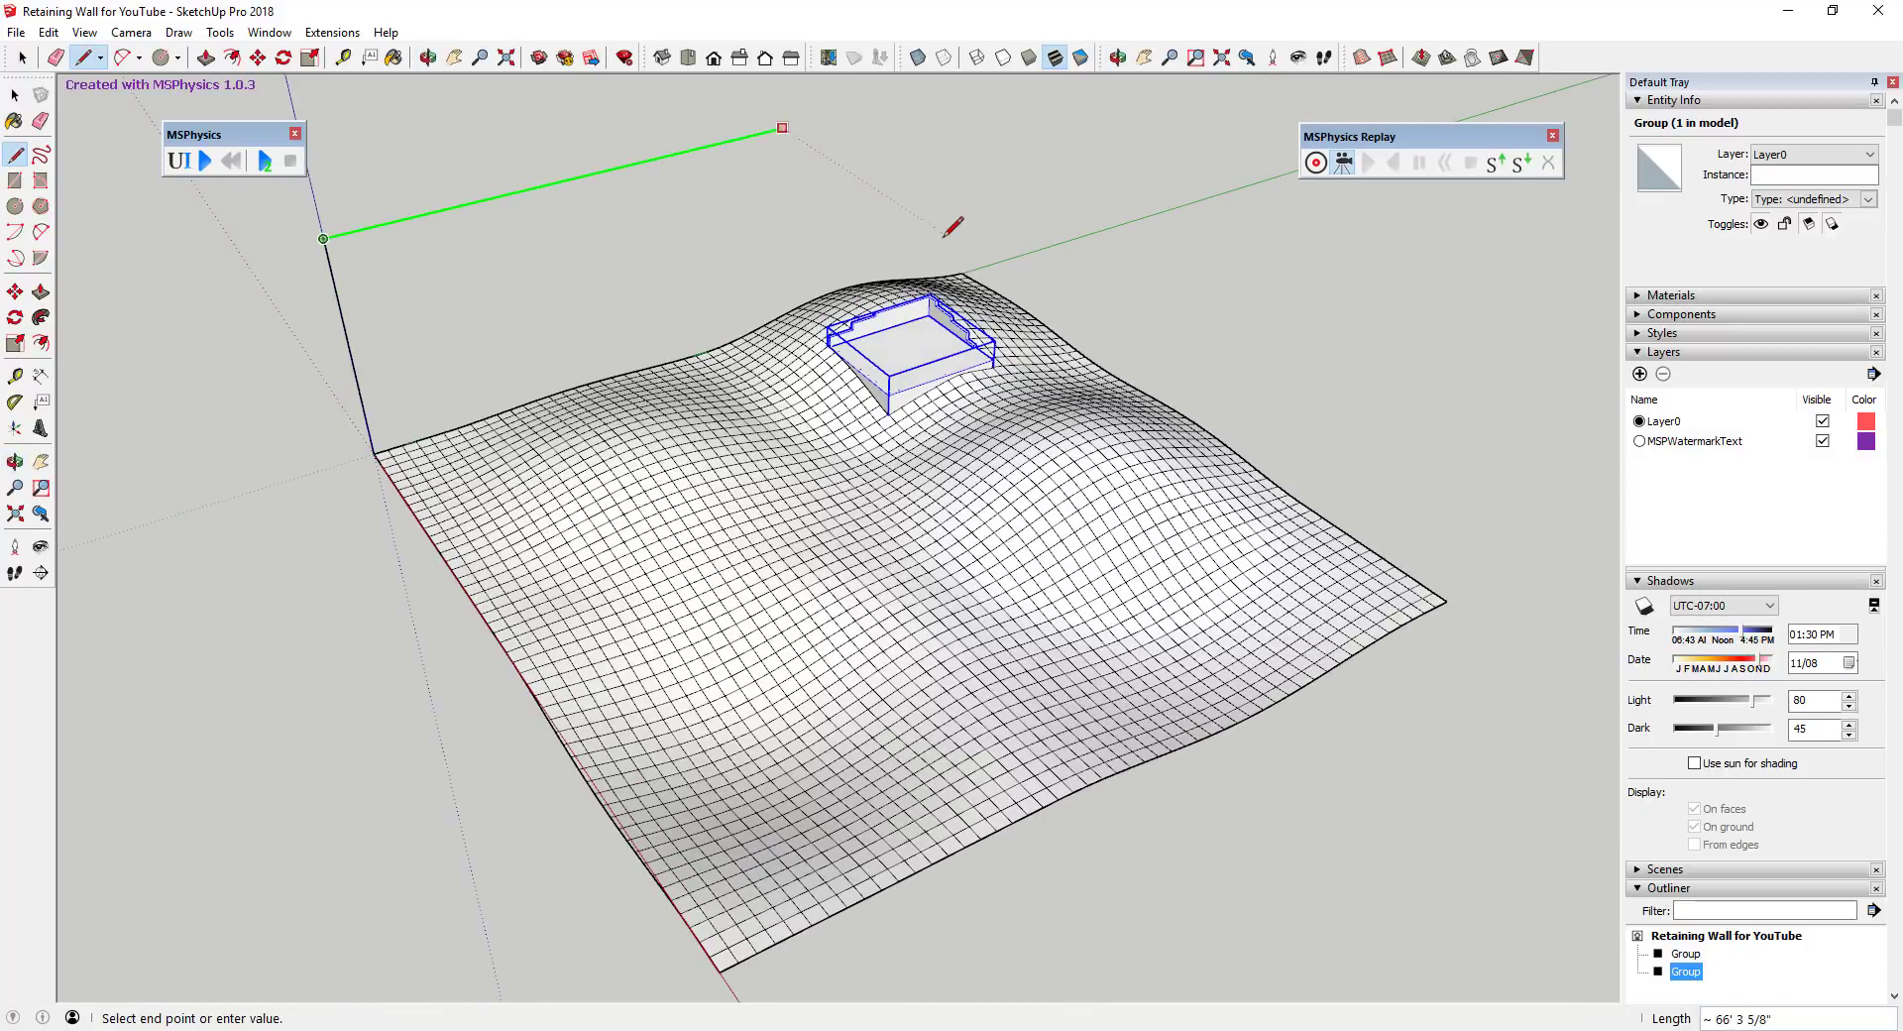
click(972, 82)
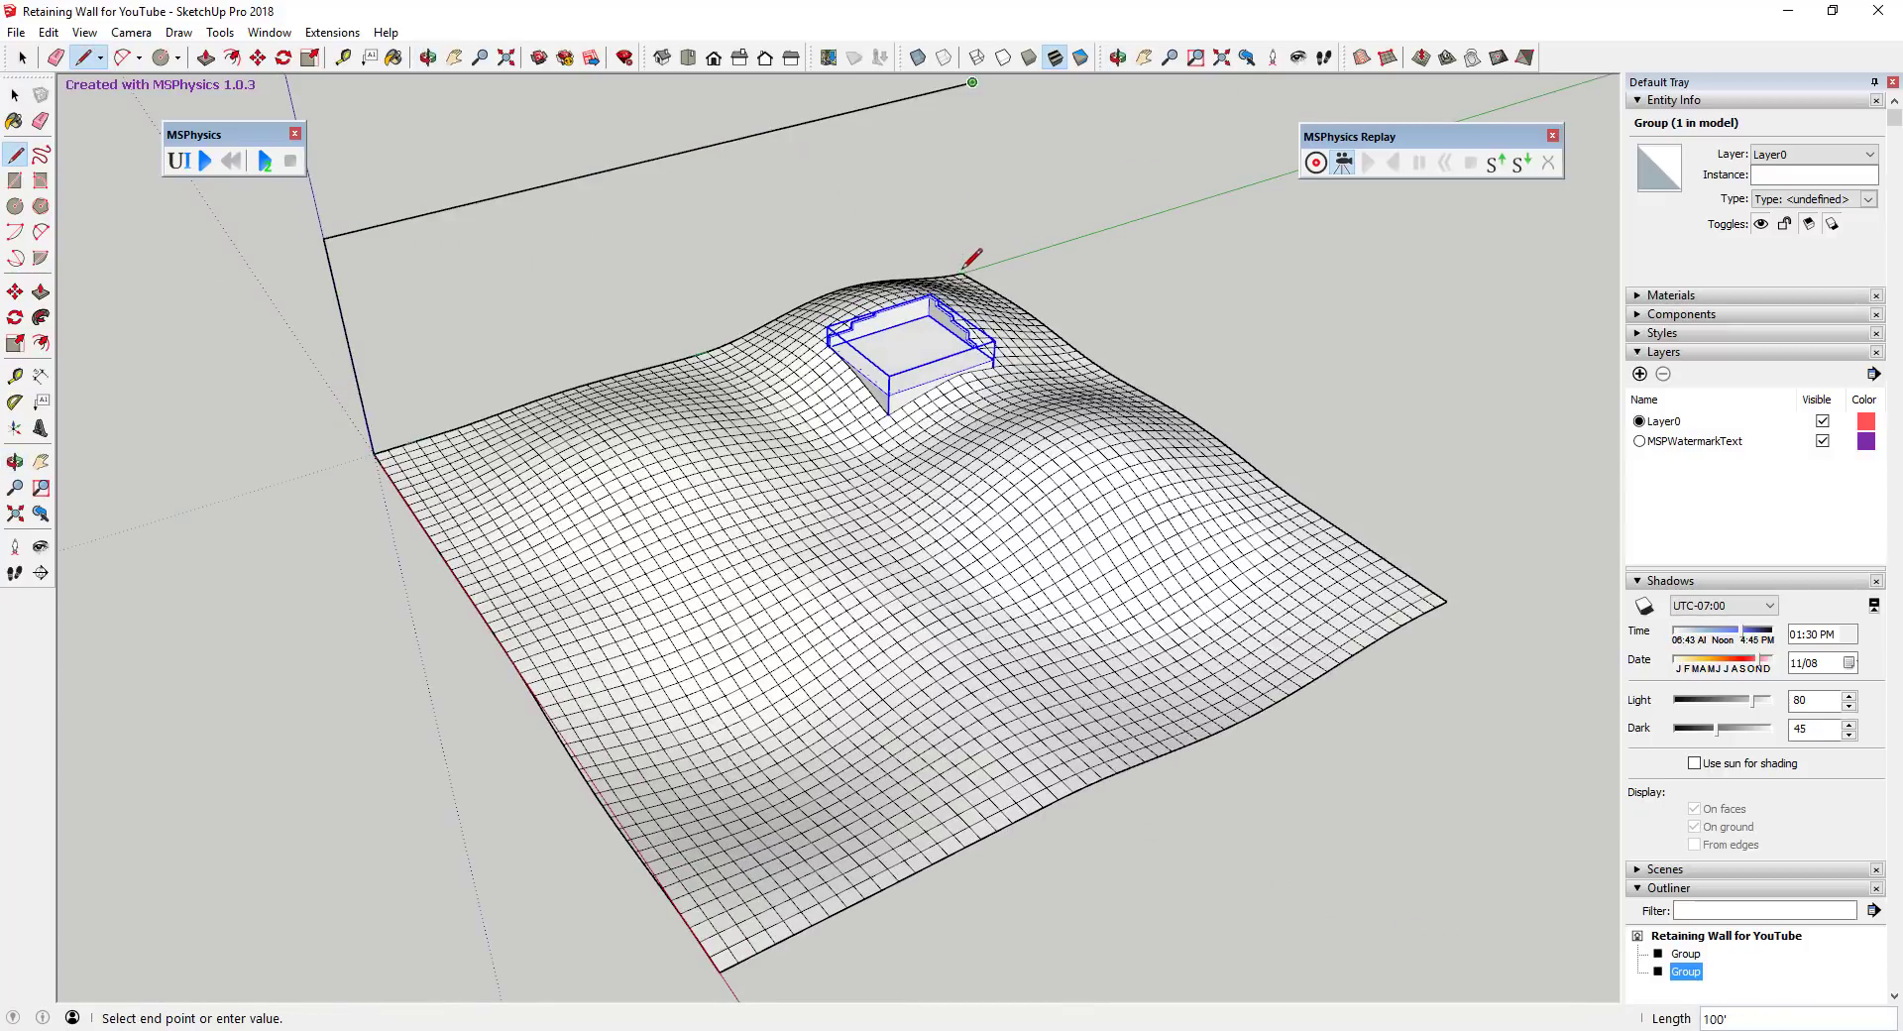
click(1523, 370)
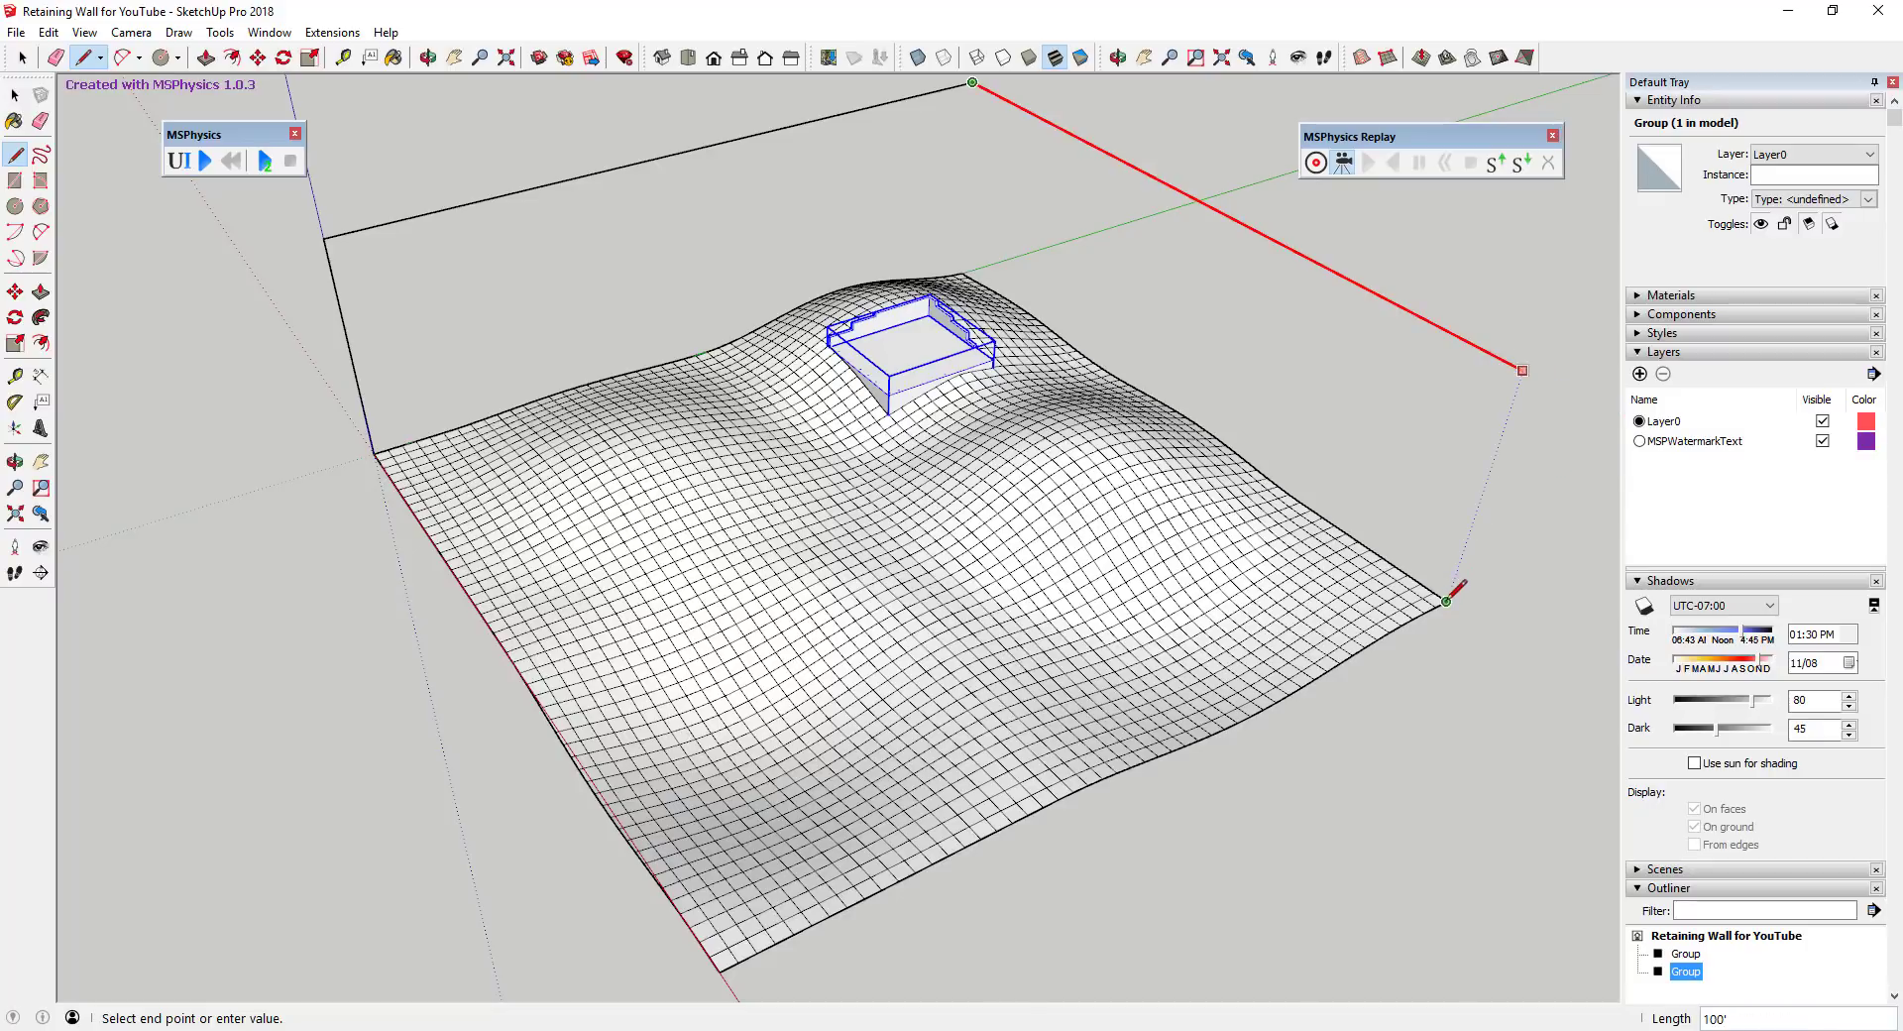
scroll(1484, 500, down, 4)
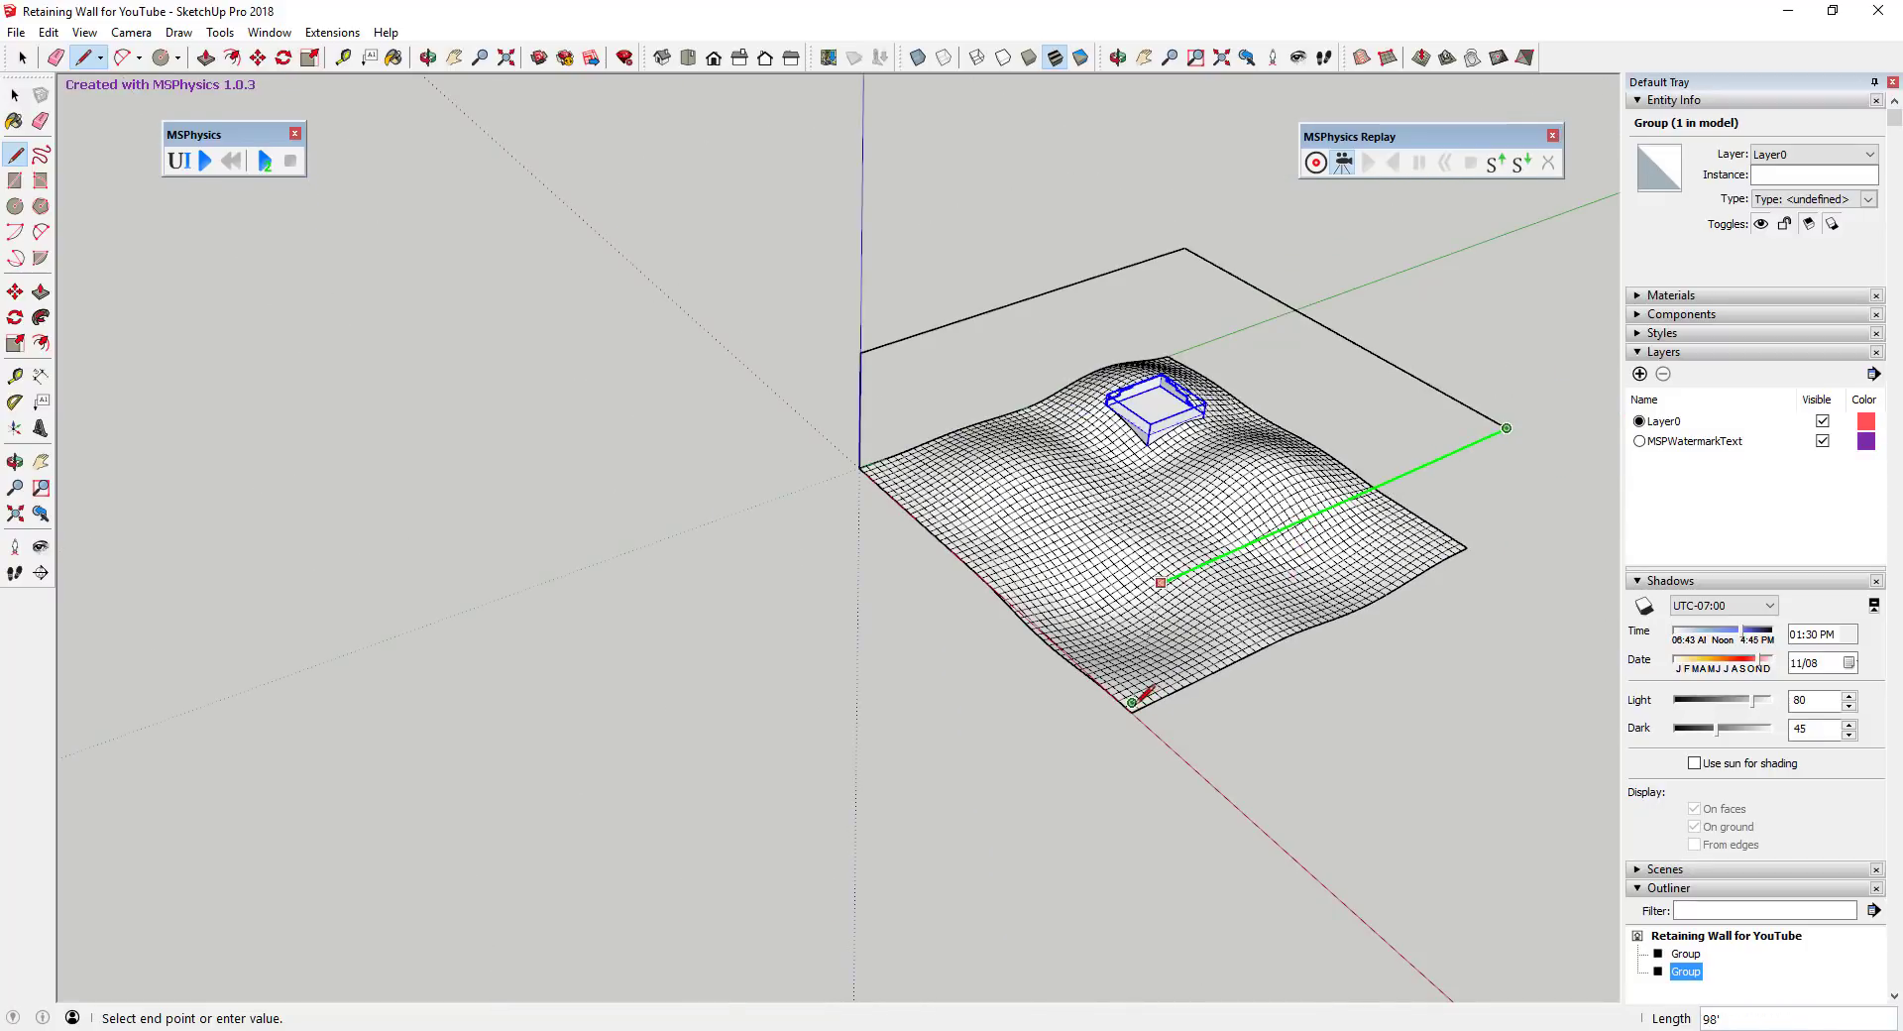
click(1133, 709)
click(861, 352)
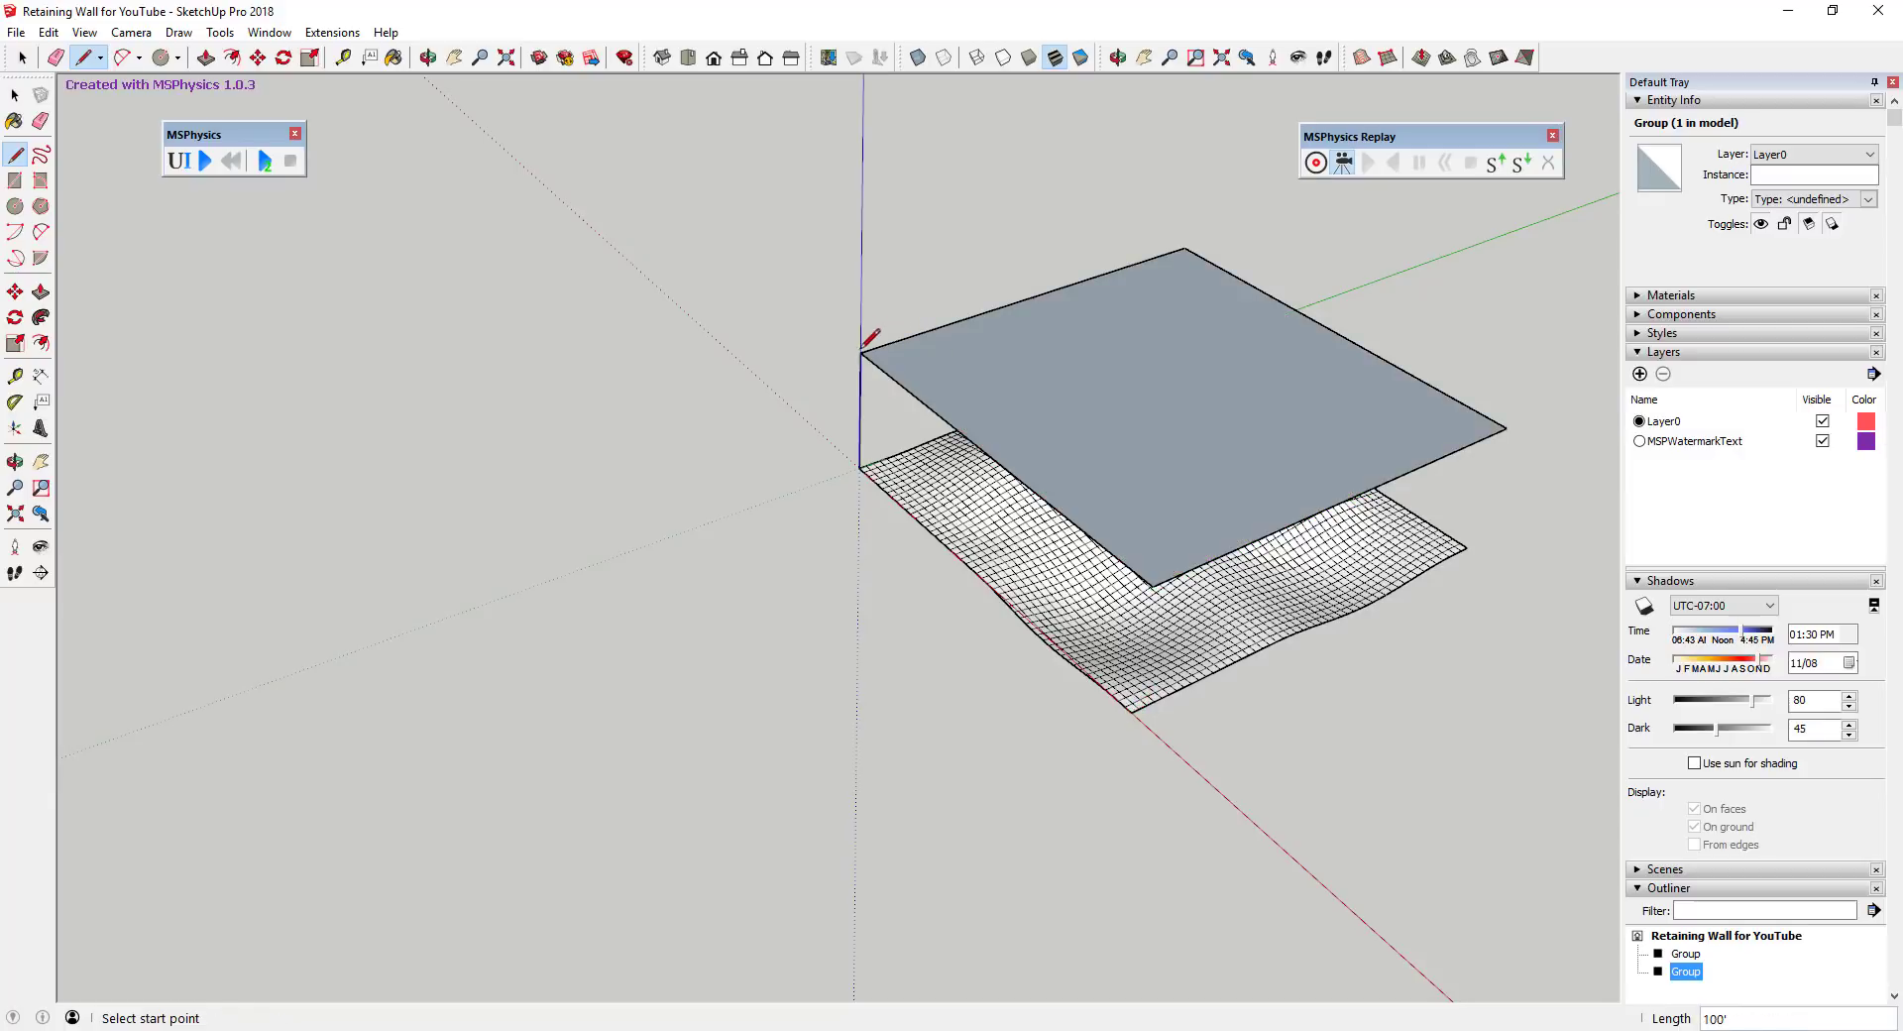
key(space)
Draw a horizontal circle on the raised face near its corner above the origin, with a smaller vertical circle at its center.
middle_drag(1041, 522, 849, 479)
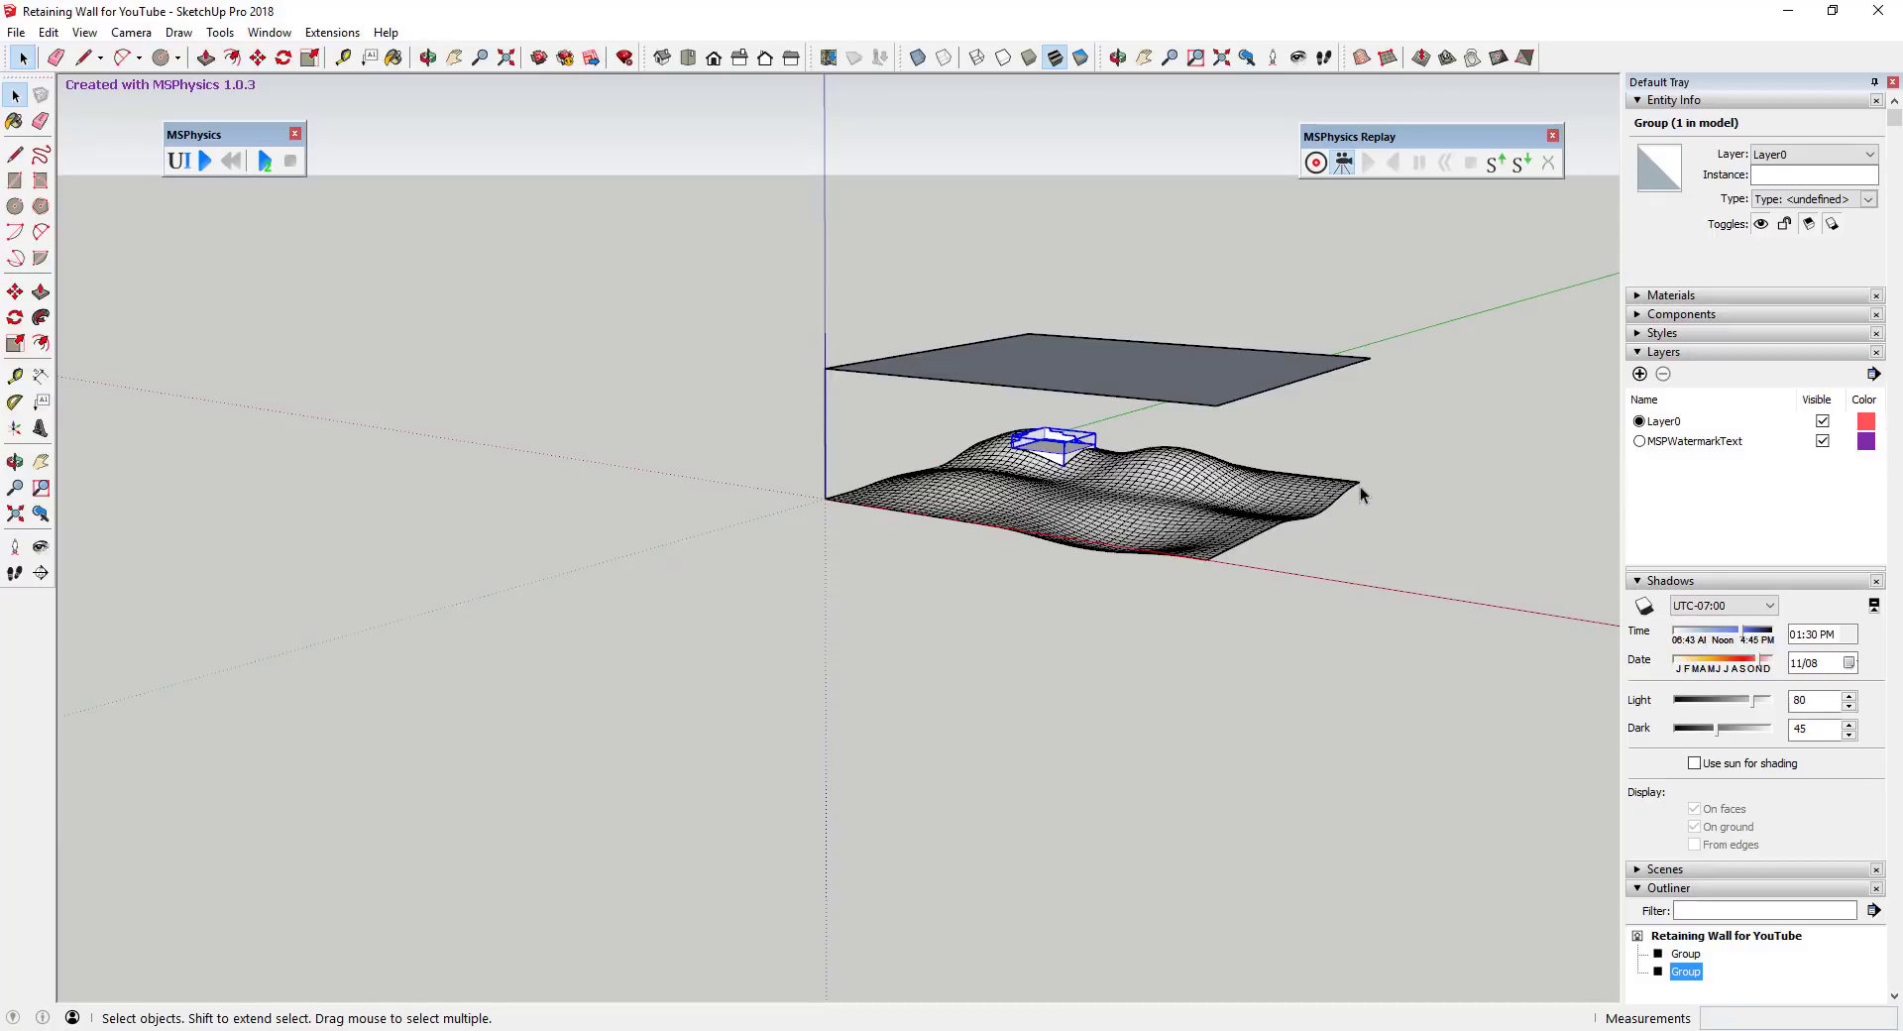
middle_drag(1349, 497, 1235, 674)
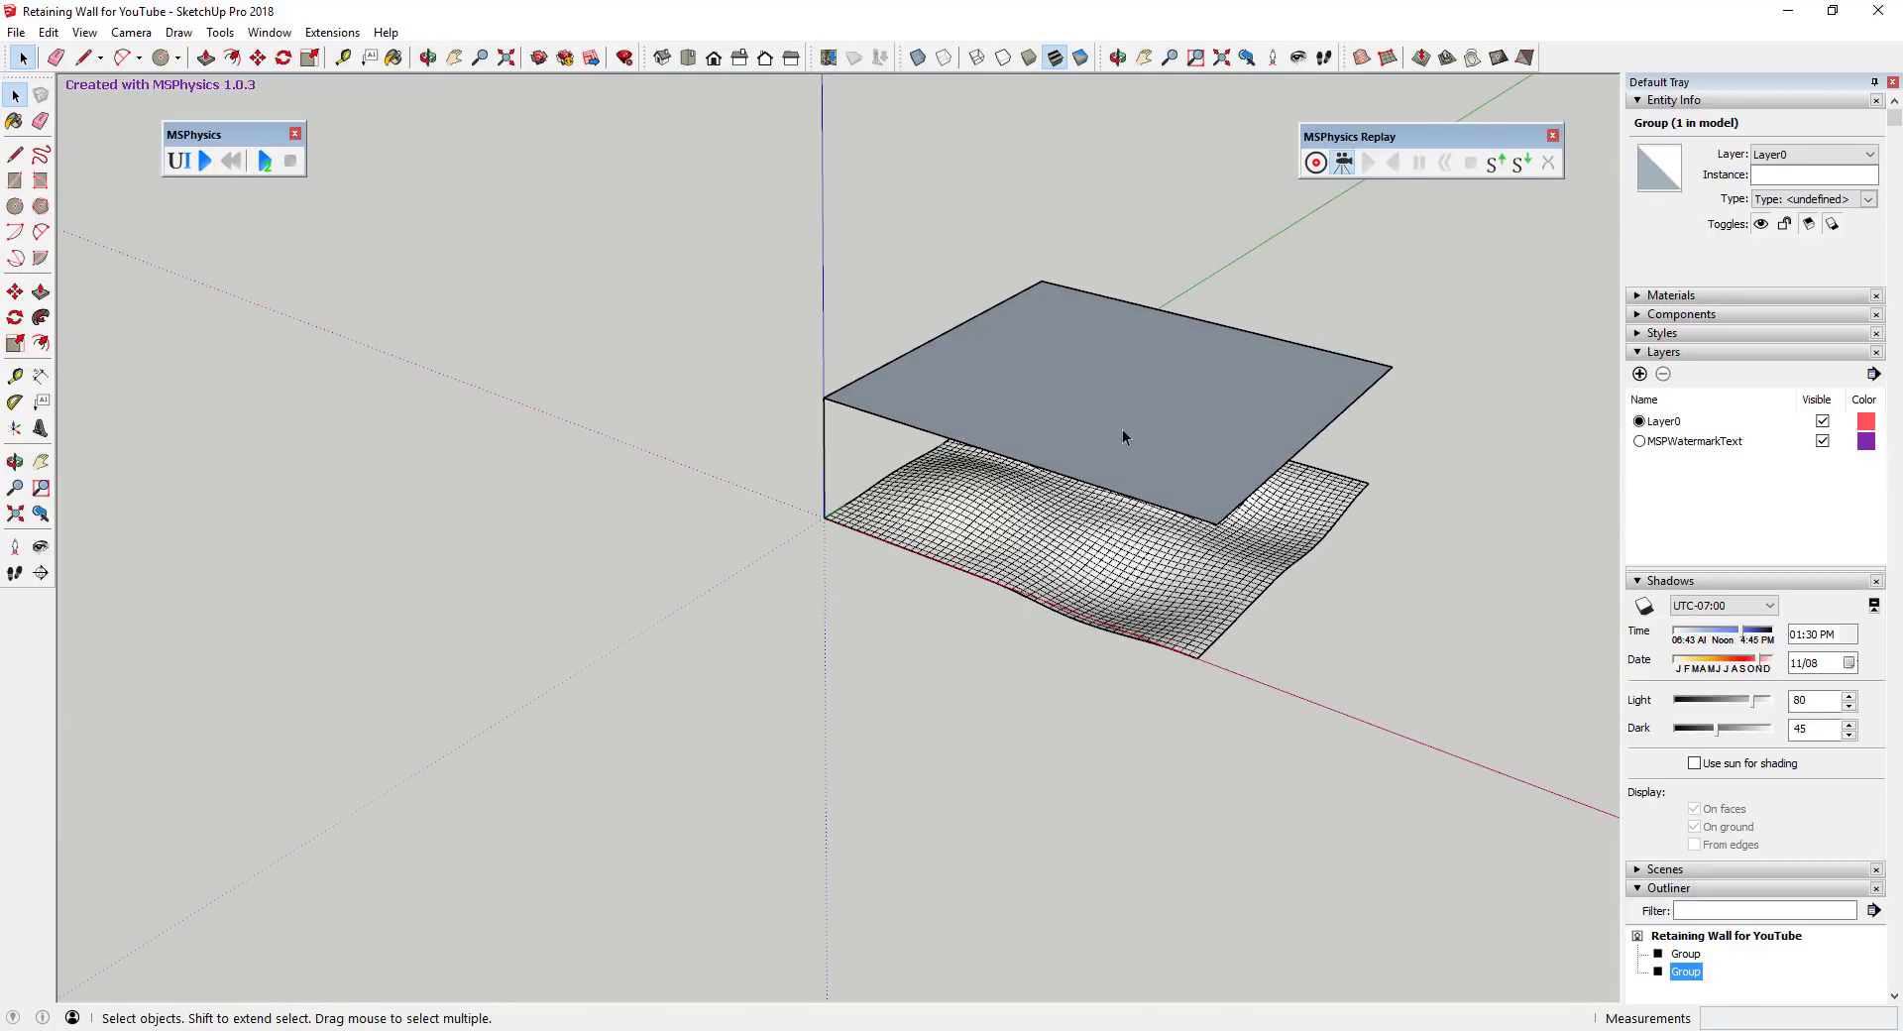
middle_drag(991, 415, 926, 414)
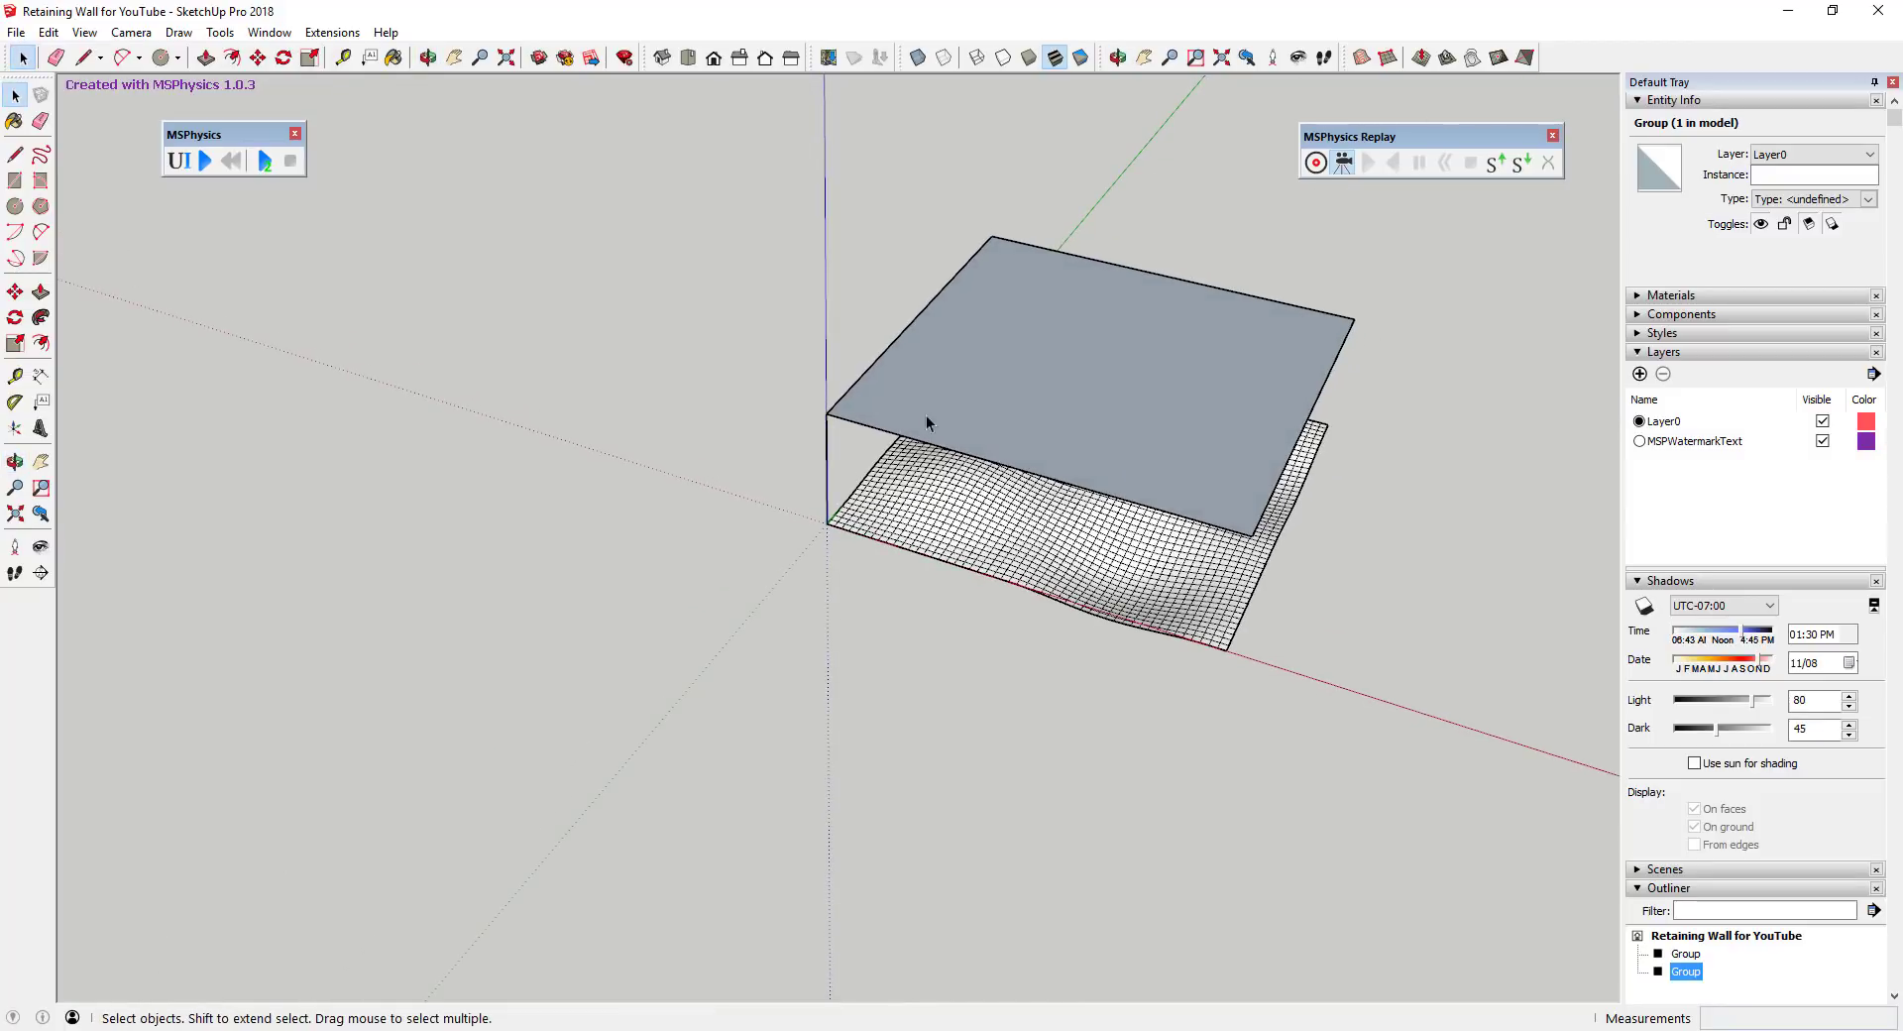
scroll(880, 401, up, 2)
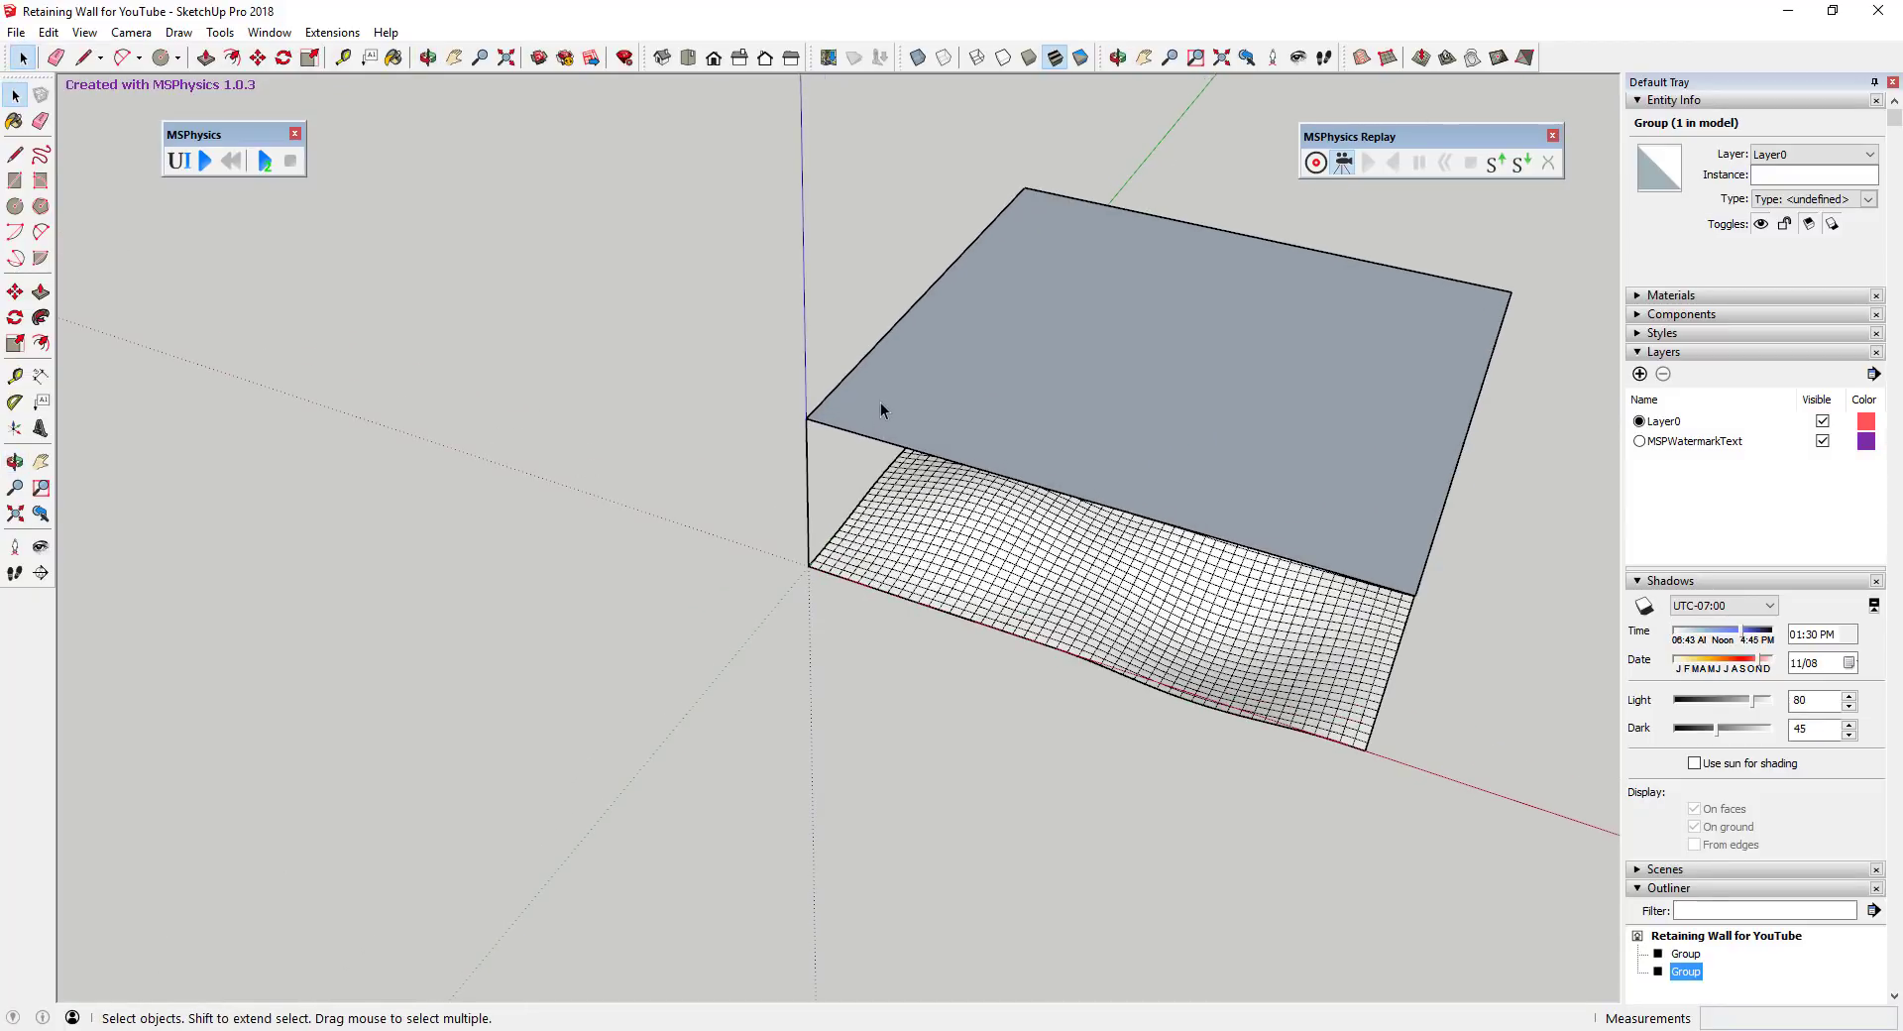
middle_drag(882, 400, 852, 408)
key(c)
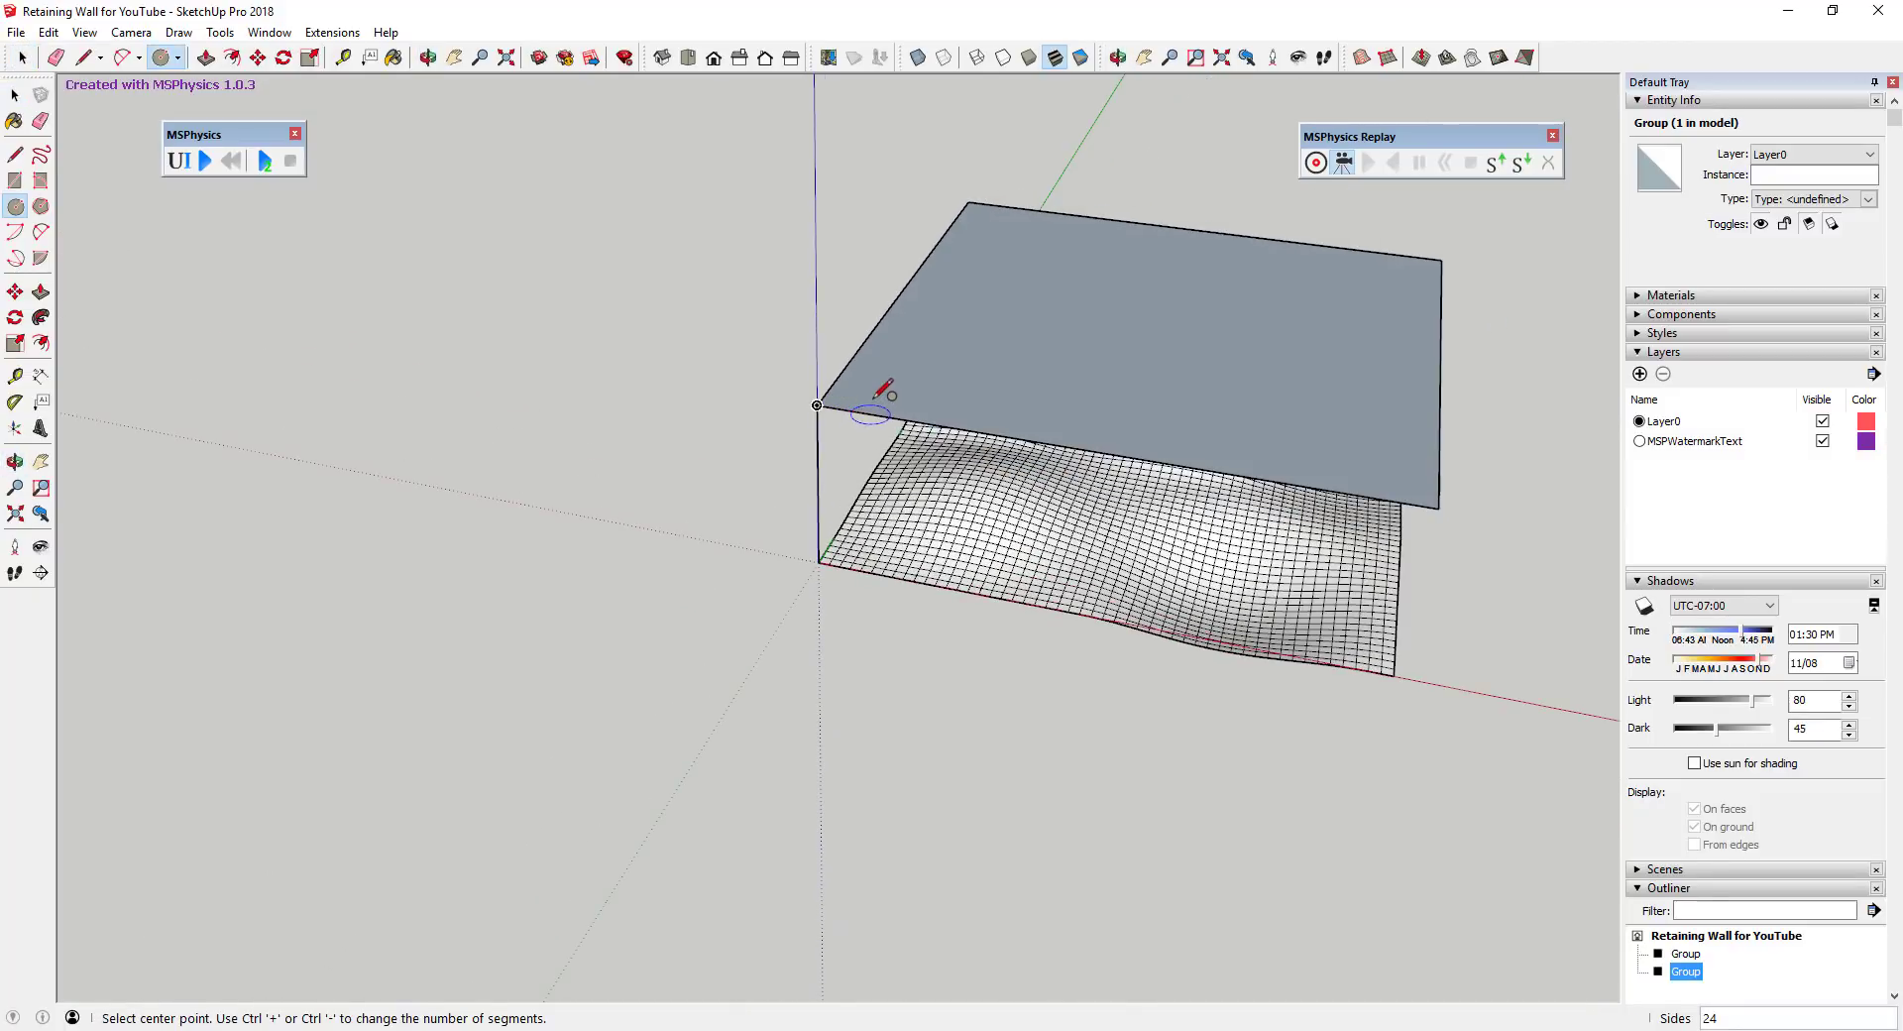
click(899, 382)
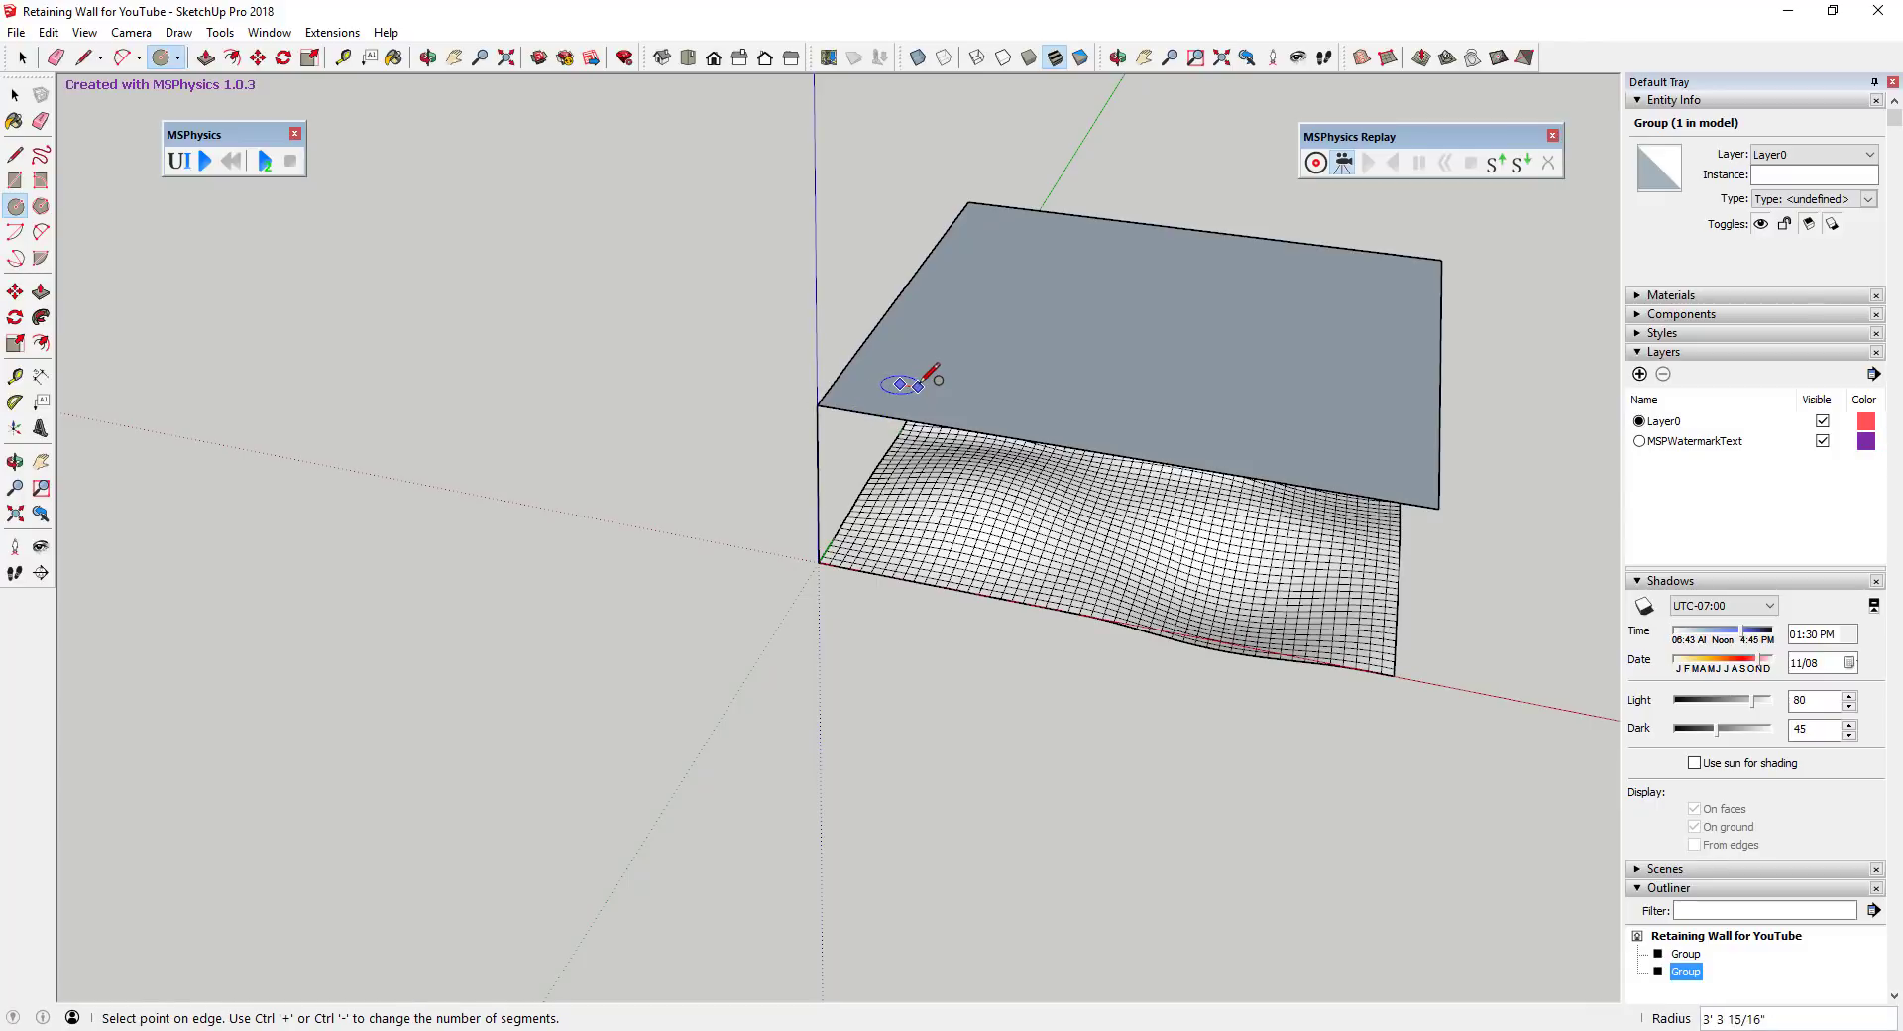
click(920, 385)
scroll(899, 385, up, 6)
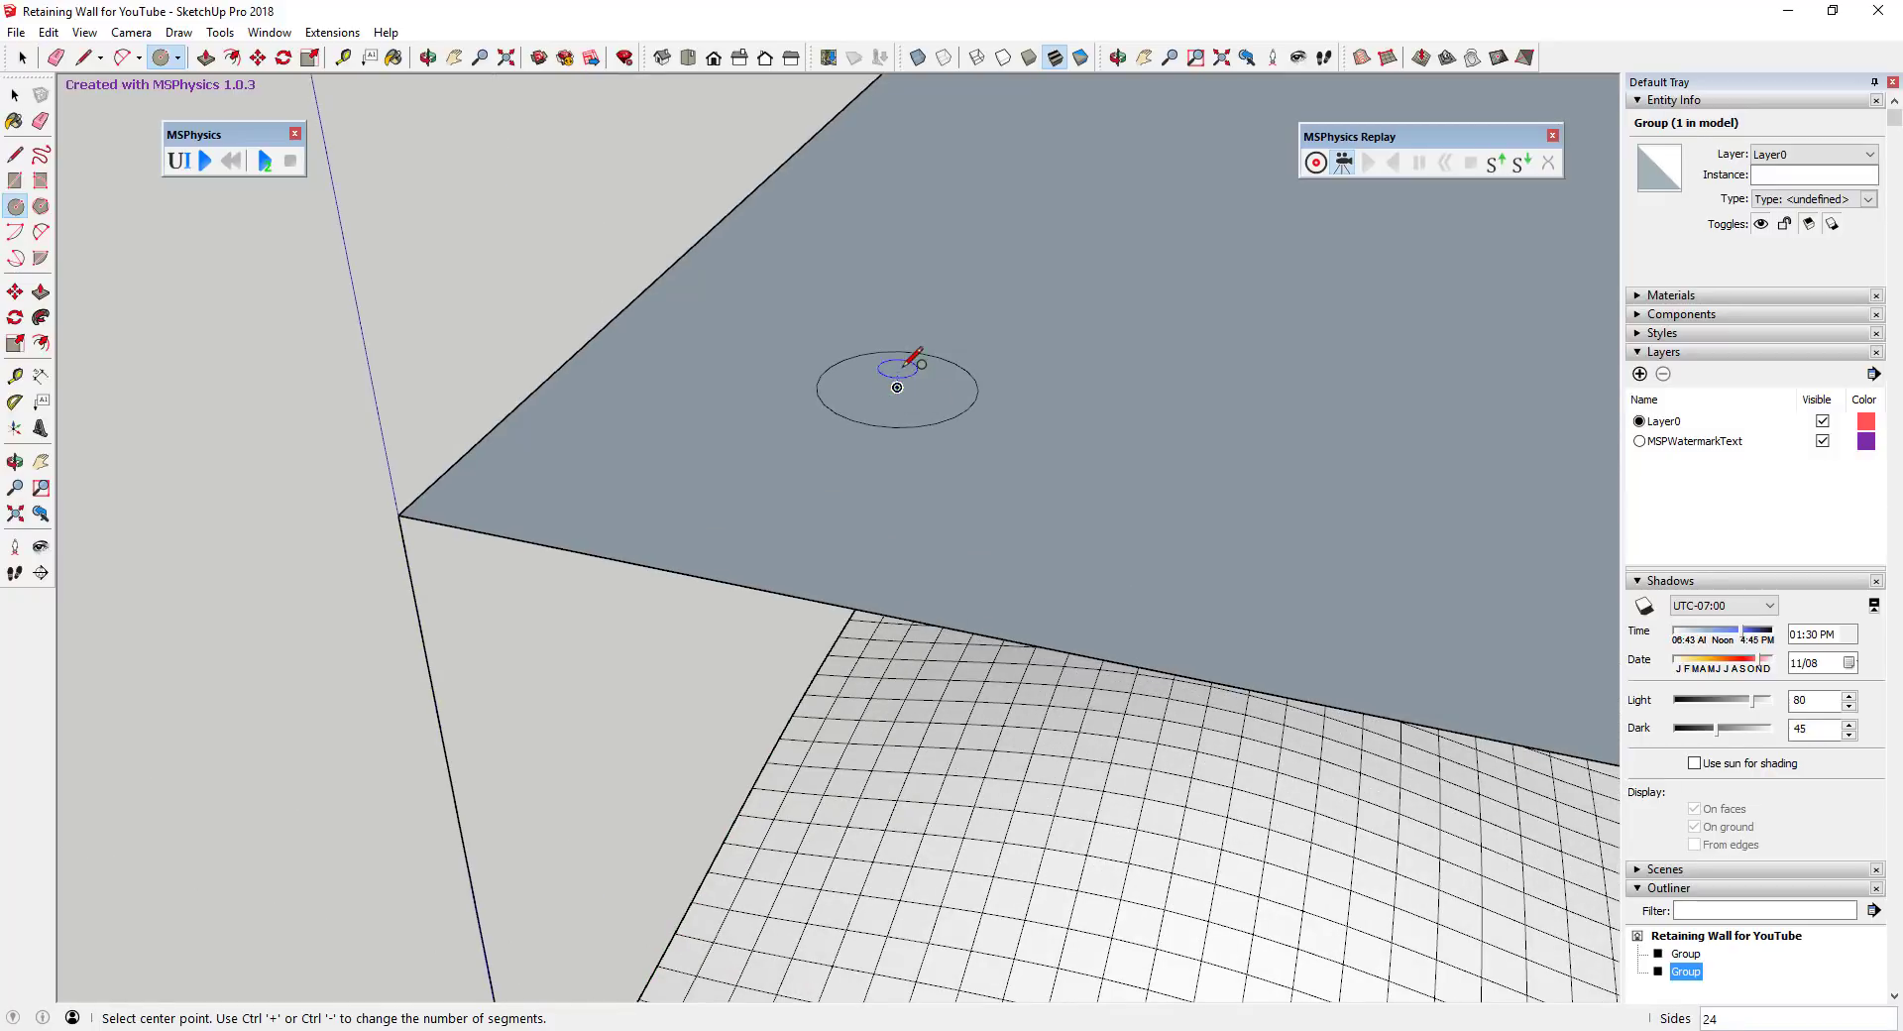
click(897, 386)
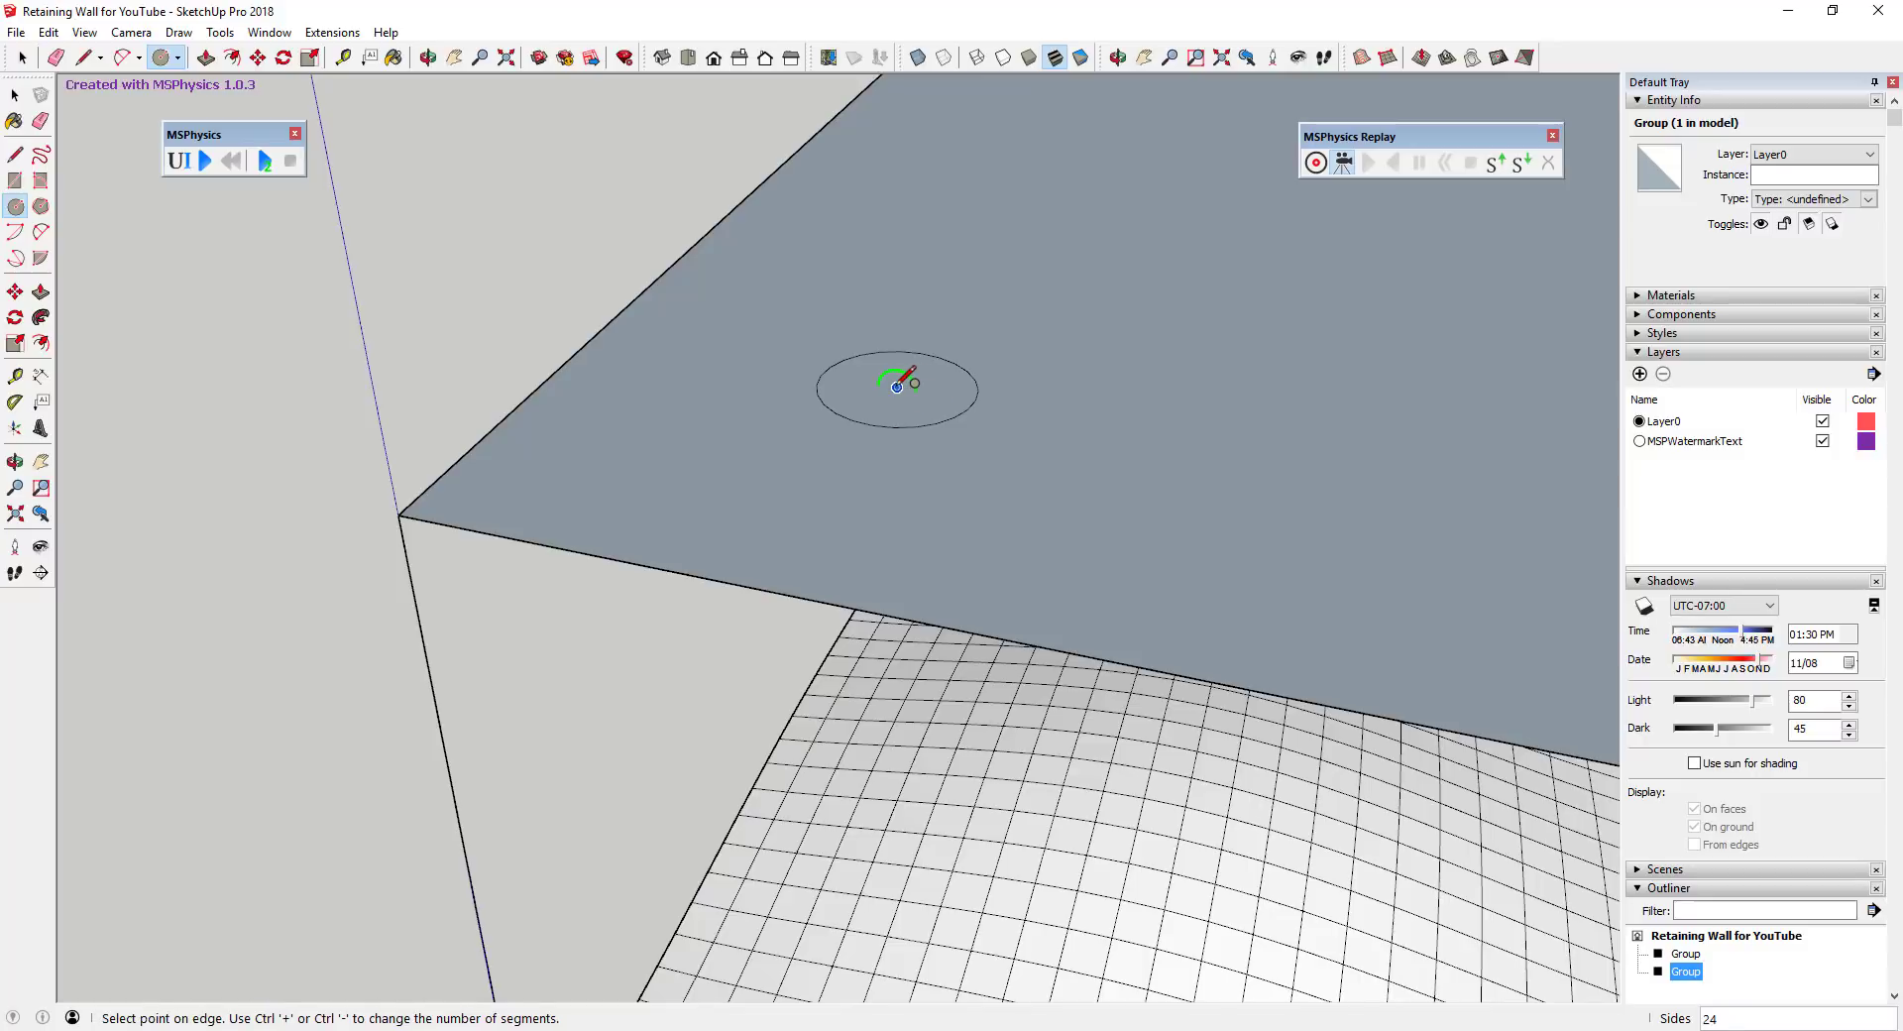
click(930, 391)
key(space)
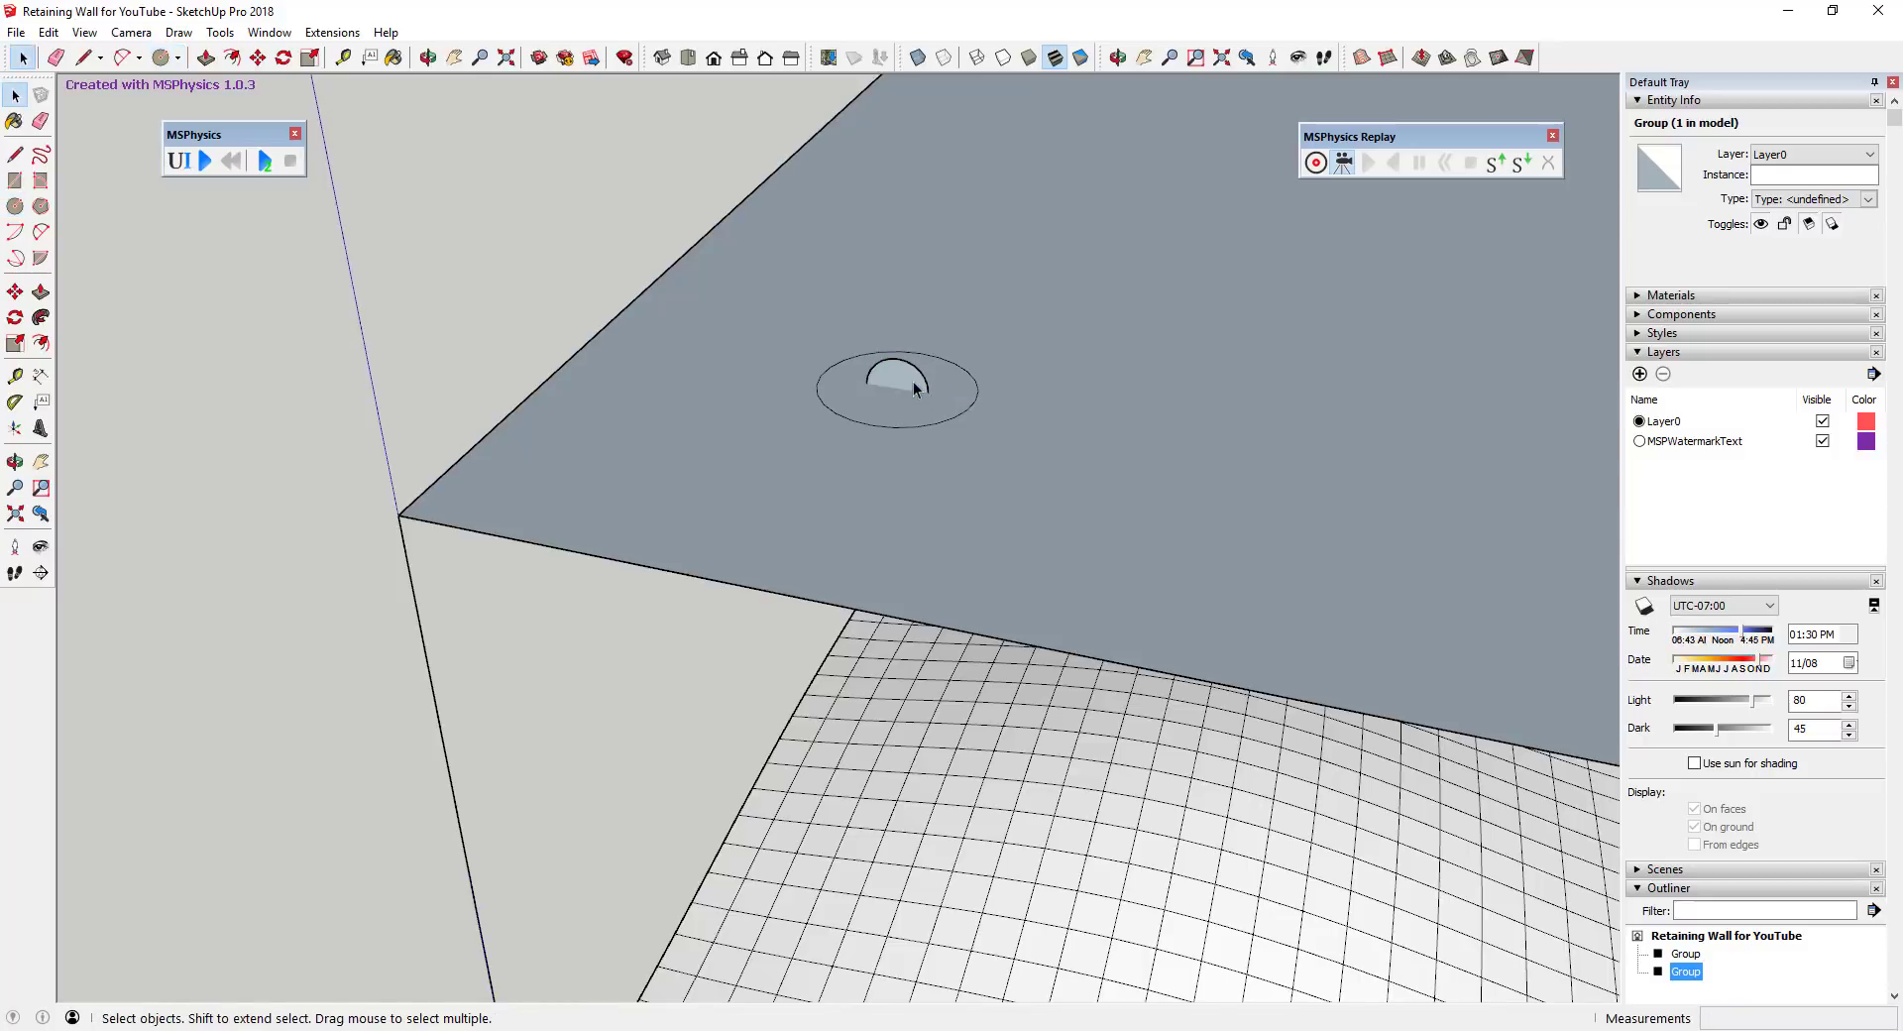
Try to form a sphere on the ungrouped face by sweeping the vertical circle around the horizontal one with Follow Me.
click(905, 385)
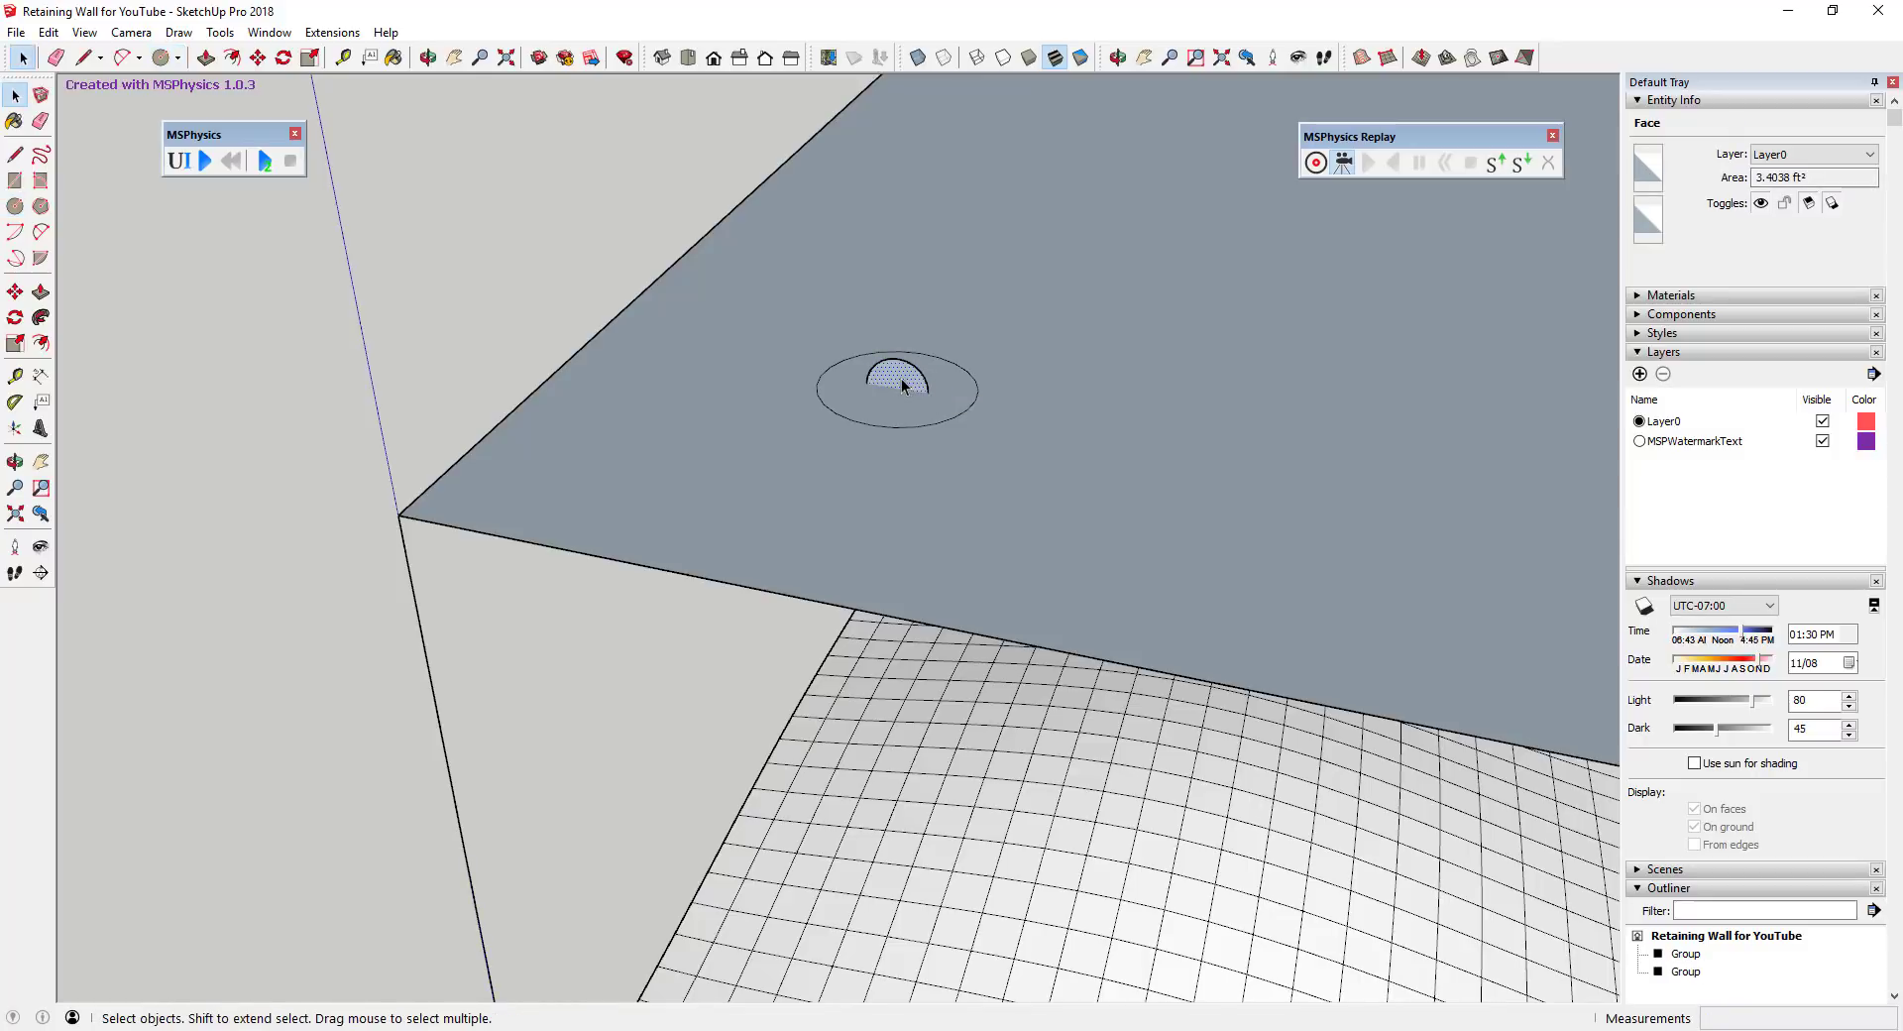
middle_drag(902, 386, 861, 416)
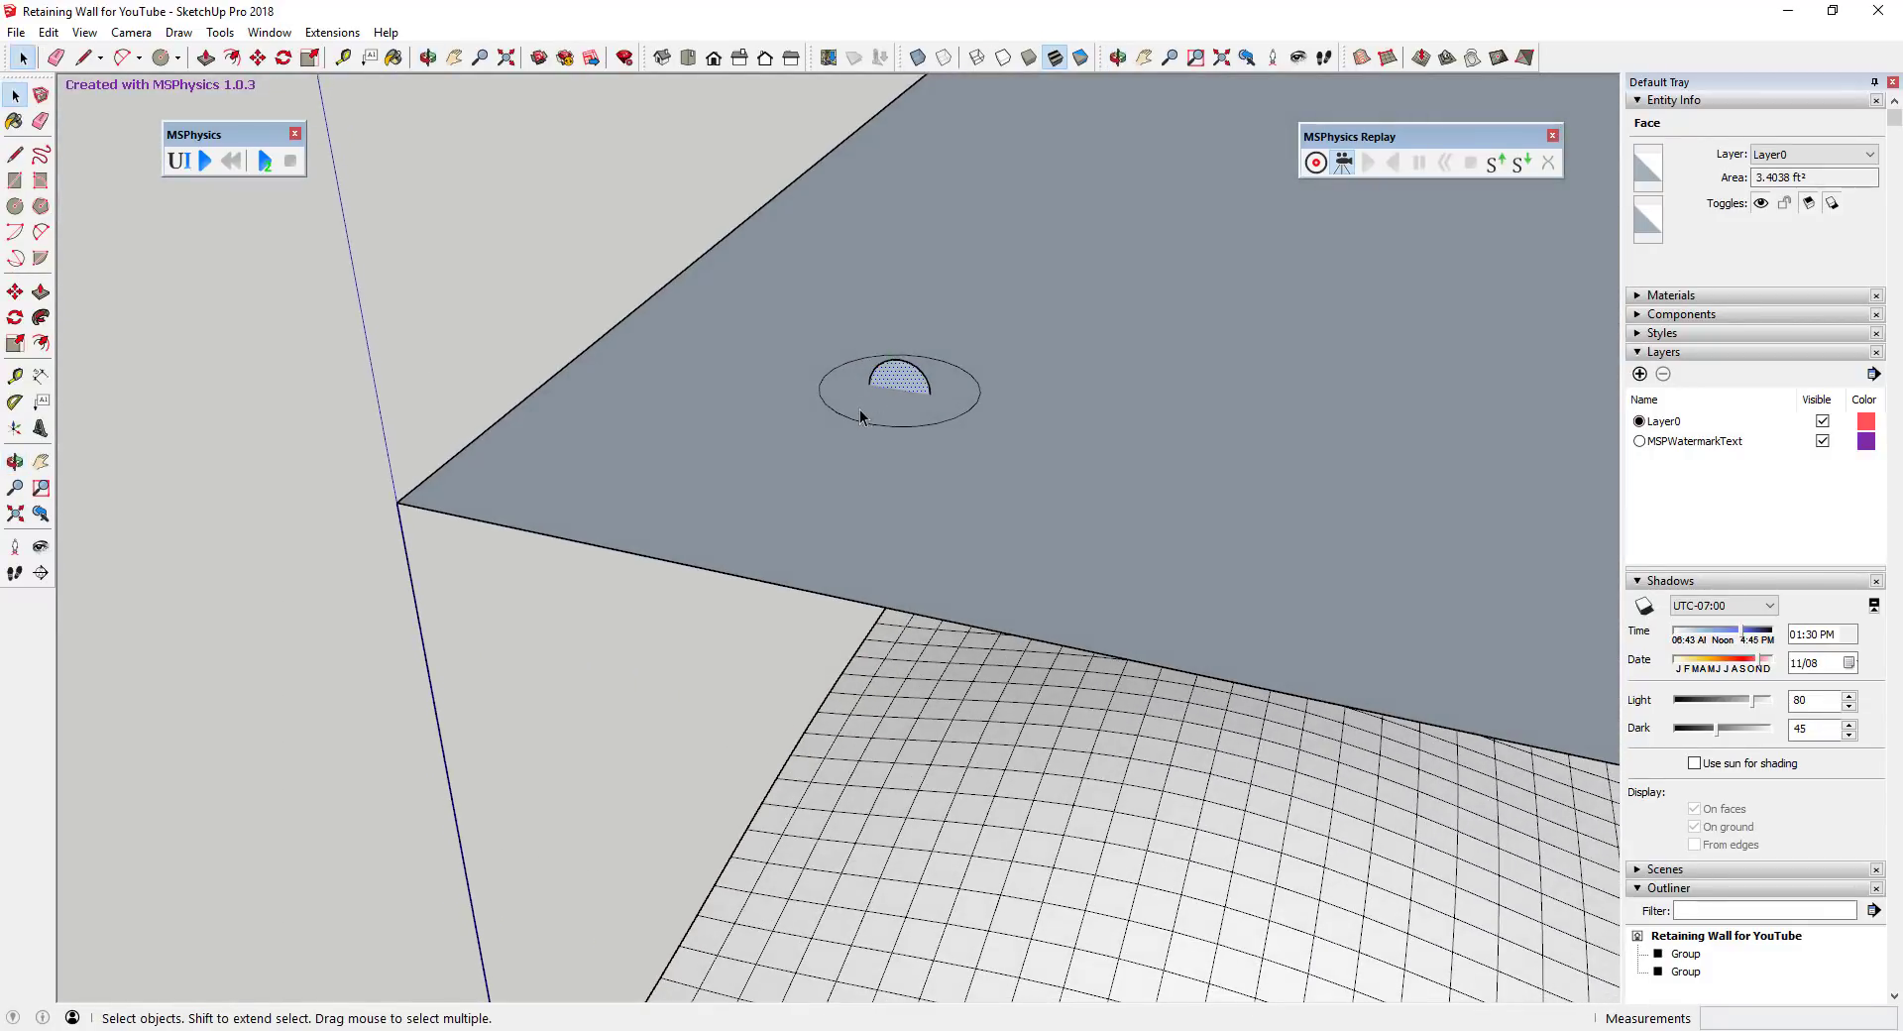
click(861, 416)
click(904, 386)
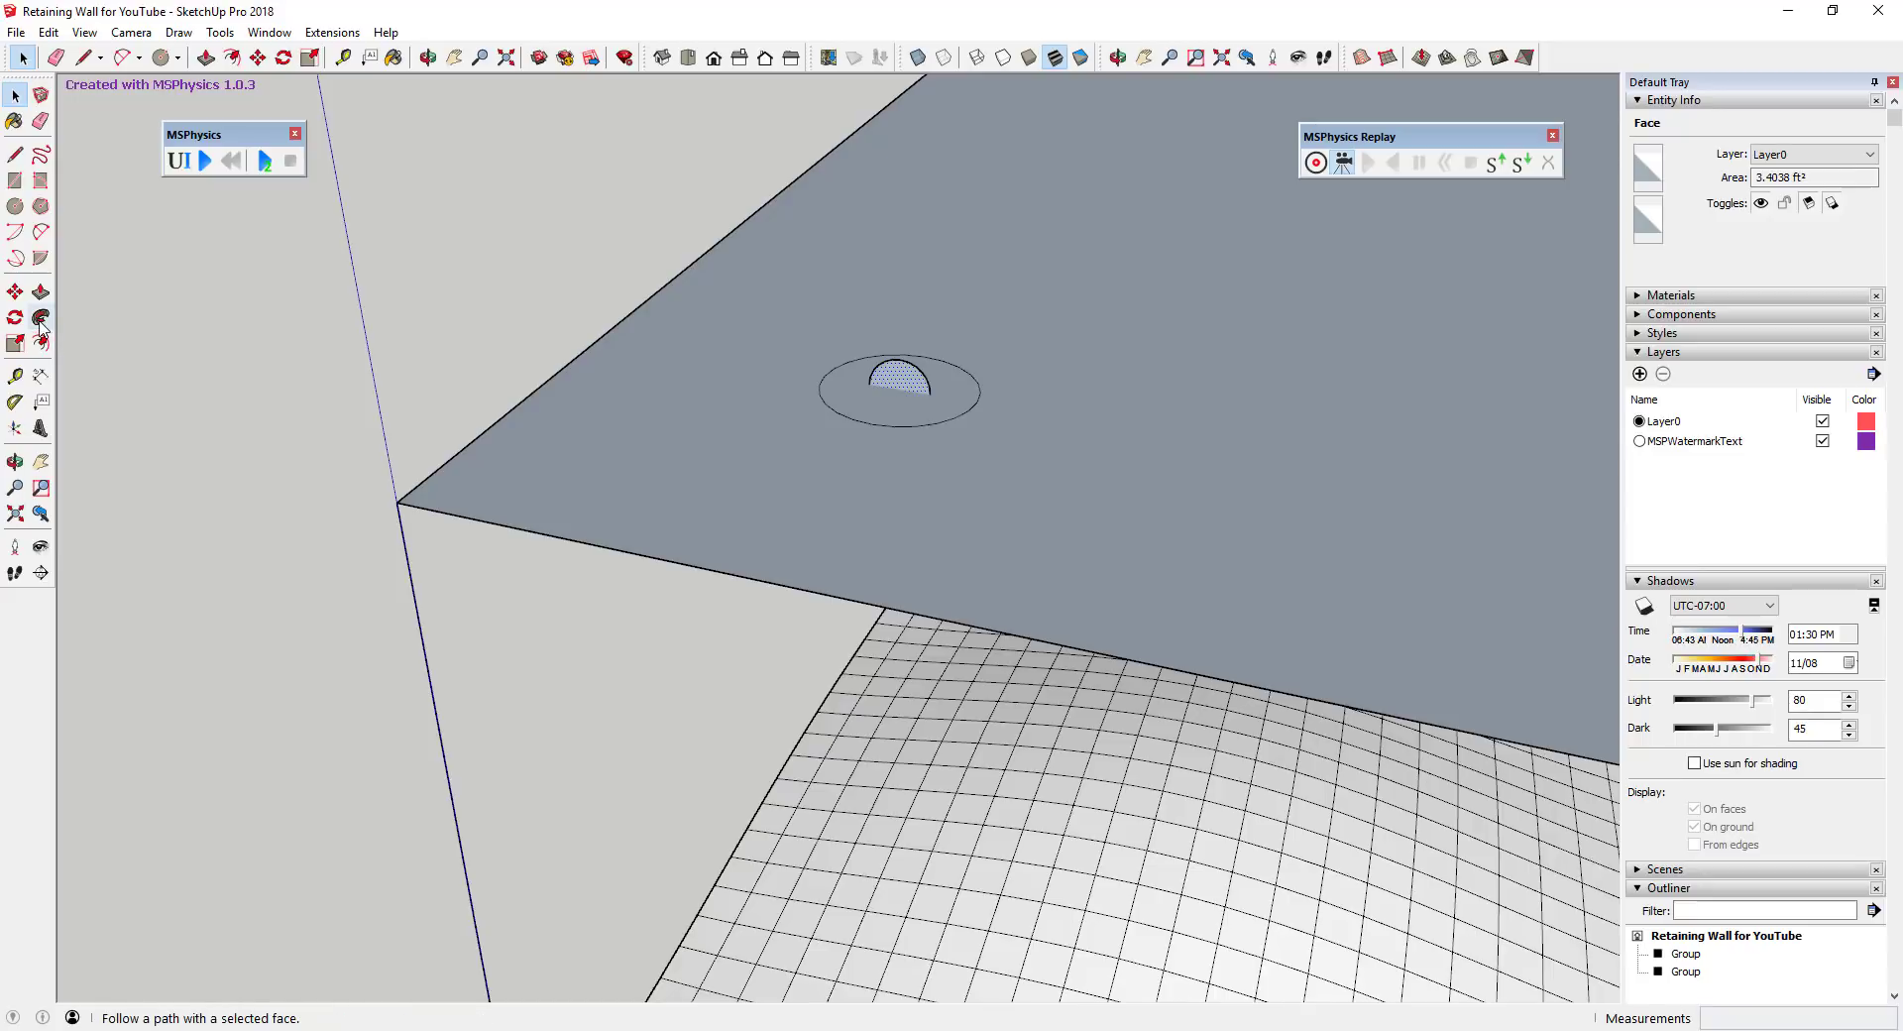
click(41, 317)
click(868, 406)
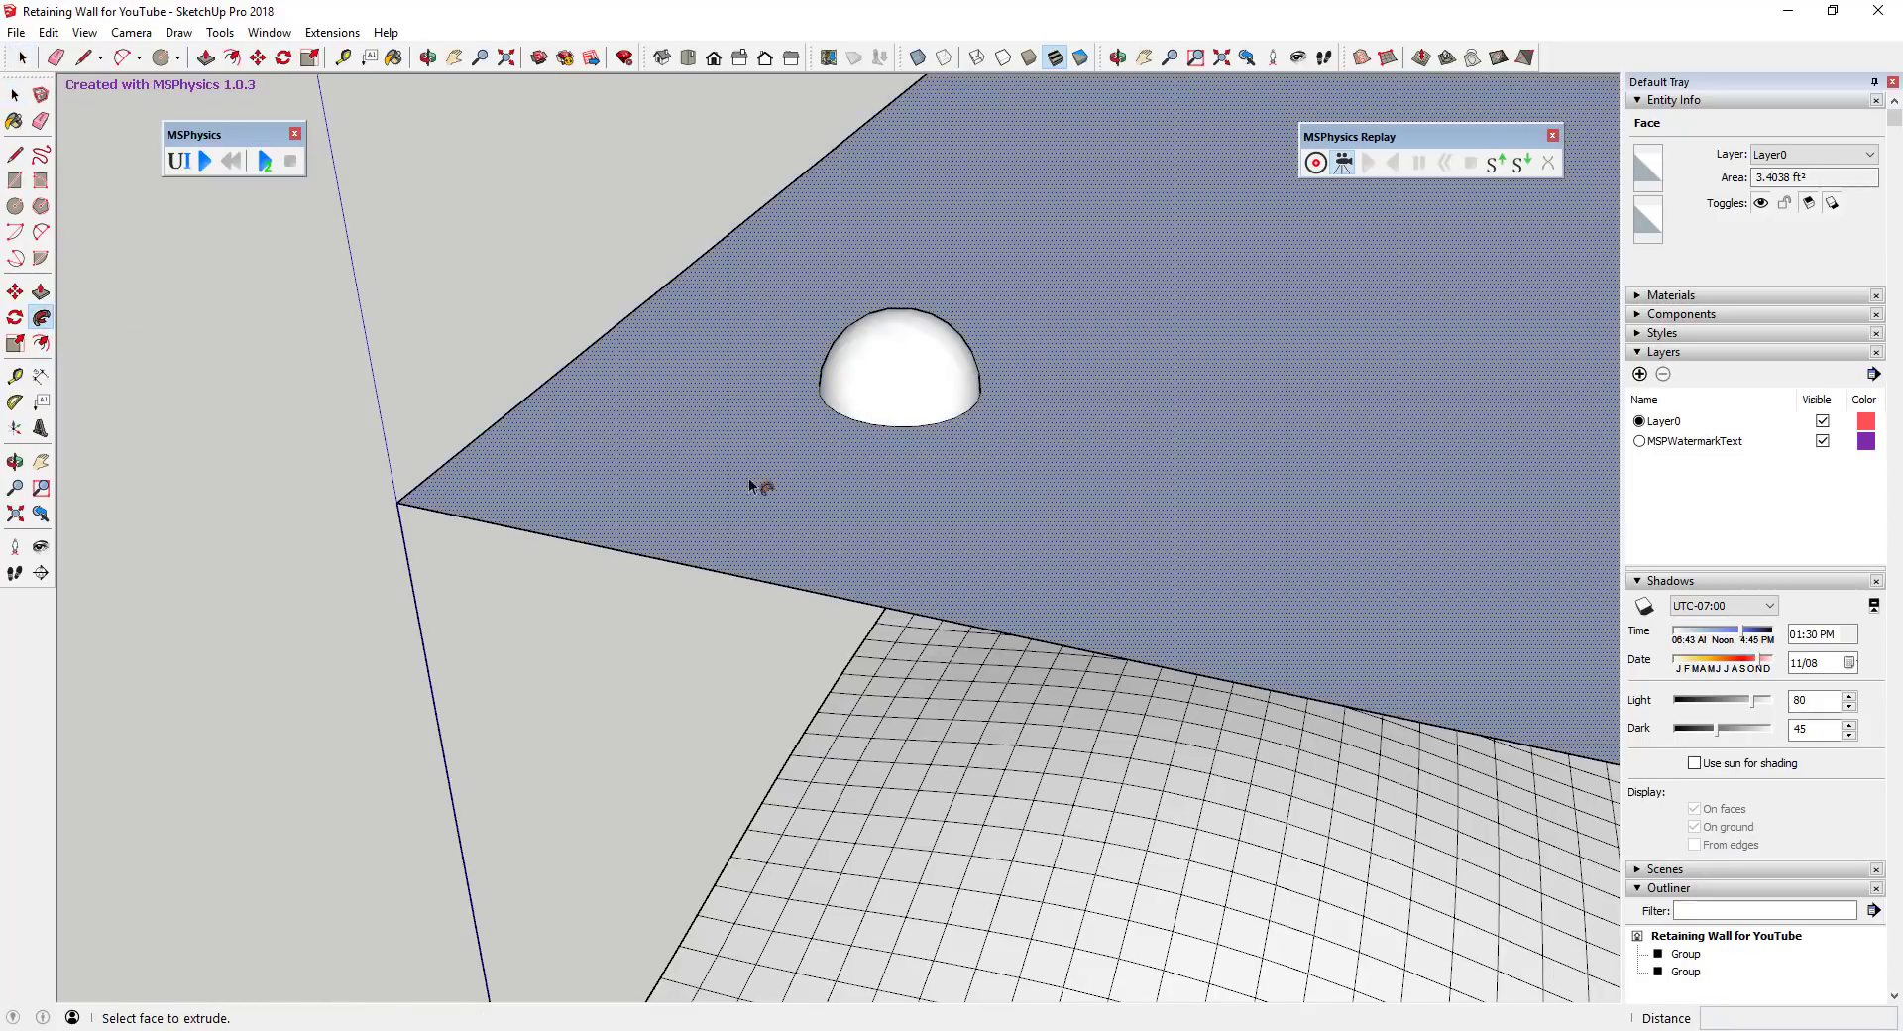
middle_drag(916, 481, 926, 391)
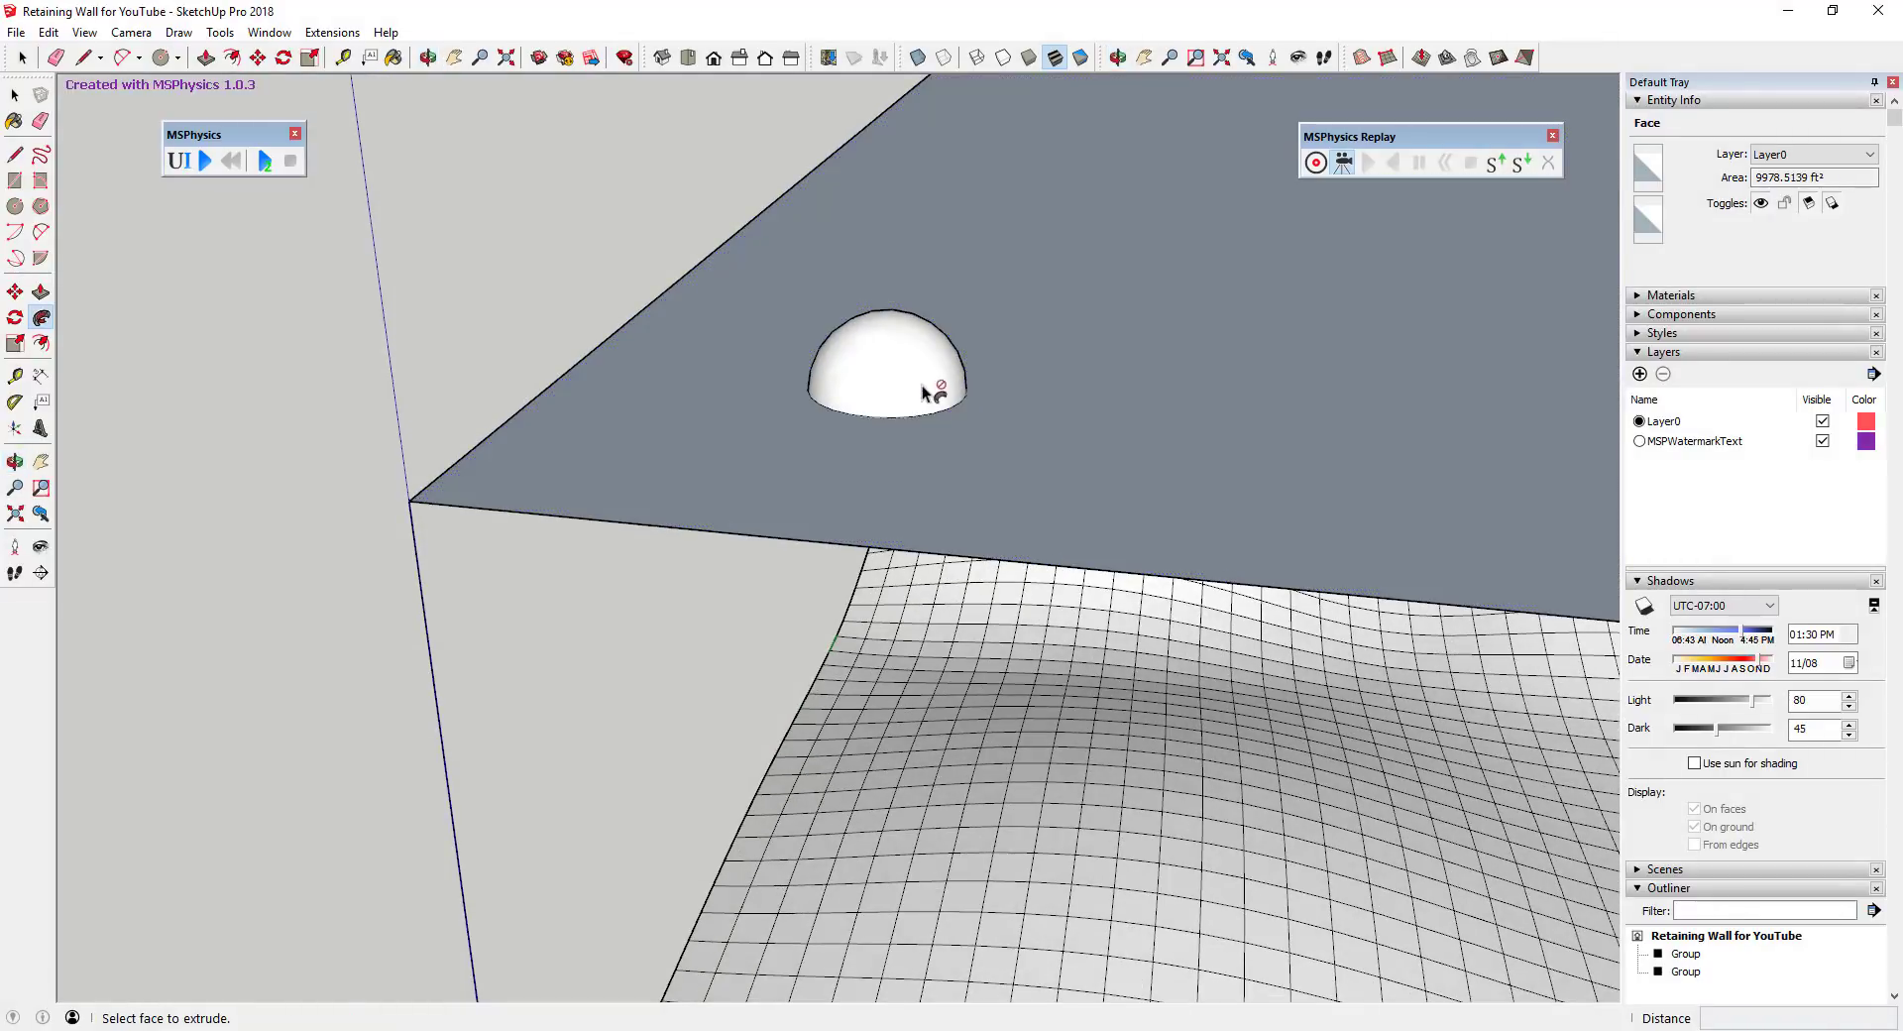
key(space)
triple_click(876, 361)
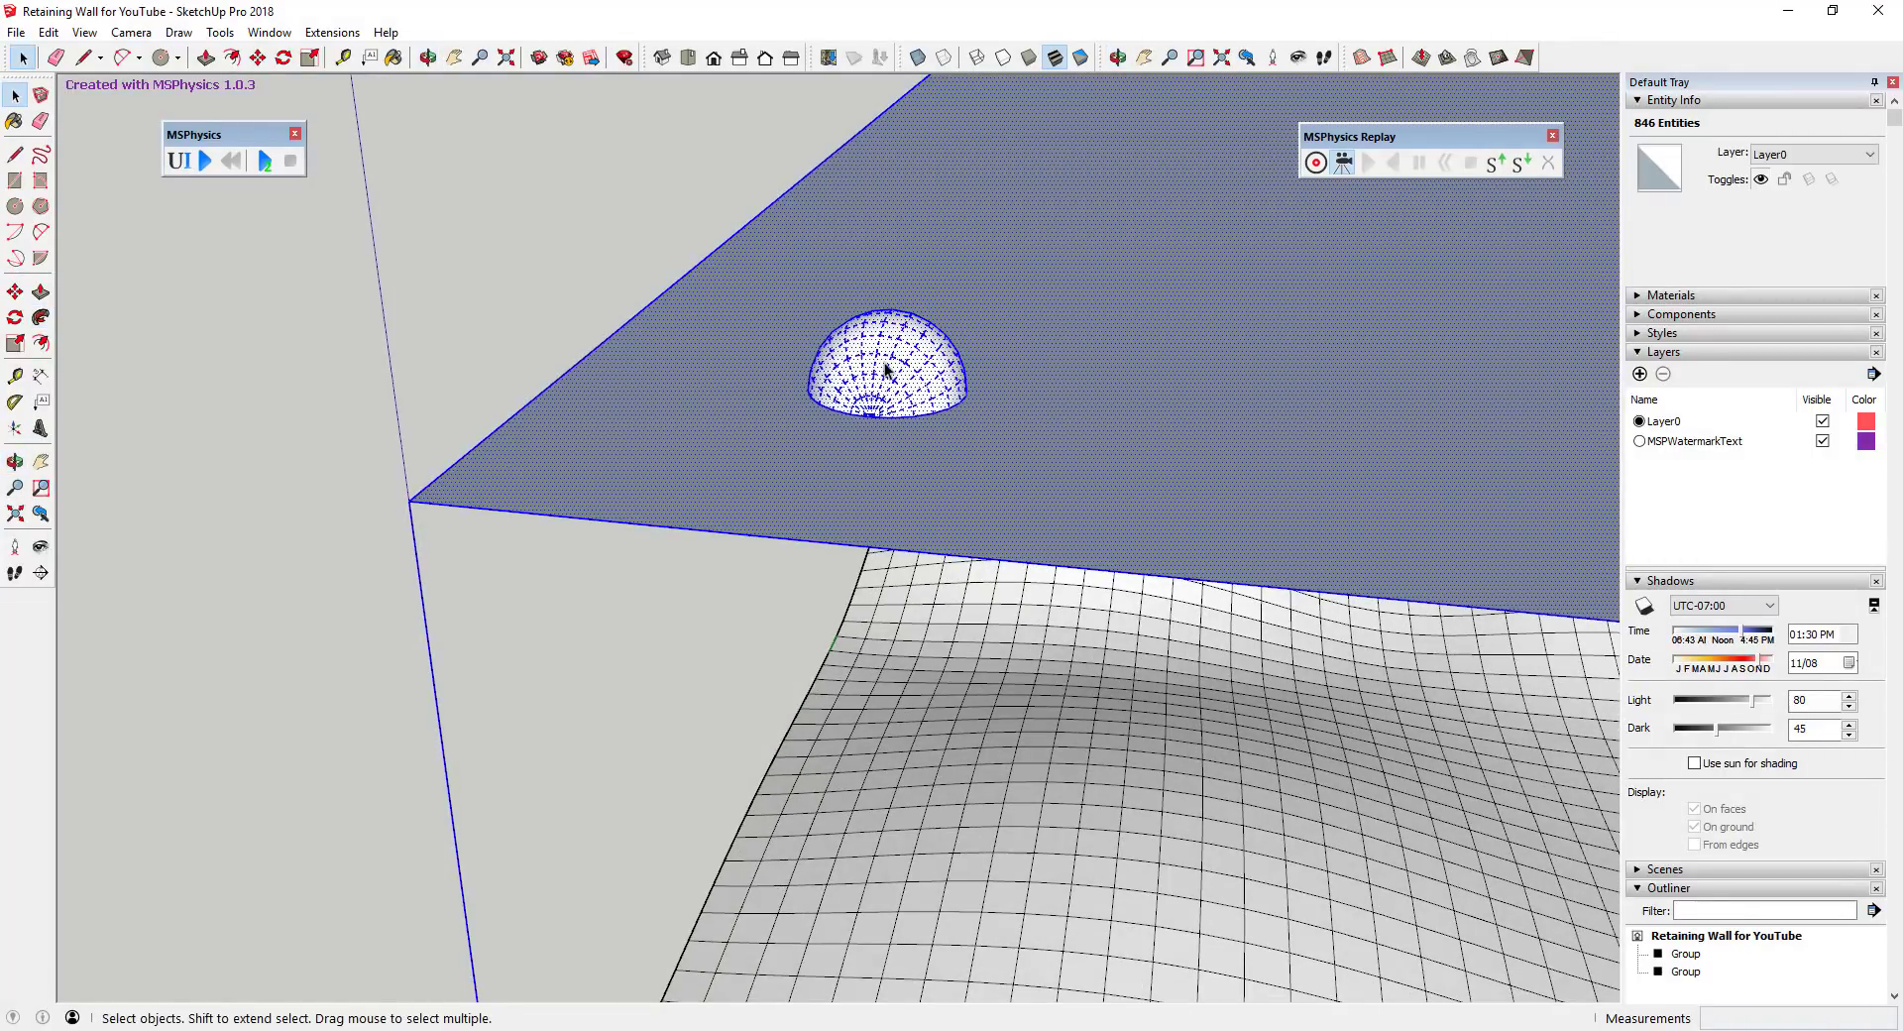
Group the raised face with its four boundary edges, leaving out the vertical edge from the origin.
middle_drag(888, 358, 937, 323)
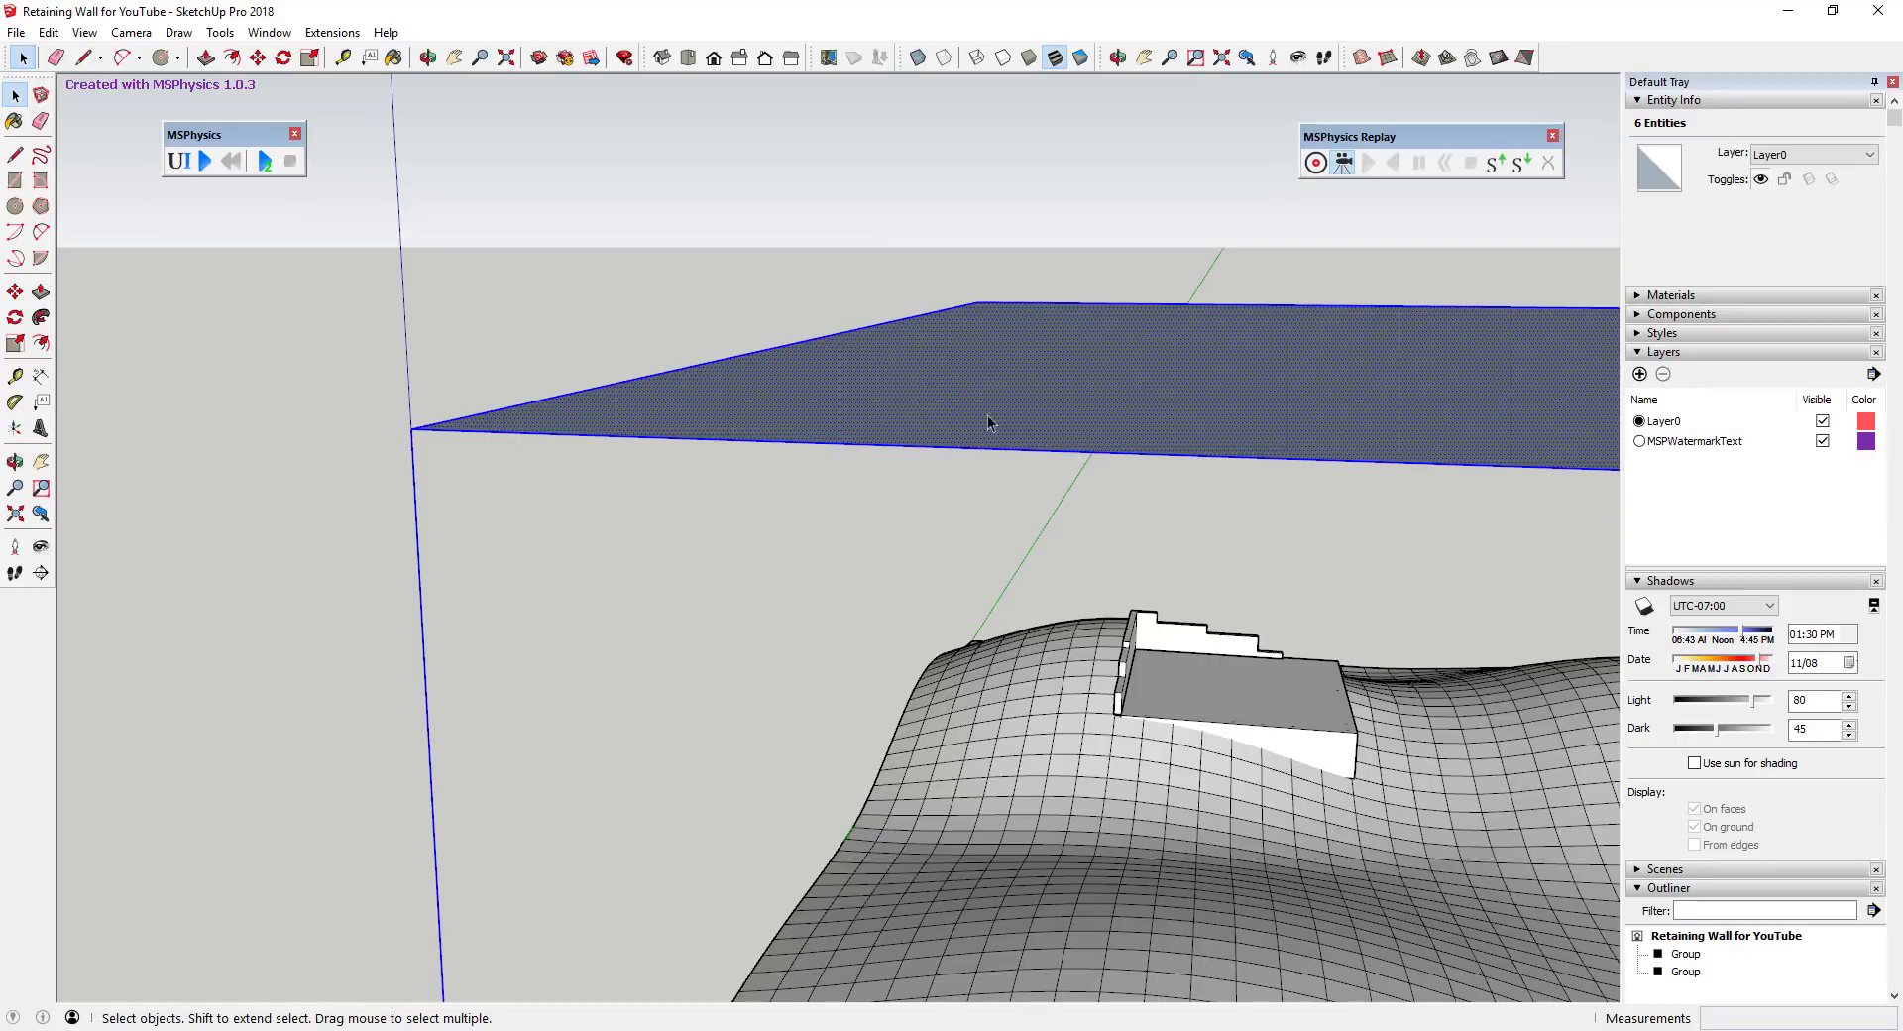
scroll(1037, 341, down, 5)
scroll(867, 300, down, 3)
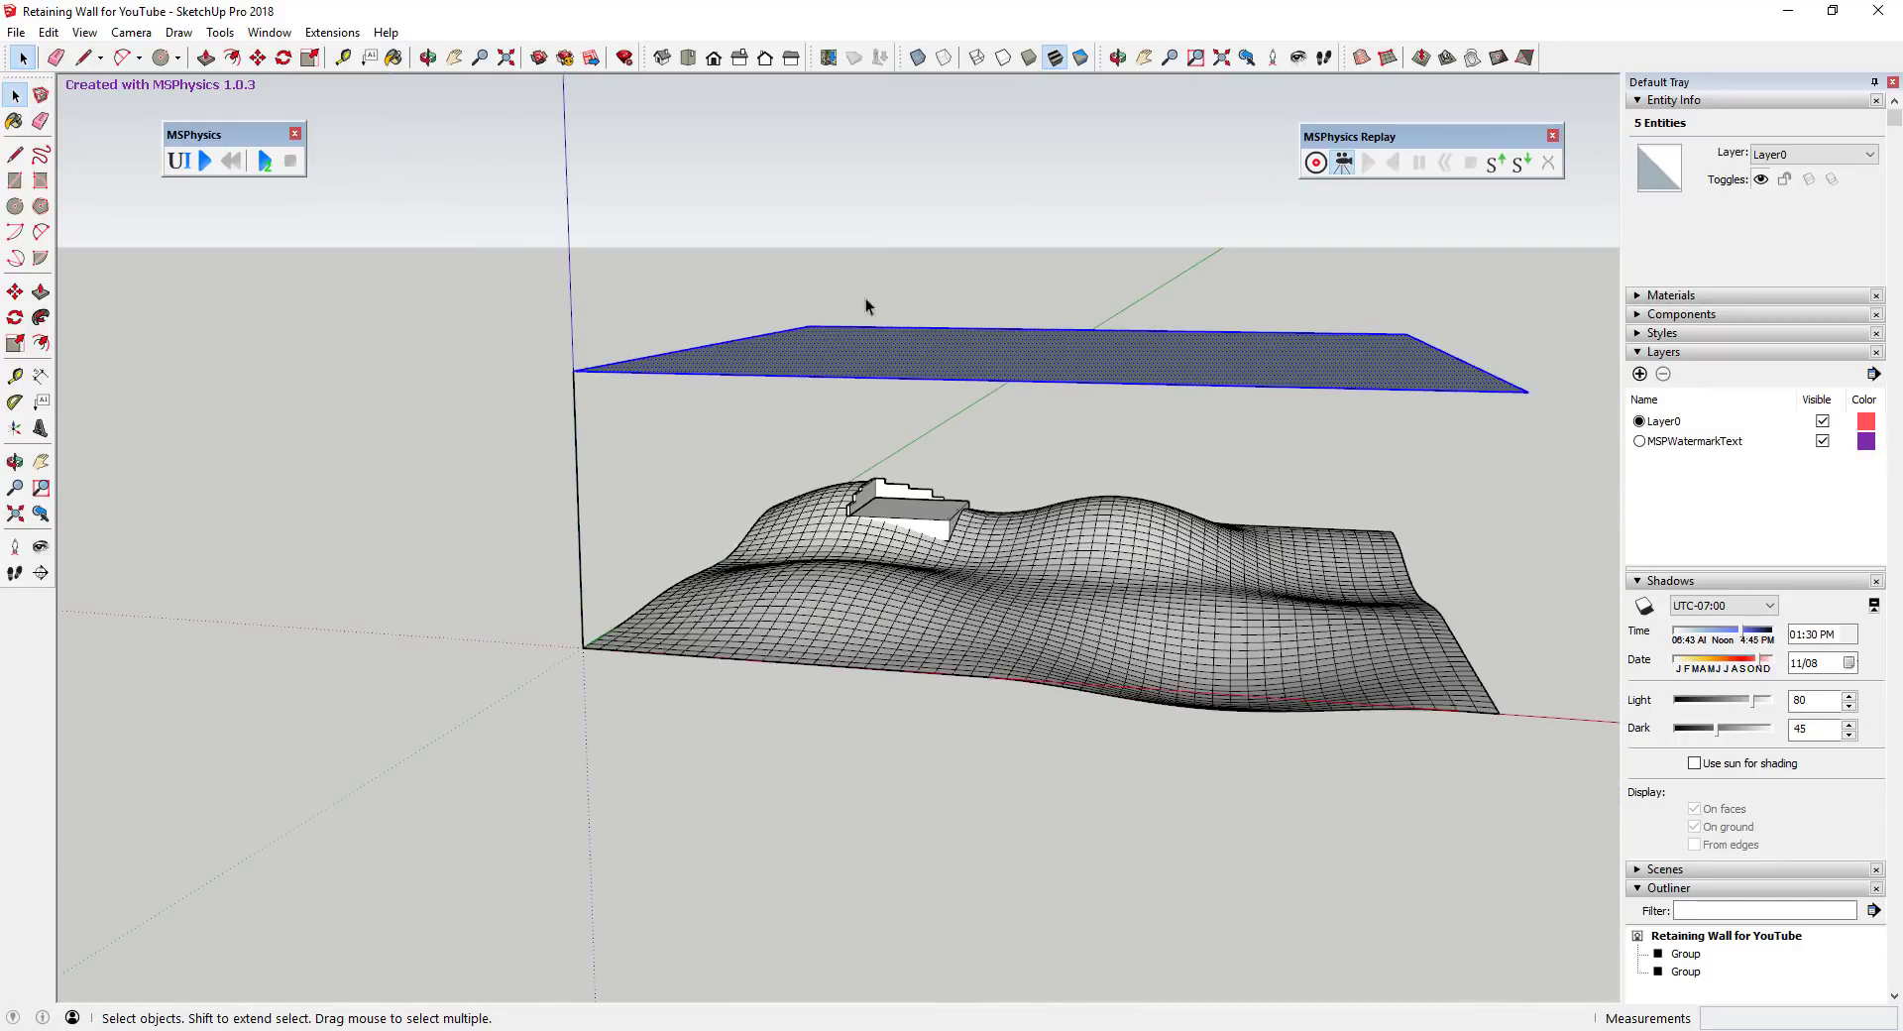
middle_drag(866, 299, 935, 408)
right_click(935, 407)
click(981, 587)
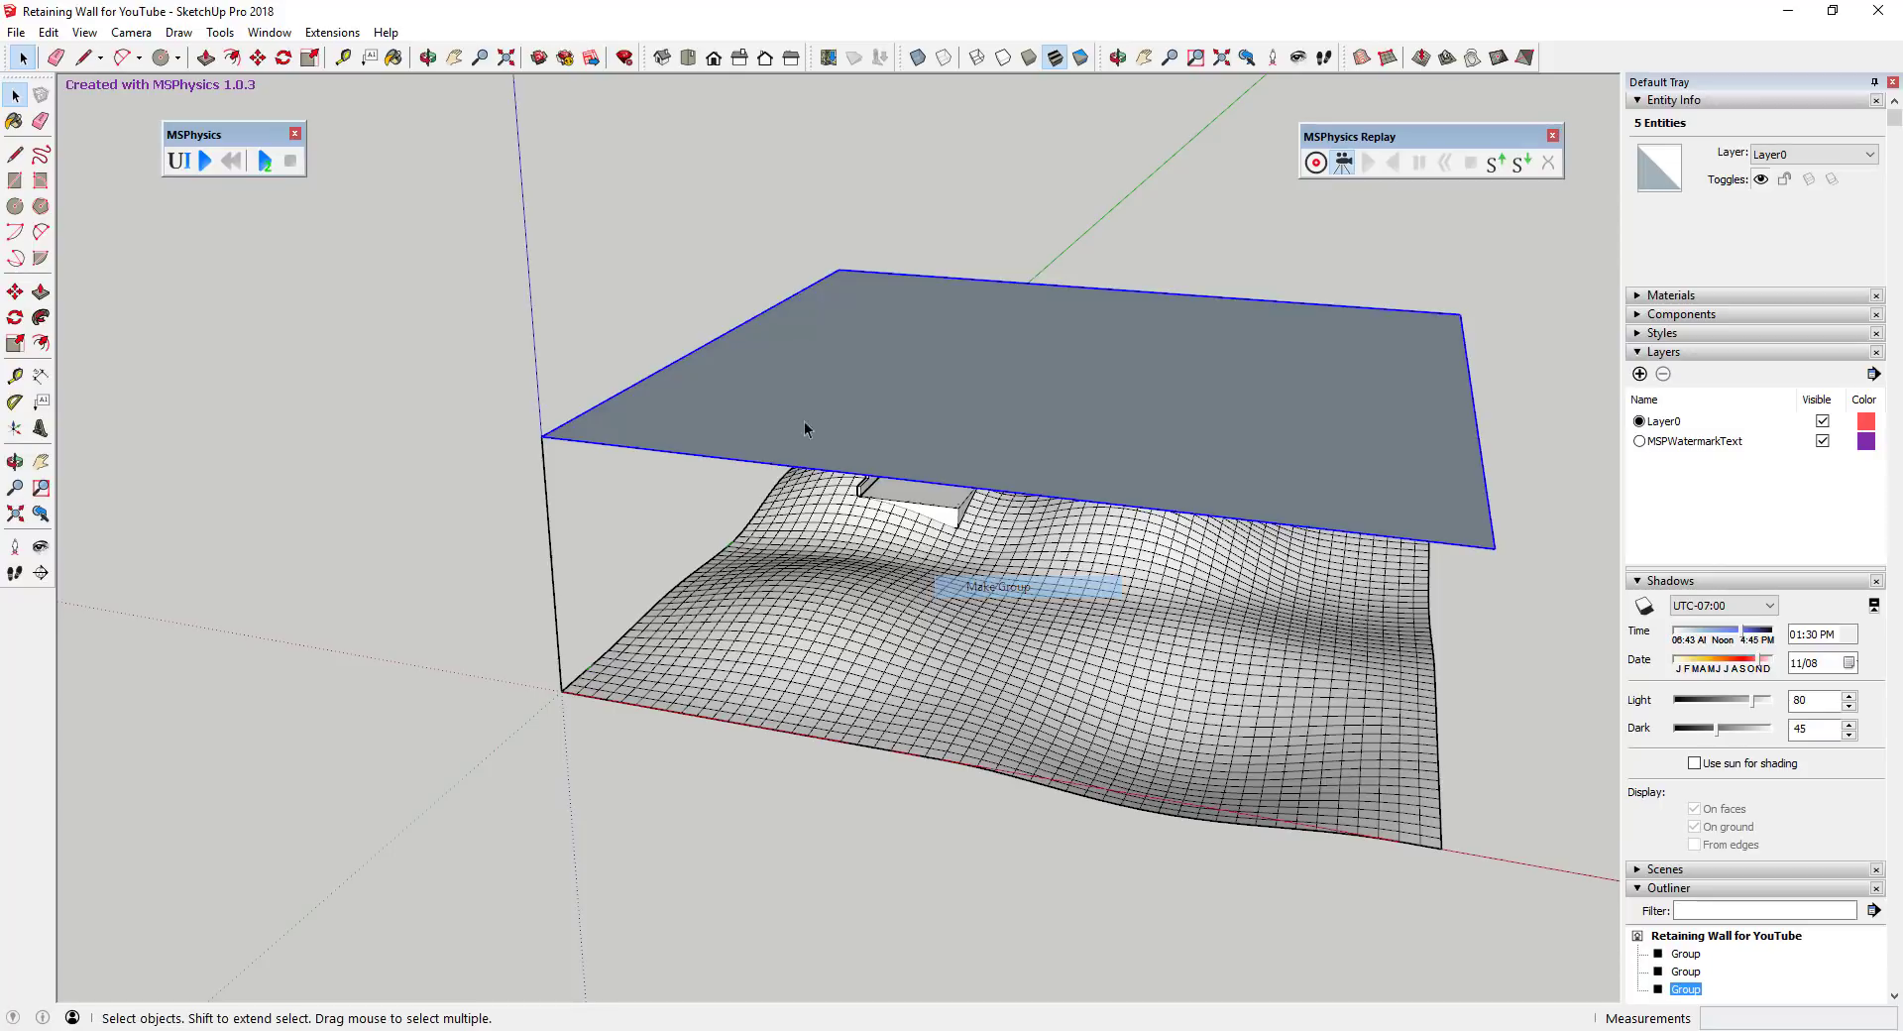
Draw a horizontal circle of about 2' 8" radius on the grouped face near the origin corner, with a smaller vertical circle at its center.
scroll(776, 432, up, 2)
key(c)
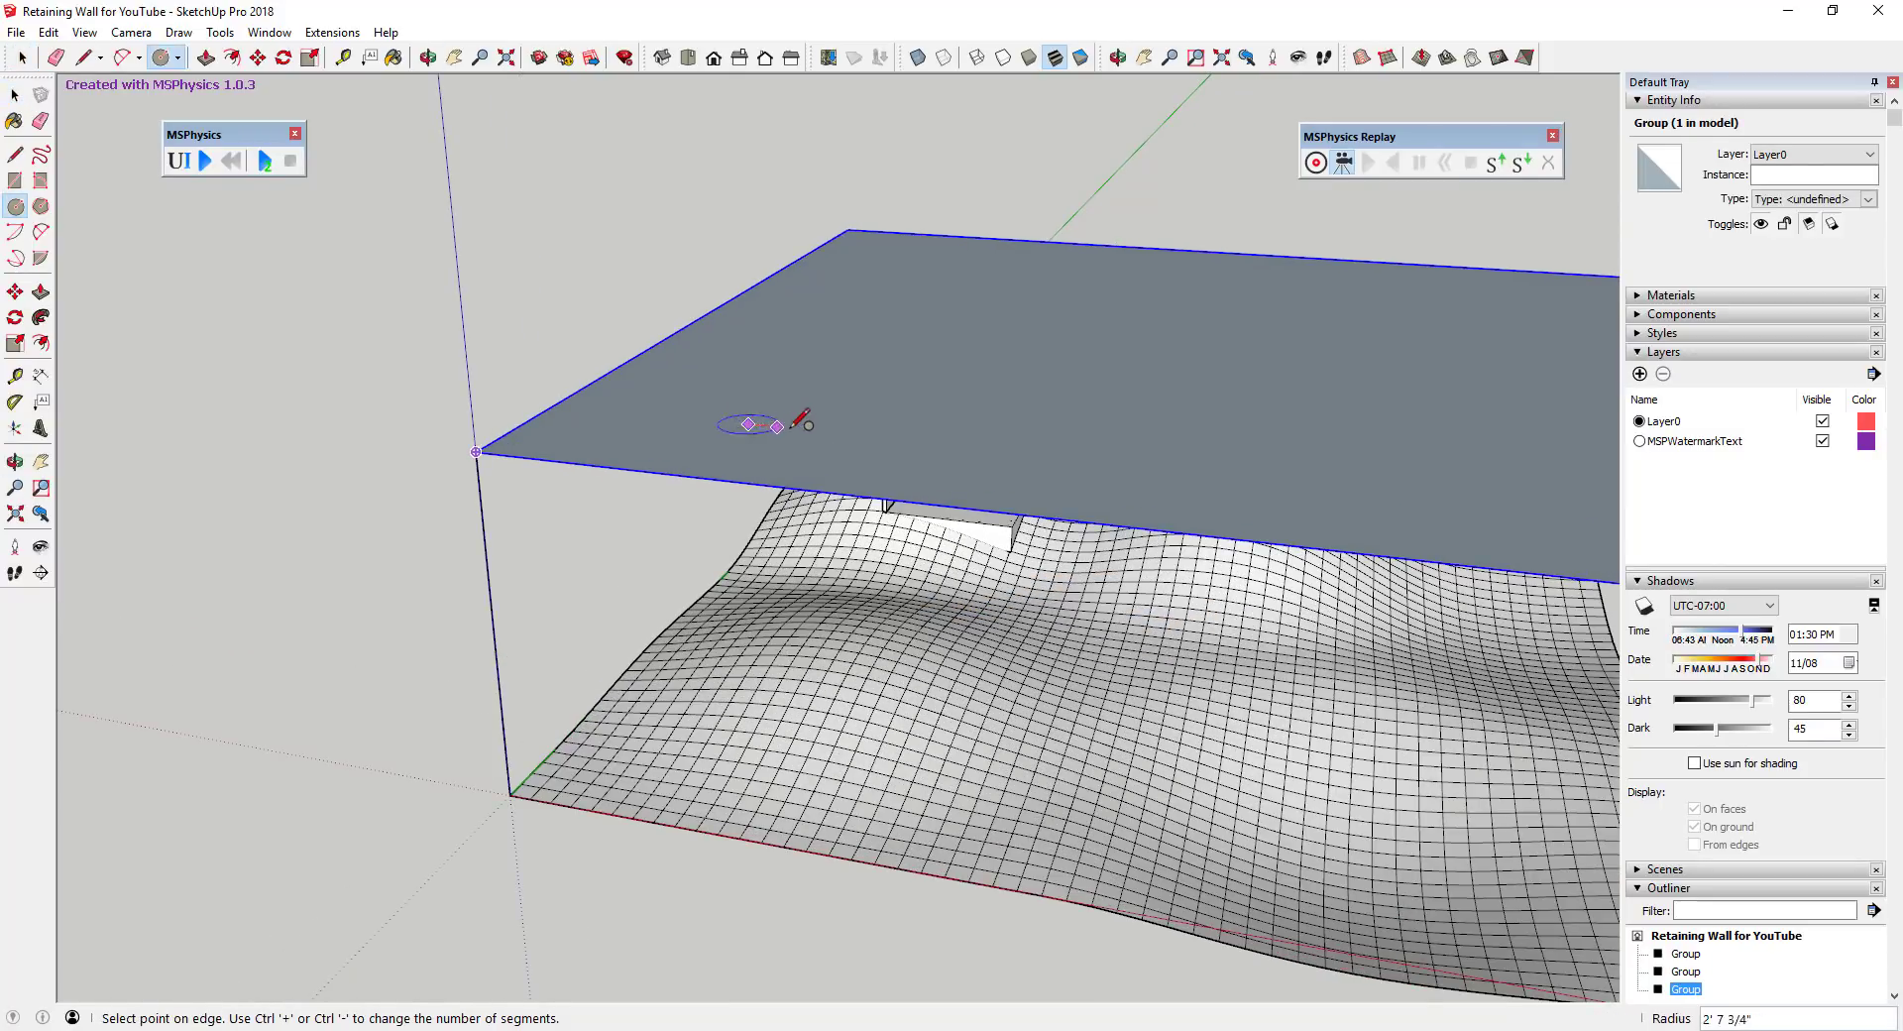
click(793, 424)
scroll(784, 422, up, 2)
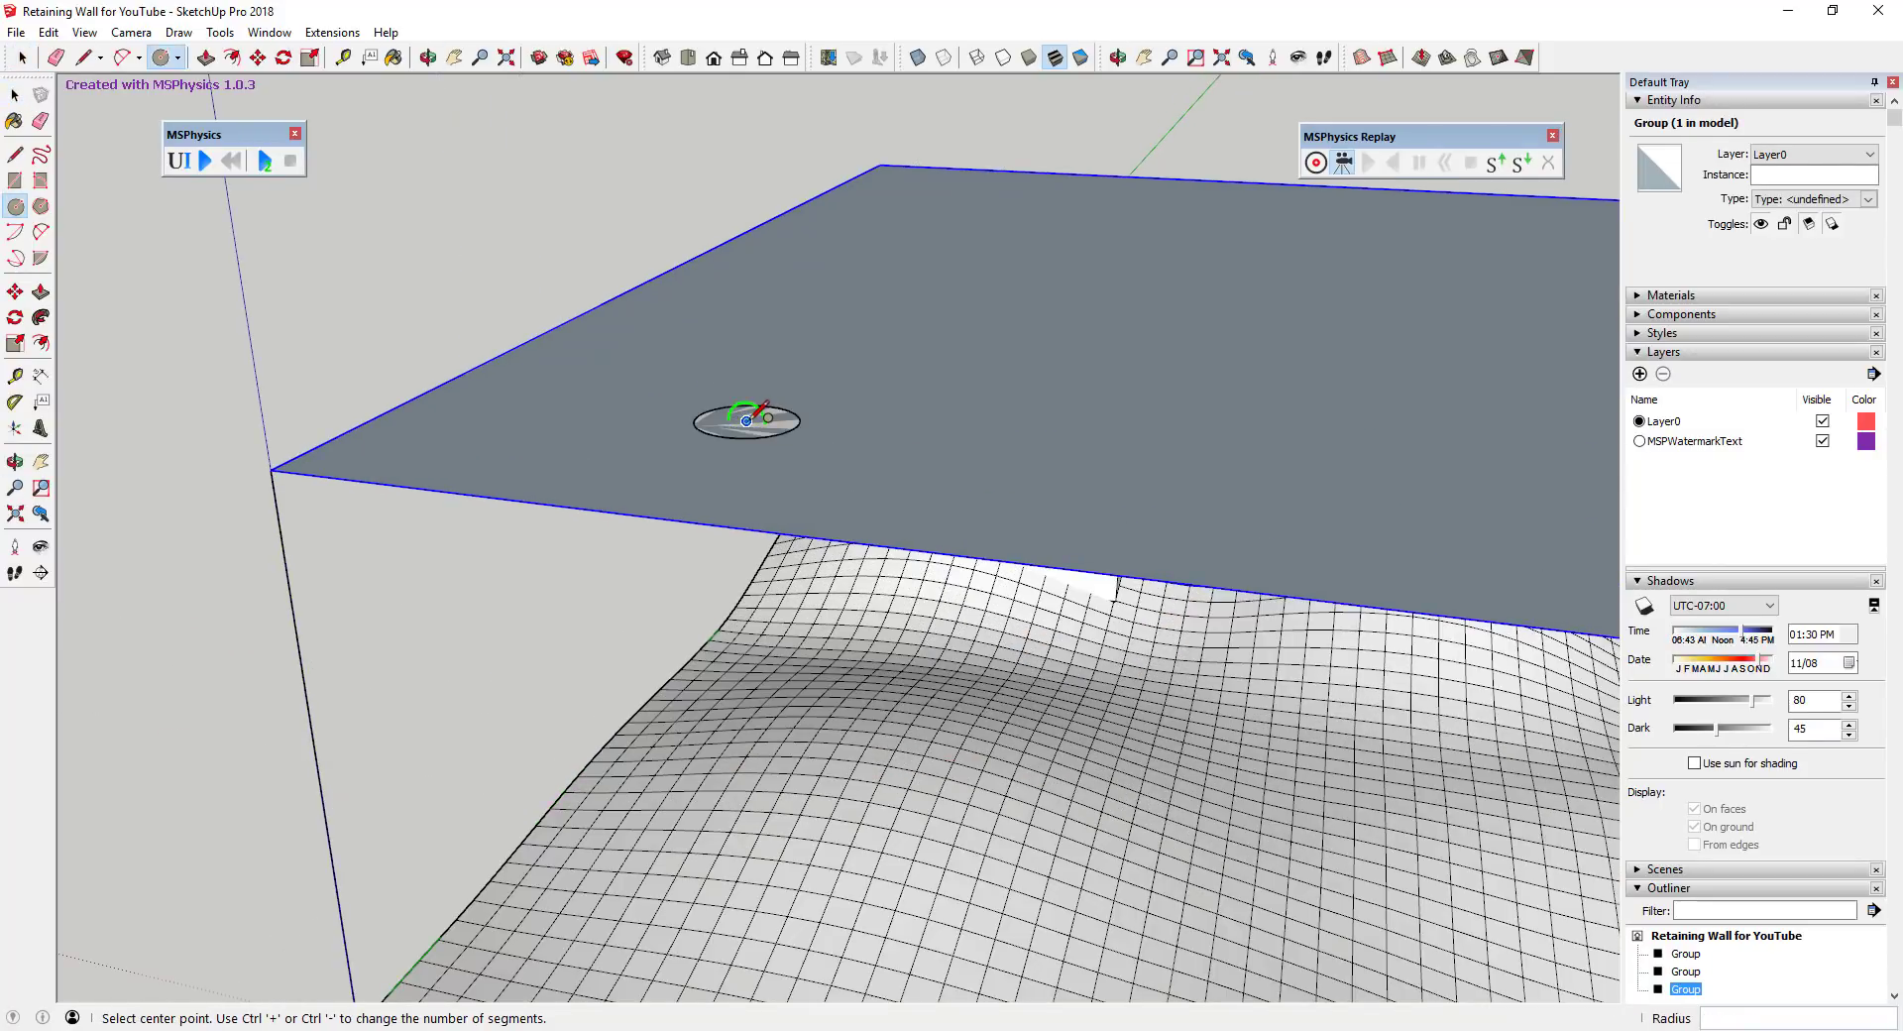
click(748, 419)
click(768, 421)
key(space)
Sweep the vertical circle around the horizontal circle with Follow Me to form a sphere, and reverse the sphere's faces.
click(748, 414)
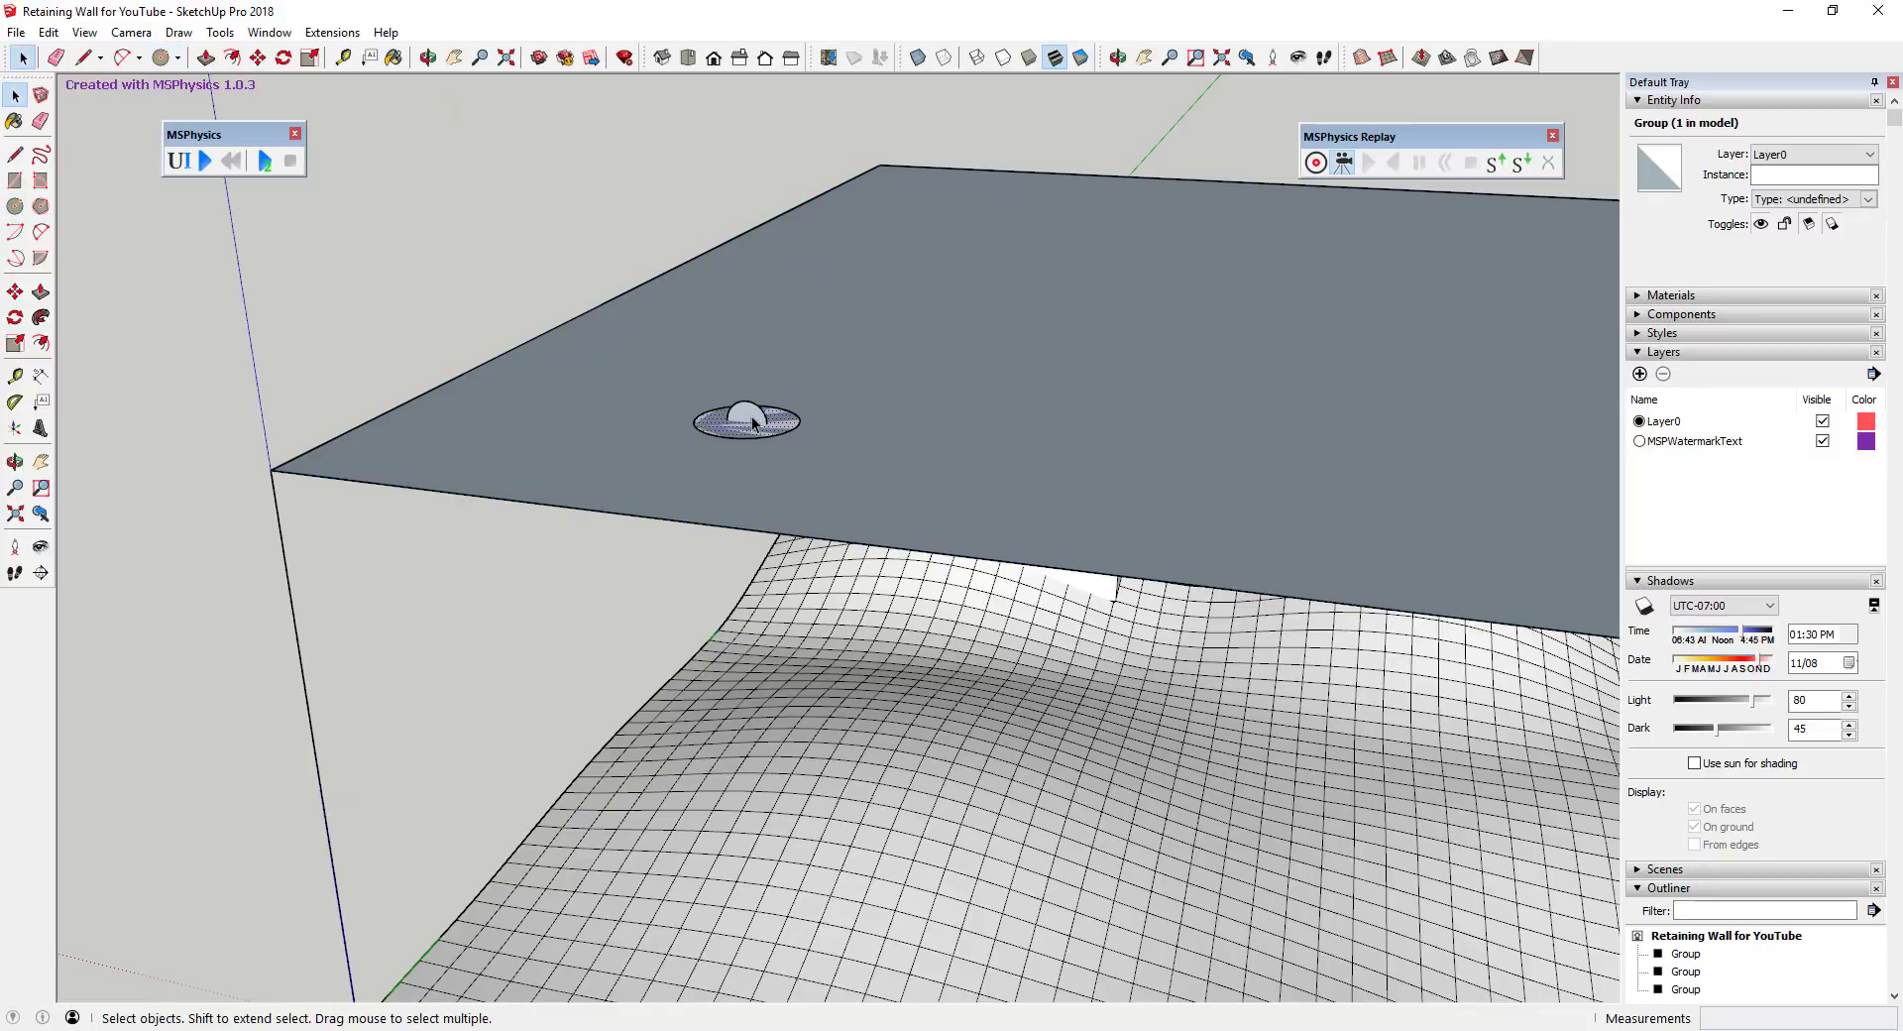
click(41, 319)
click(744, 412)
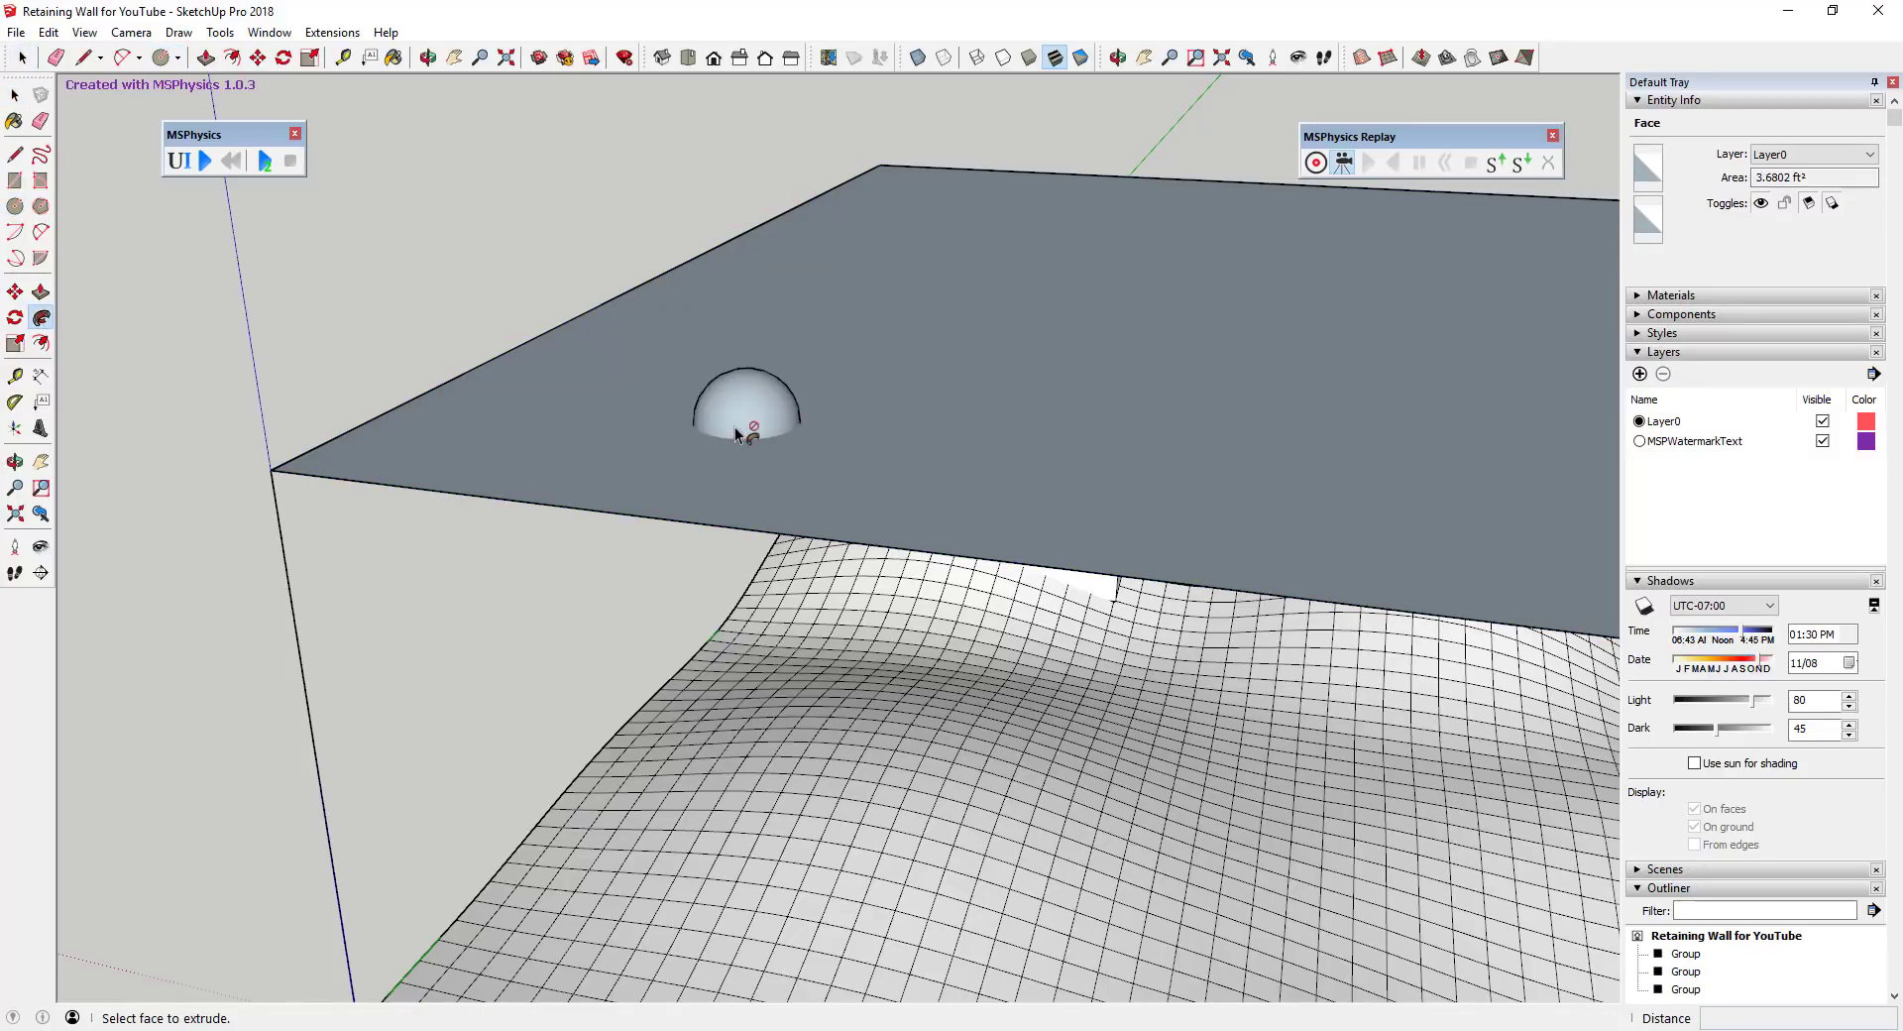
key(space)
click(739, 419)
right_click(734, 396)
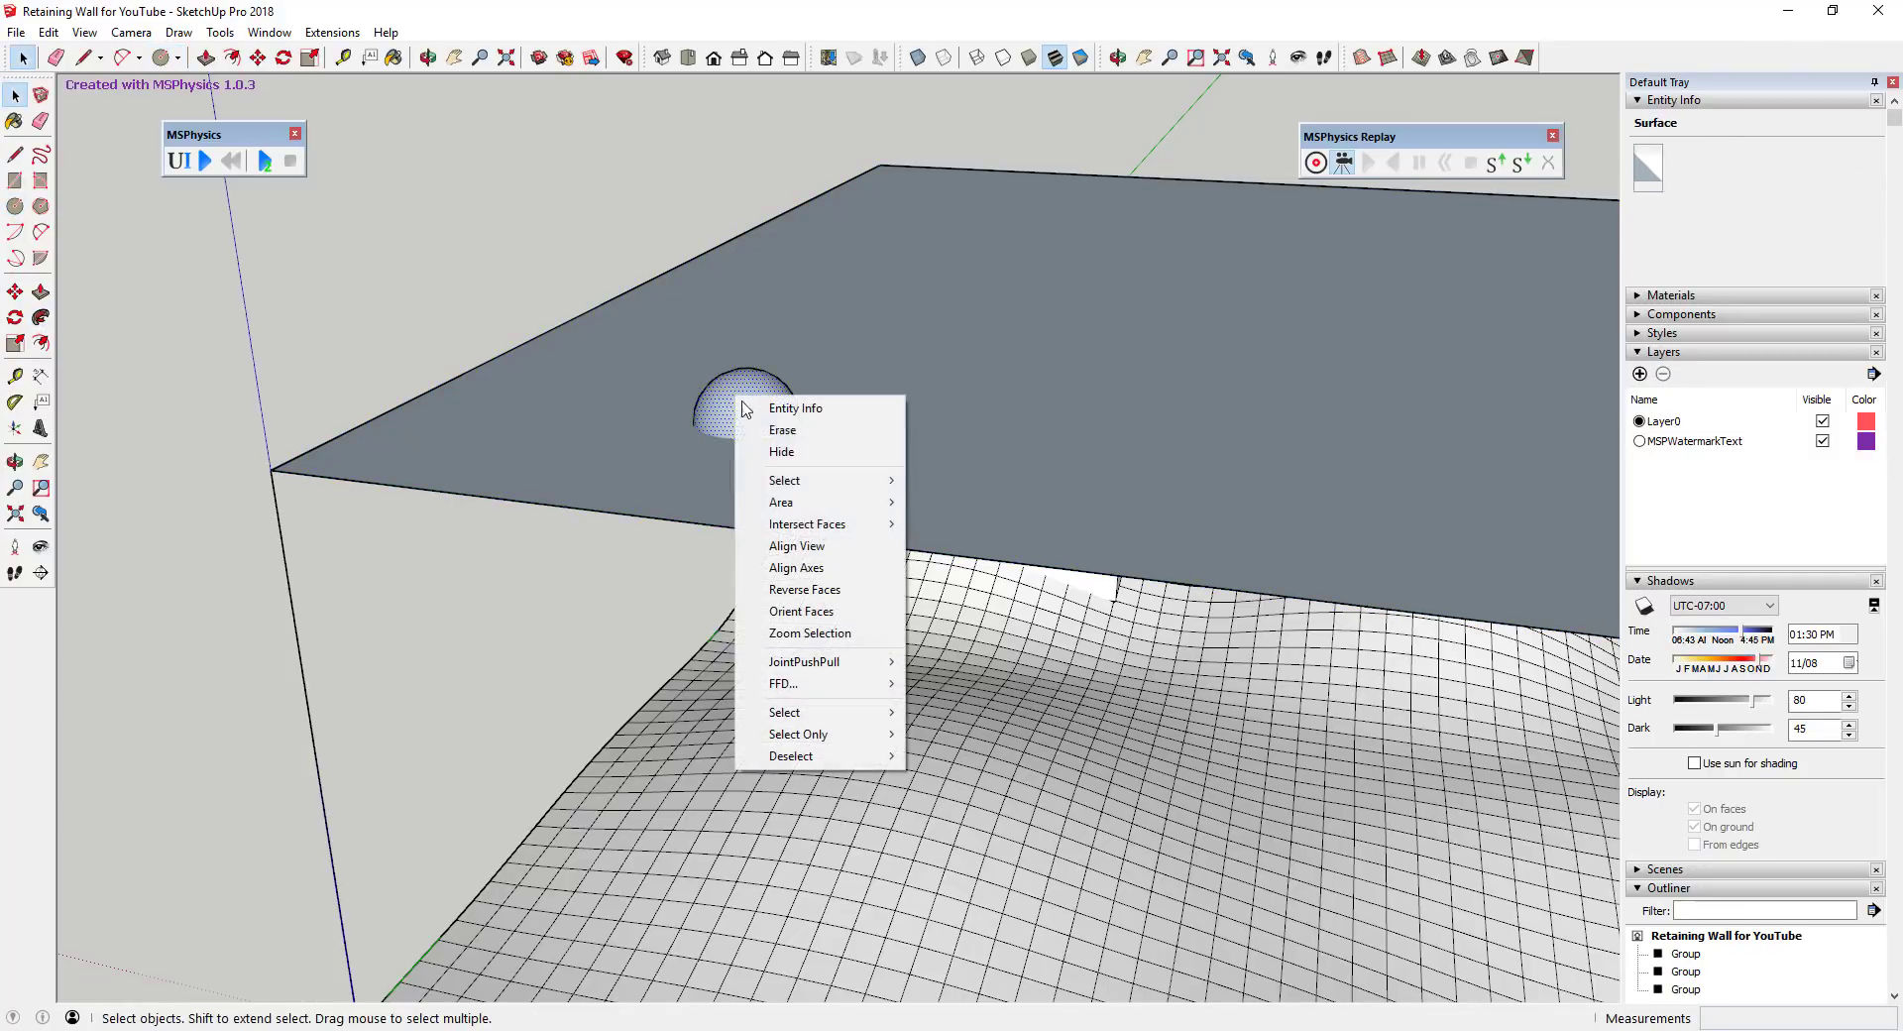
click(819, 590)
Make the whole sphere a component named Sphere, replacing the existing definition of that name.
triple_click(755, 412)
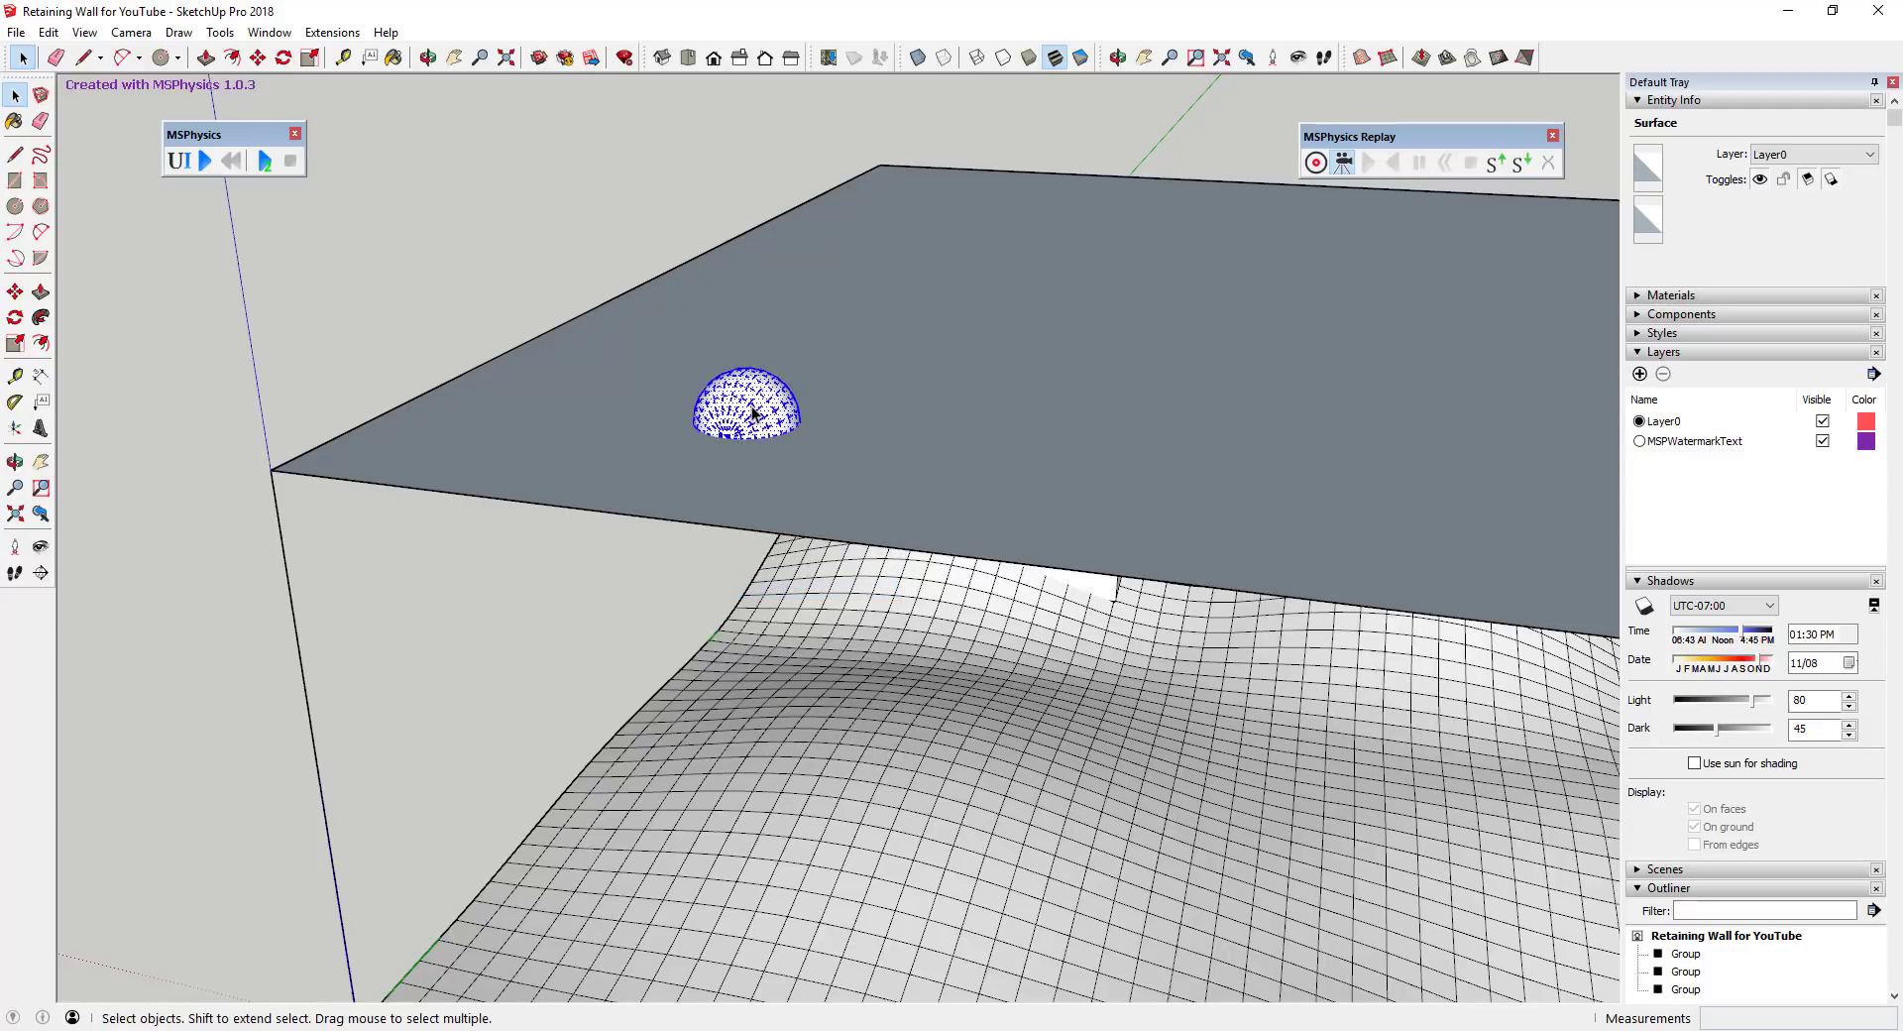
mouse_move(749, 407)
middle_down()
mouse_move(778, 205)
mouse_move(738, 406)
middle_up()
right_click(739, 406)
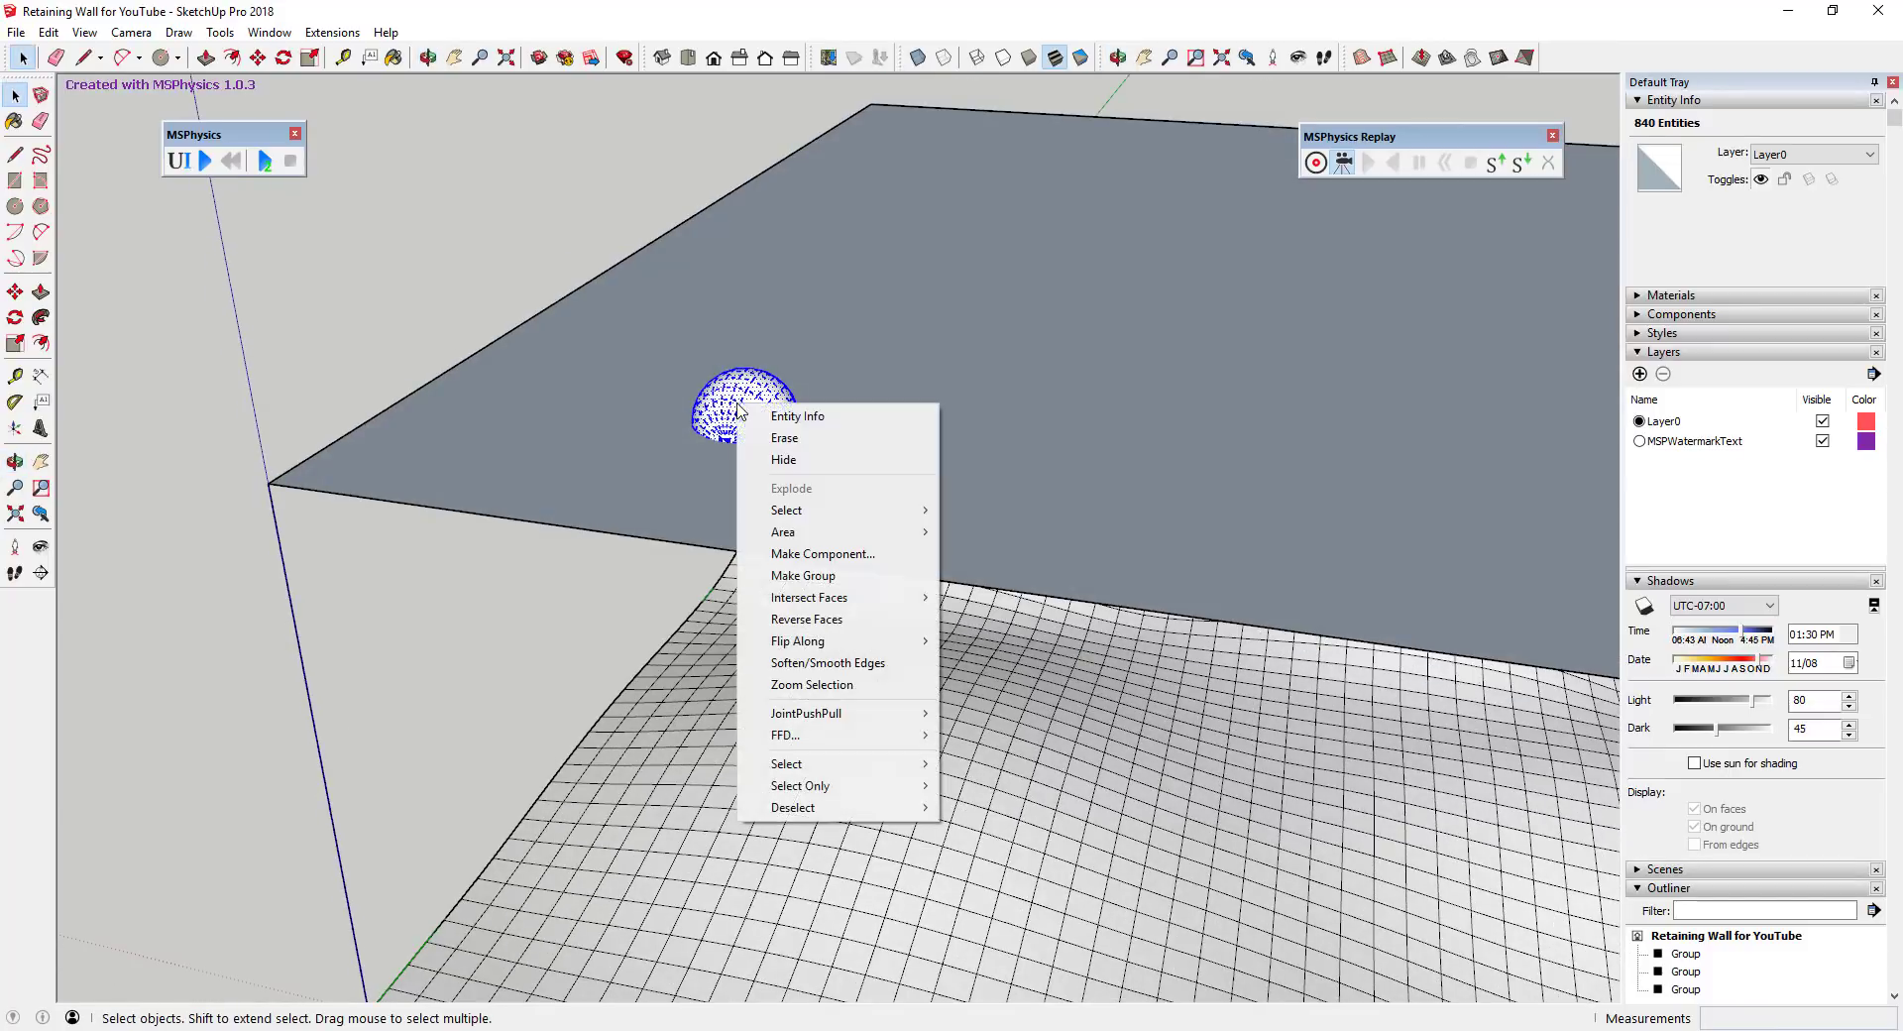
click(858, 553)
text(Sphere)
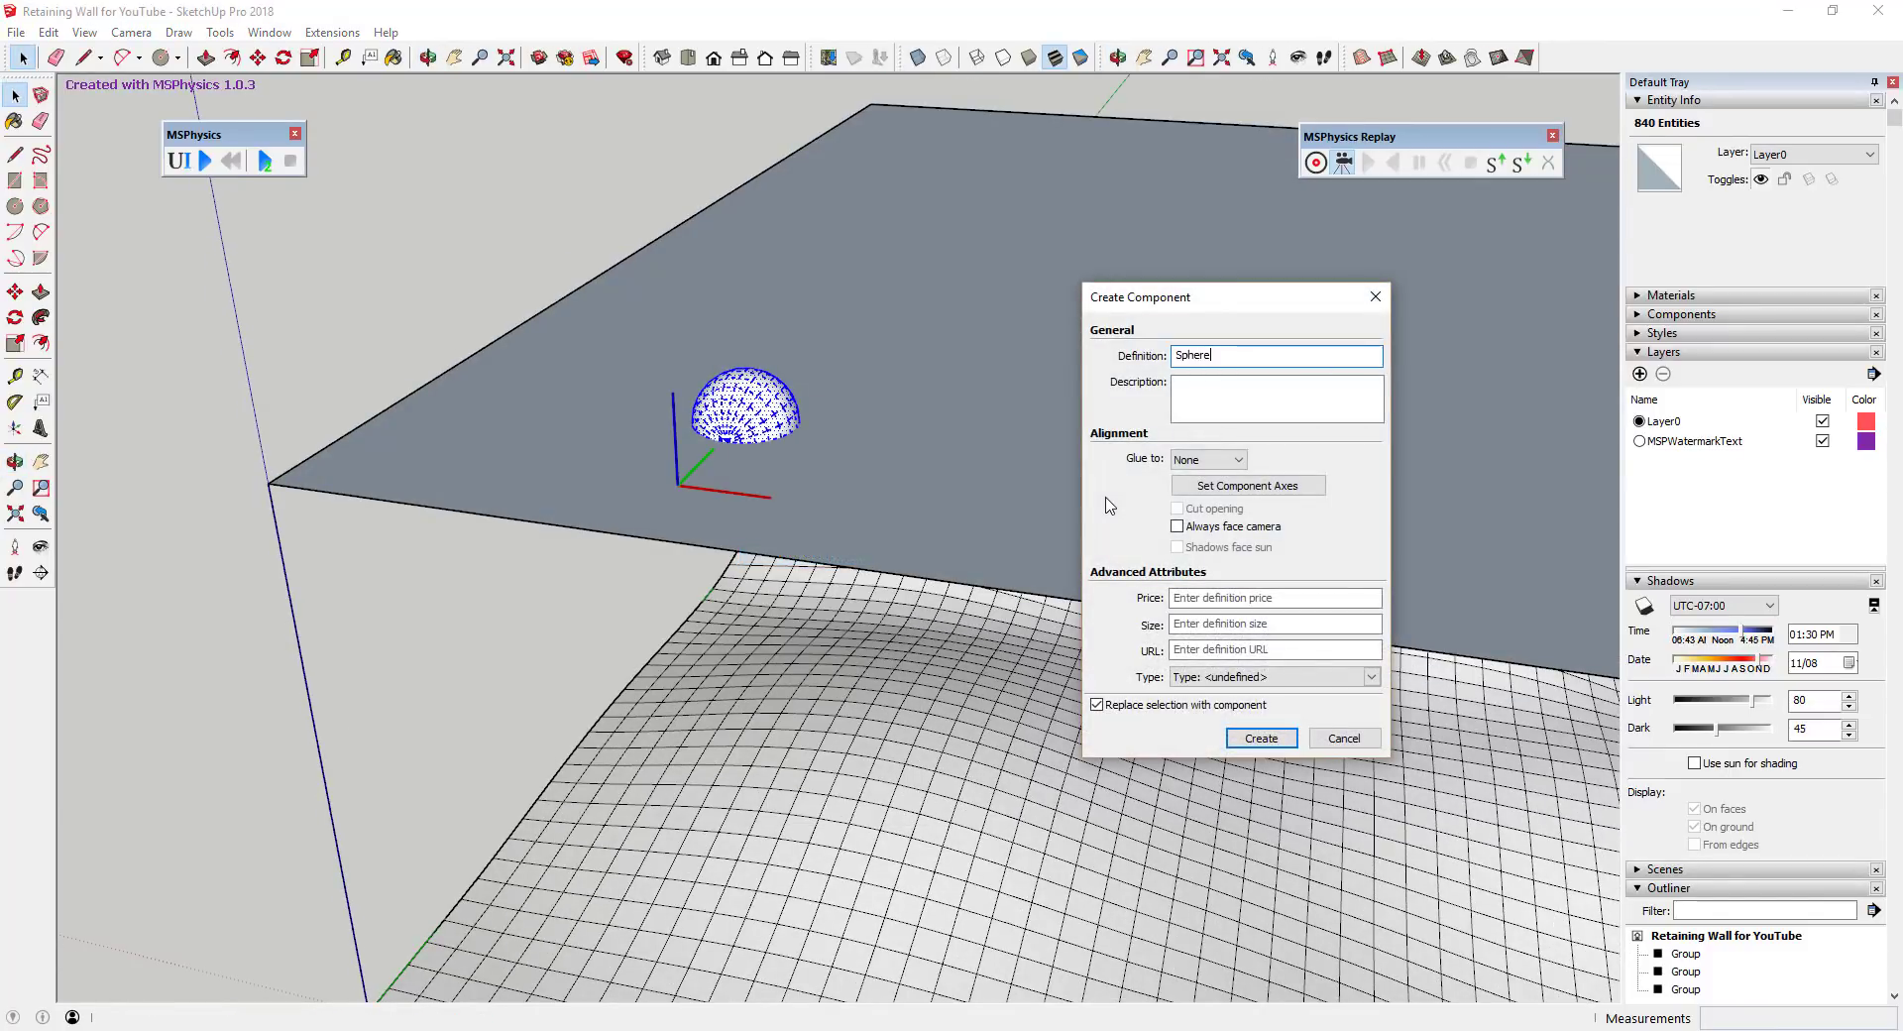
key(Return)
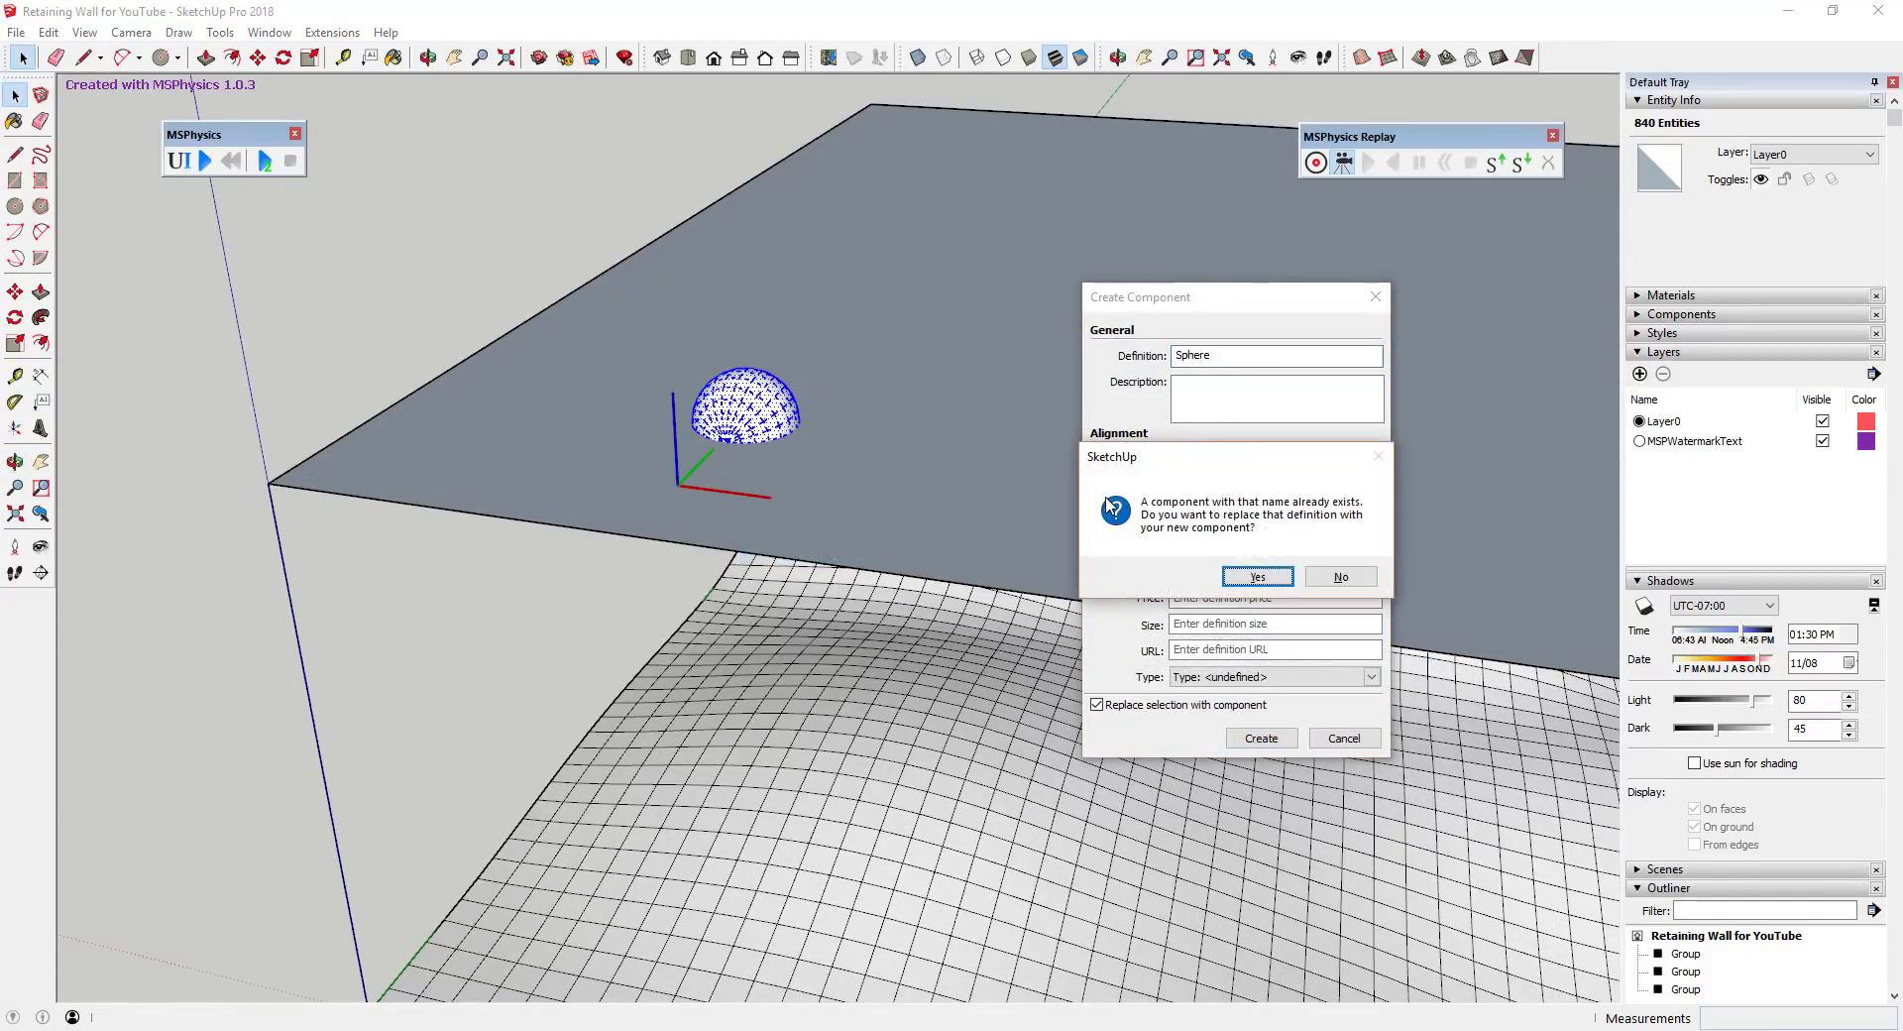
key(Return)
scroll(733, 380, down, 3)
mouse_move(740, 402)
middle_down()
mouse_move(756, 221)
mouse_move(747, 373)
middle_up()
scroll(753, 390, down, 2)
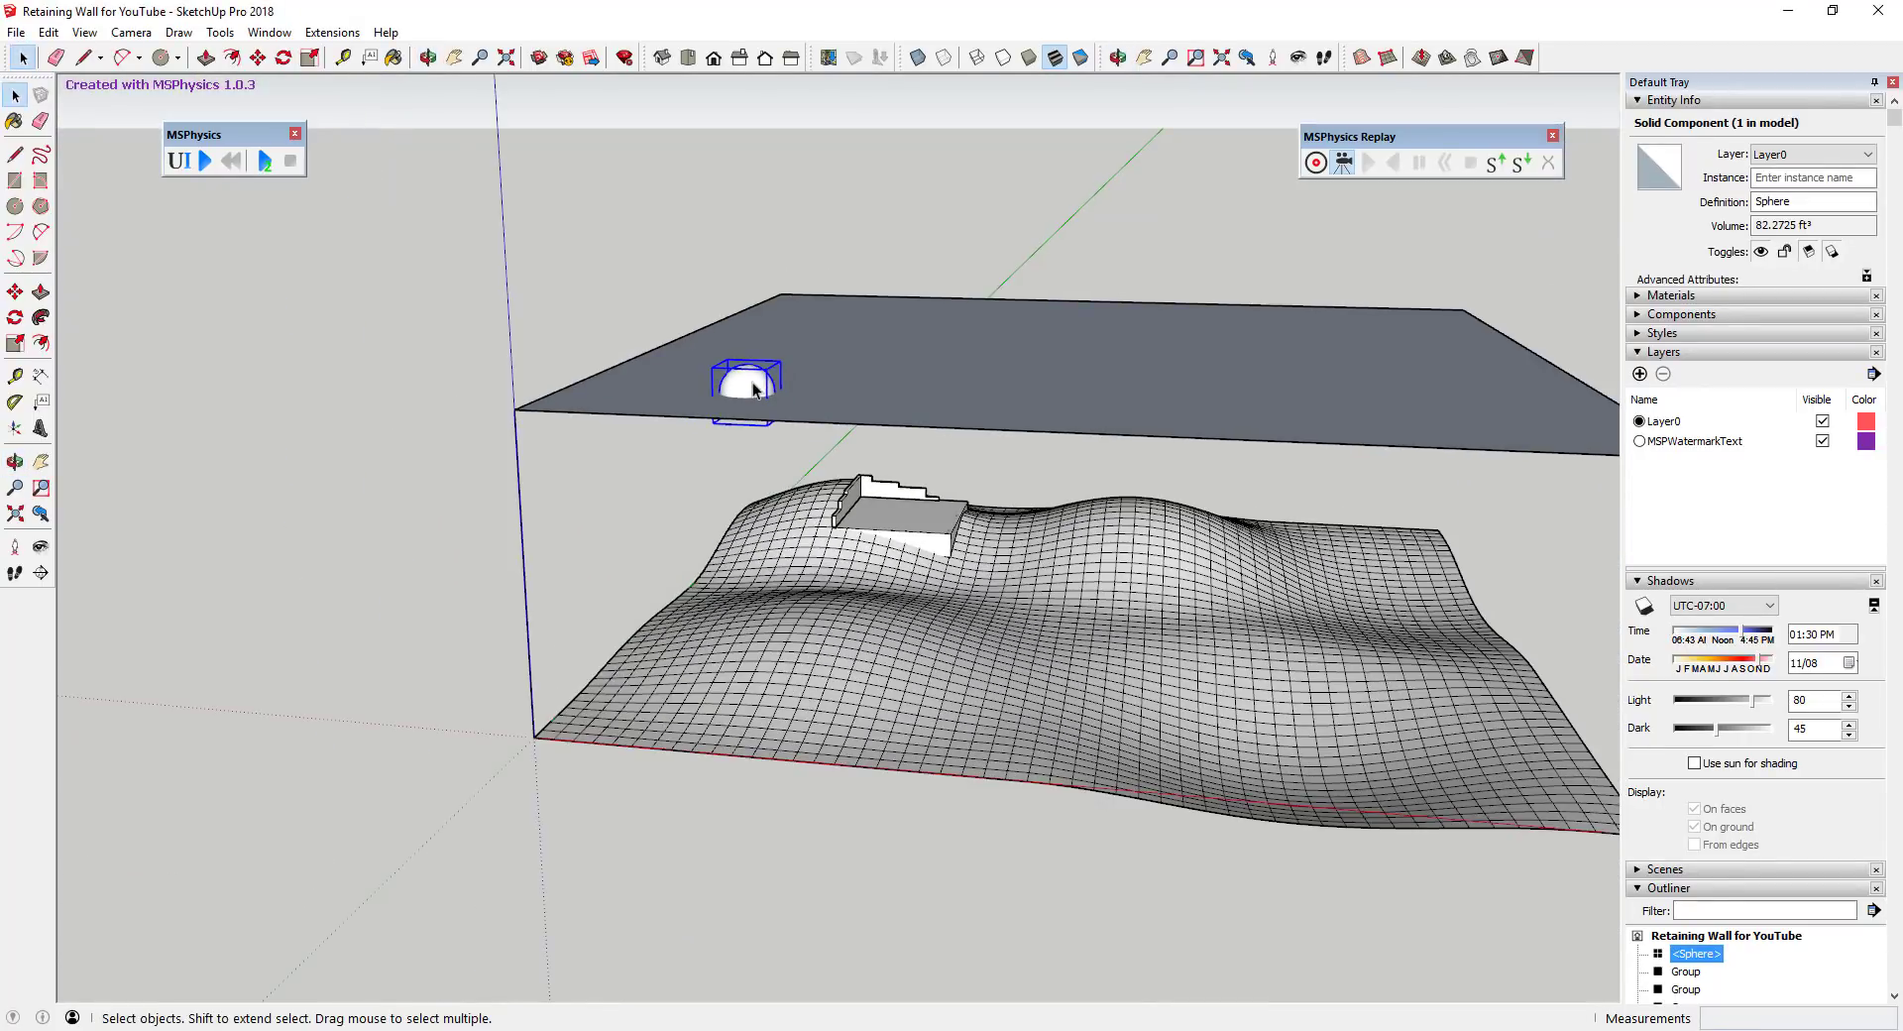
key(s)
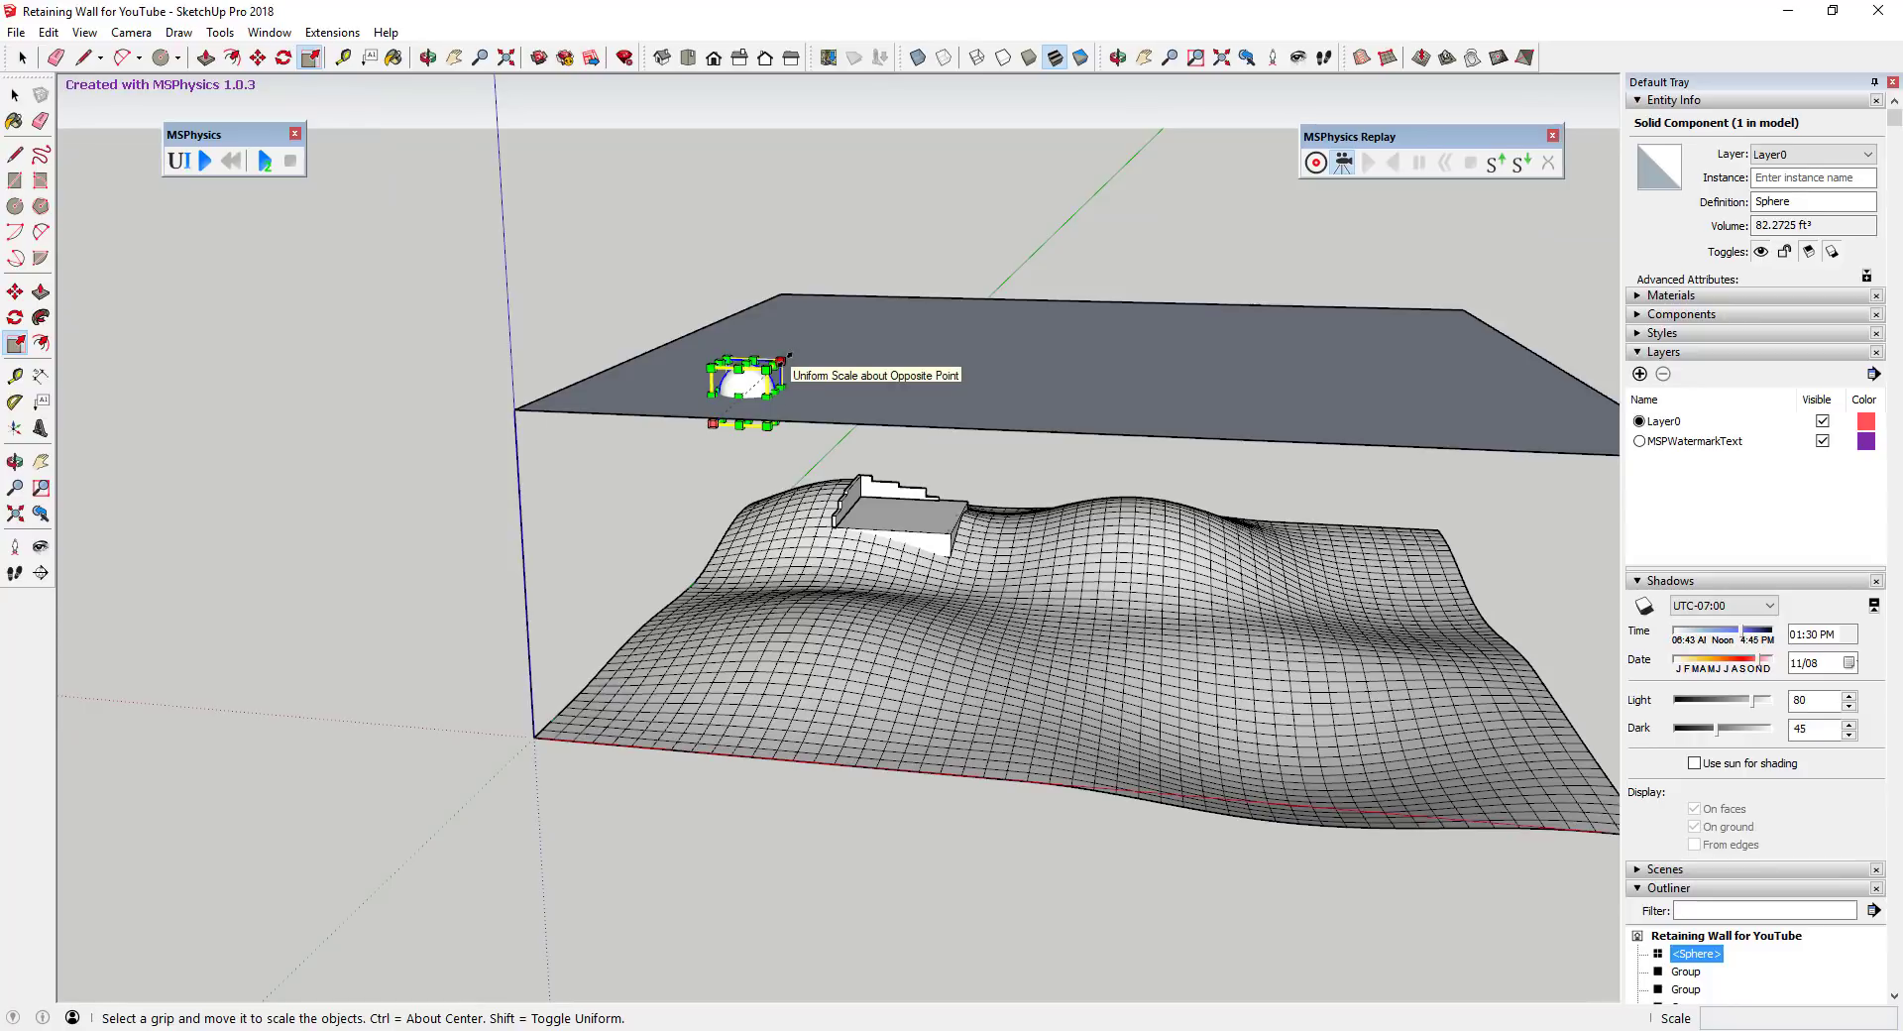
drag(790, 355, 763, 374)
key(space)
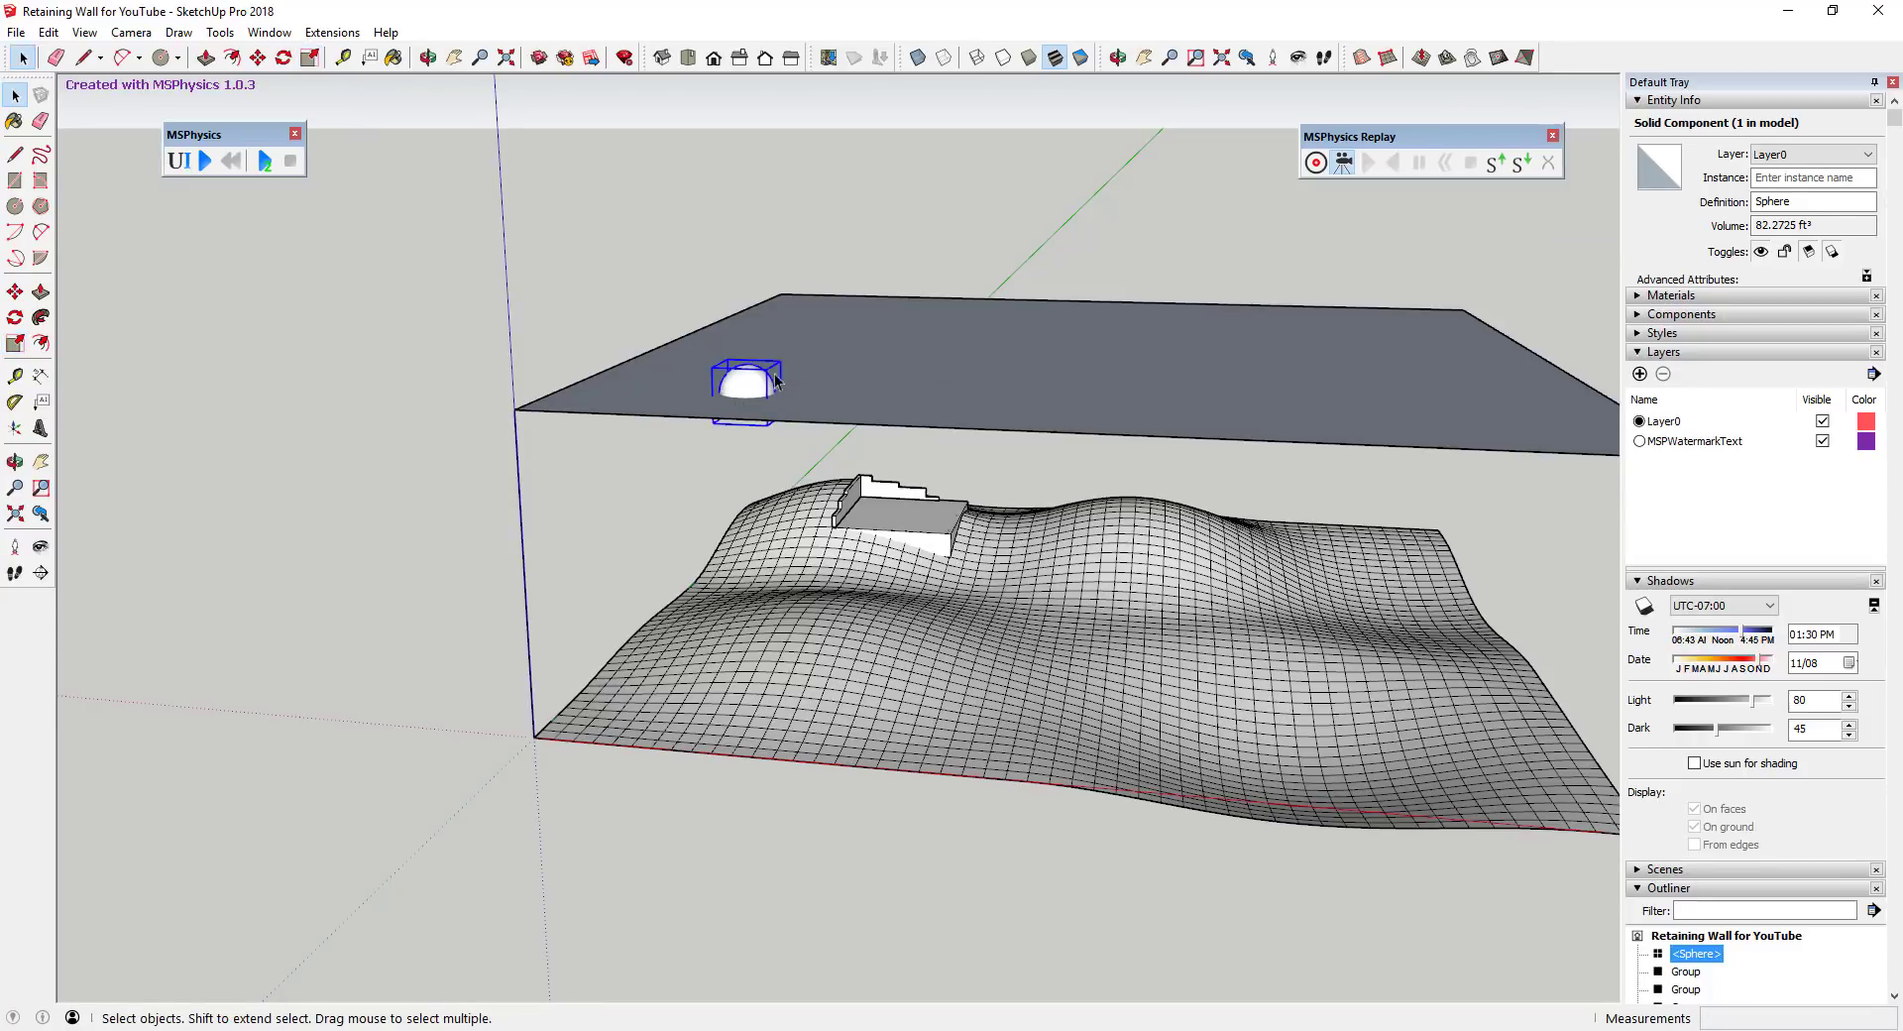
Scale the sphere component uniformly about its center to a factor of 0.32.
scroll(793, 369, up, 4)
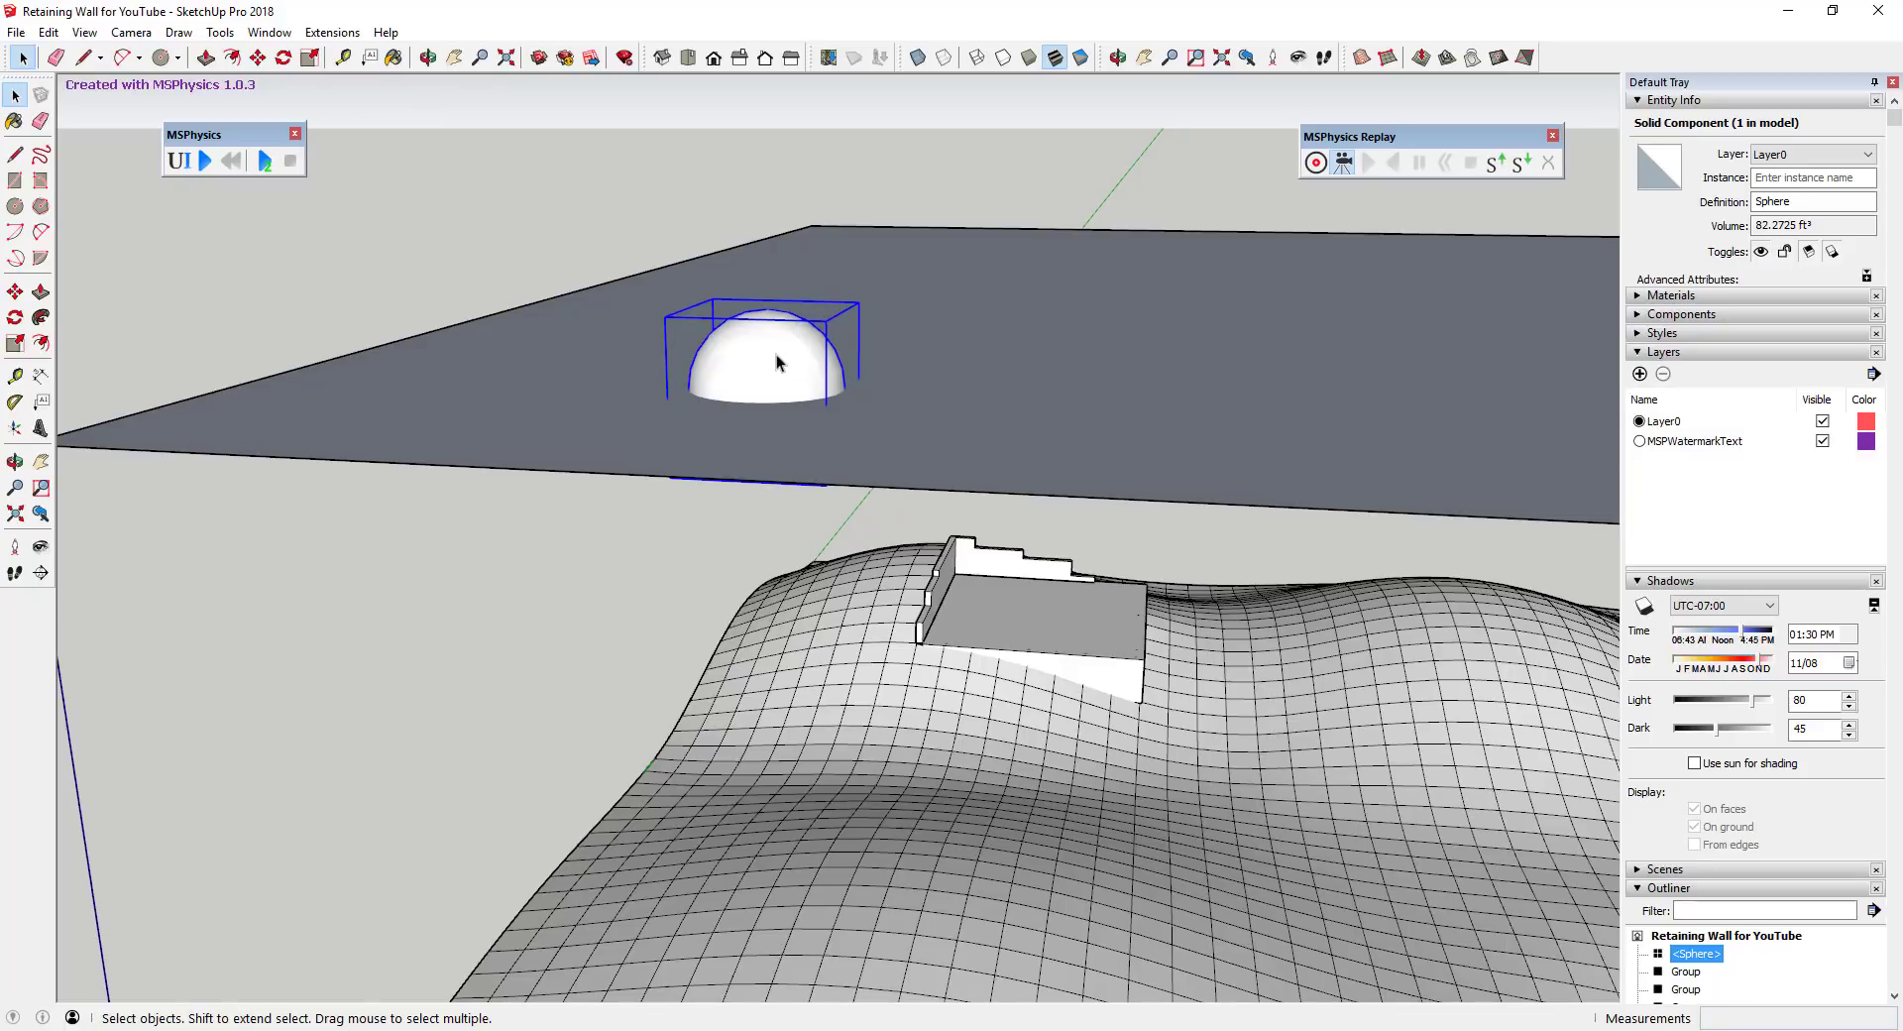
key(s)
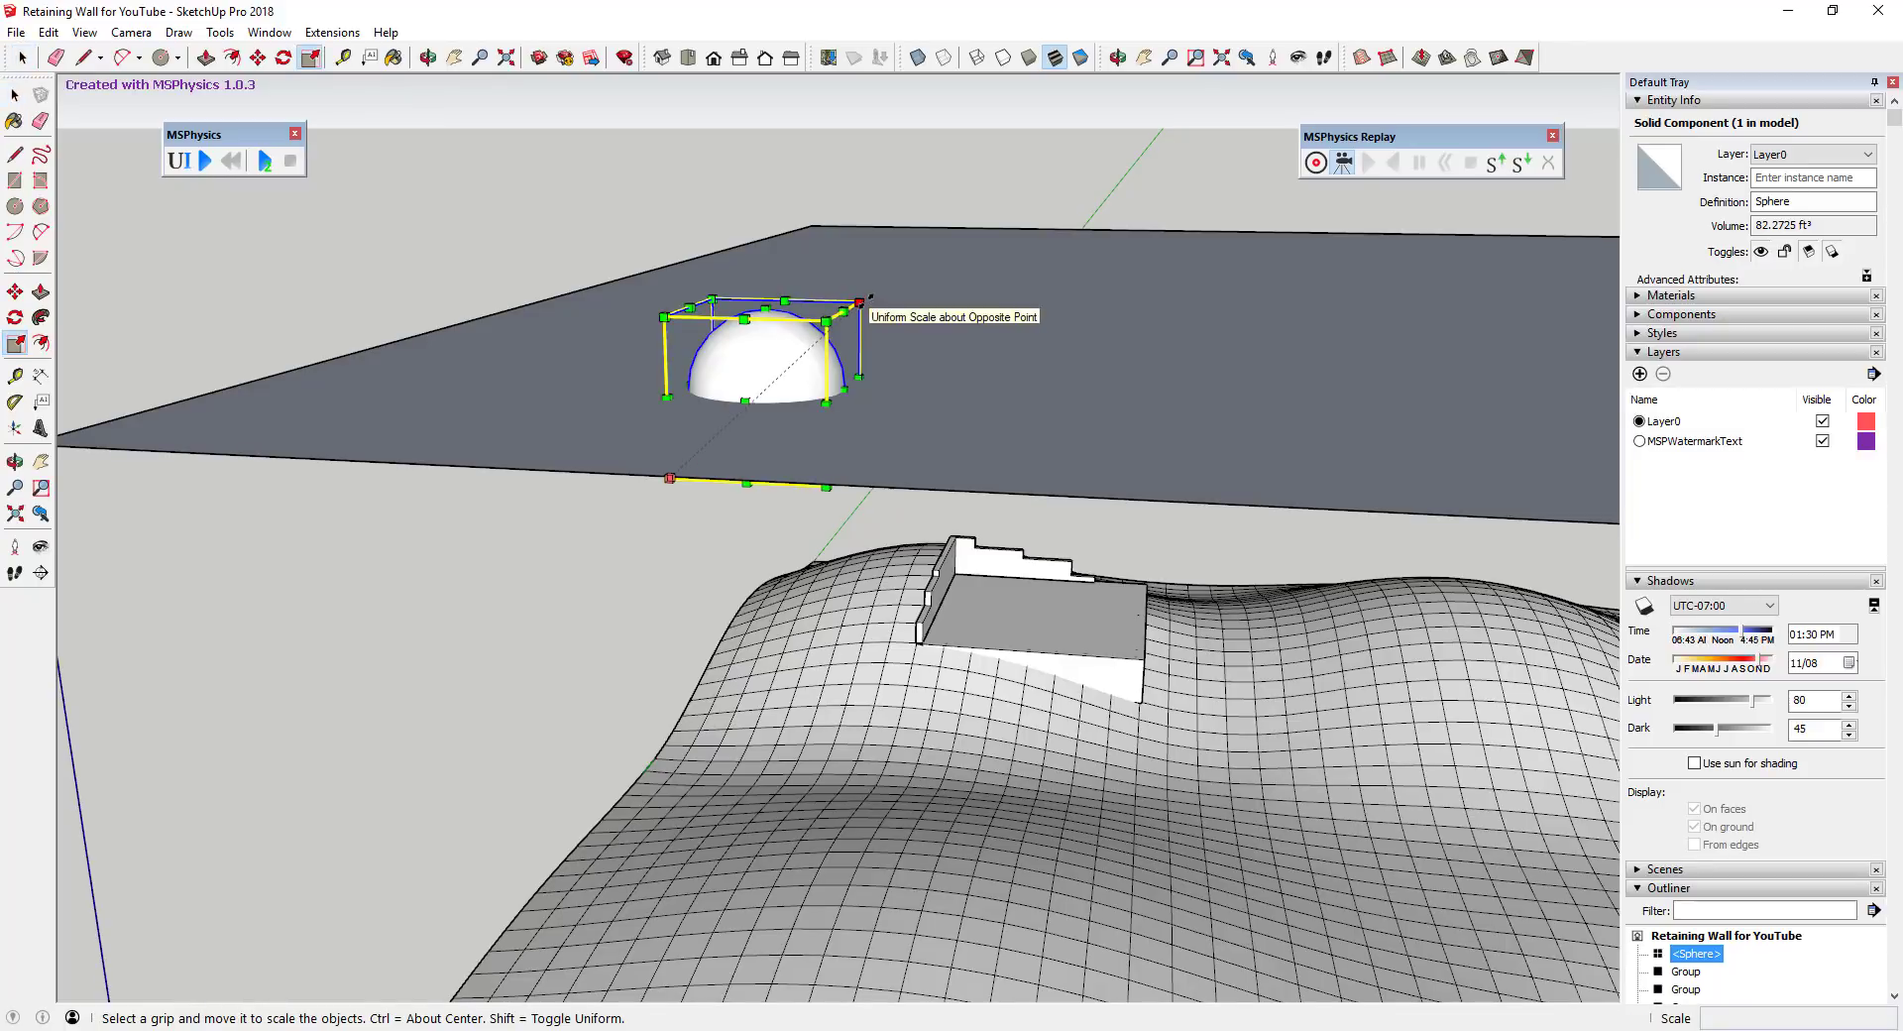
key(ctrl)
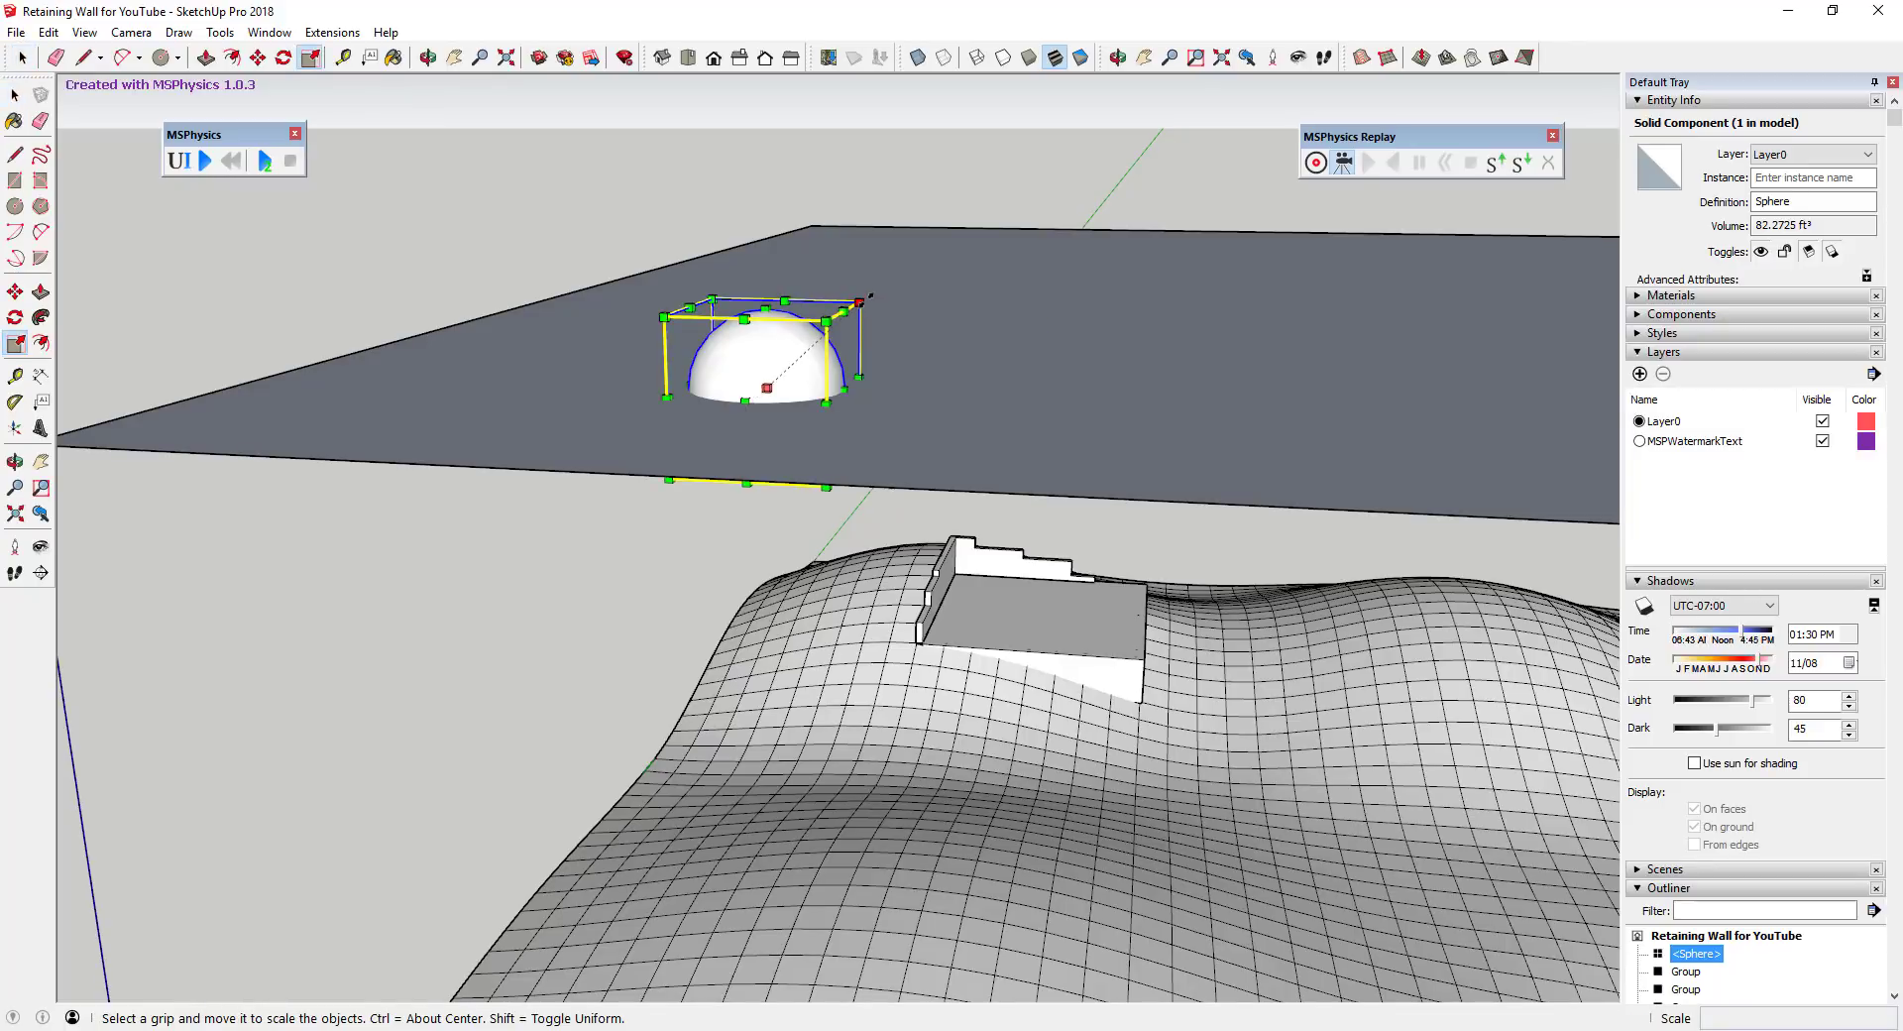
drag(862, 301, 797, 358)
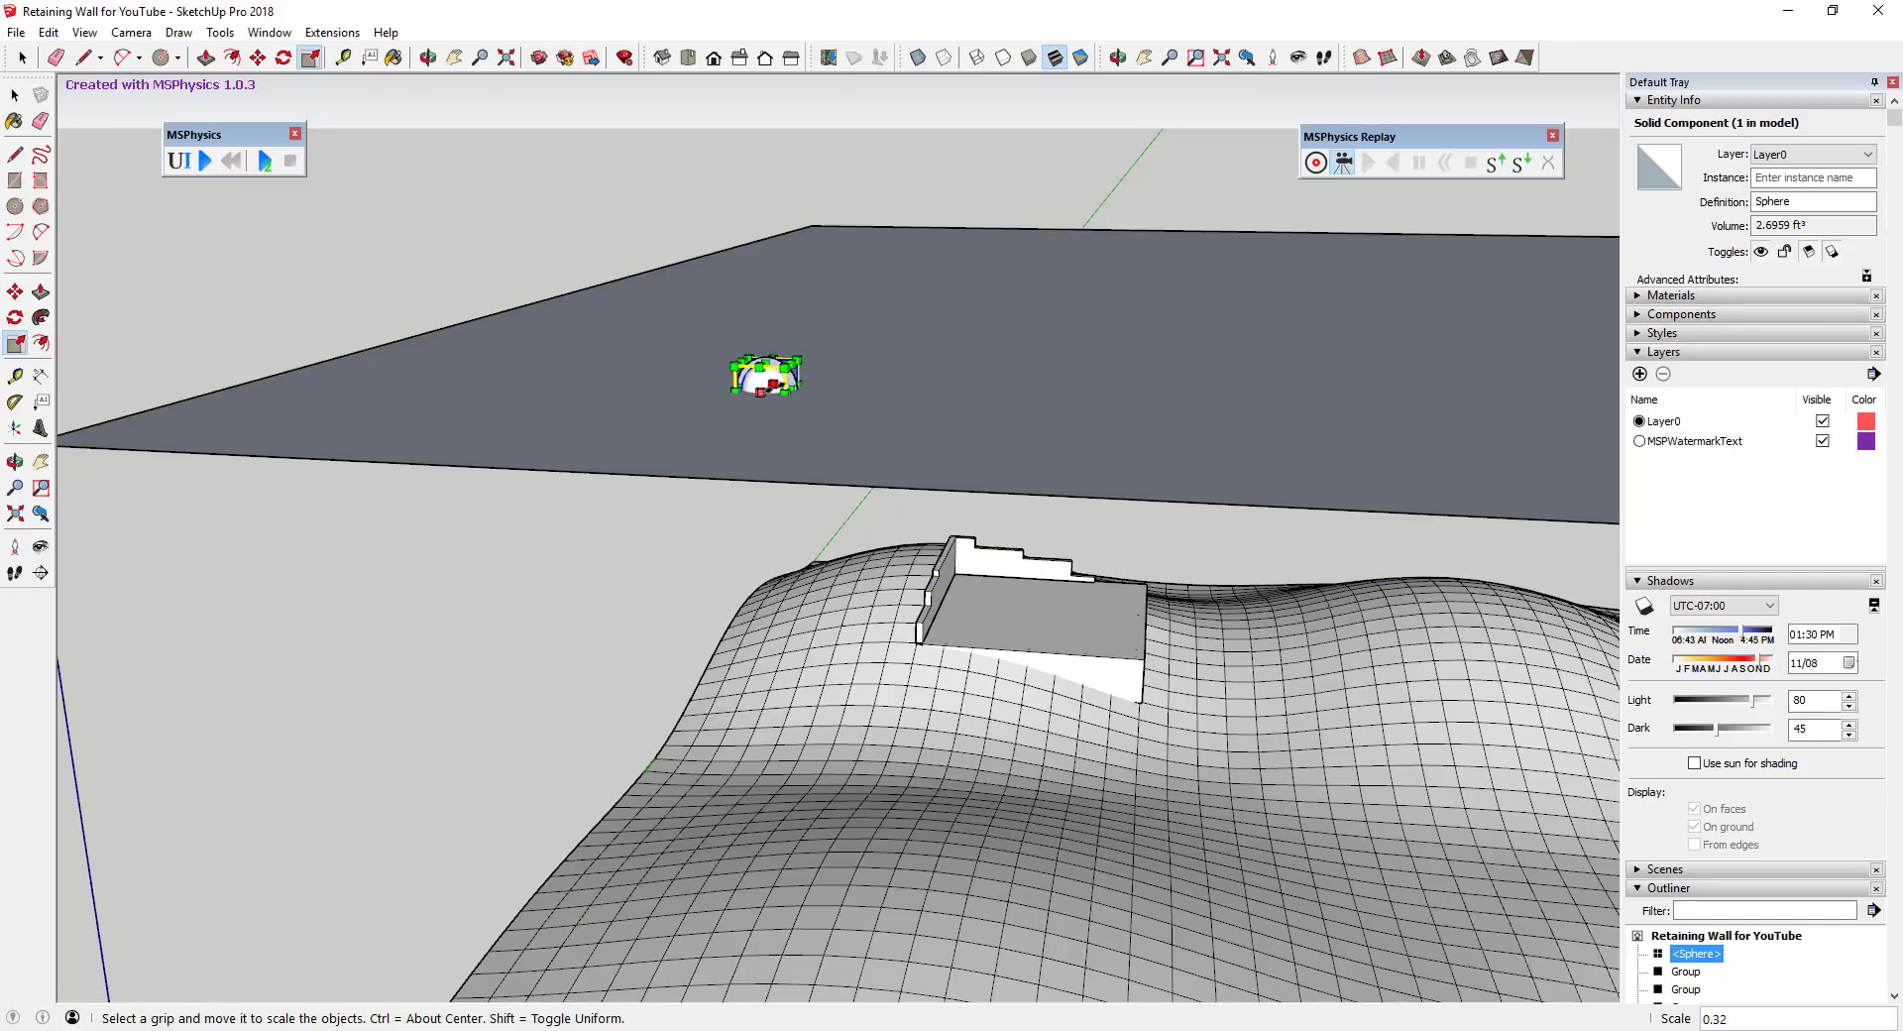
Erase the leftover circle geometry around the shrunken sphere.
scroll(793, 362, up, 5)
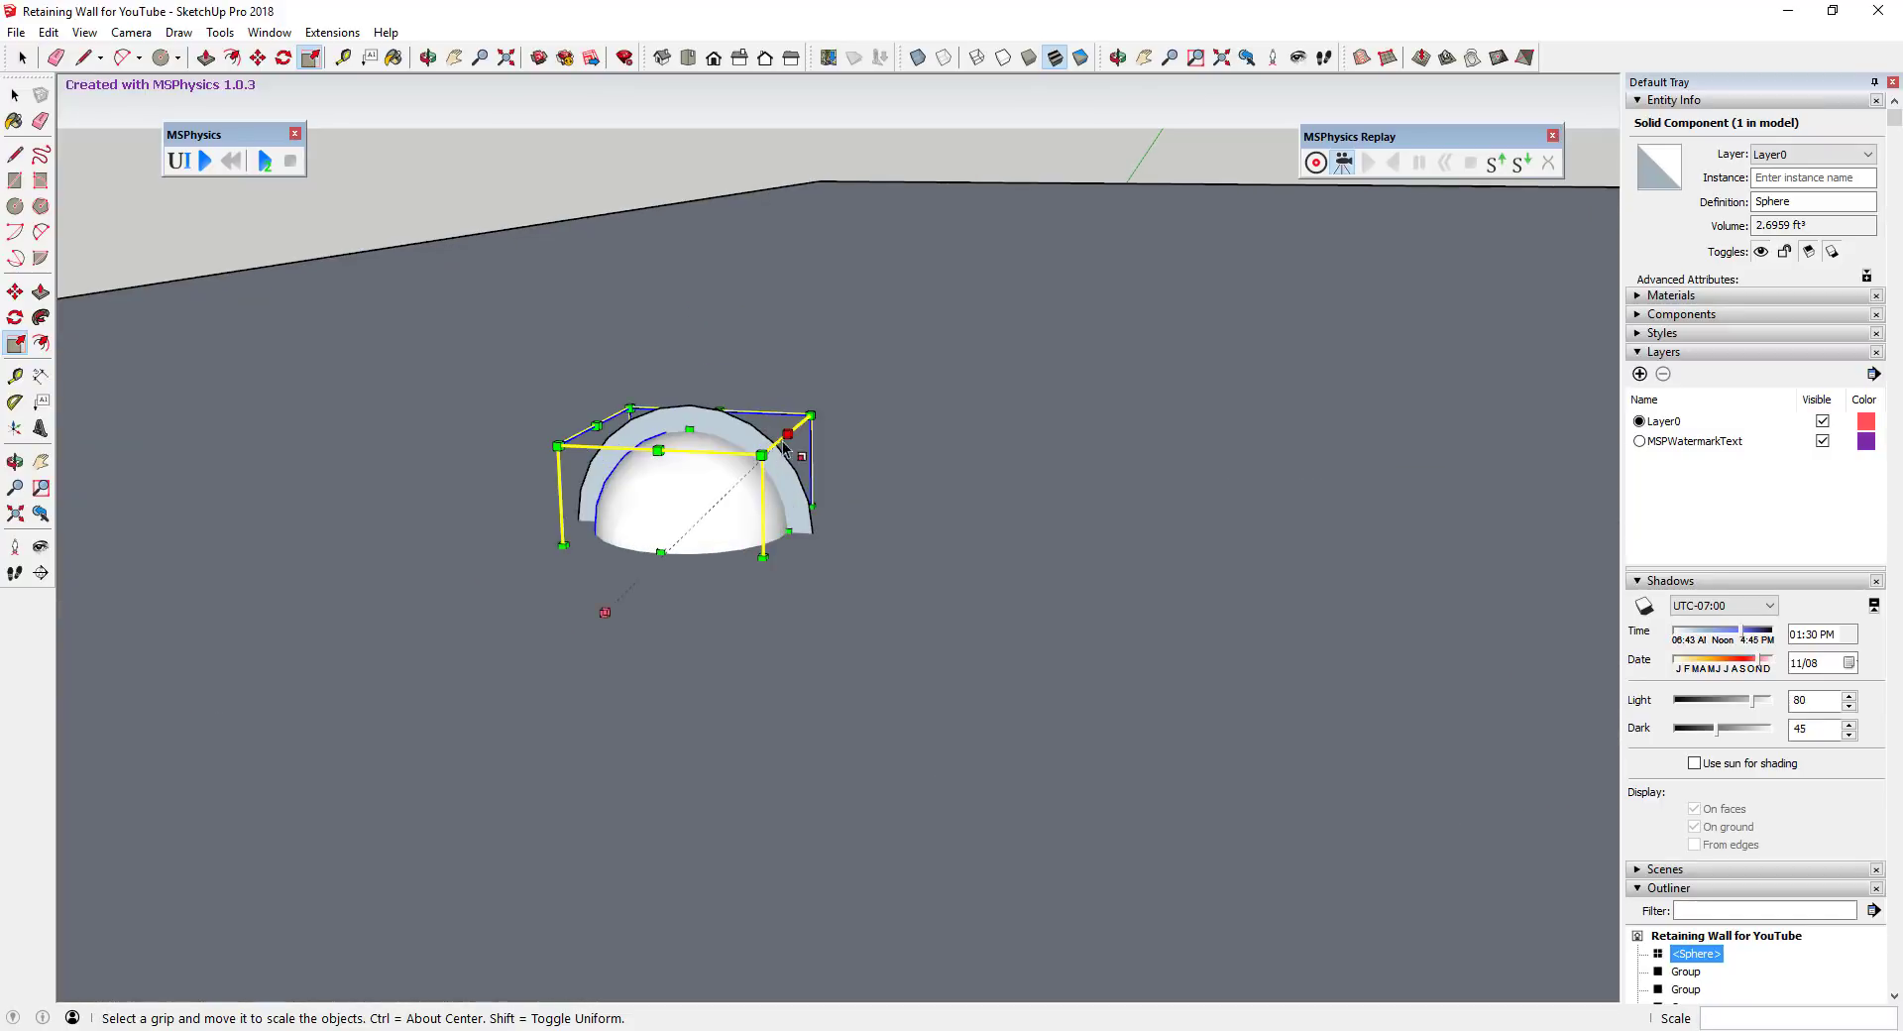
key(e)
scroll(927, 458, down, 5)
key(space)
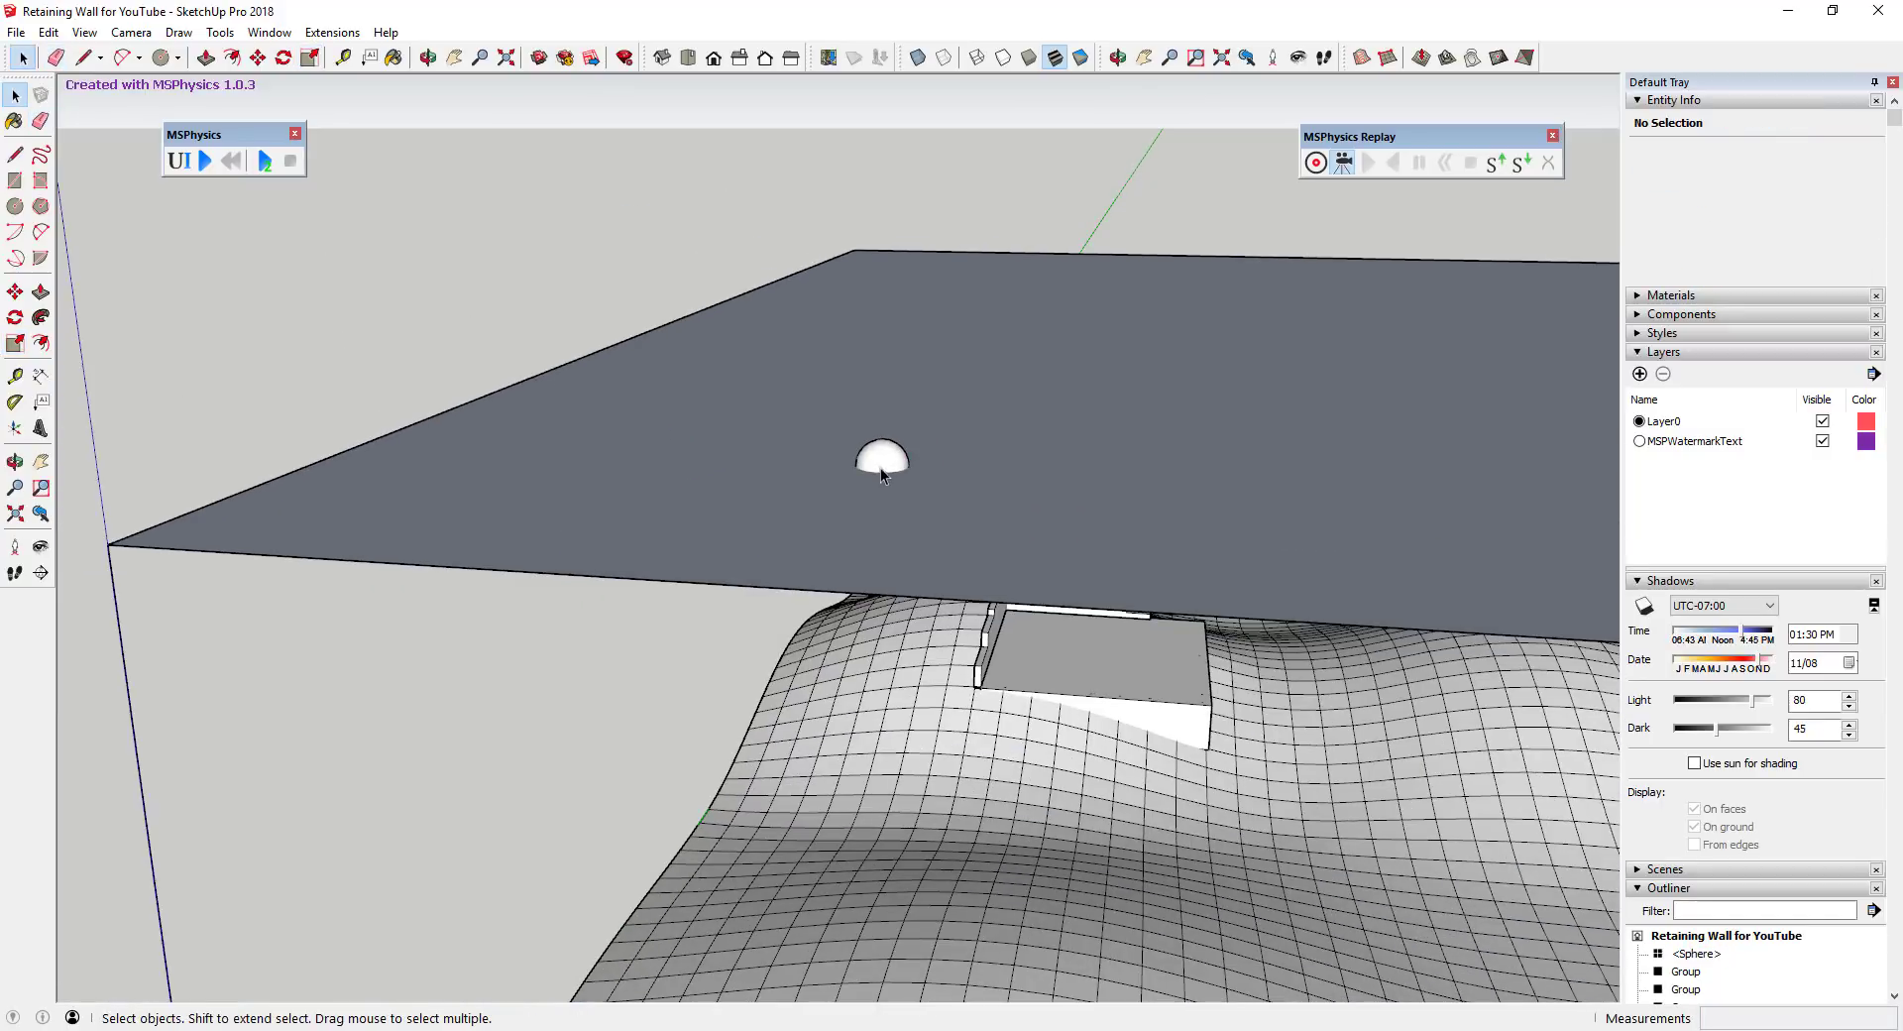
Move the sphere across the raised plane about 18' 4" parallel to the red axis, to the plane's nearby side edge.
click(880, 467)
mouse_move(880, 467)
middle_down()
mouse_move(1121, 522)
mouse_move(853, 458)
middle_up()
key(m)
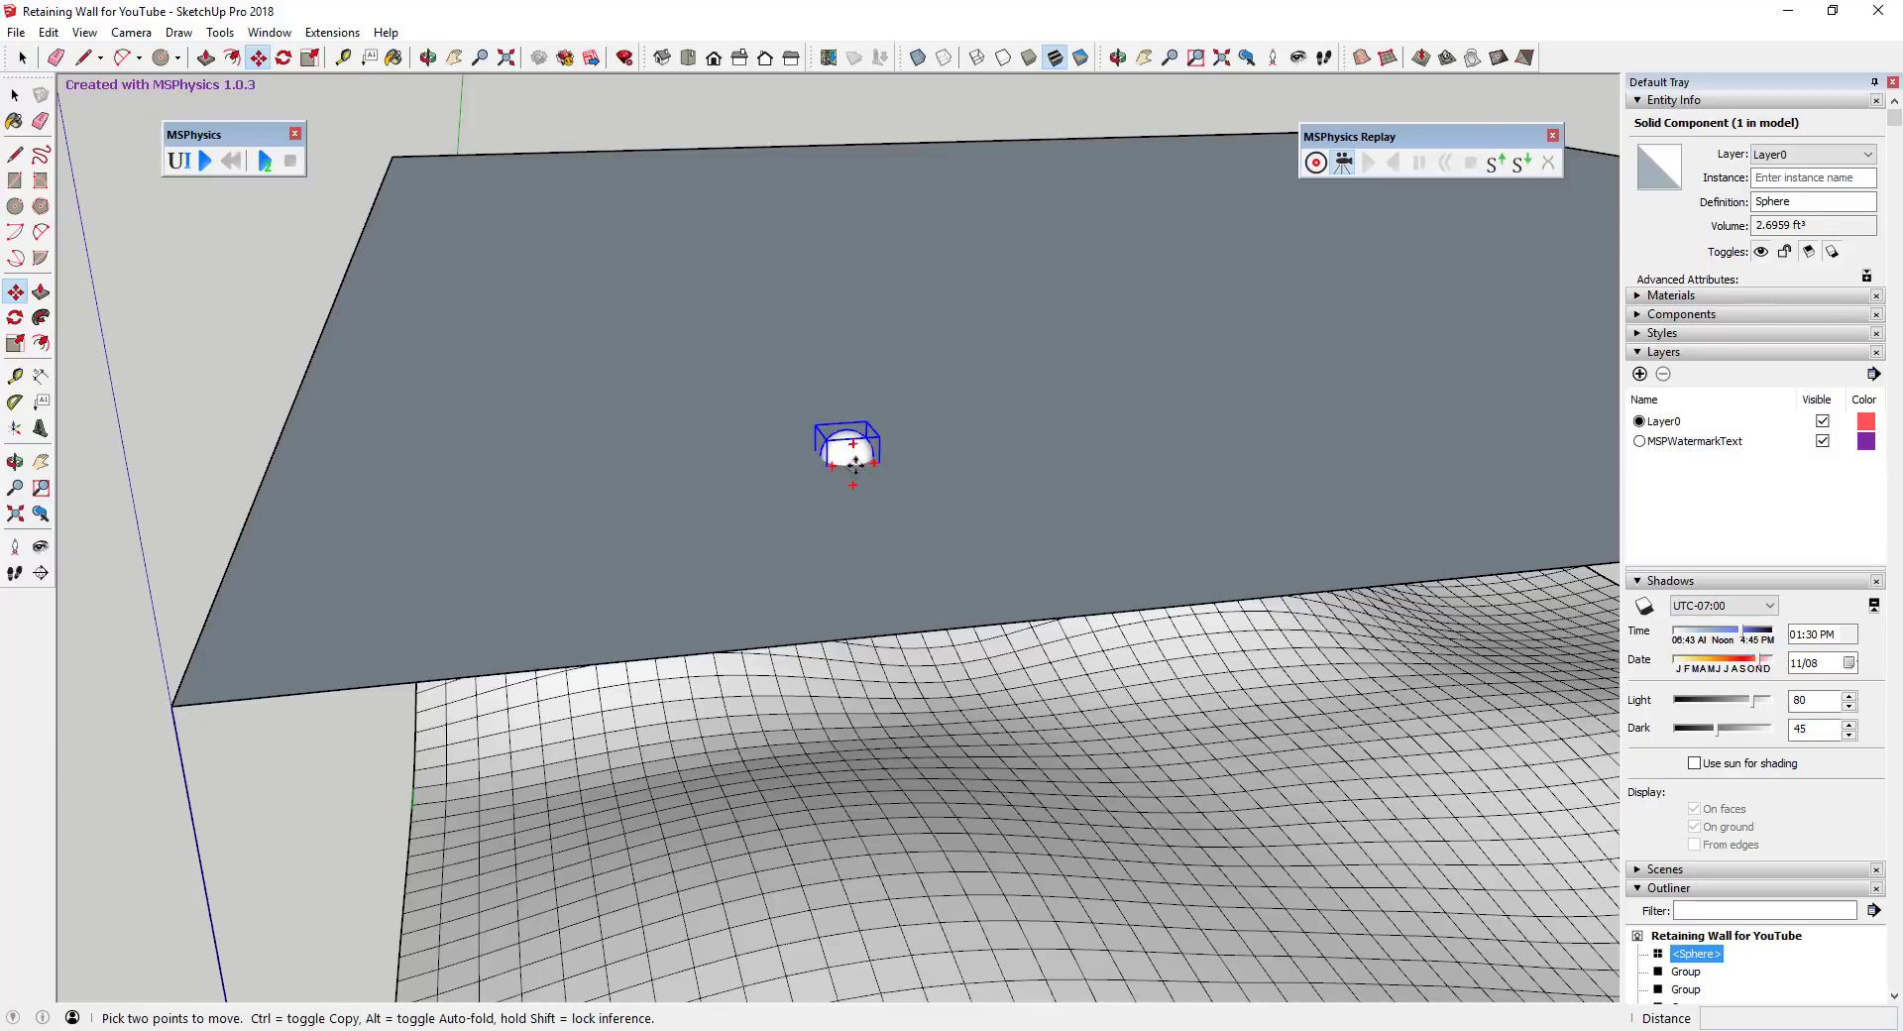
click(854, 464)
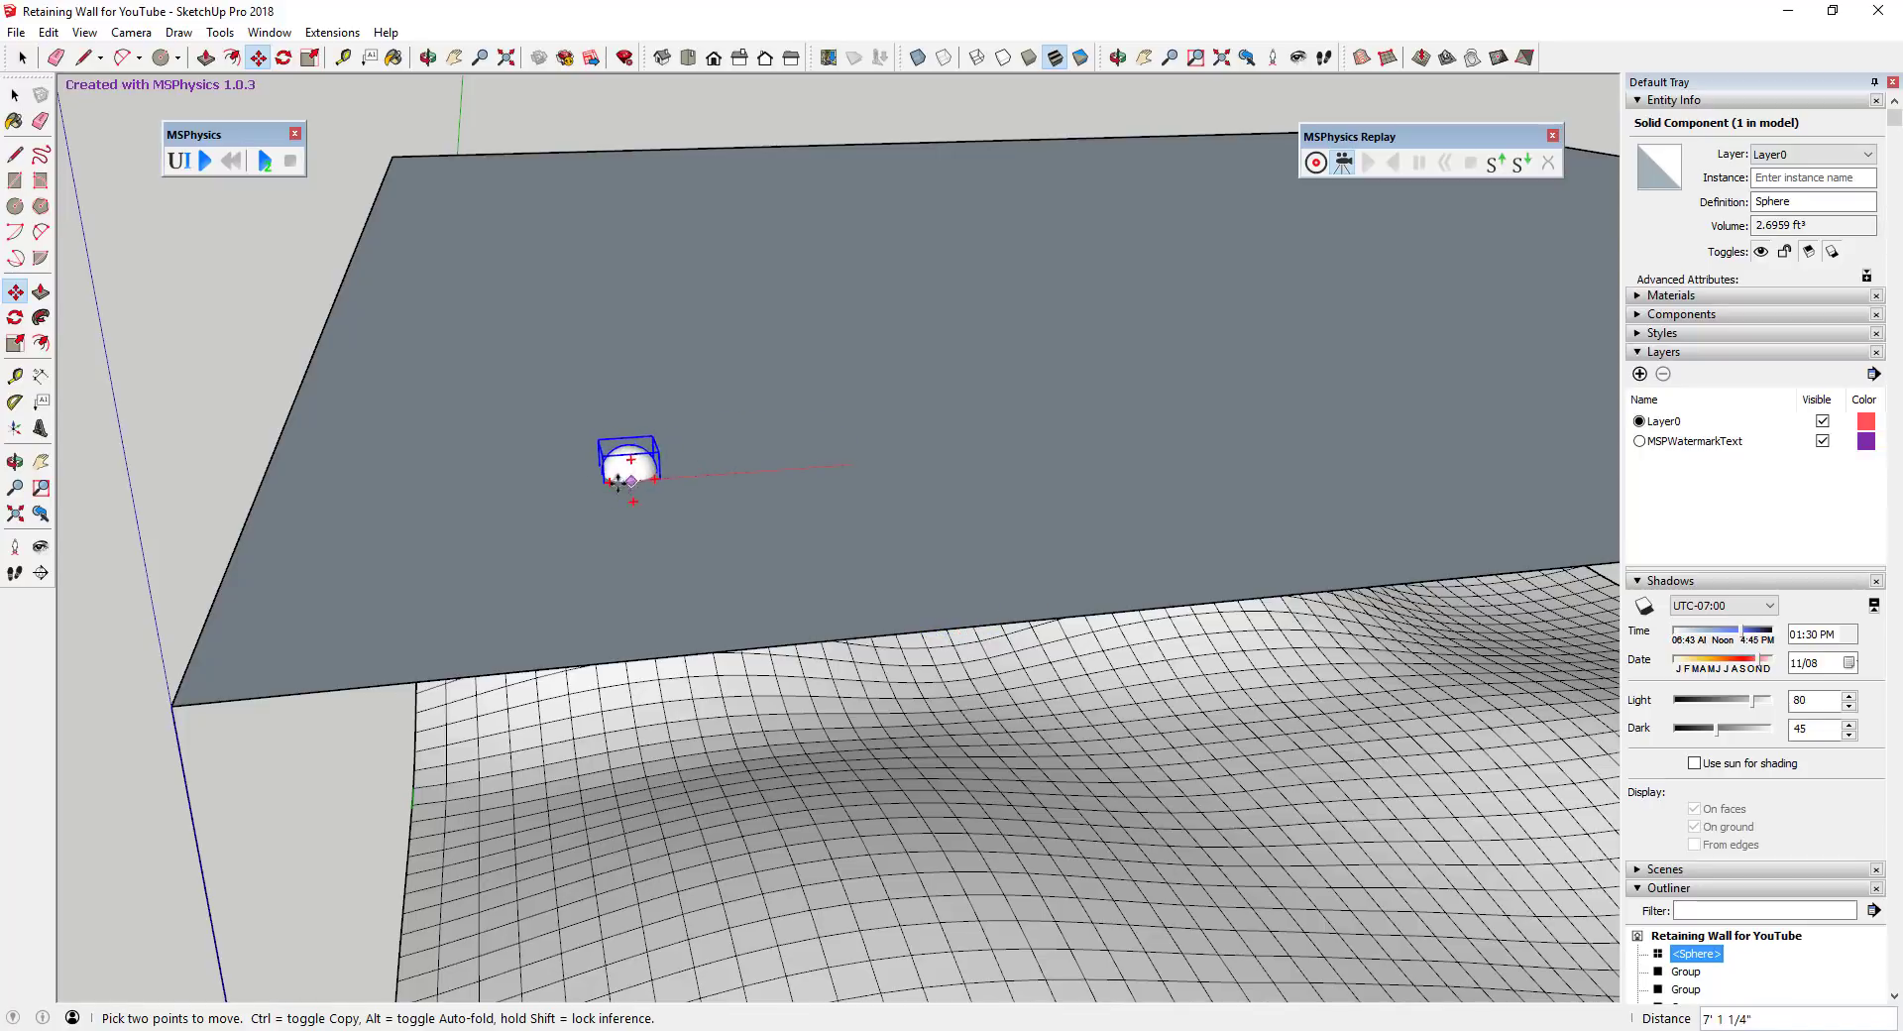
click(229, 577)
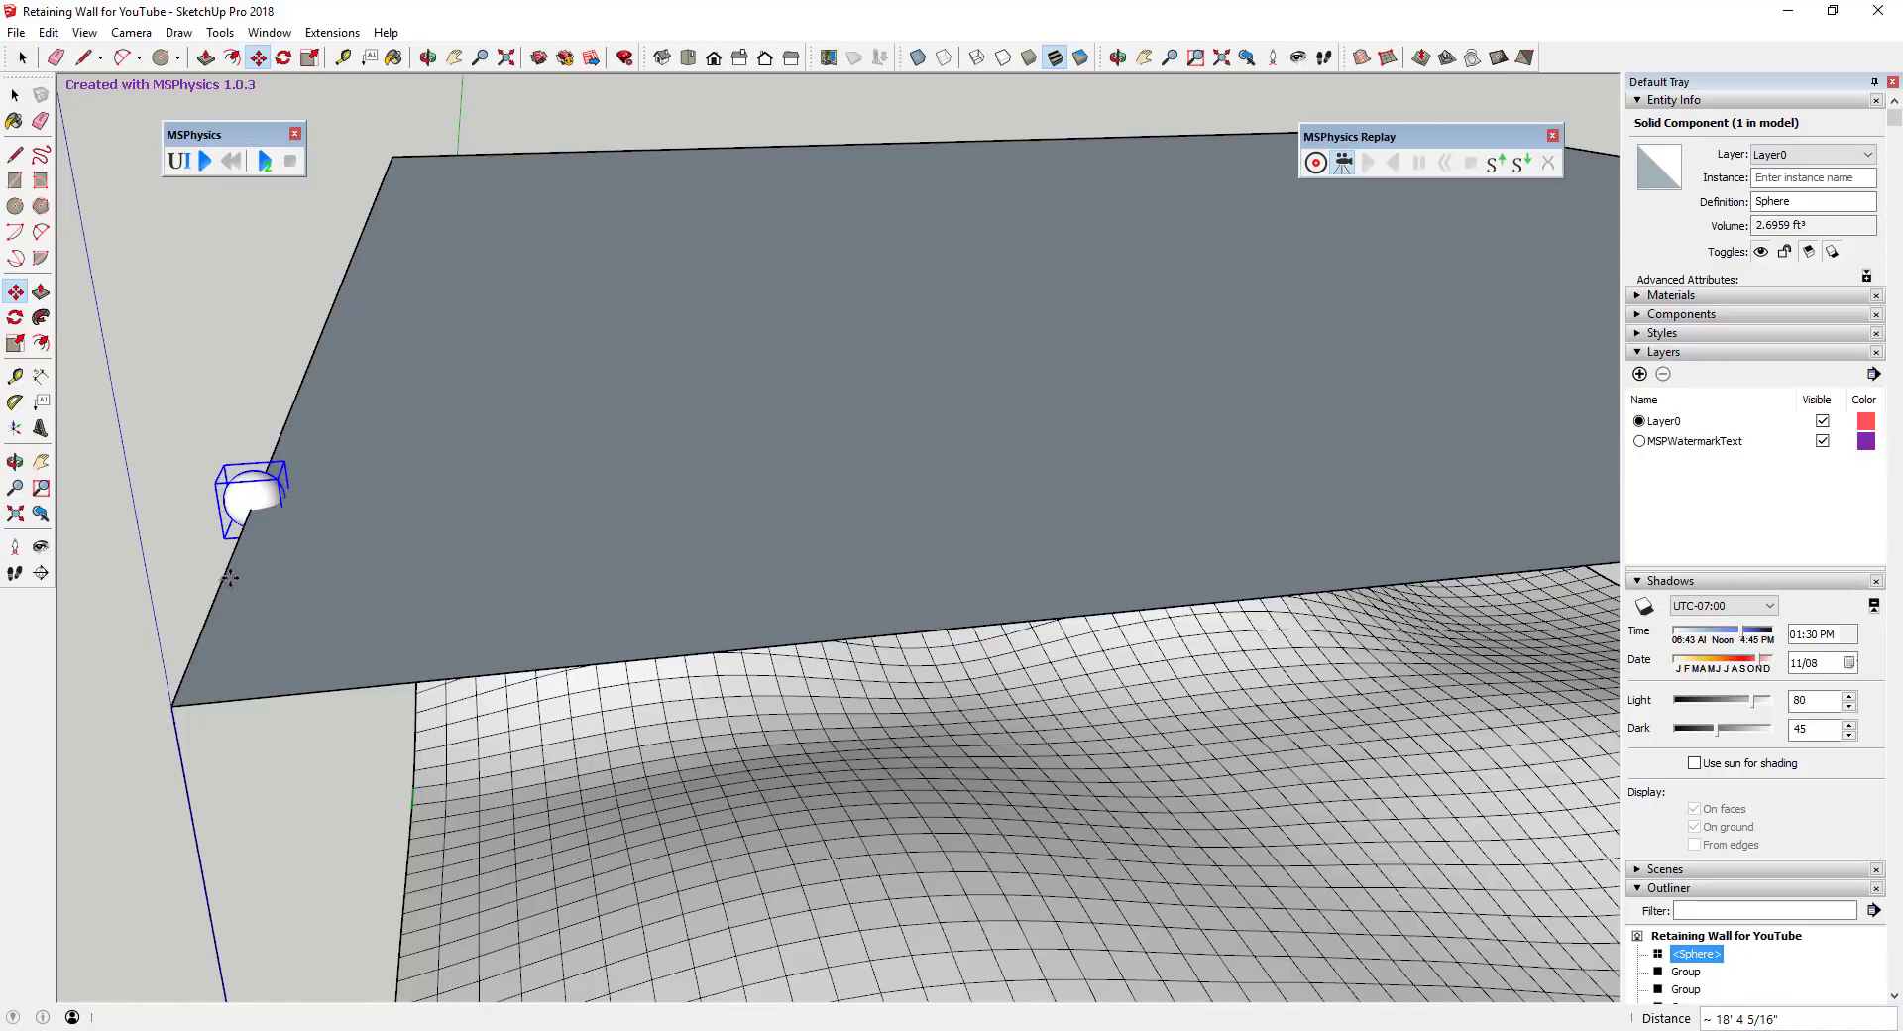
Move the sphere about 13' 8" along the green axis to the plane's corner above the origin, and shift it about 1' 8" inward.
middle_drag(229, 577, 407, 750)
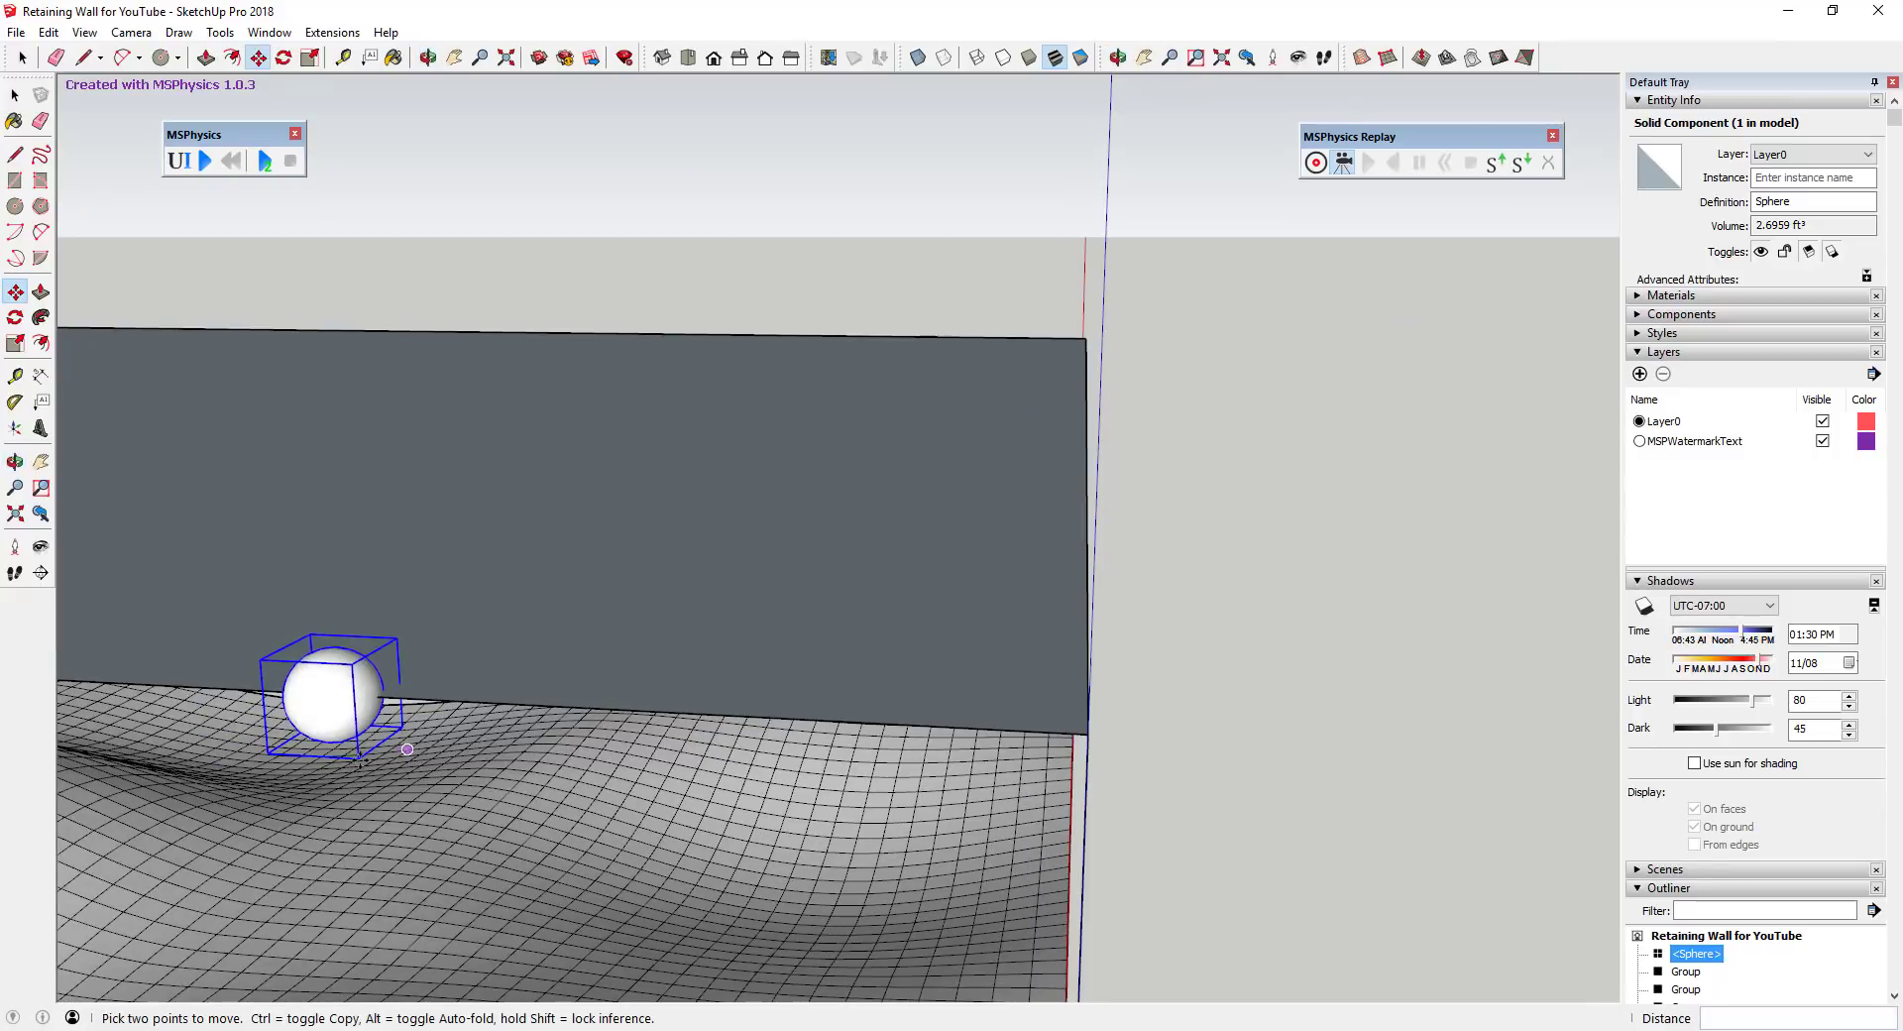
click(319, 708)
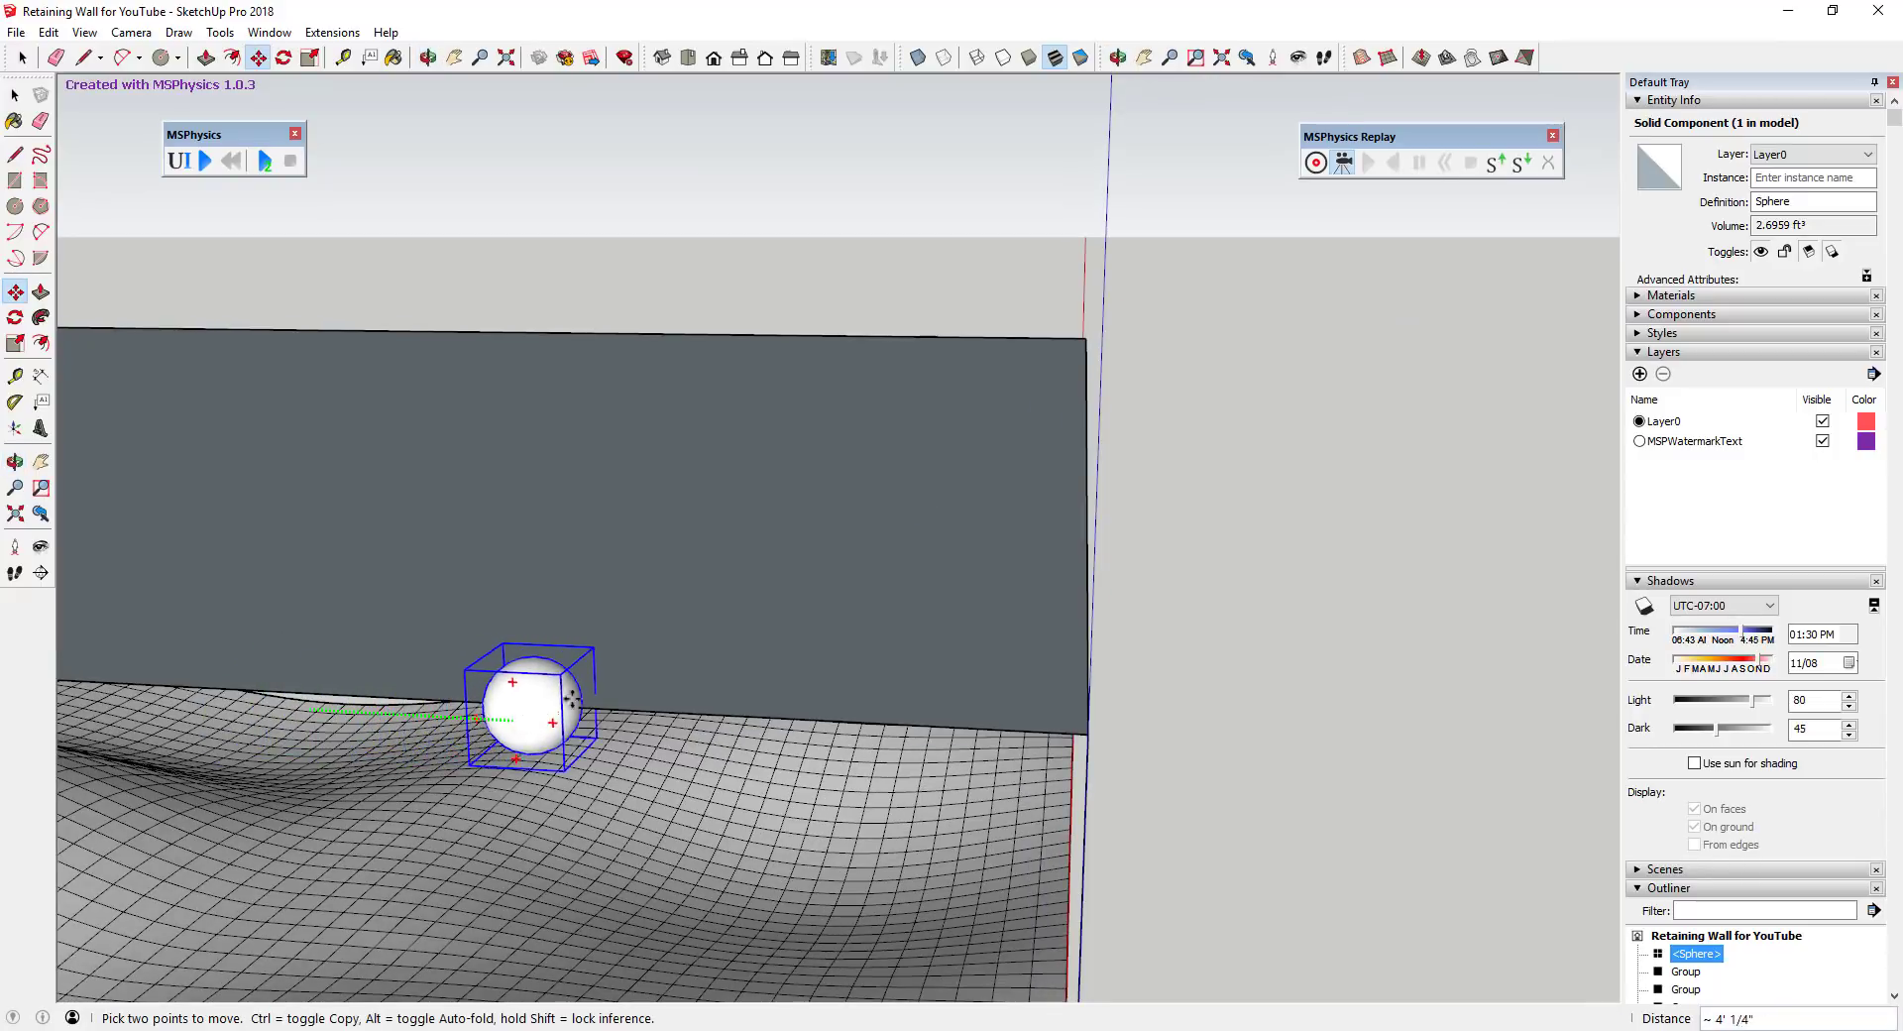
click(1085, 722)
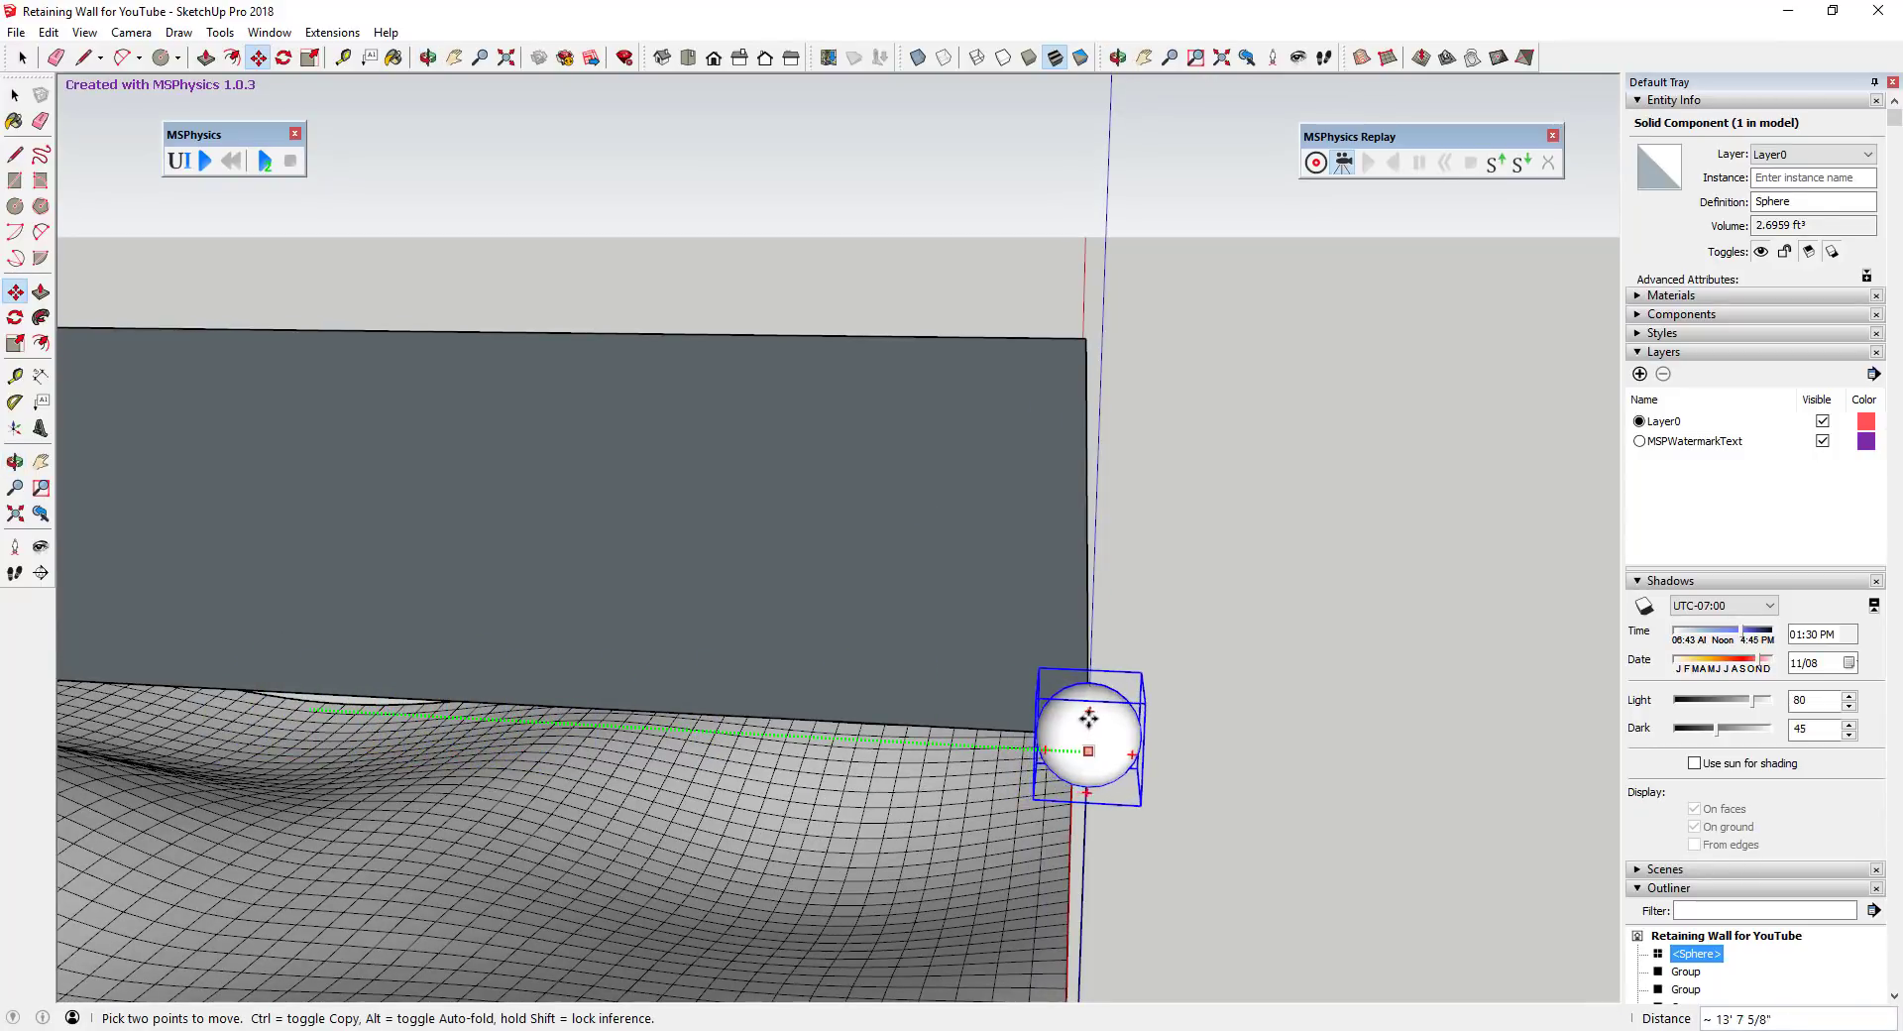
middle_drag(1087, 718, 834, 829)
click(838, 830)
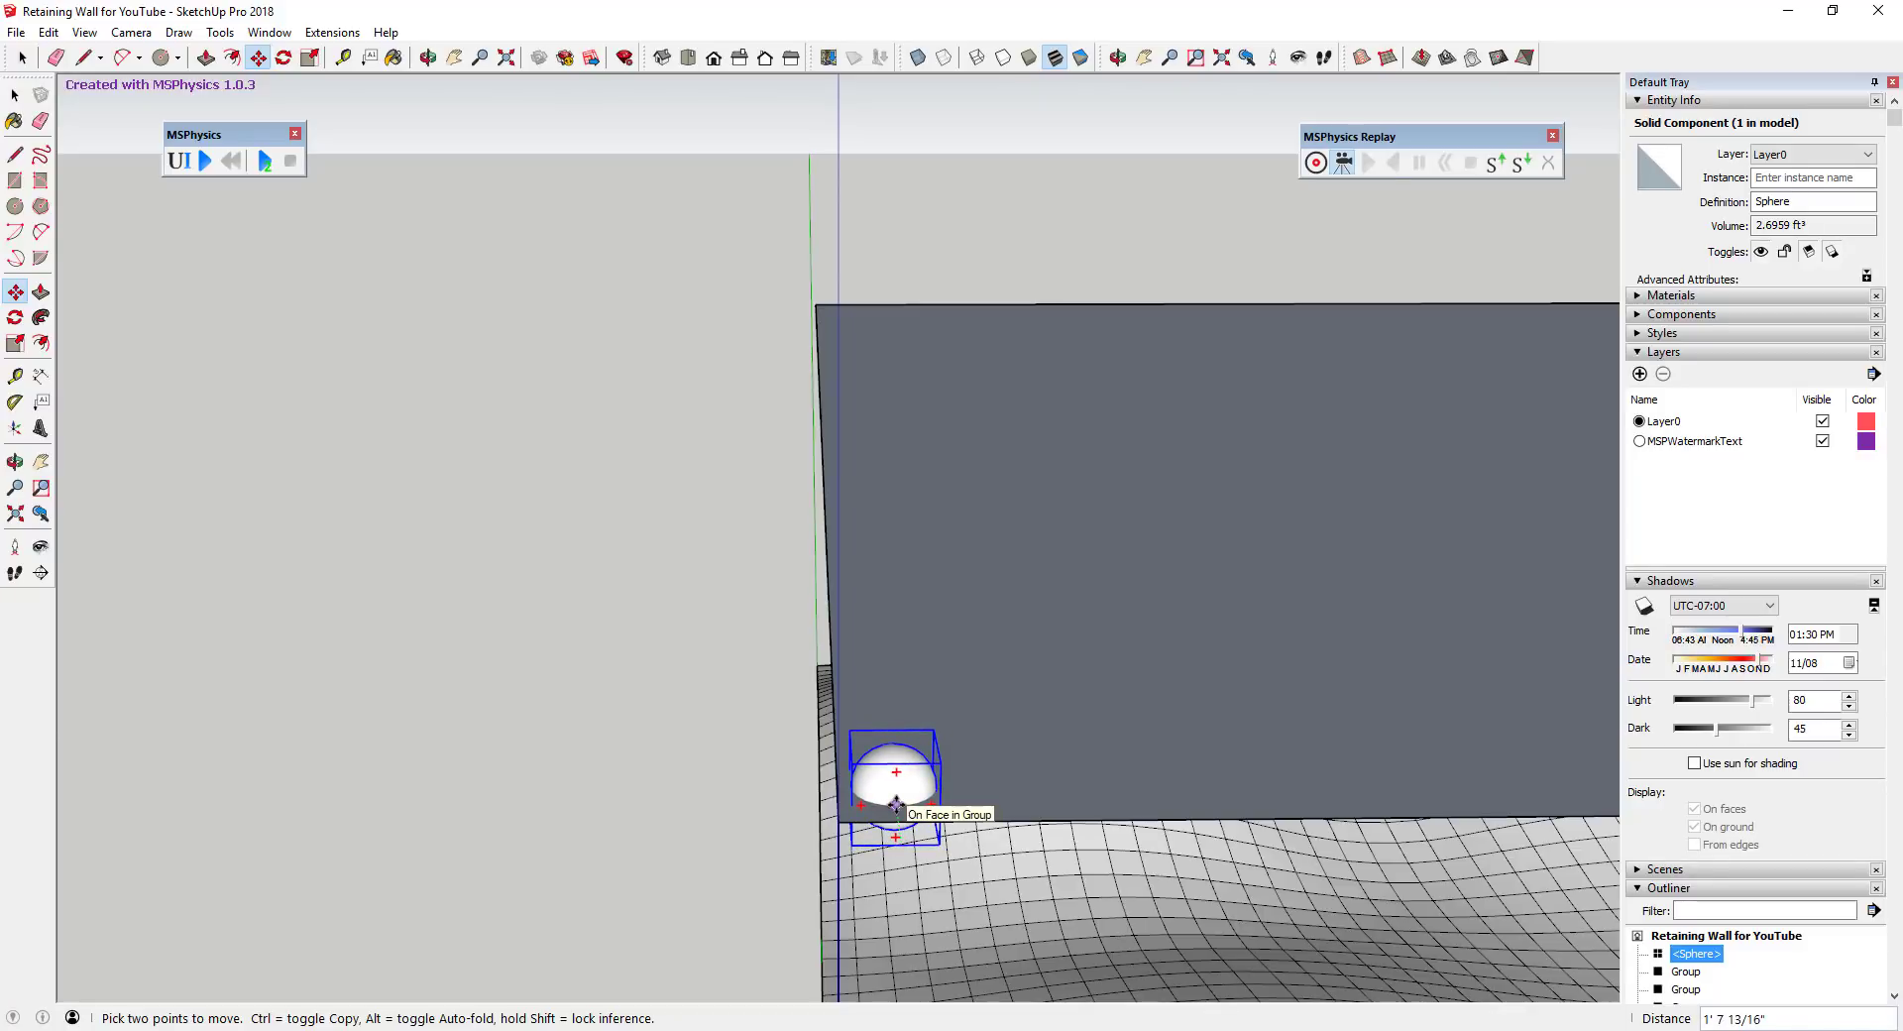
click(896, 805)
middle_drag(897, 805, 1107, 803)
key(space)
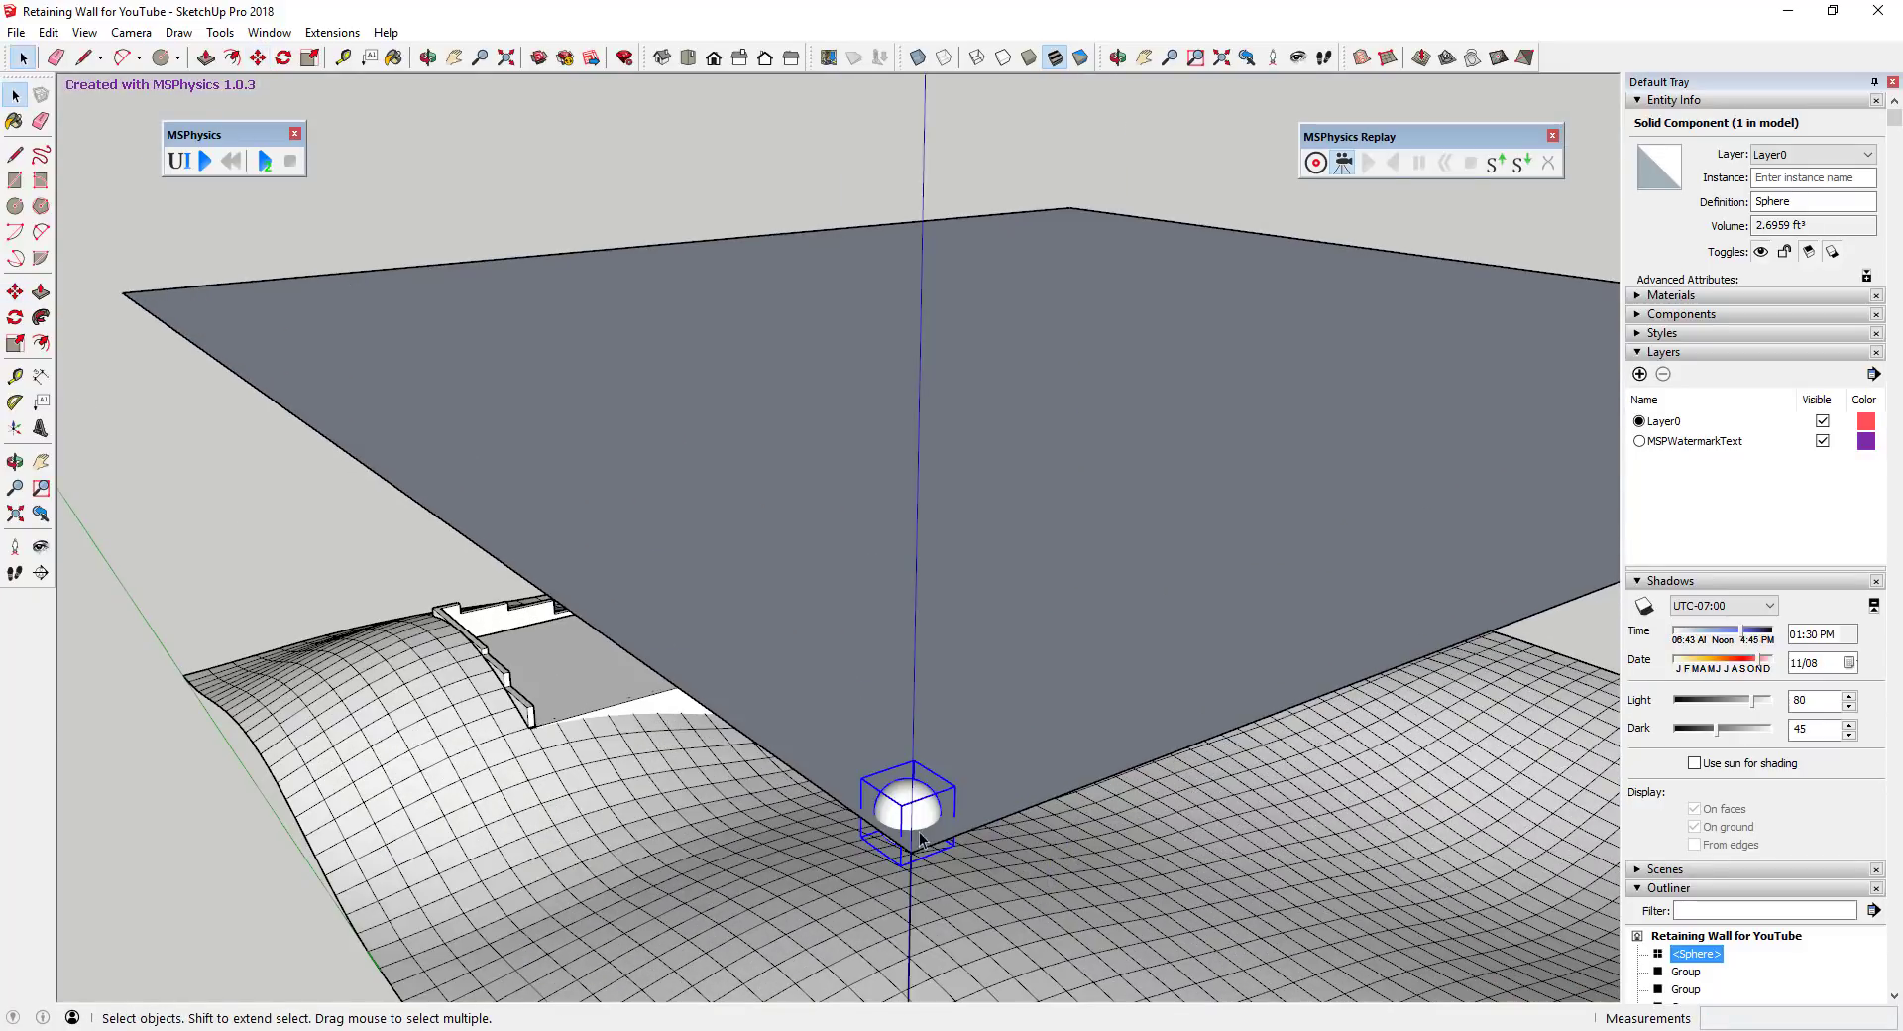
Copy the corner sphere about 97' 6" along the green axis to the far end of the plane's edge.
key(m)
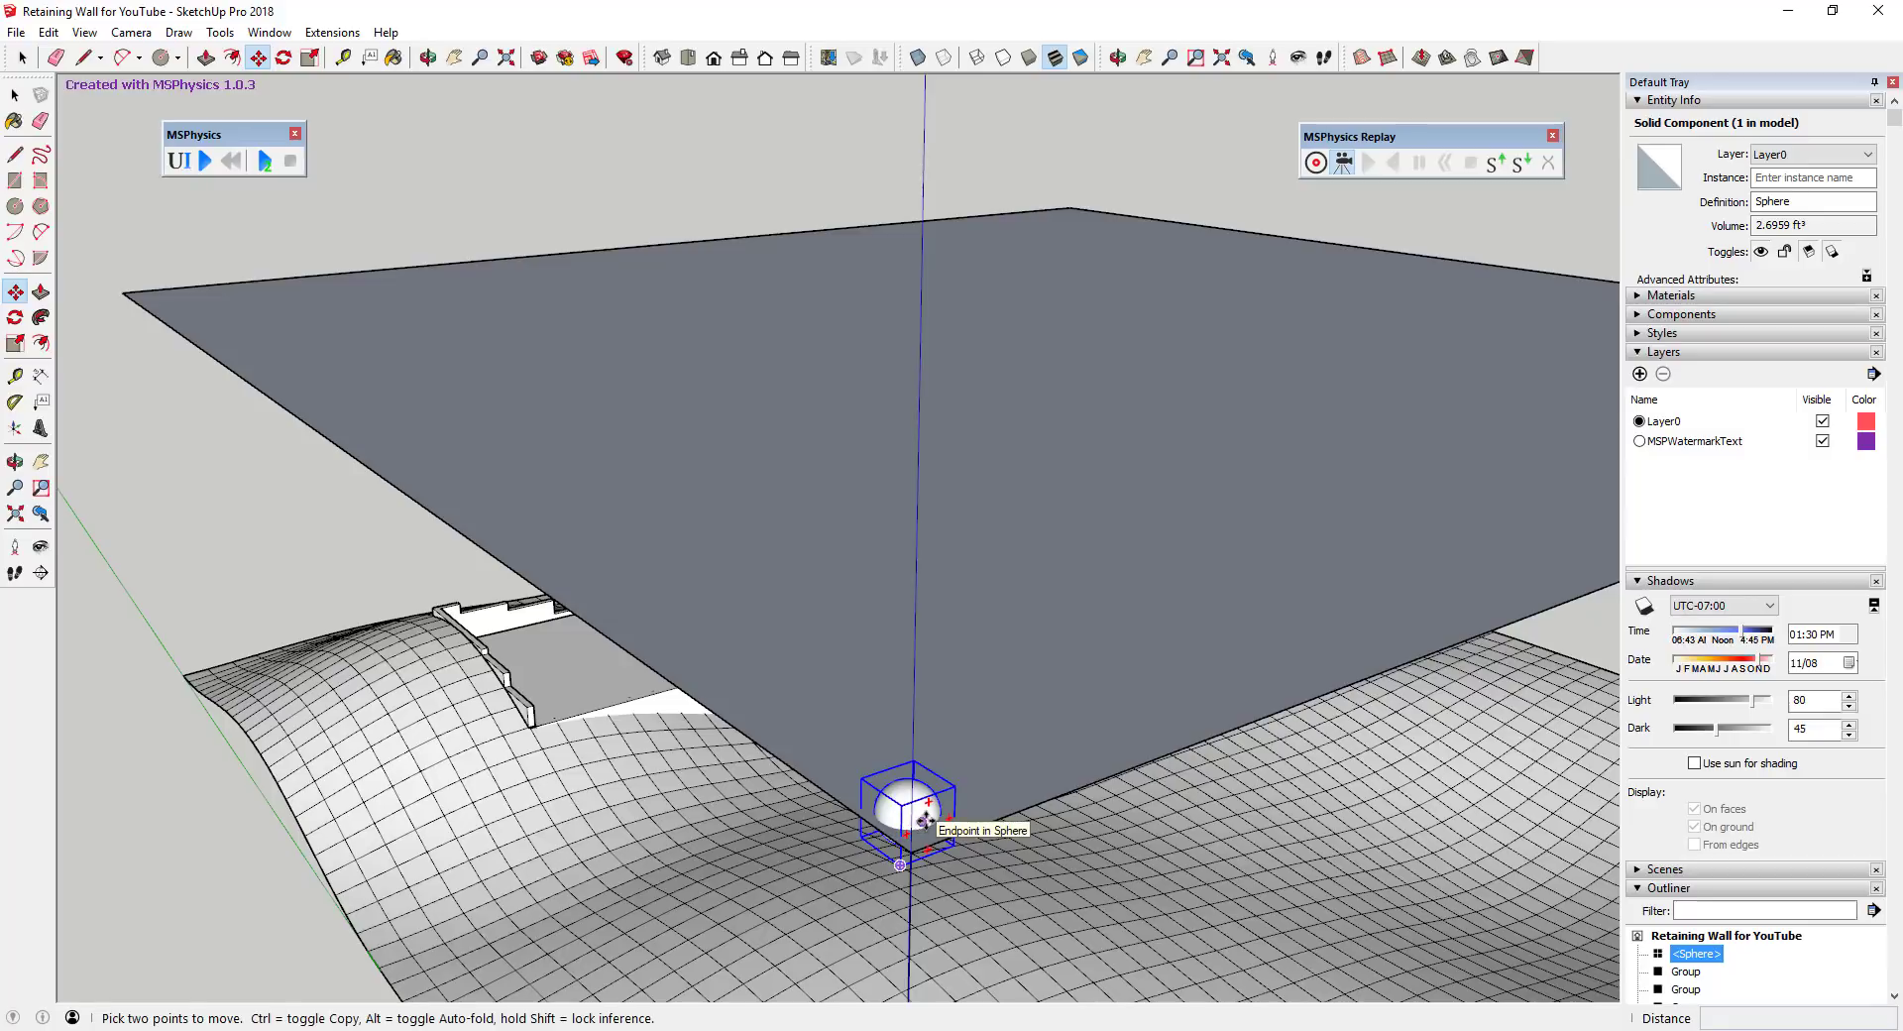
middle_drag(925, 818, 890, 751)
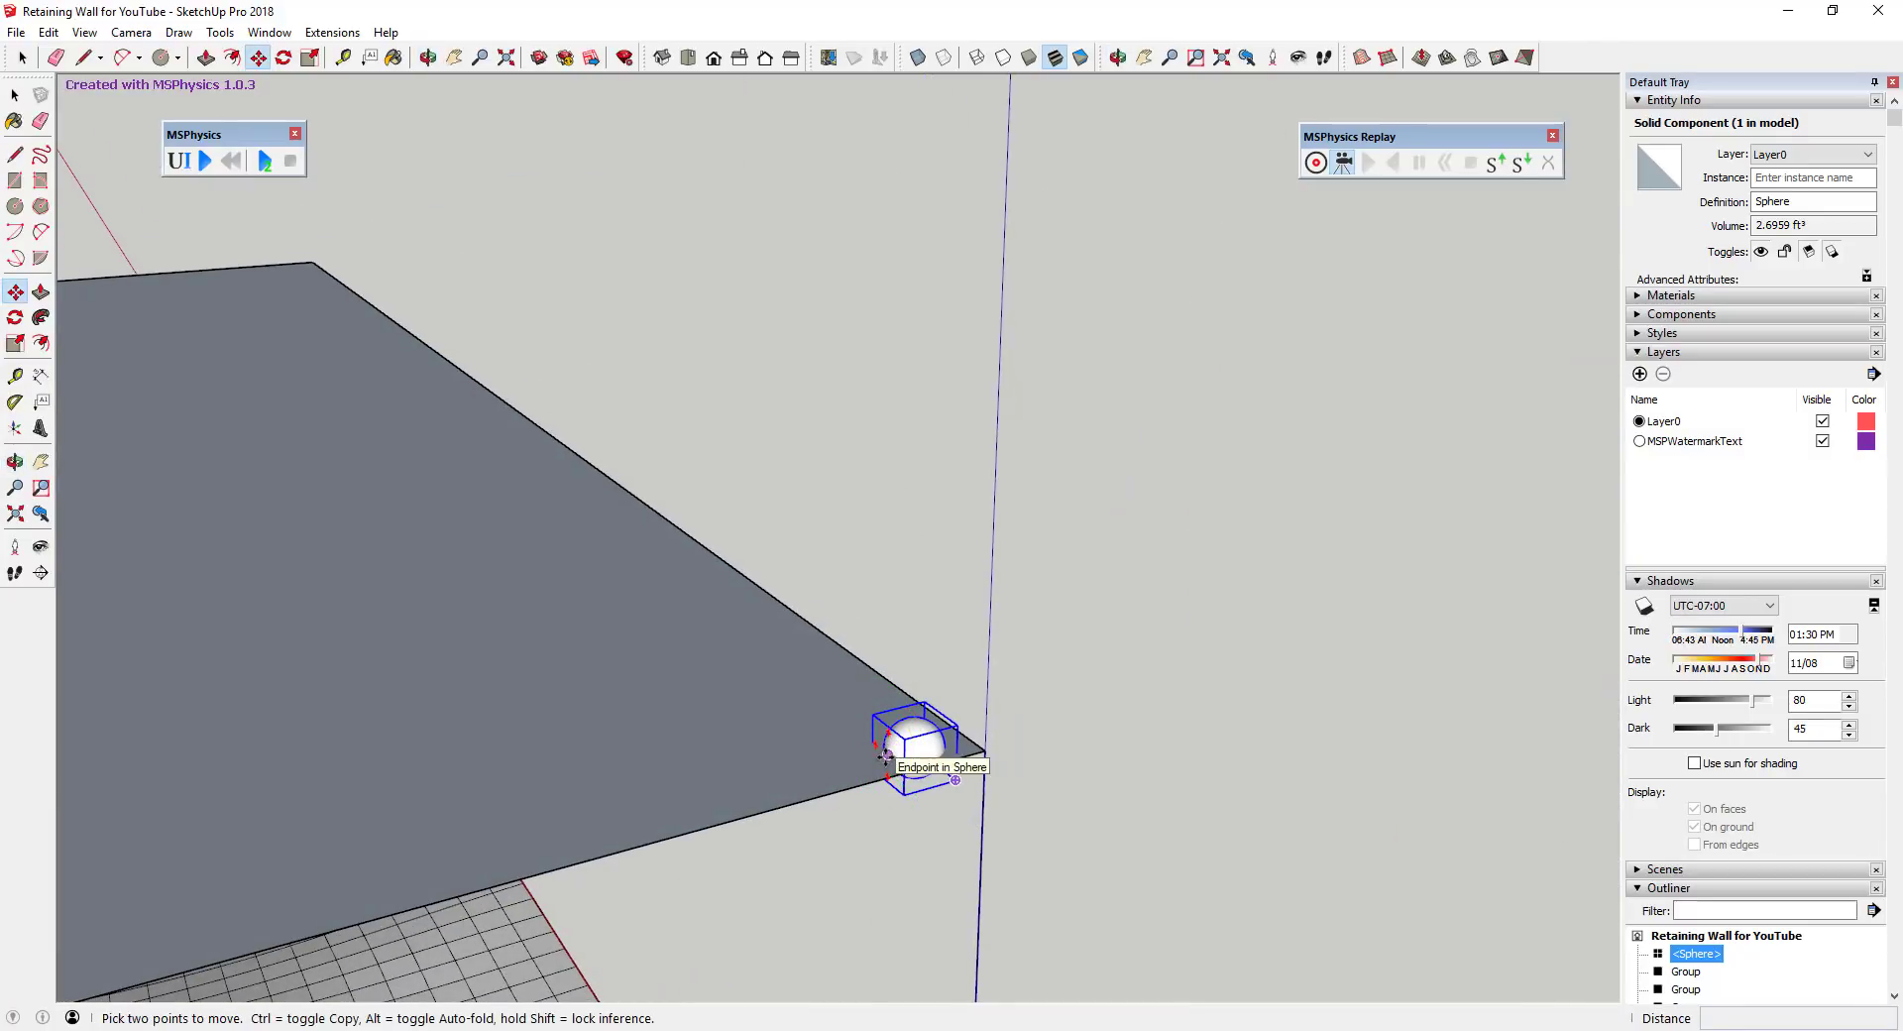
middle_drag(872, 763, 849, 770)
key(space)
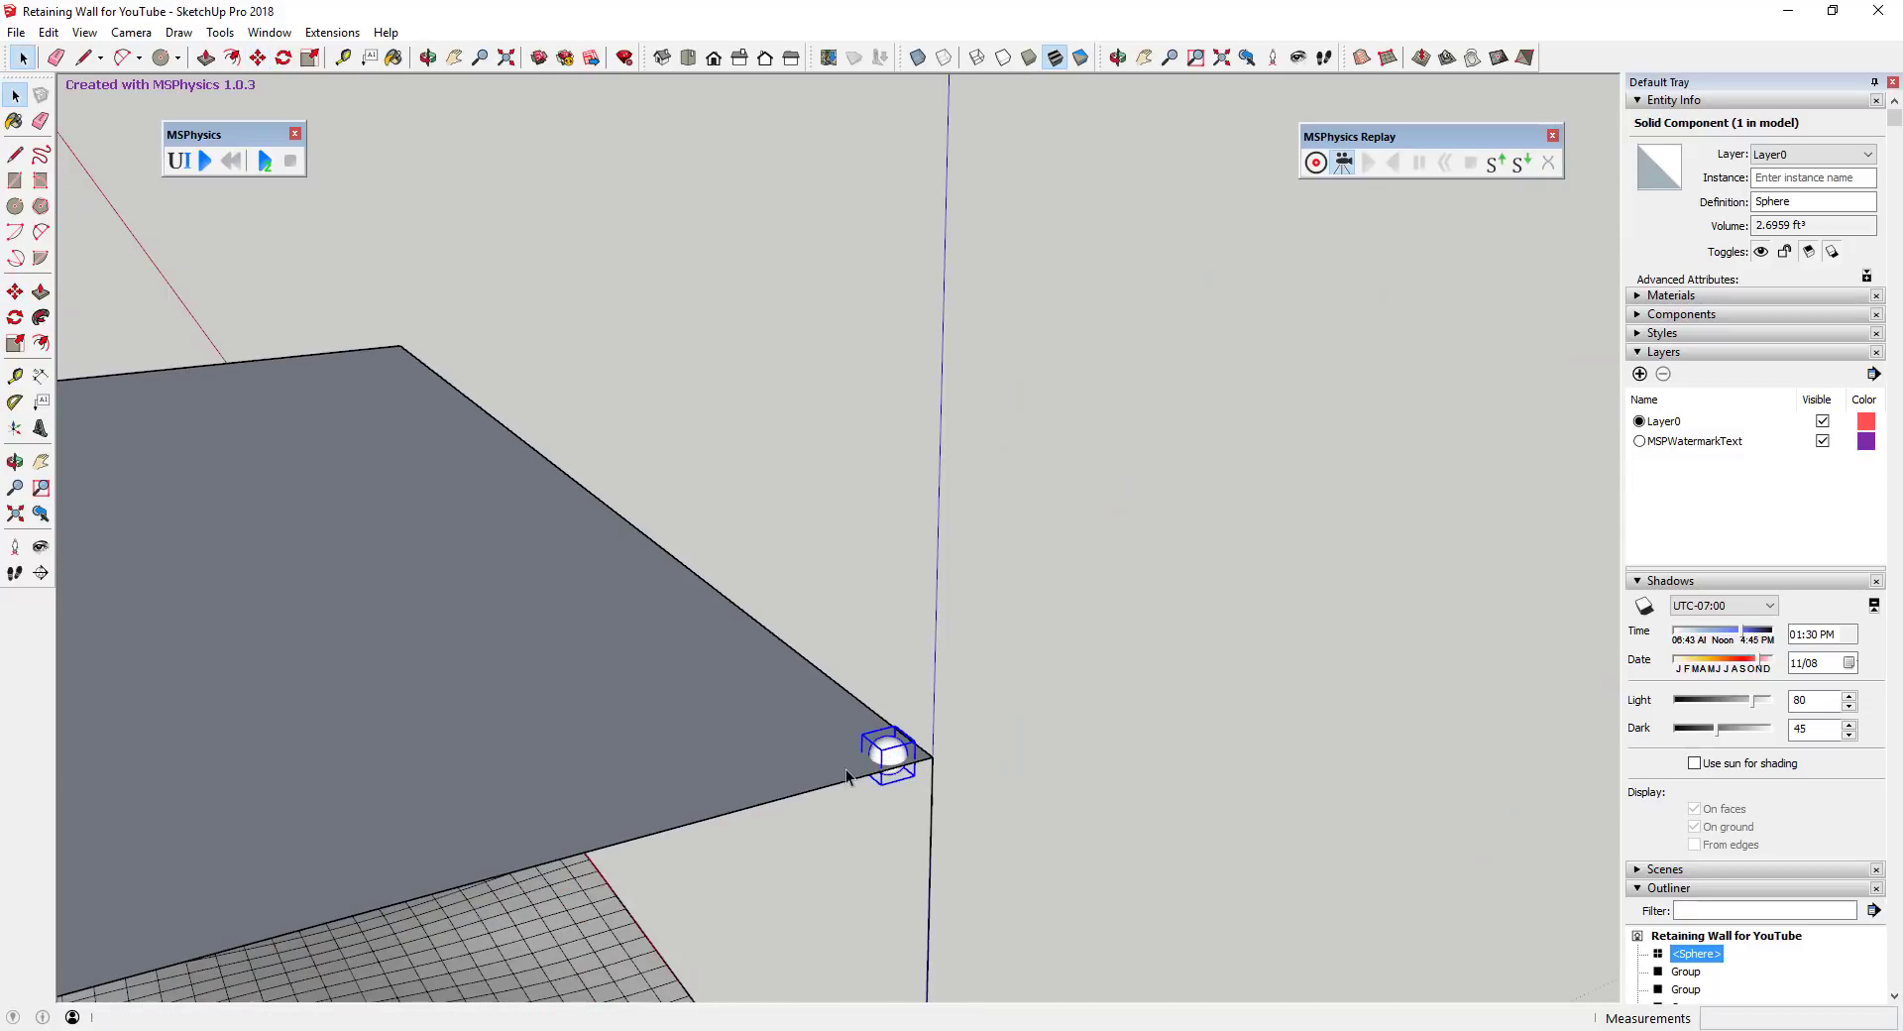
key(m)
scroll(867, 761, up, 2)
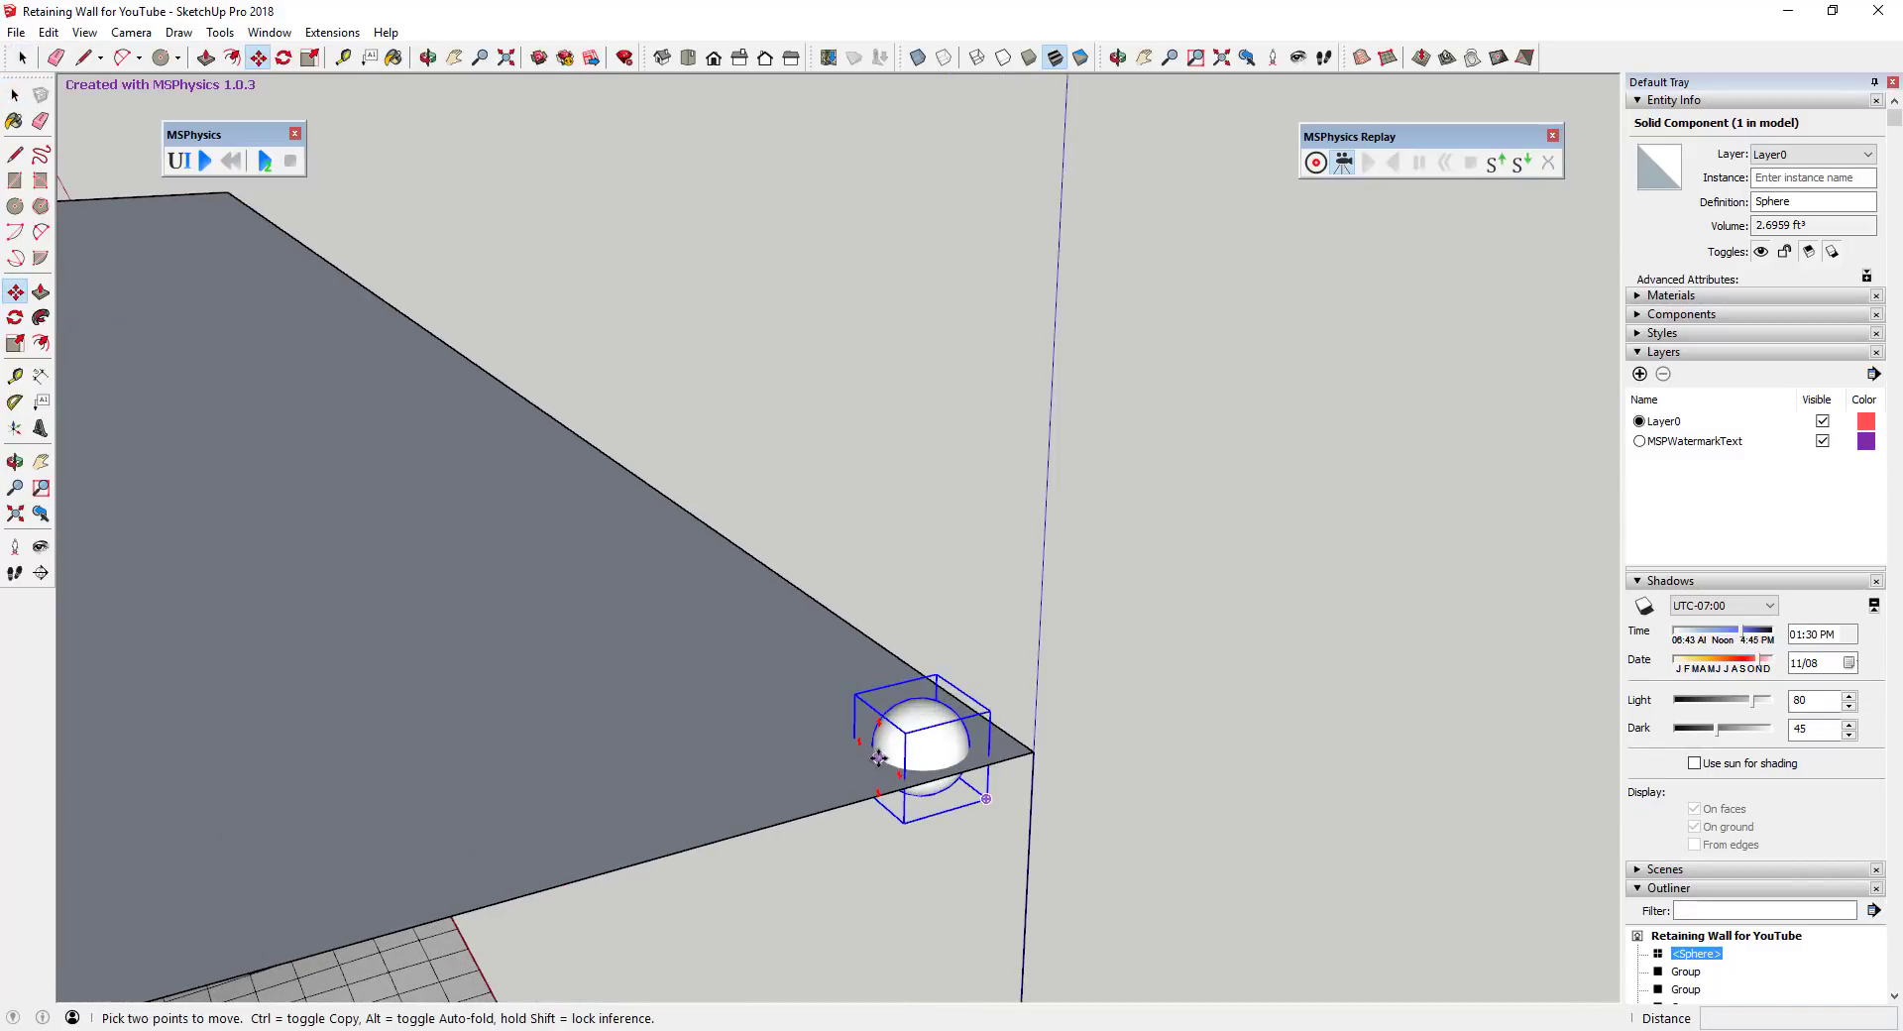
click(880, 758)
scroll(882, 758, down, 4)
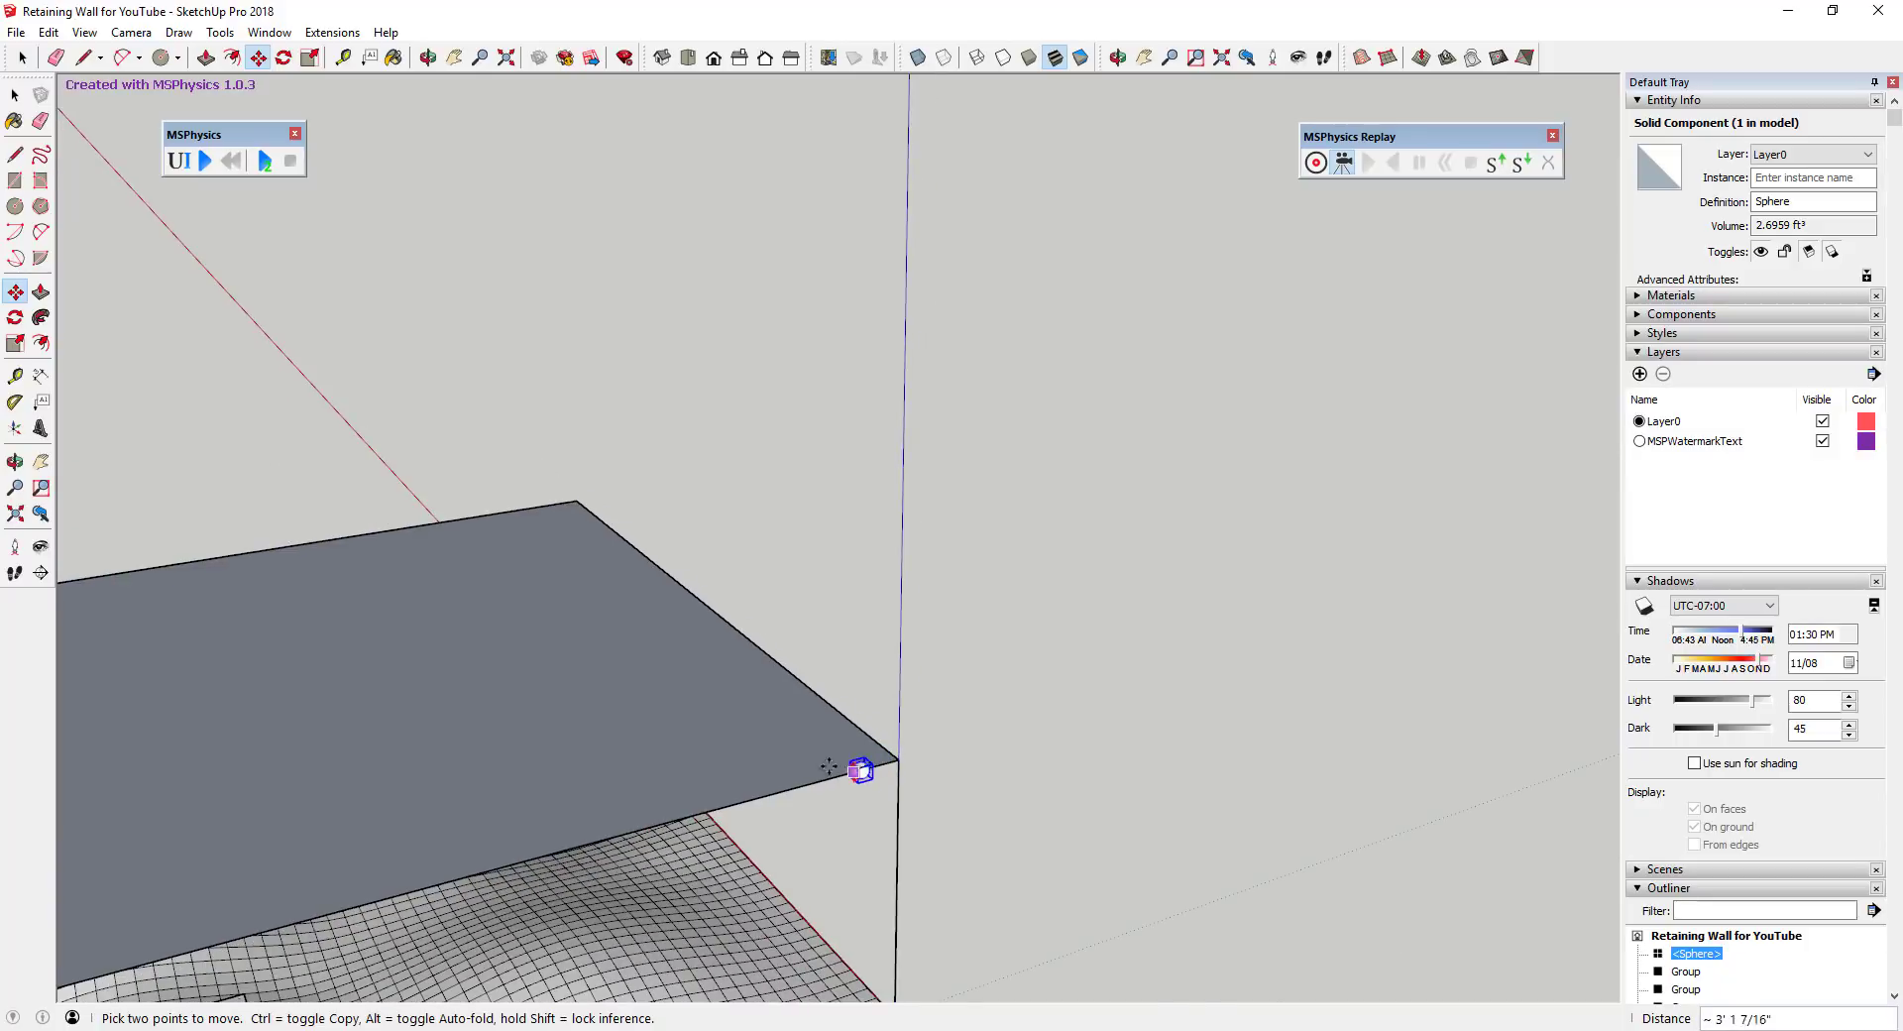
key(ctrl)
scroll(714, 769, down, 3)
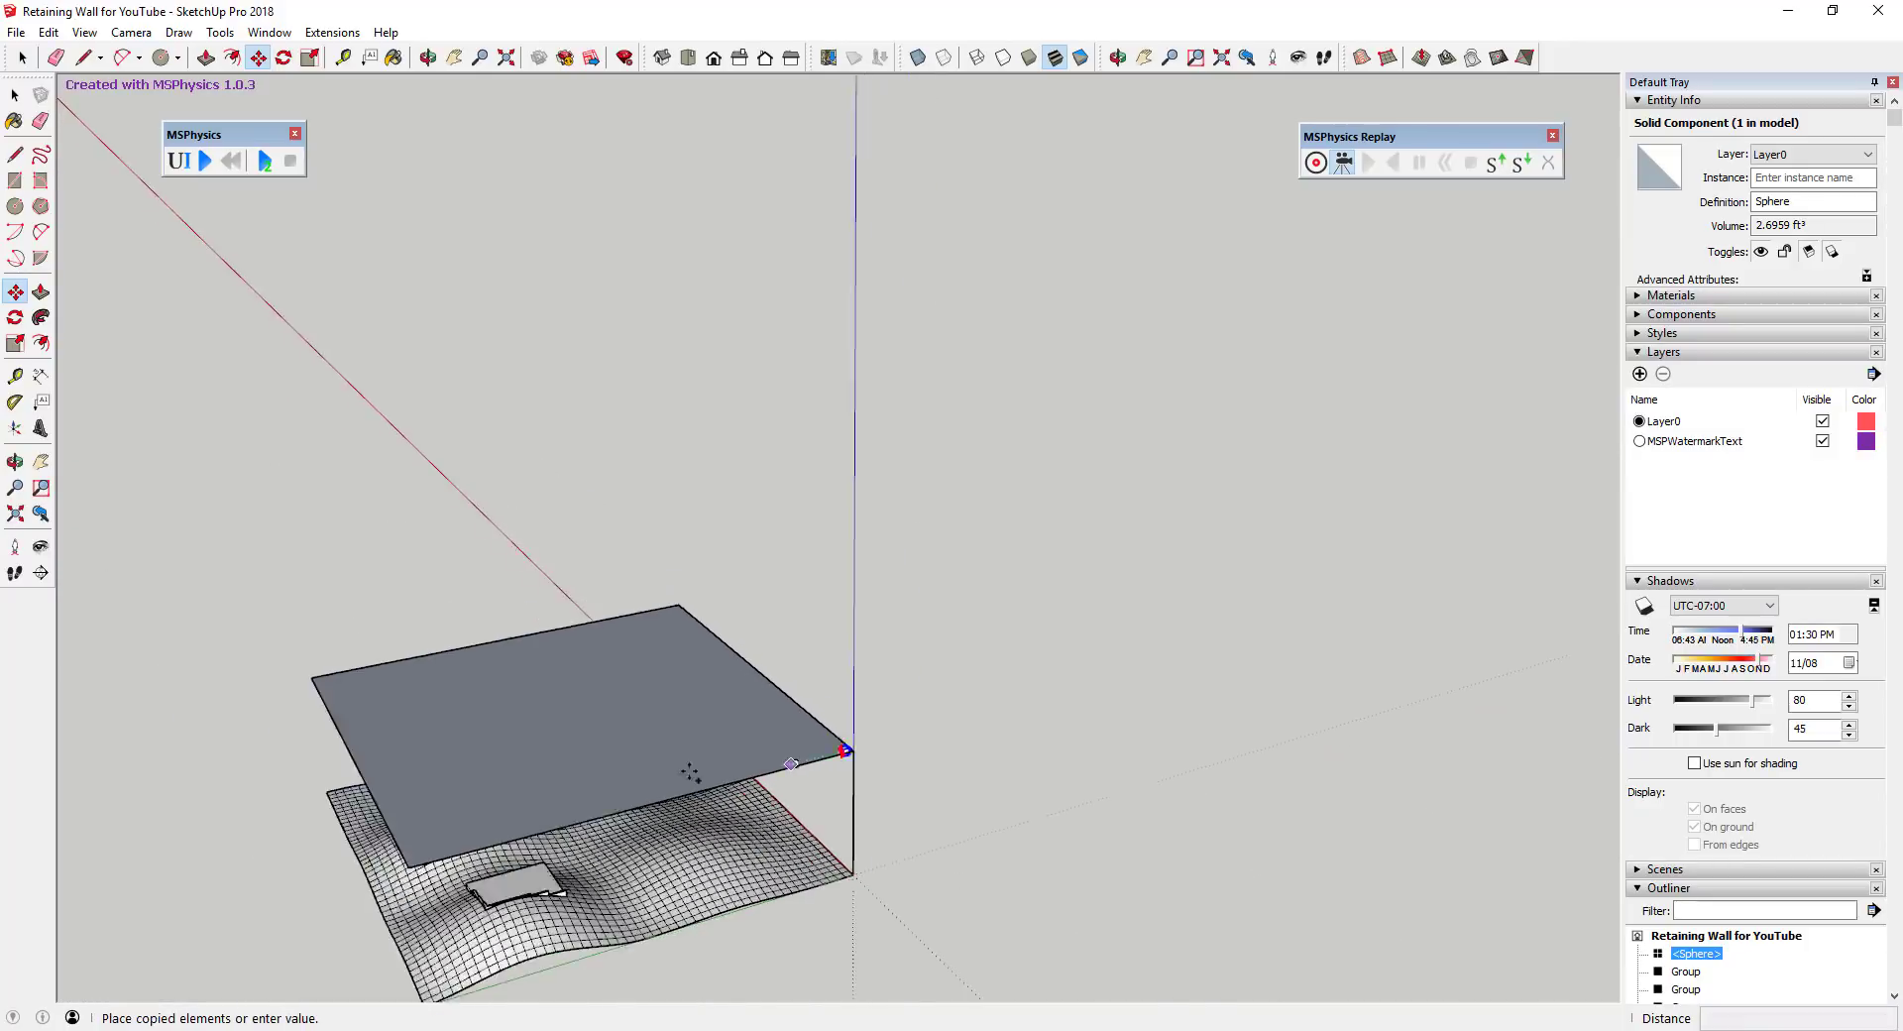
scroll(540, 831, up, 1)
scroll(540, 830, up, 2)
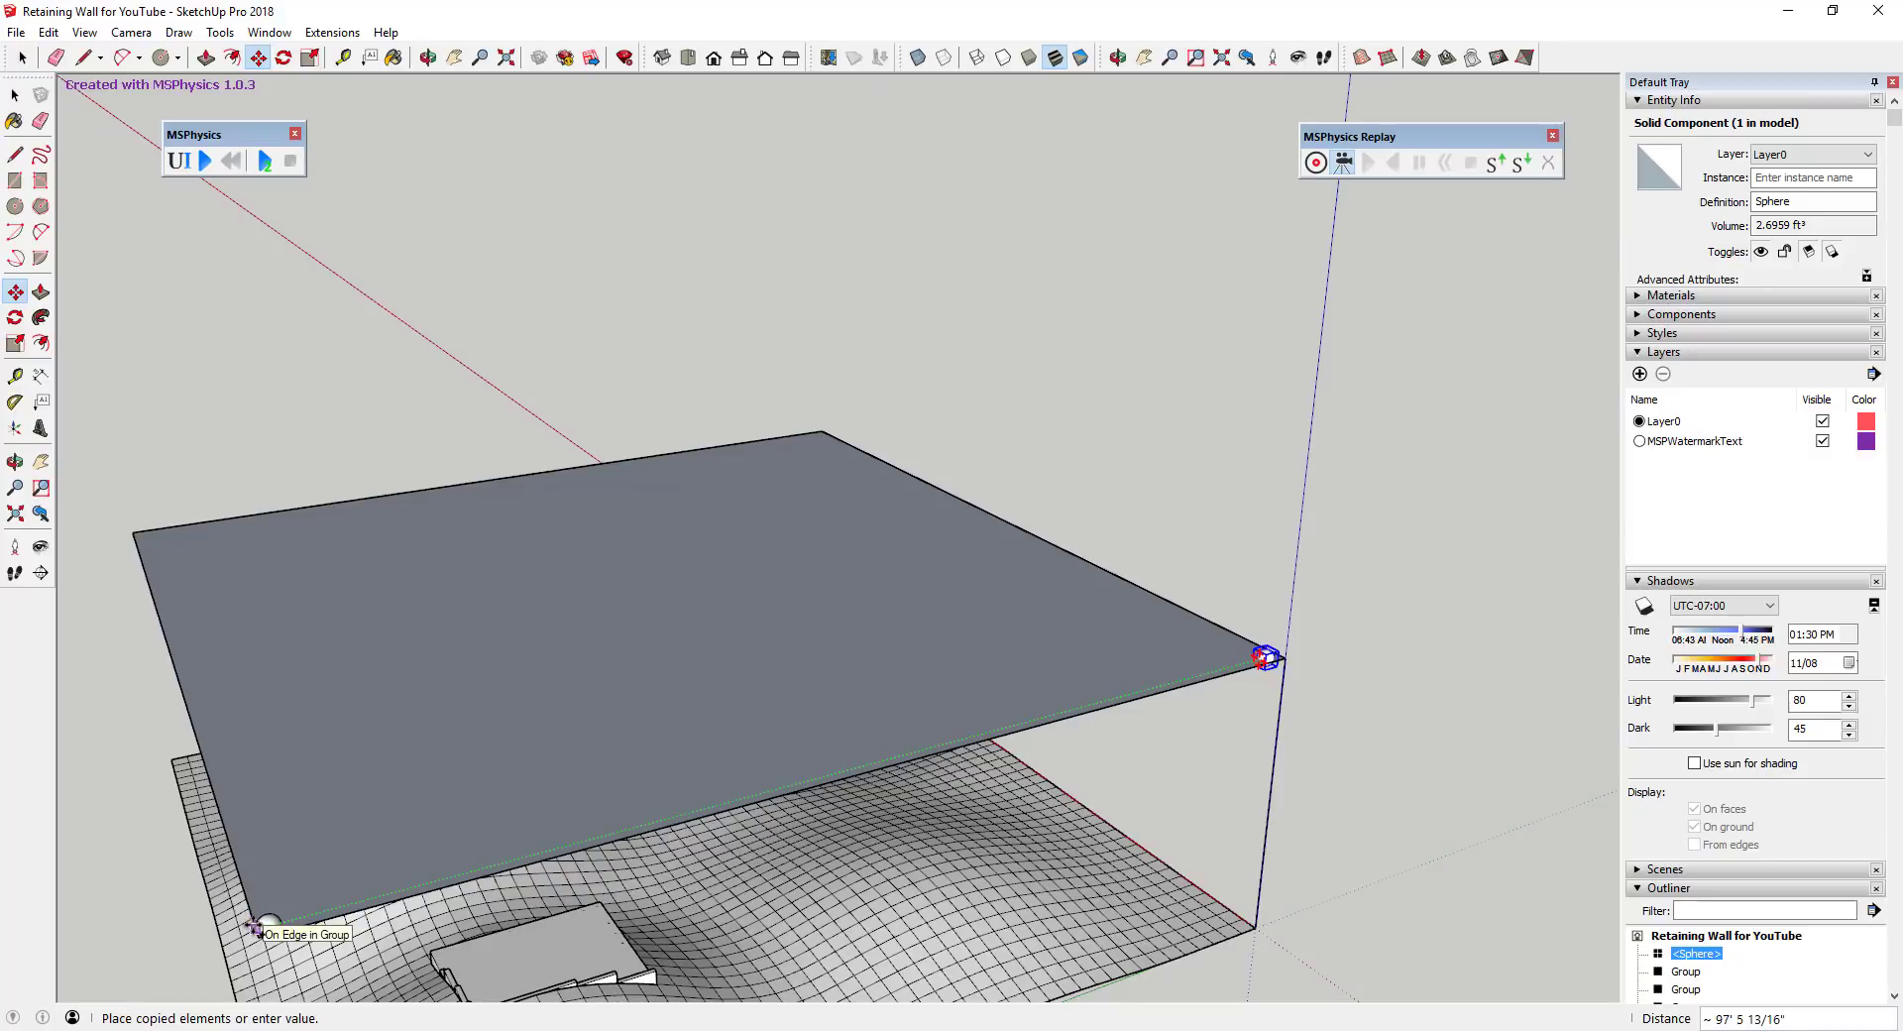
click(251, 914)
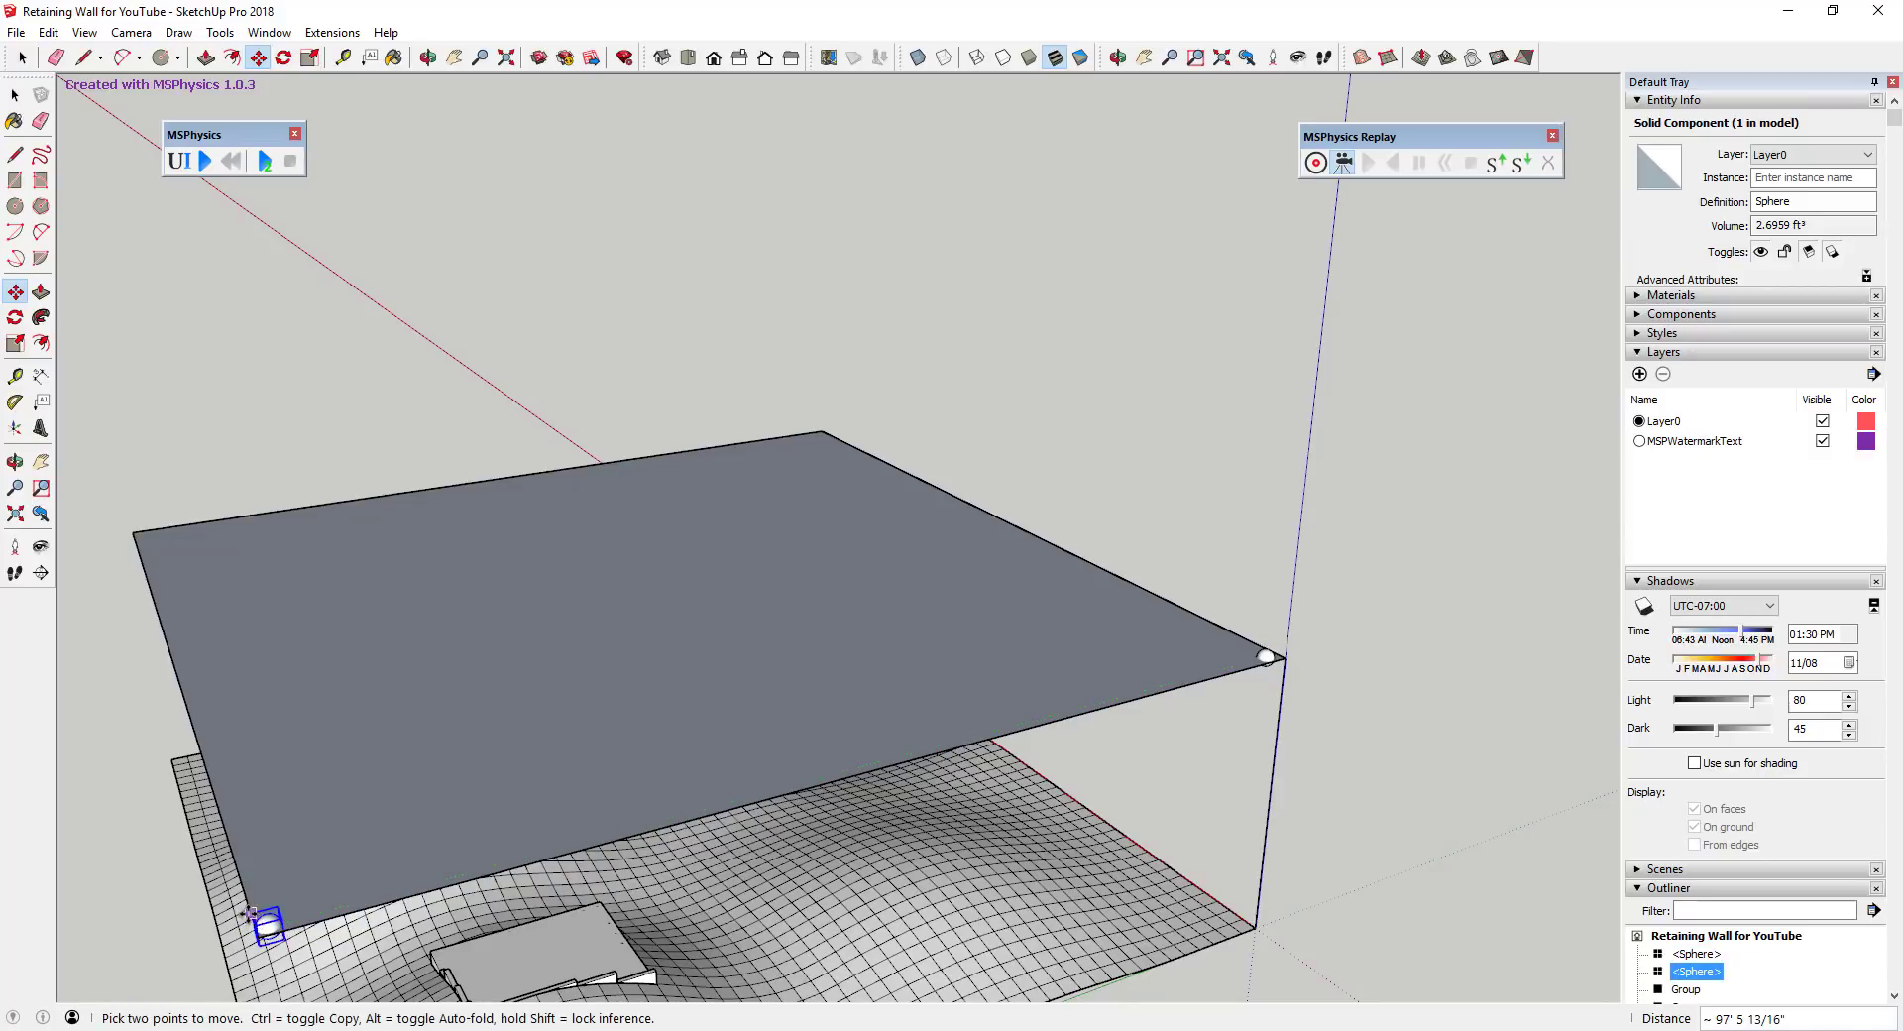
Divide the distance between the two spheres into 20 equal spaces to fill the edge with copies.
mouse_move(805, 870)
middle_down()
mouse_move(693, 872)
mouse_move(264, 747)
mouse_move(426, 793)
mouse_move(480, 775)
middle_up()
scroll(479, 774, down, 5)
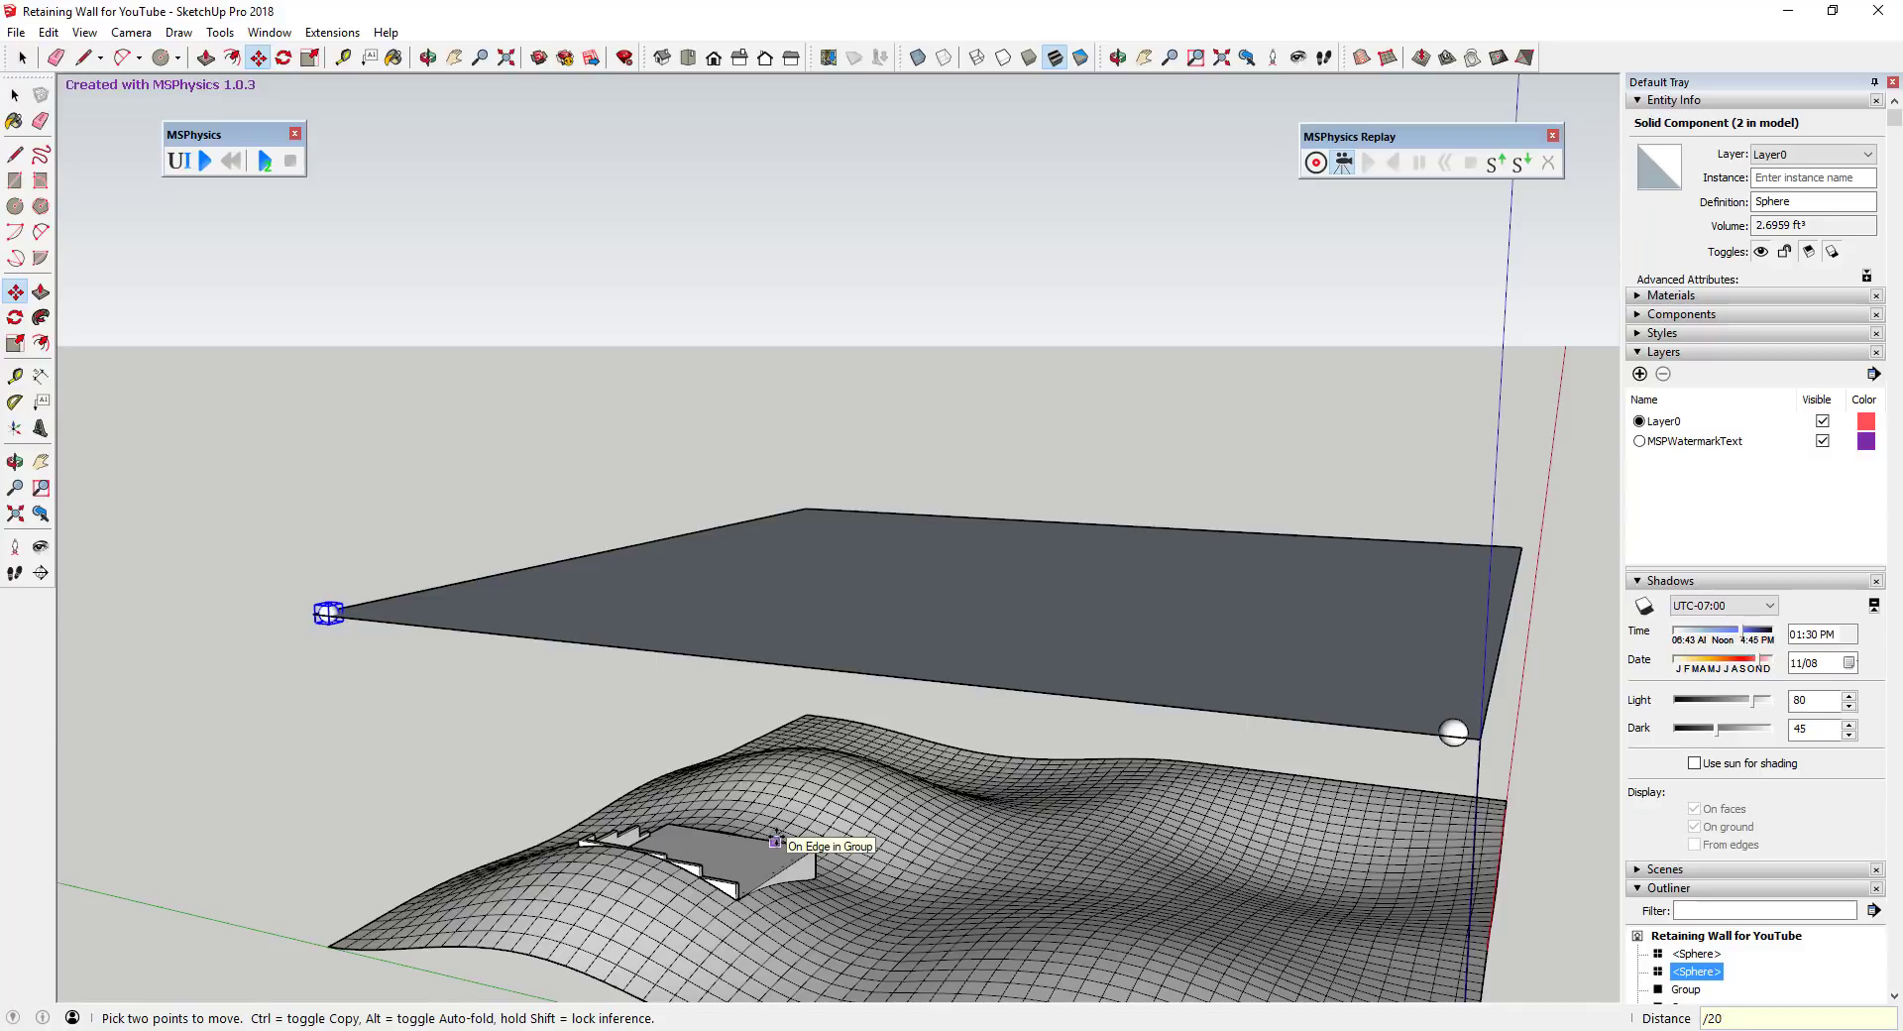
key(Return)
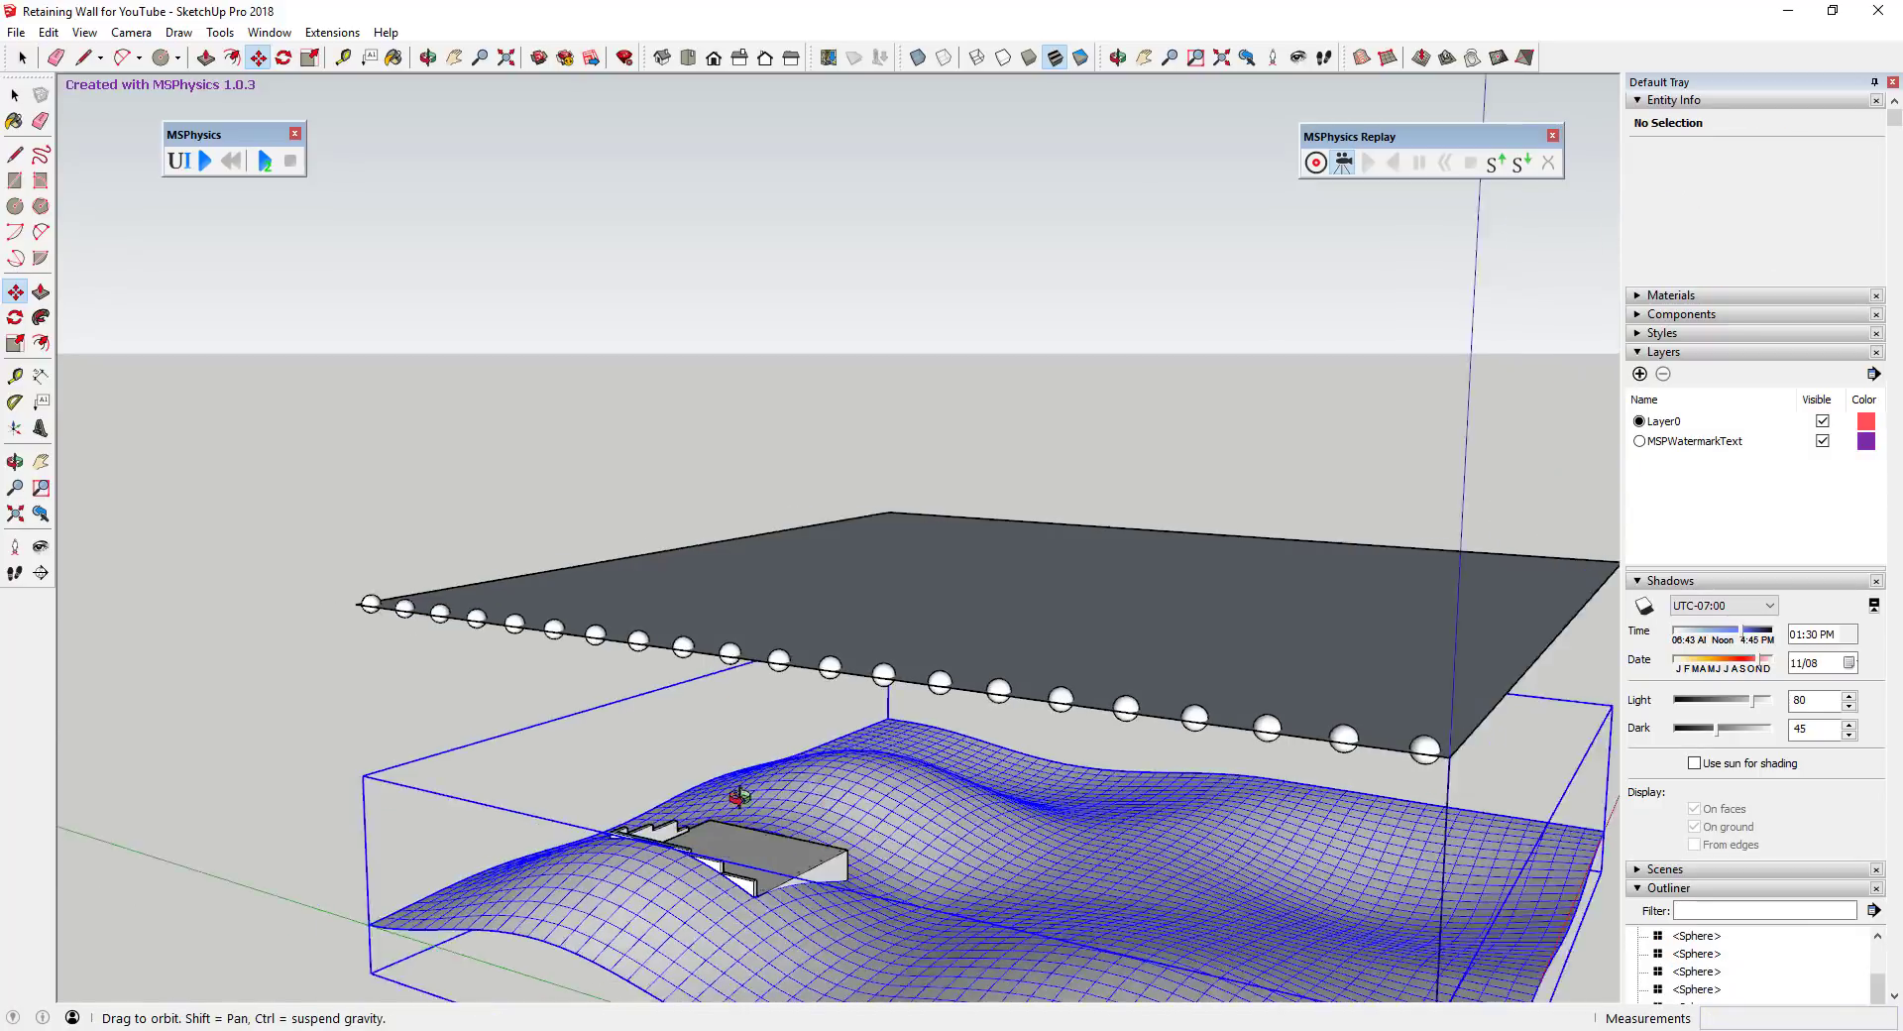
Copy the whole row of spheres to the plane's opposite edge and divide the distance with a /20 array.
middle_drag(739, 796, 578, 551)
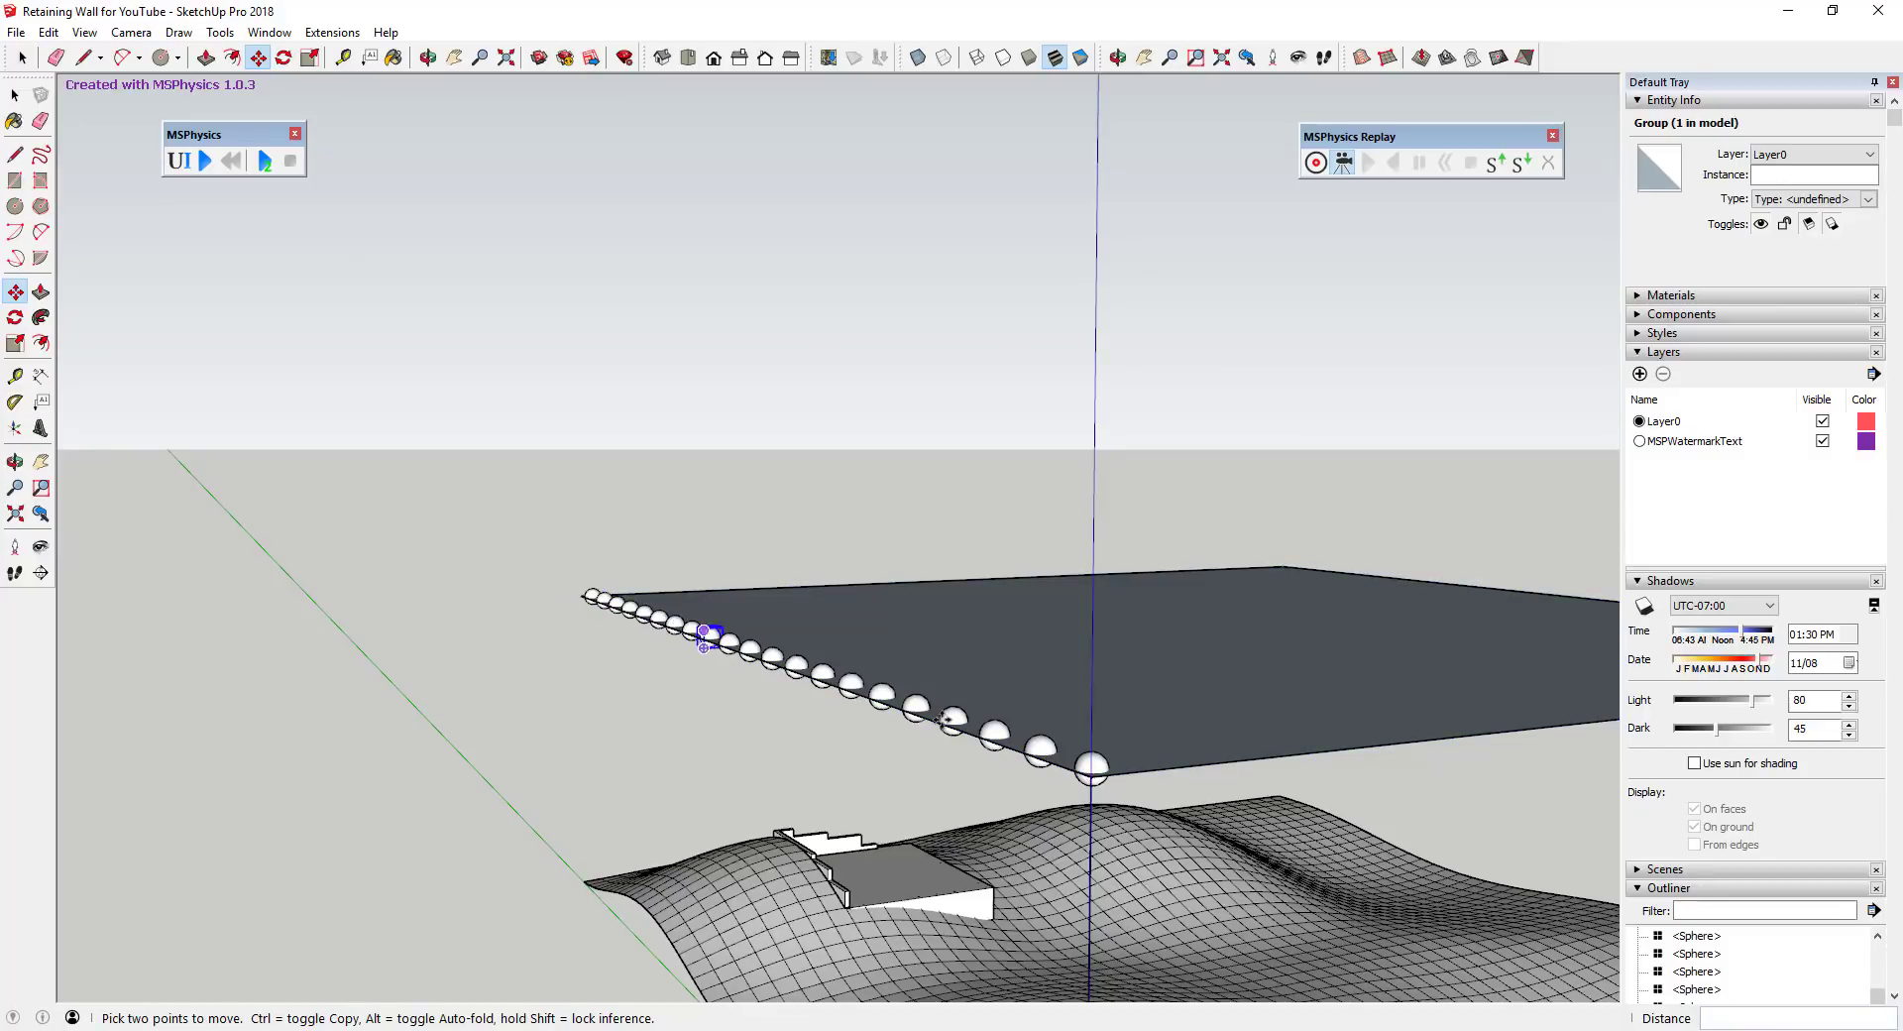
middle_drag(1084, 741, 1032, 785)
key(space)
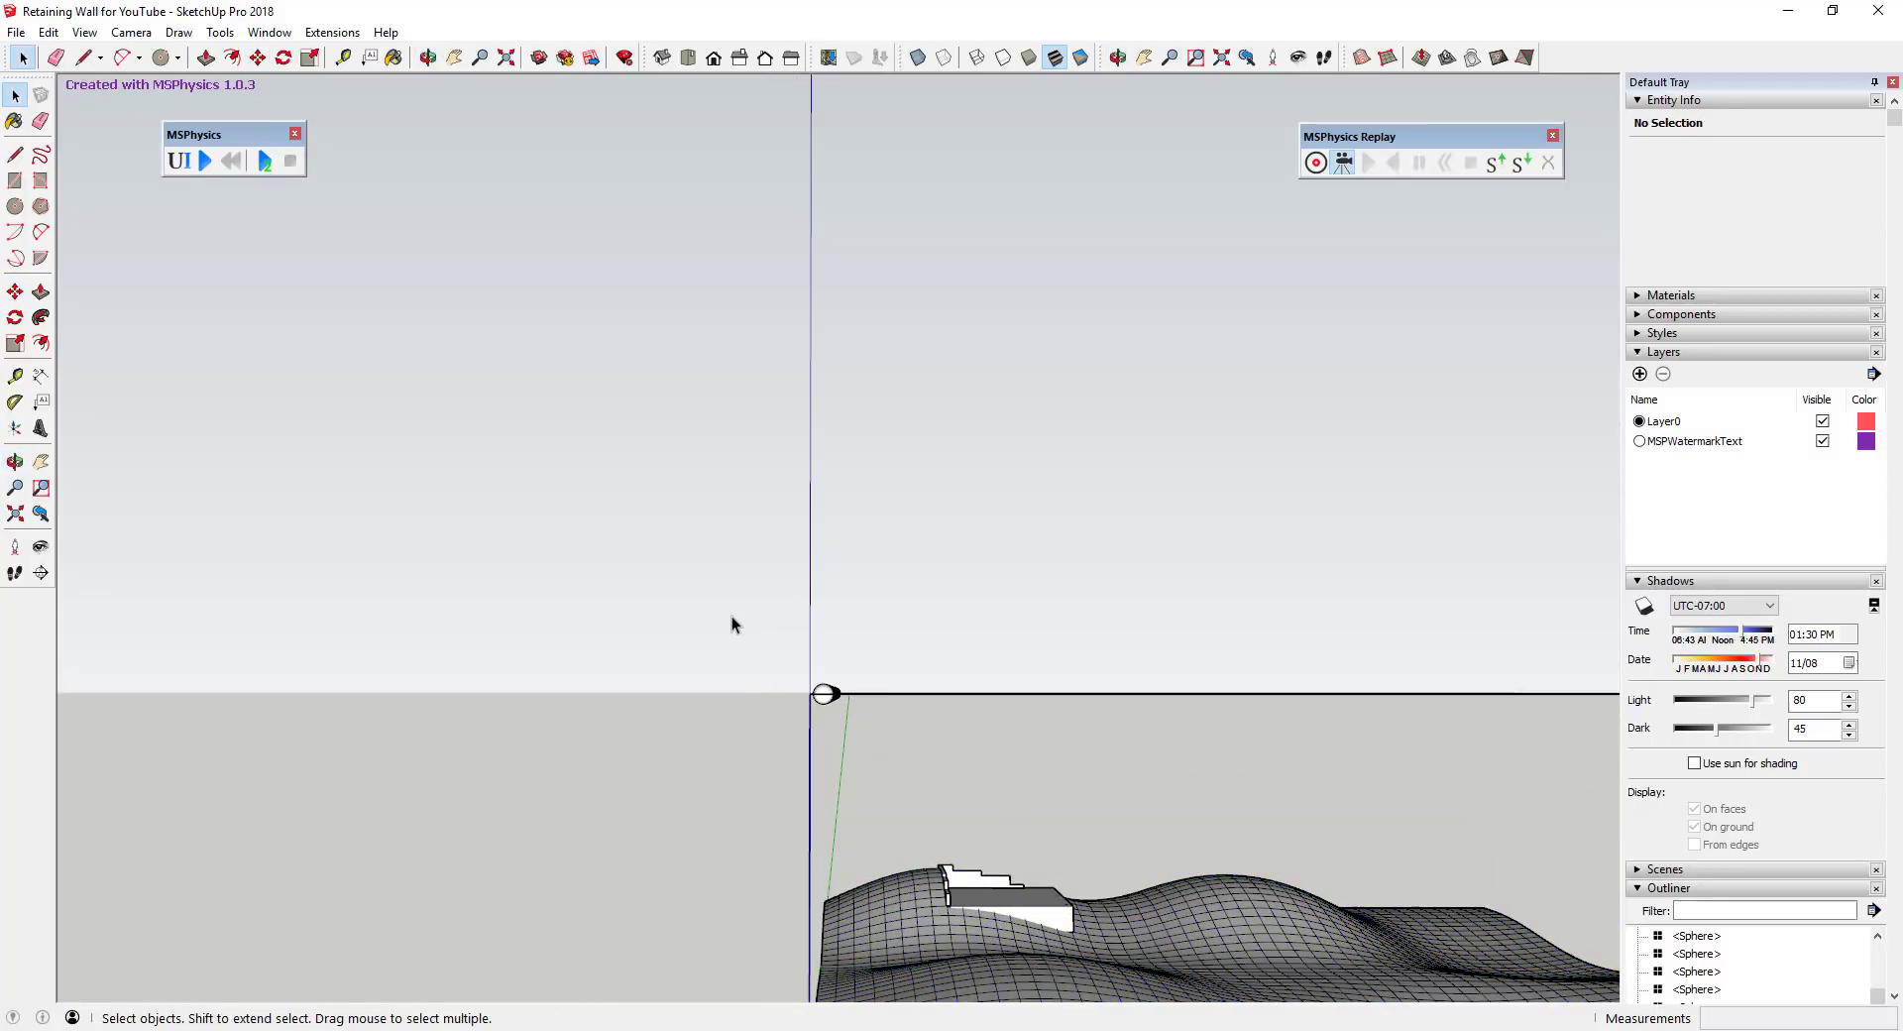
drag(732, 615, 966, 956)
key(o)
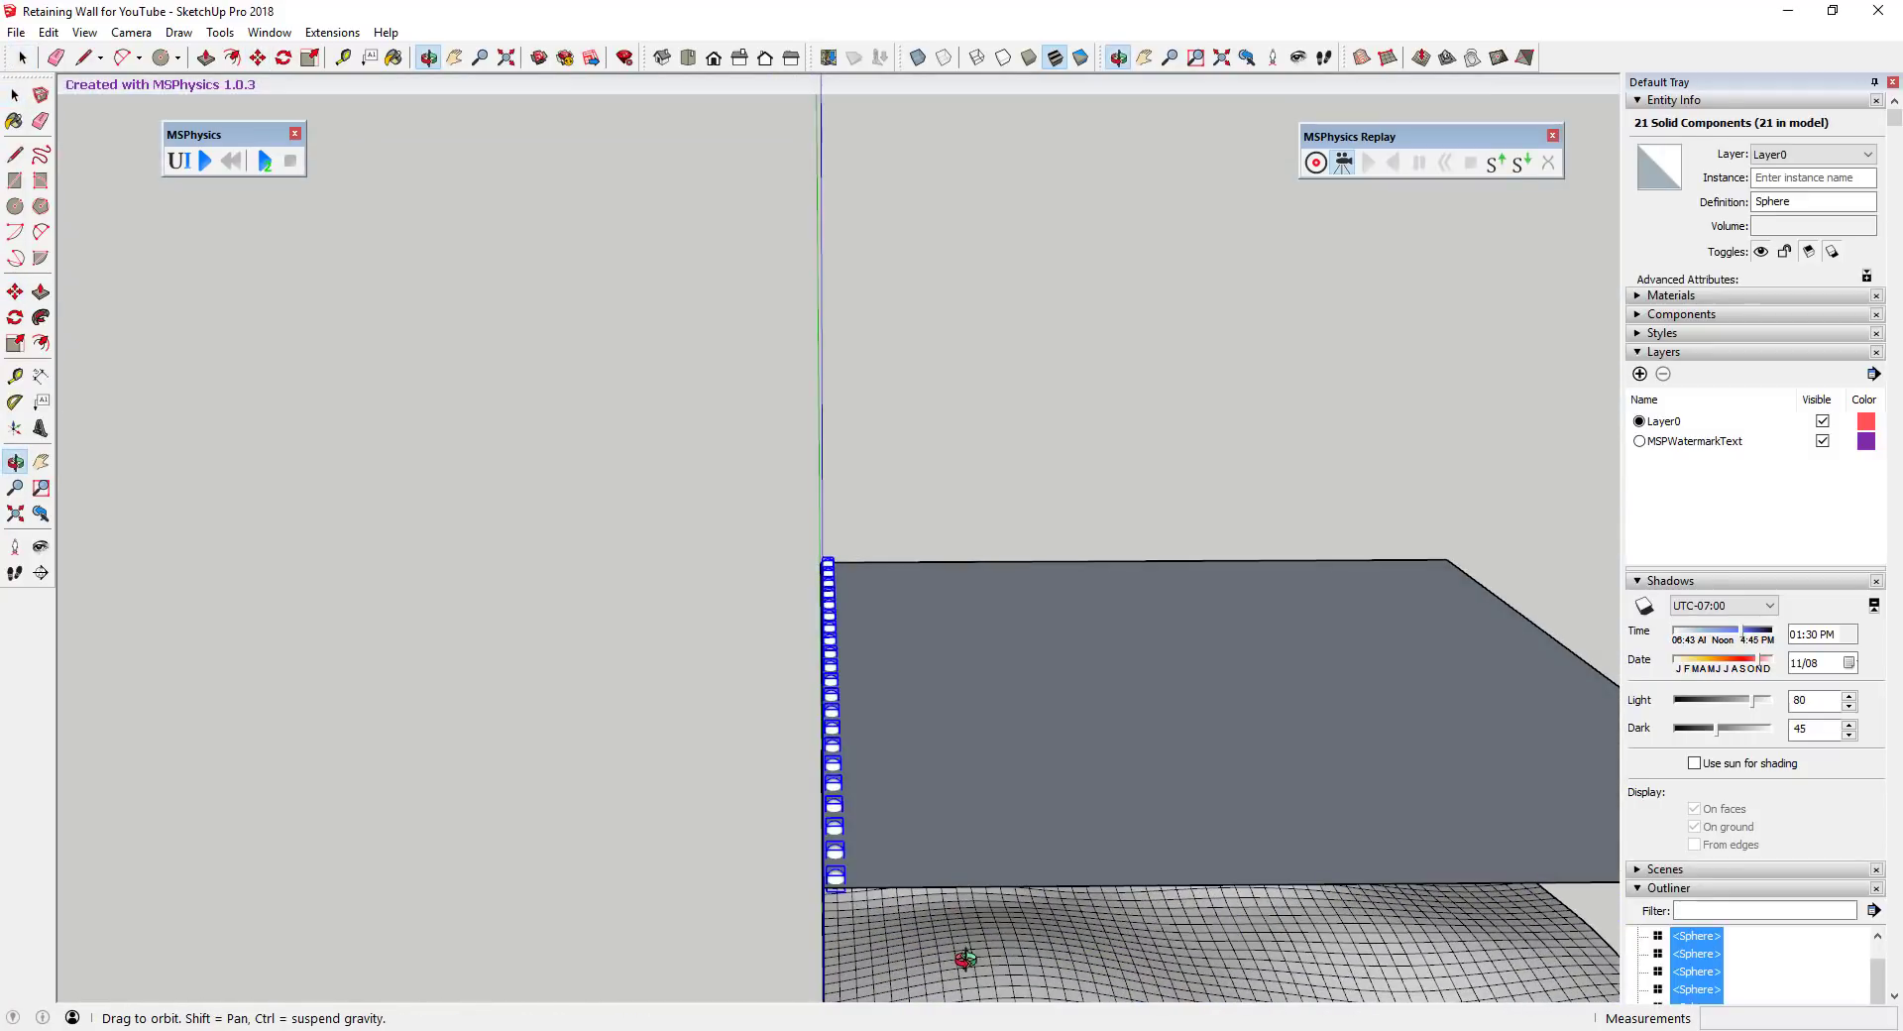
key(space)
scroll(912, 858, down, 3)
key(m)
scroll(900, 845, up, 3)
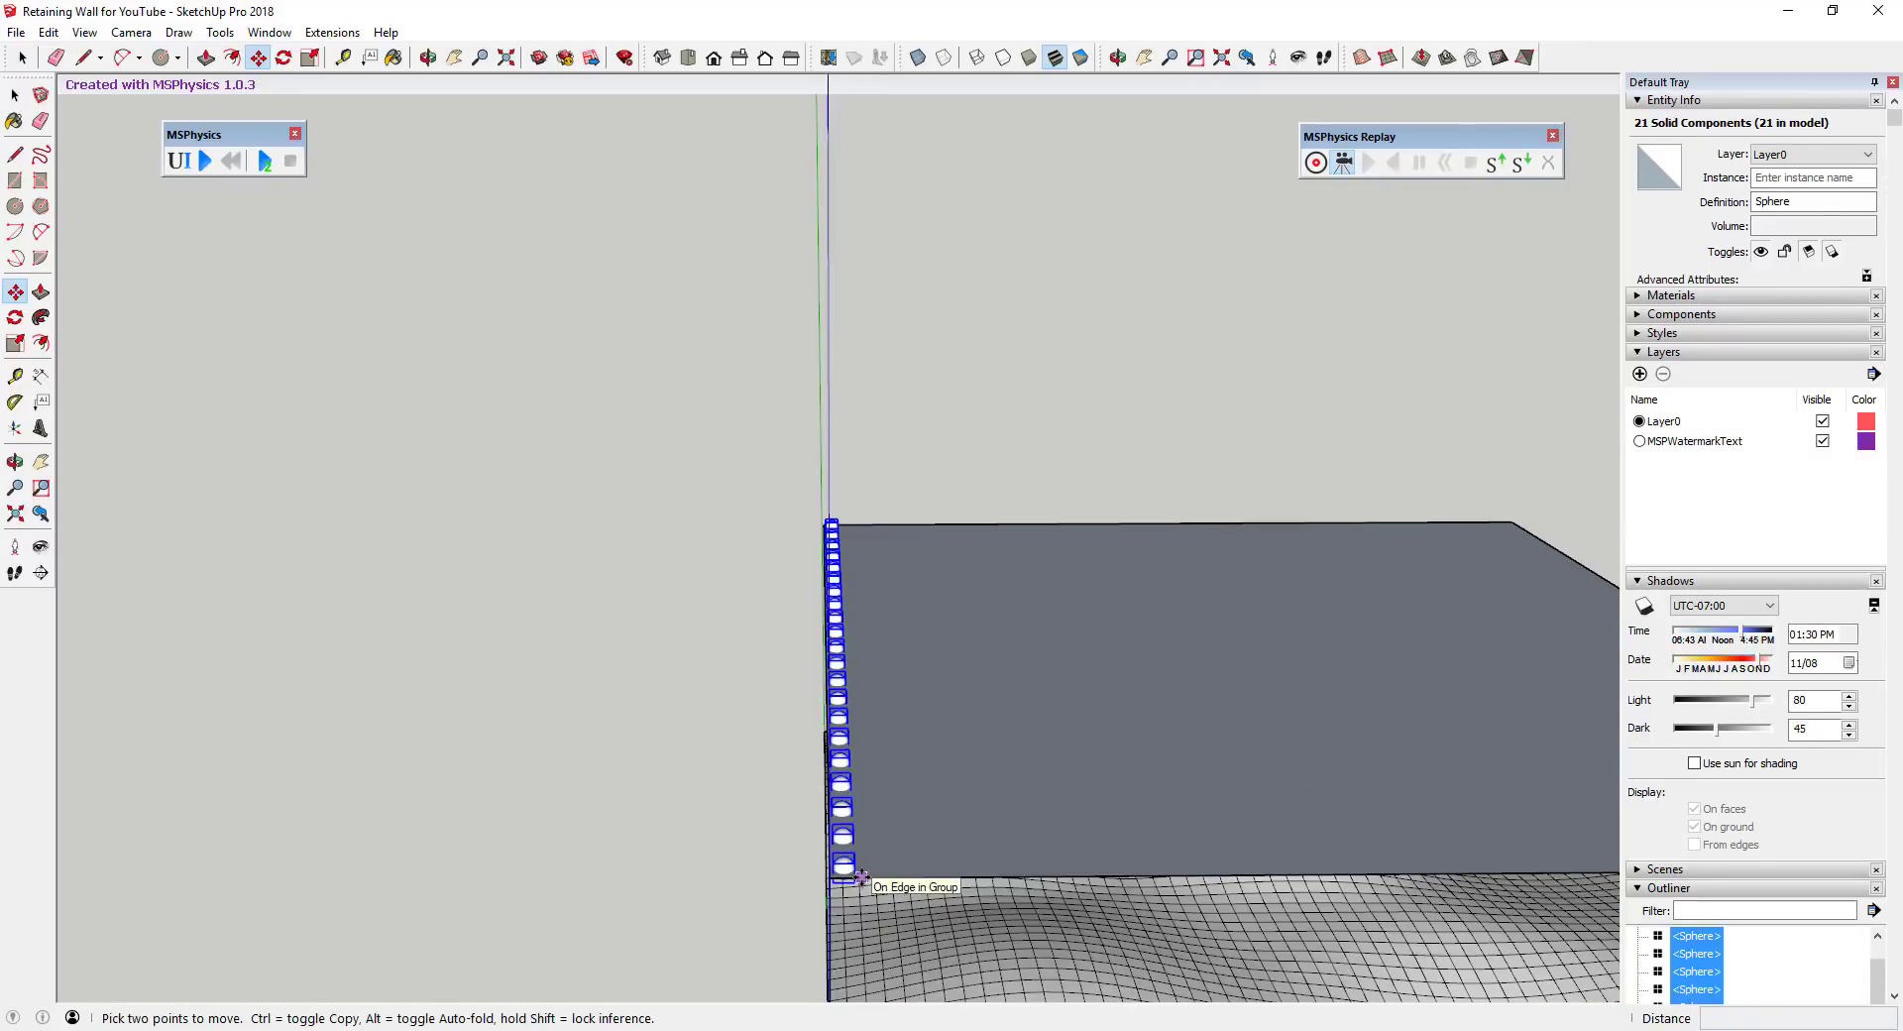
click(859, 877)
key(ctrl)
scroll(922, 885, down, 3)
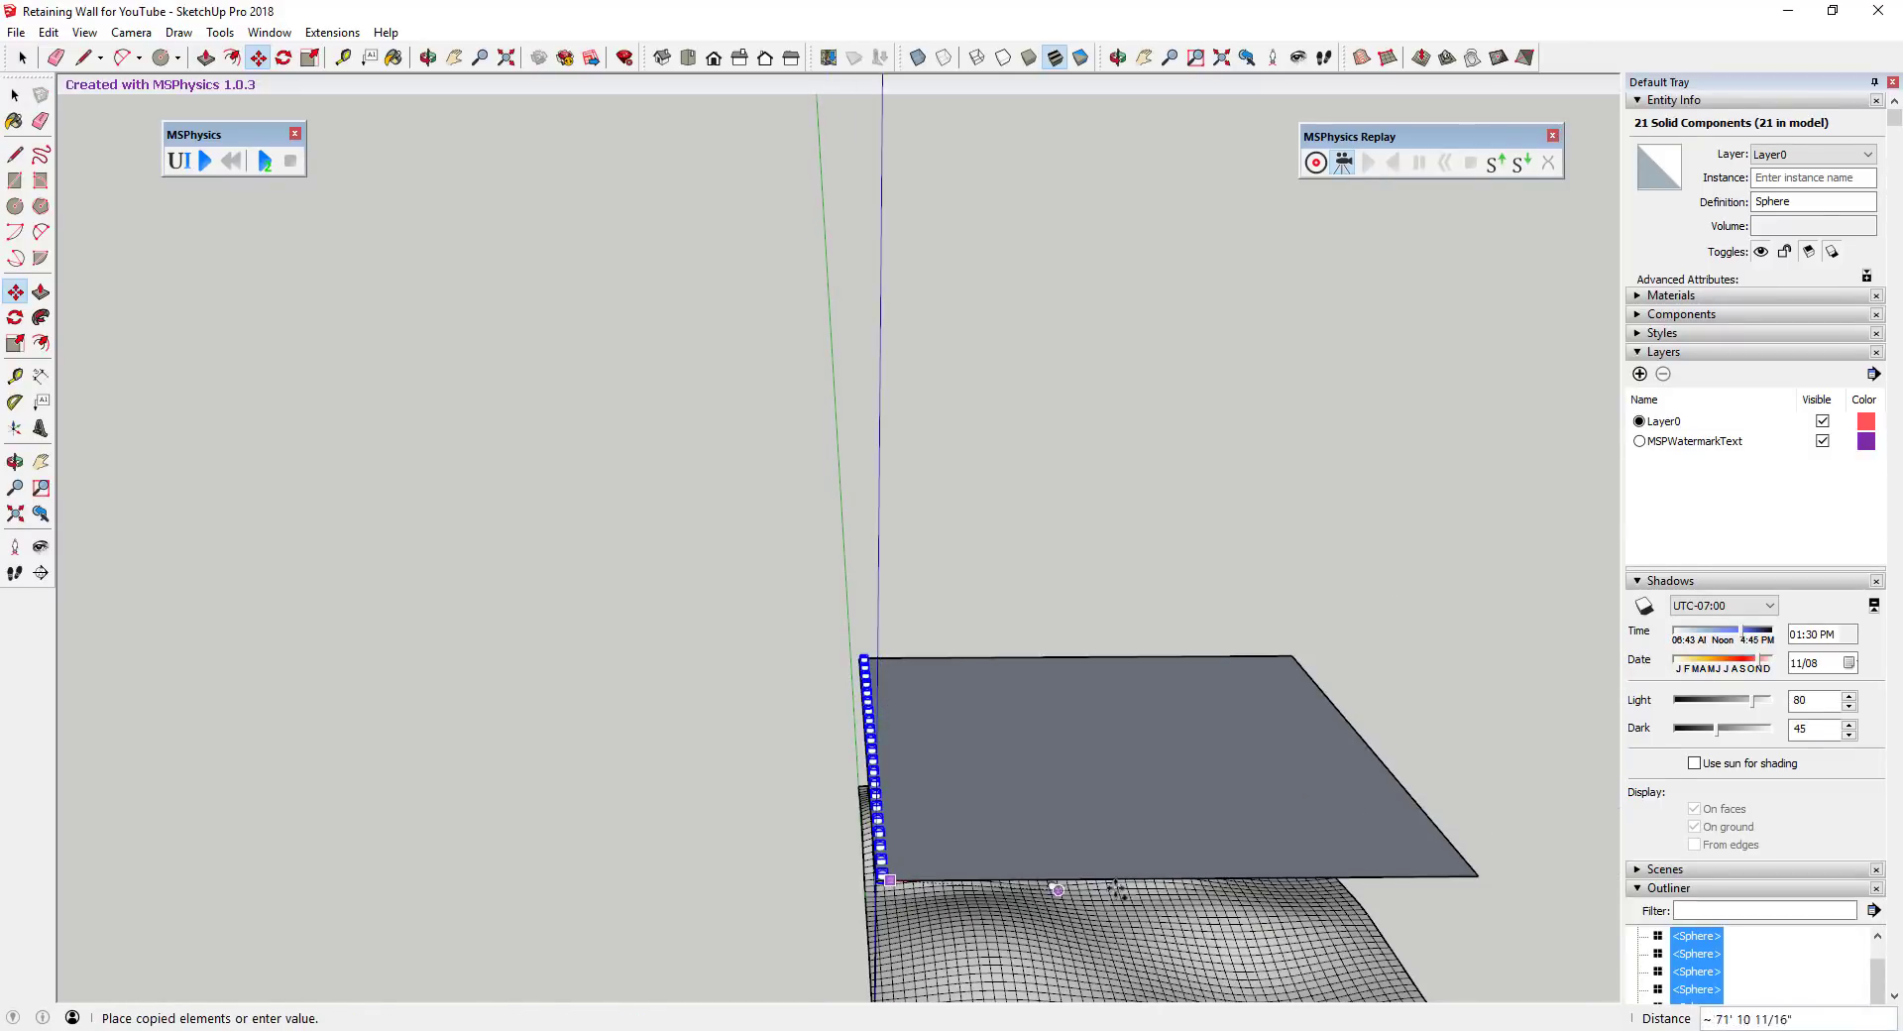
click(1477, 878)
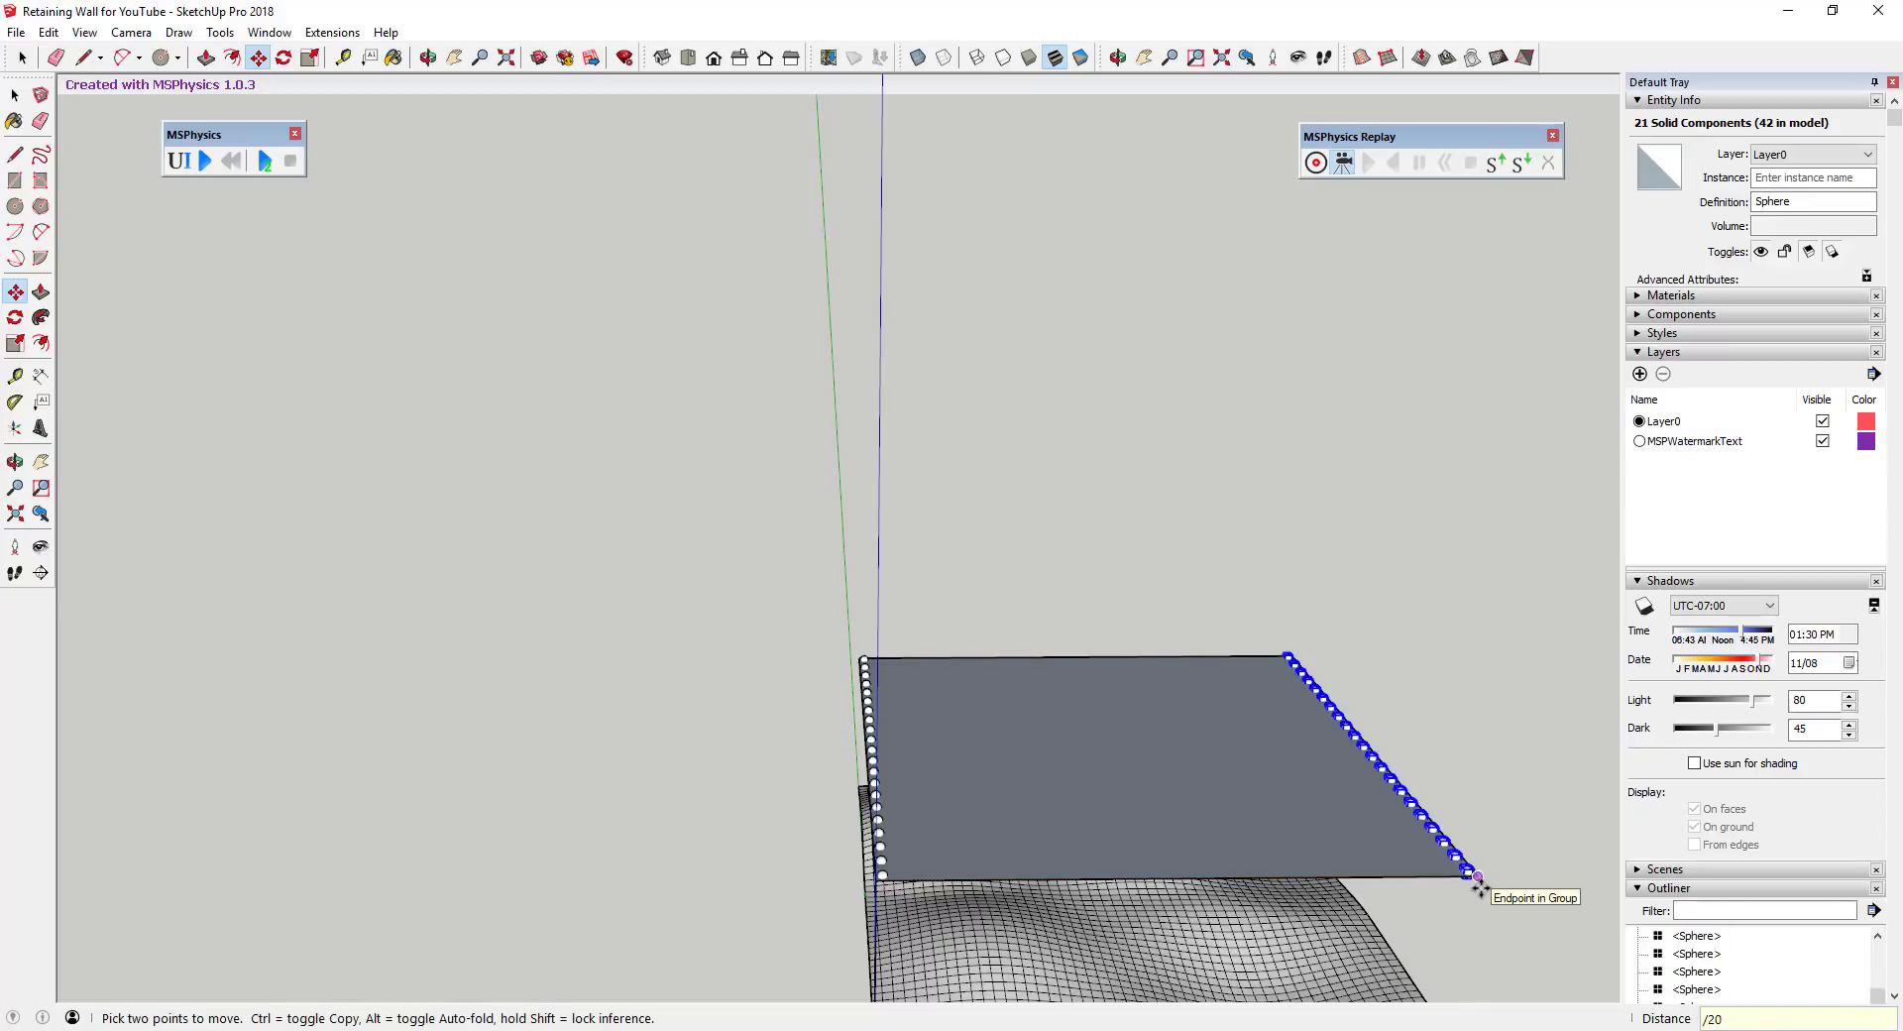
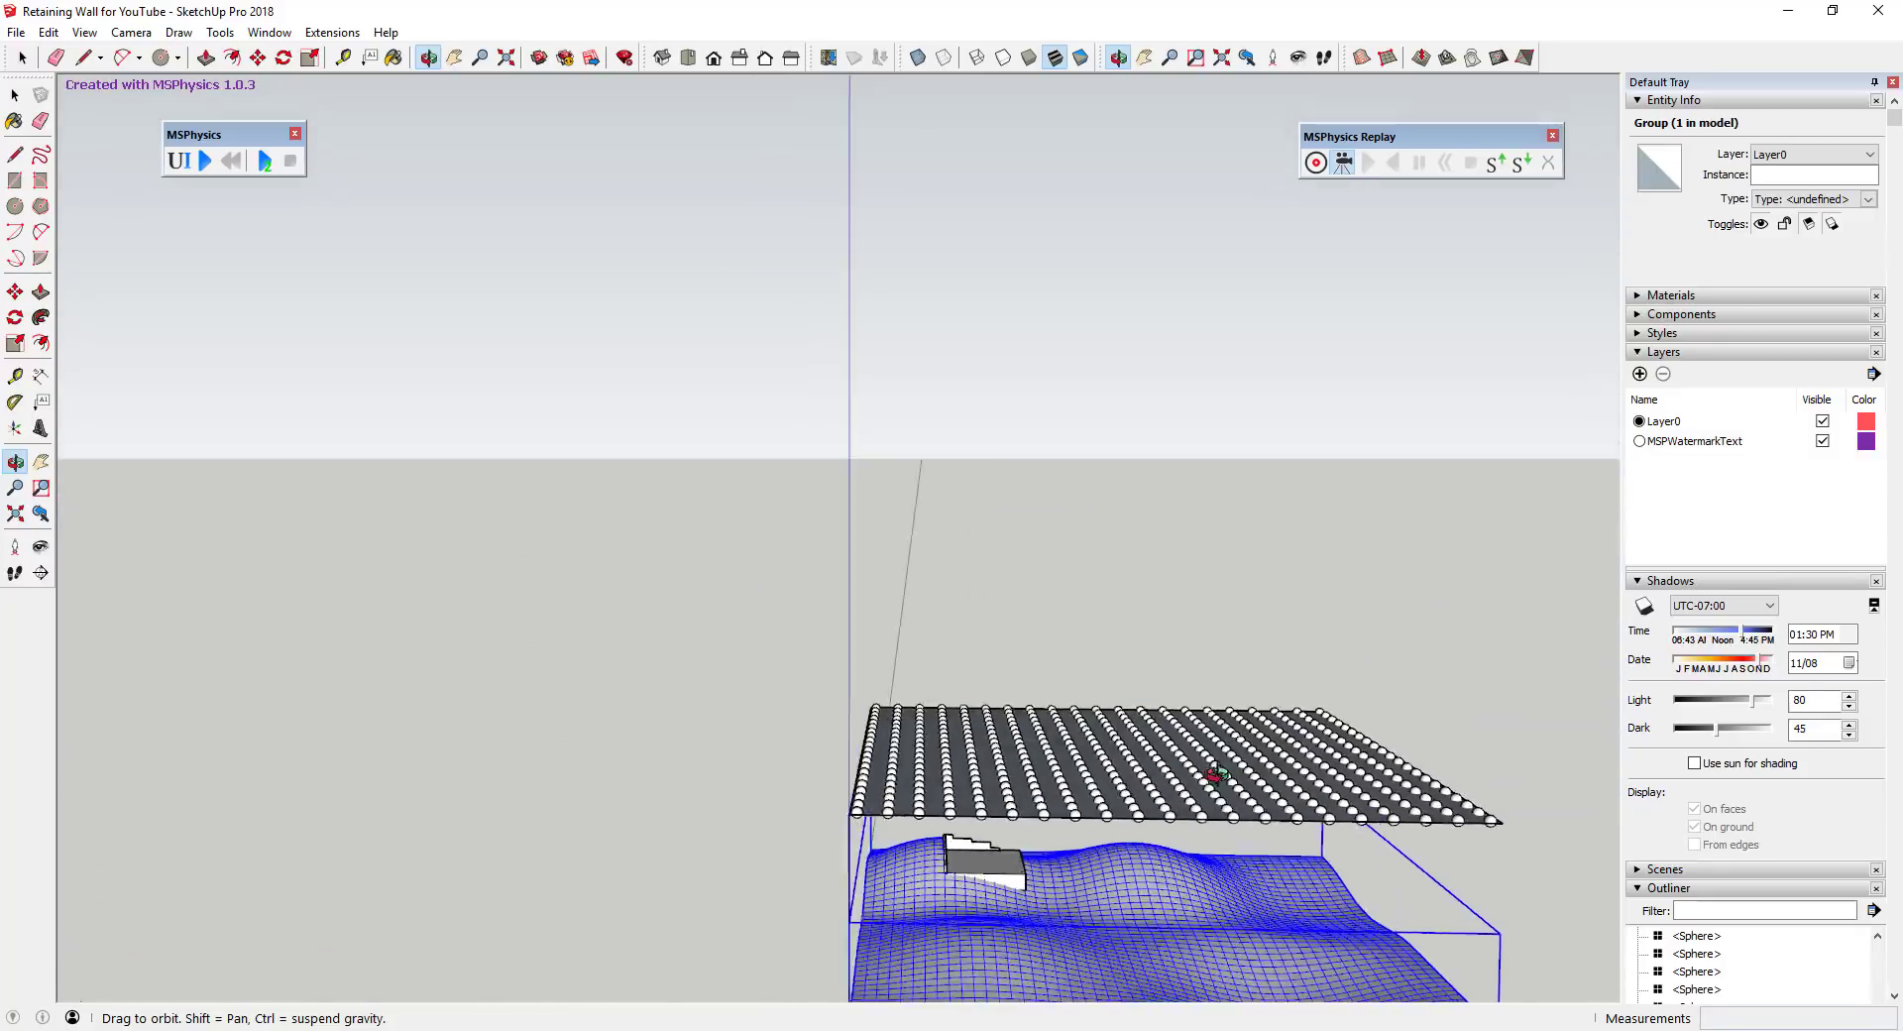
Change the array of sphere rows across the plane to /30.
key(m)
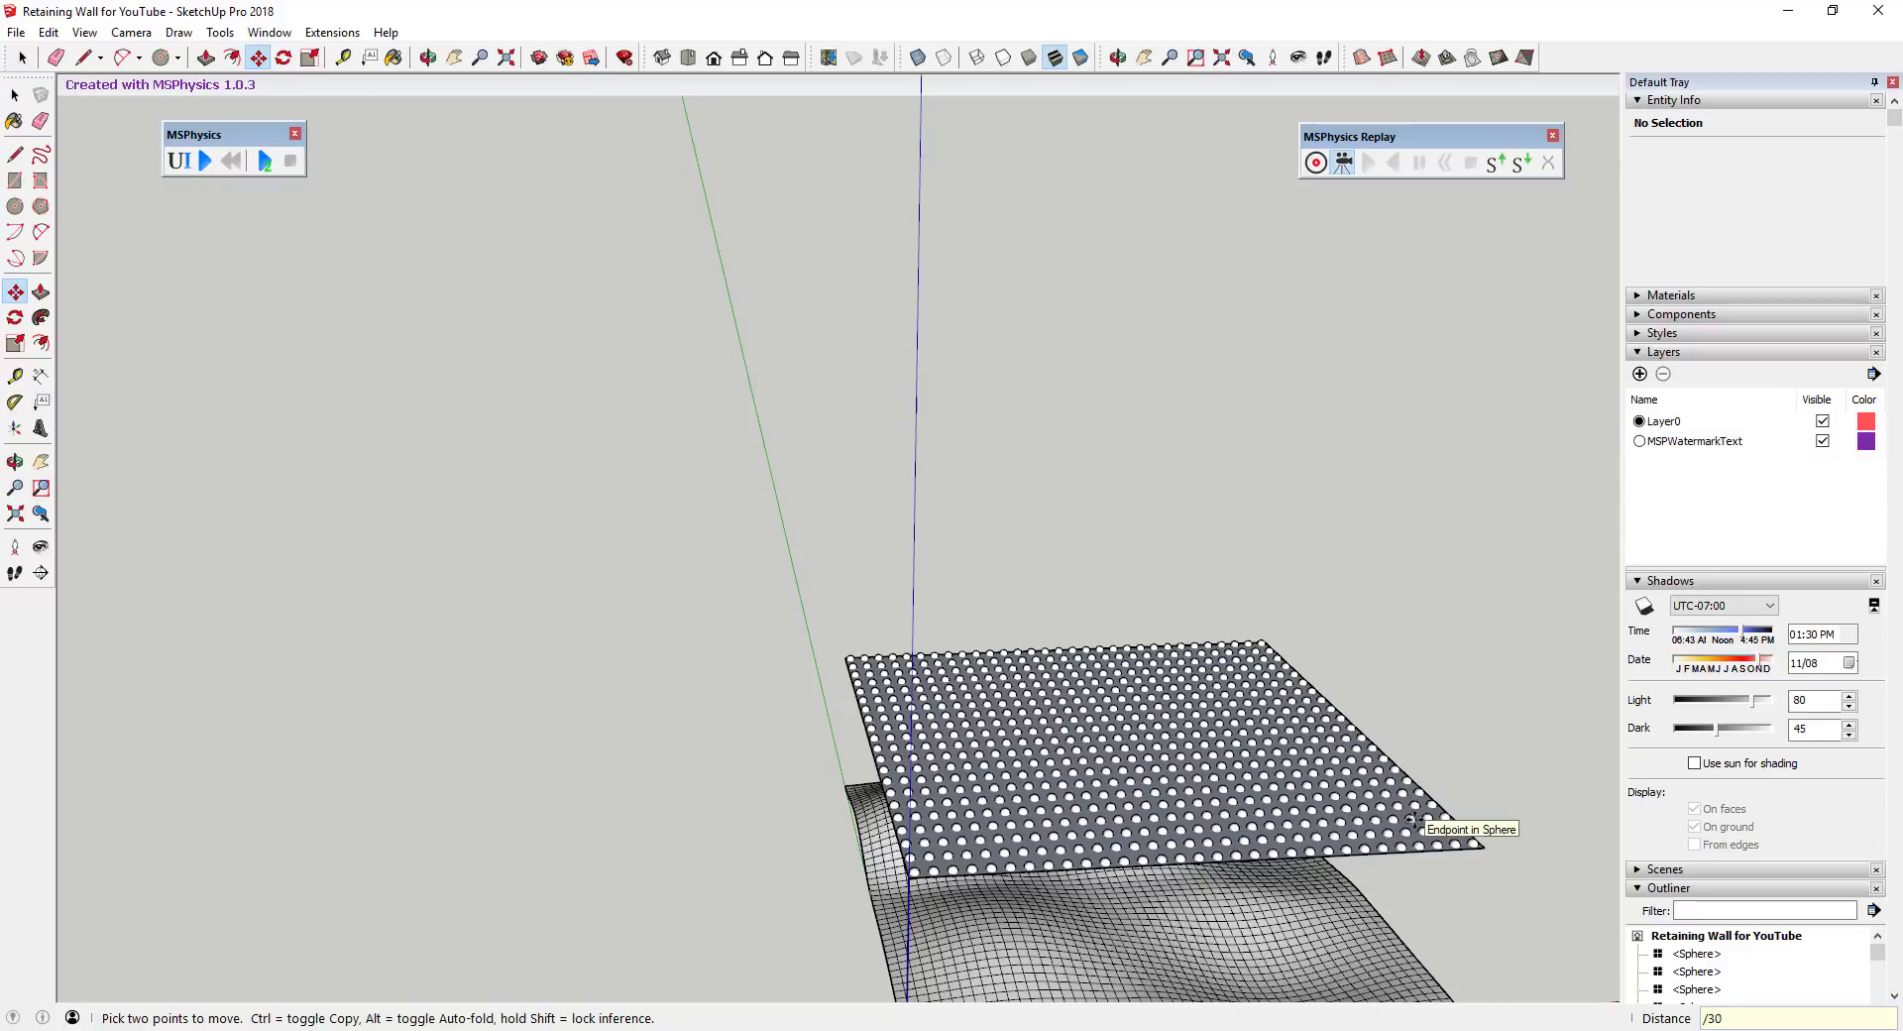
middle_drag(1185, 843, 1226, 679)
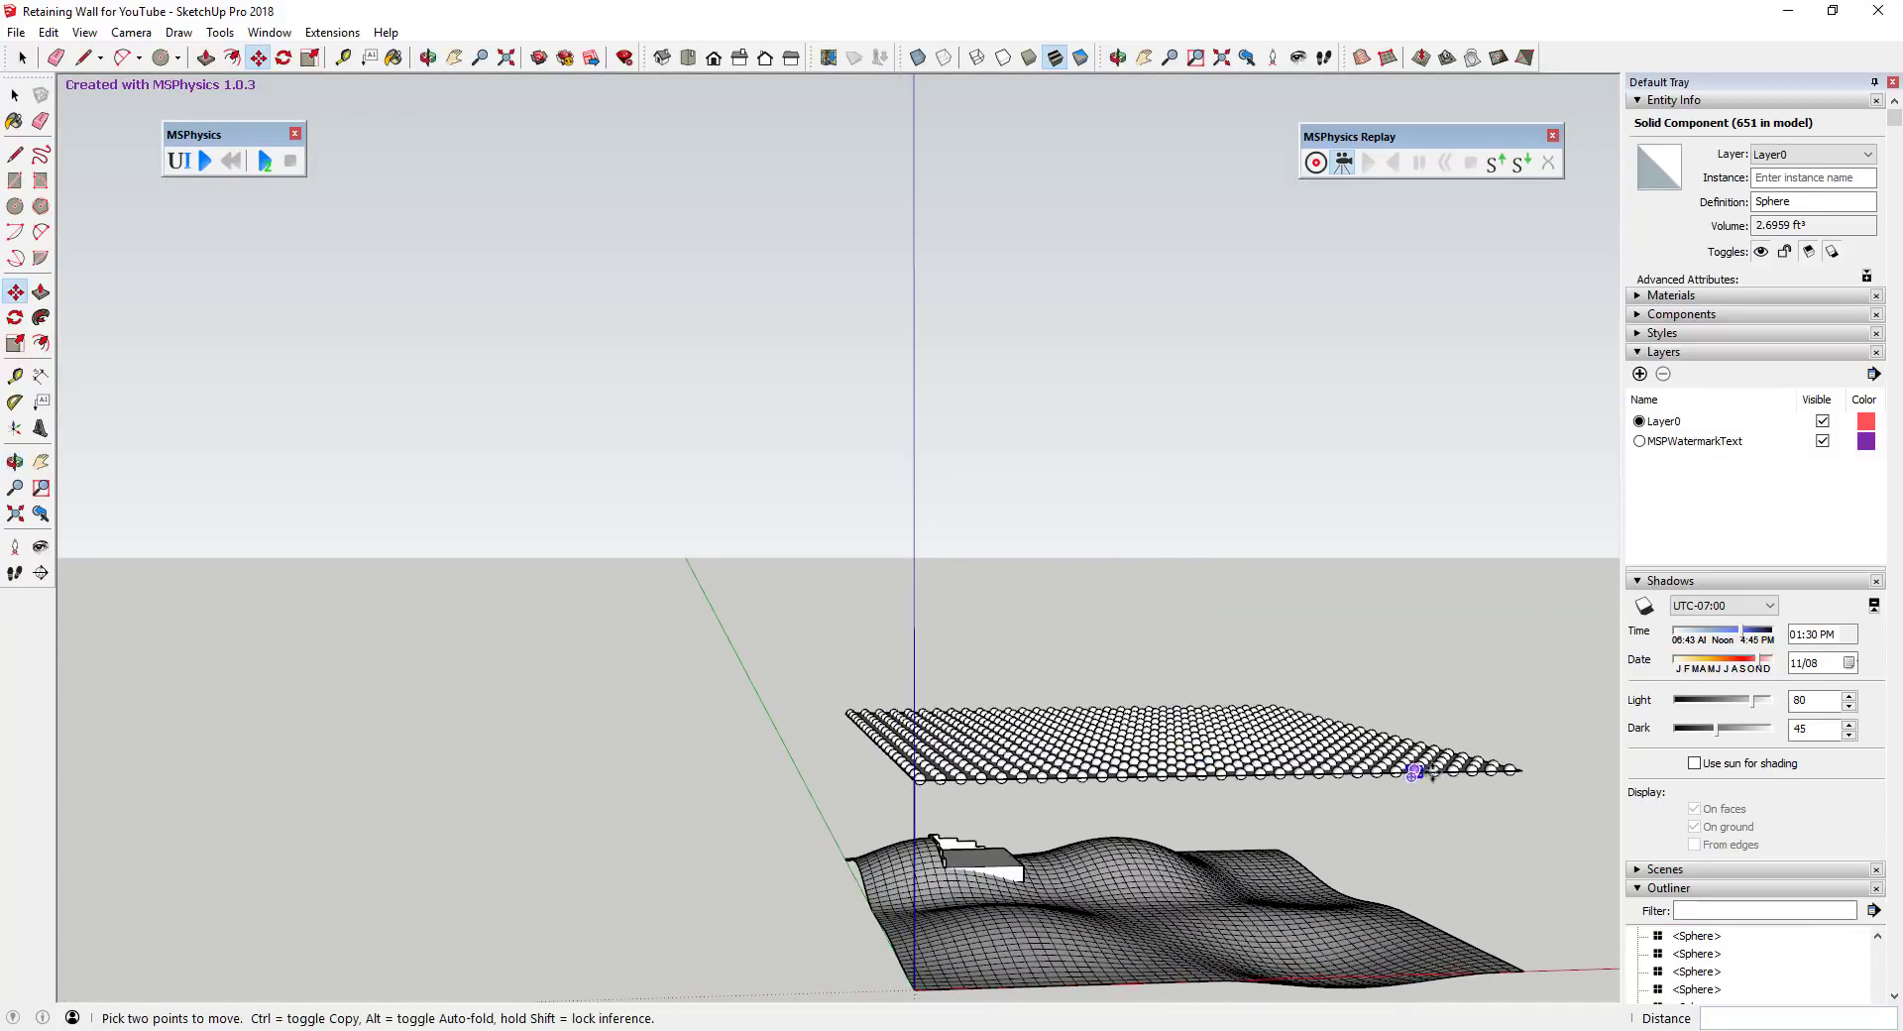
Hide the flat plane group the sphere grid sits on.
middle_drag(1477, 773, 991, 778)
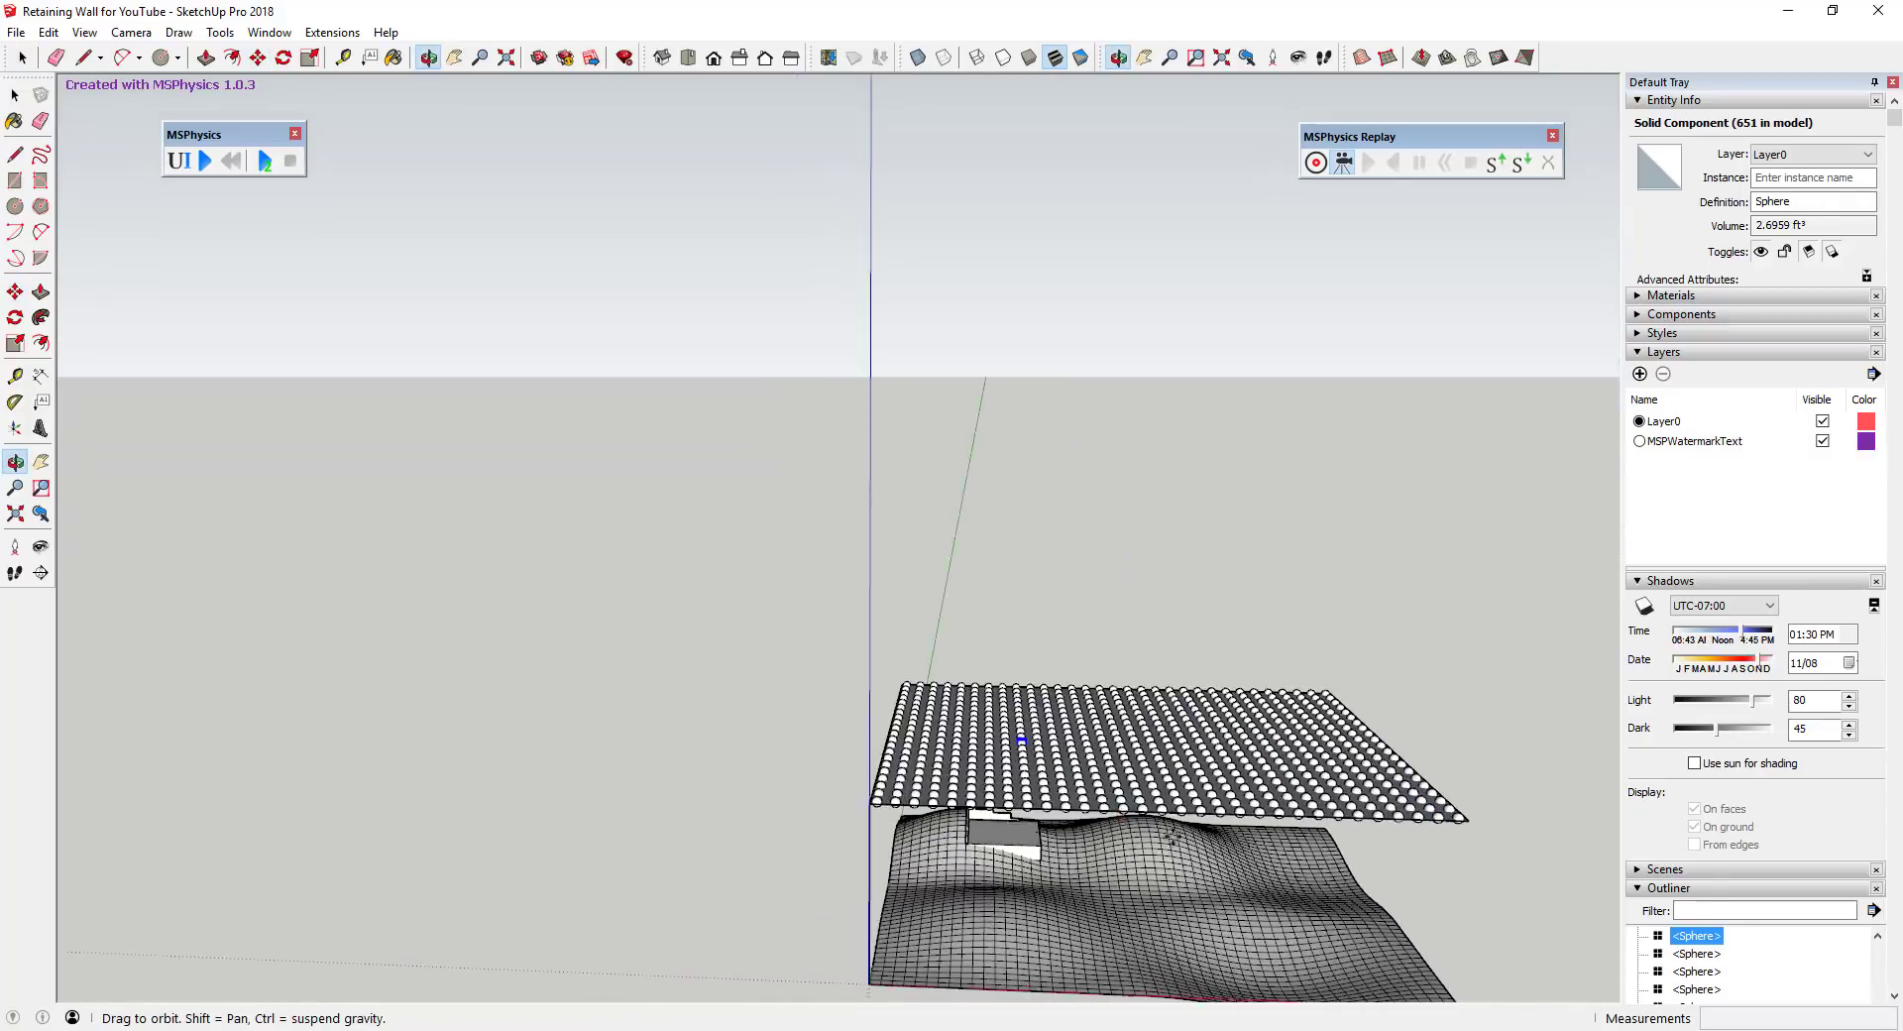
scroll(988, 801, up, 3)
scroll(989, 801, up, 1)
key(space)
click(958, 823)
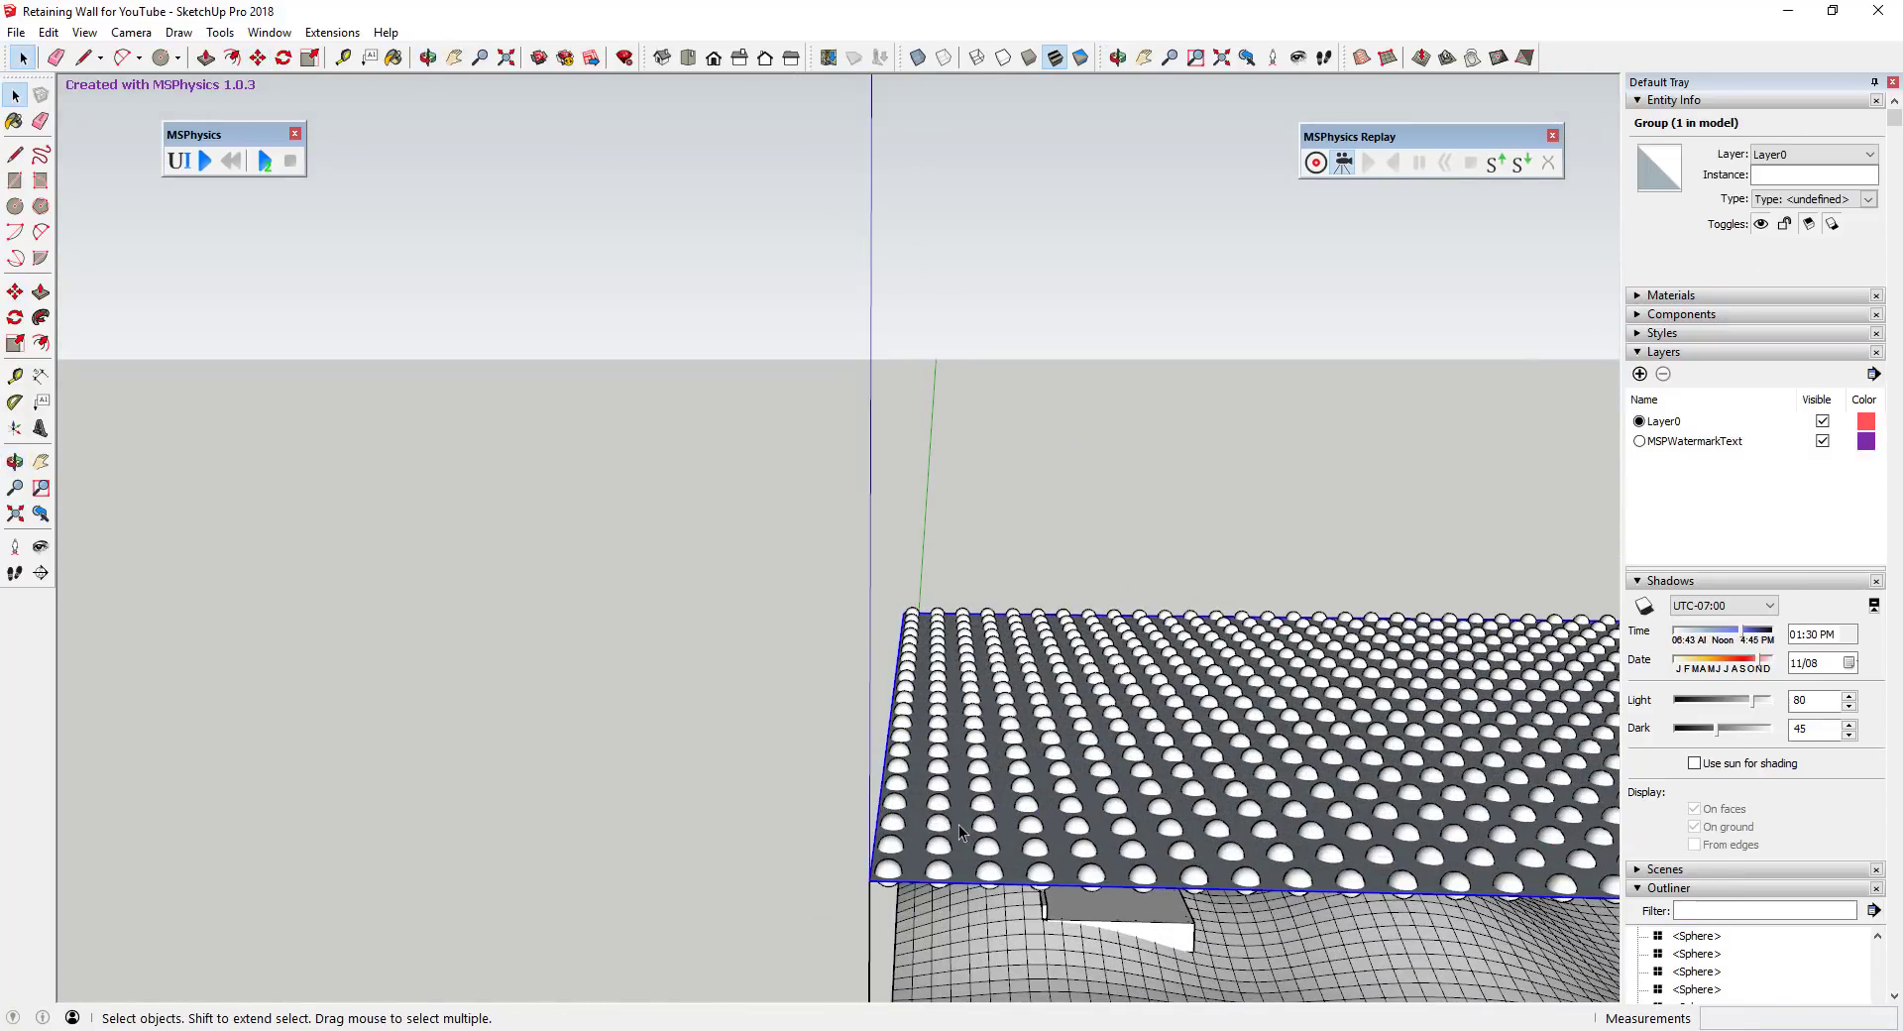
right_click(957, 824)
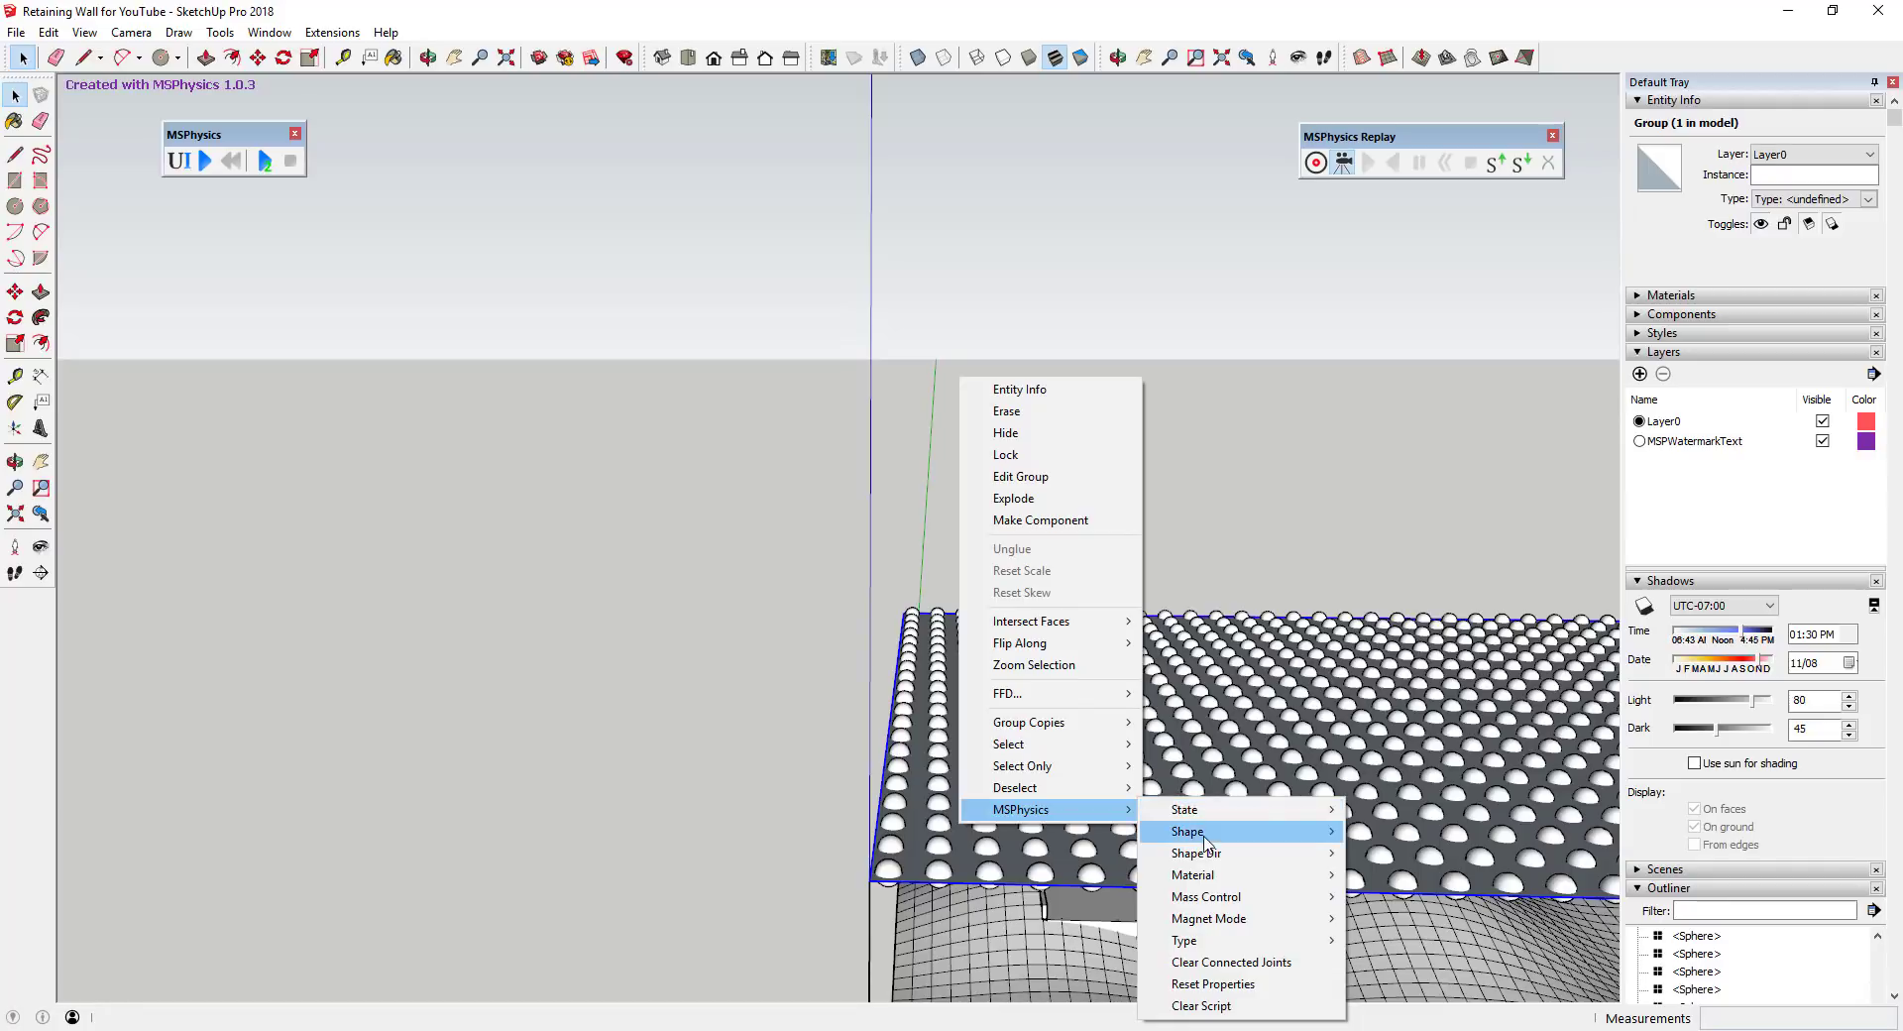
click(1007, 432)
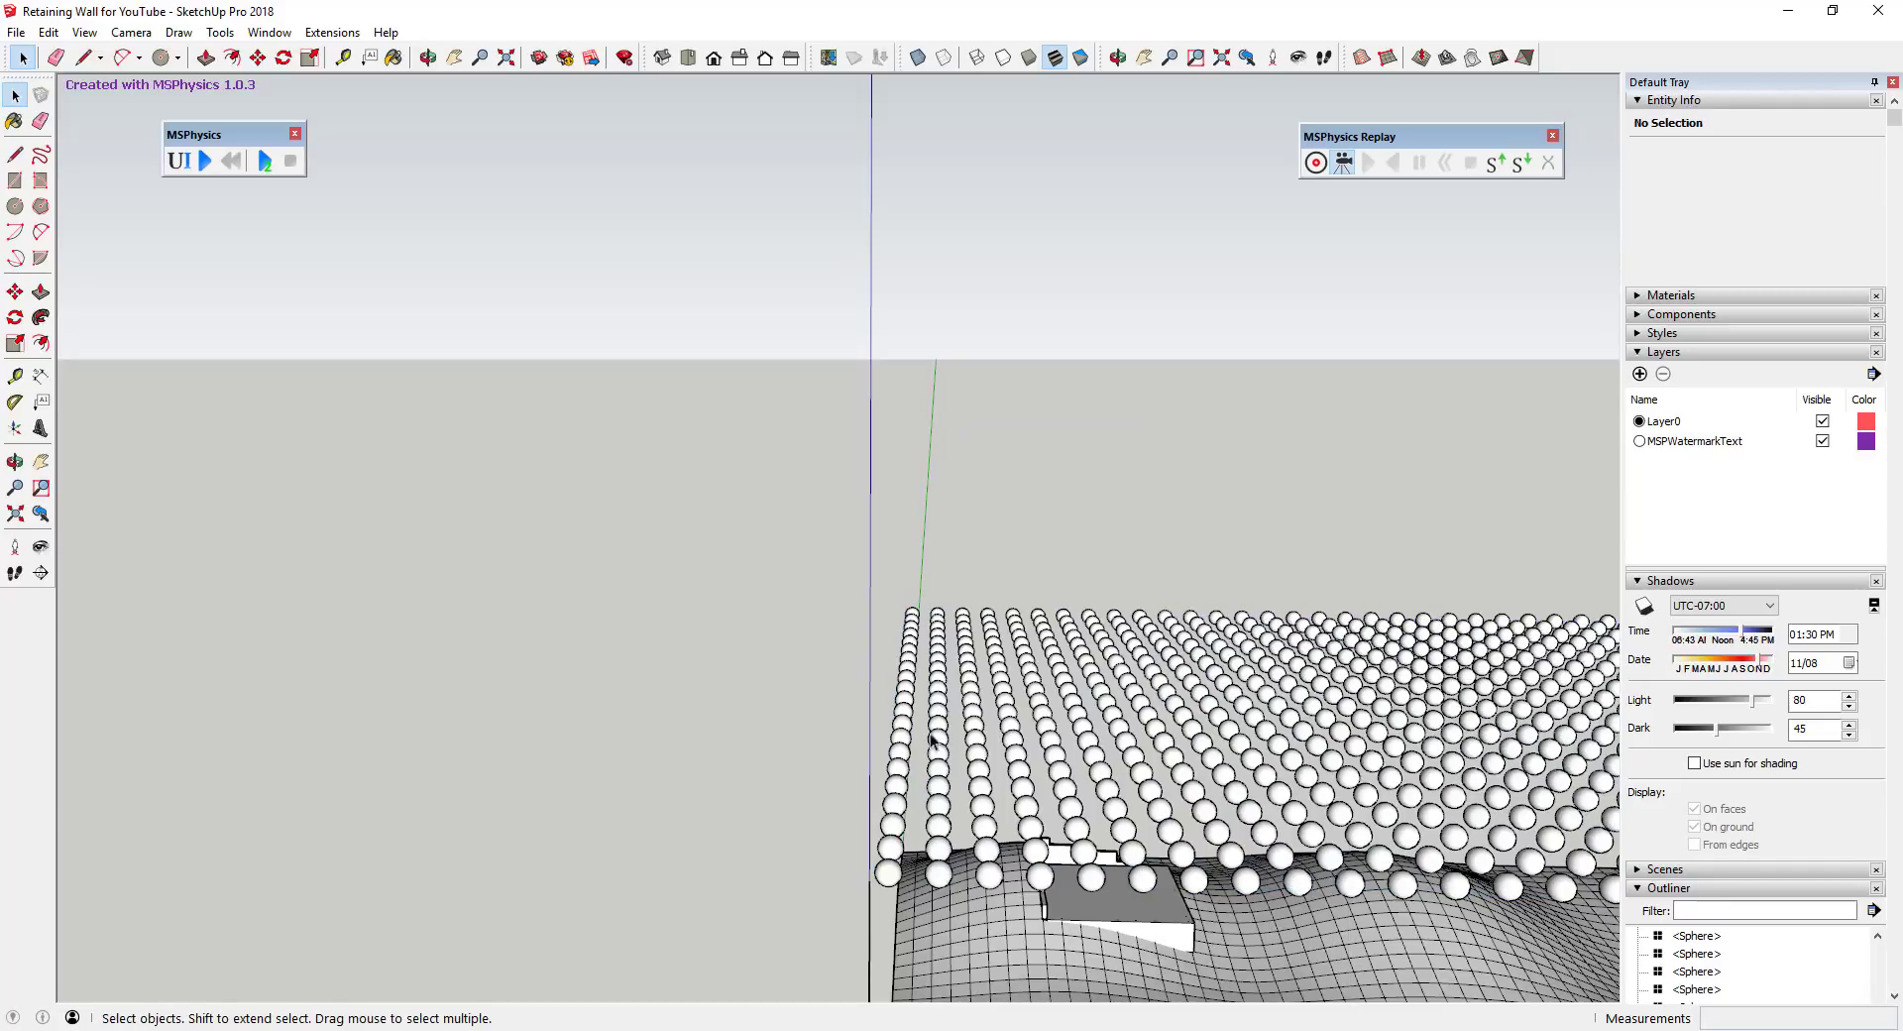
Select all the sphere components and set their MSPhysics collision shape to Sphere.
scroll(974, 762, down, 2)
middle_drag(975, 761, 888, 680)
key(e)
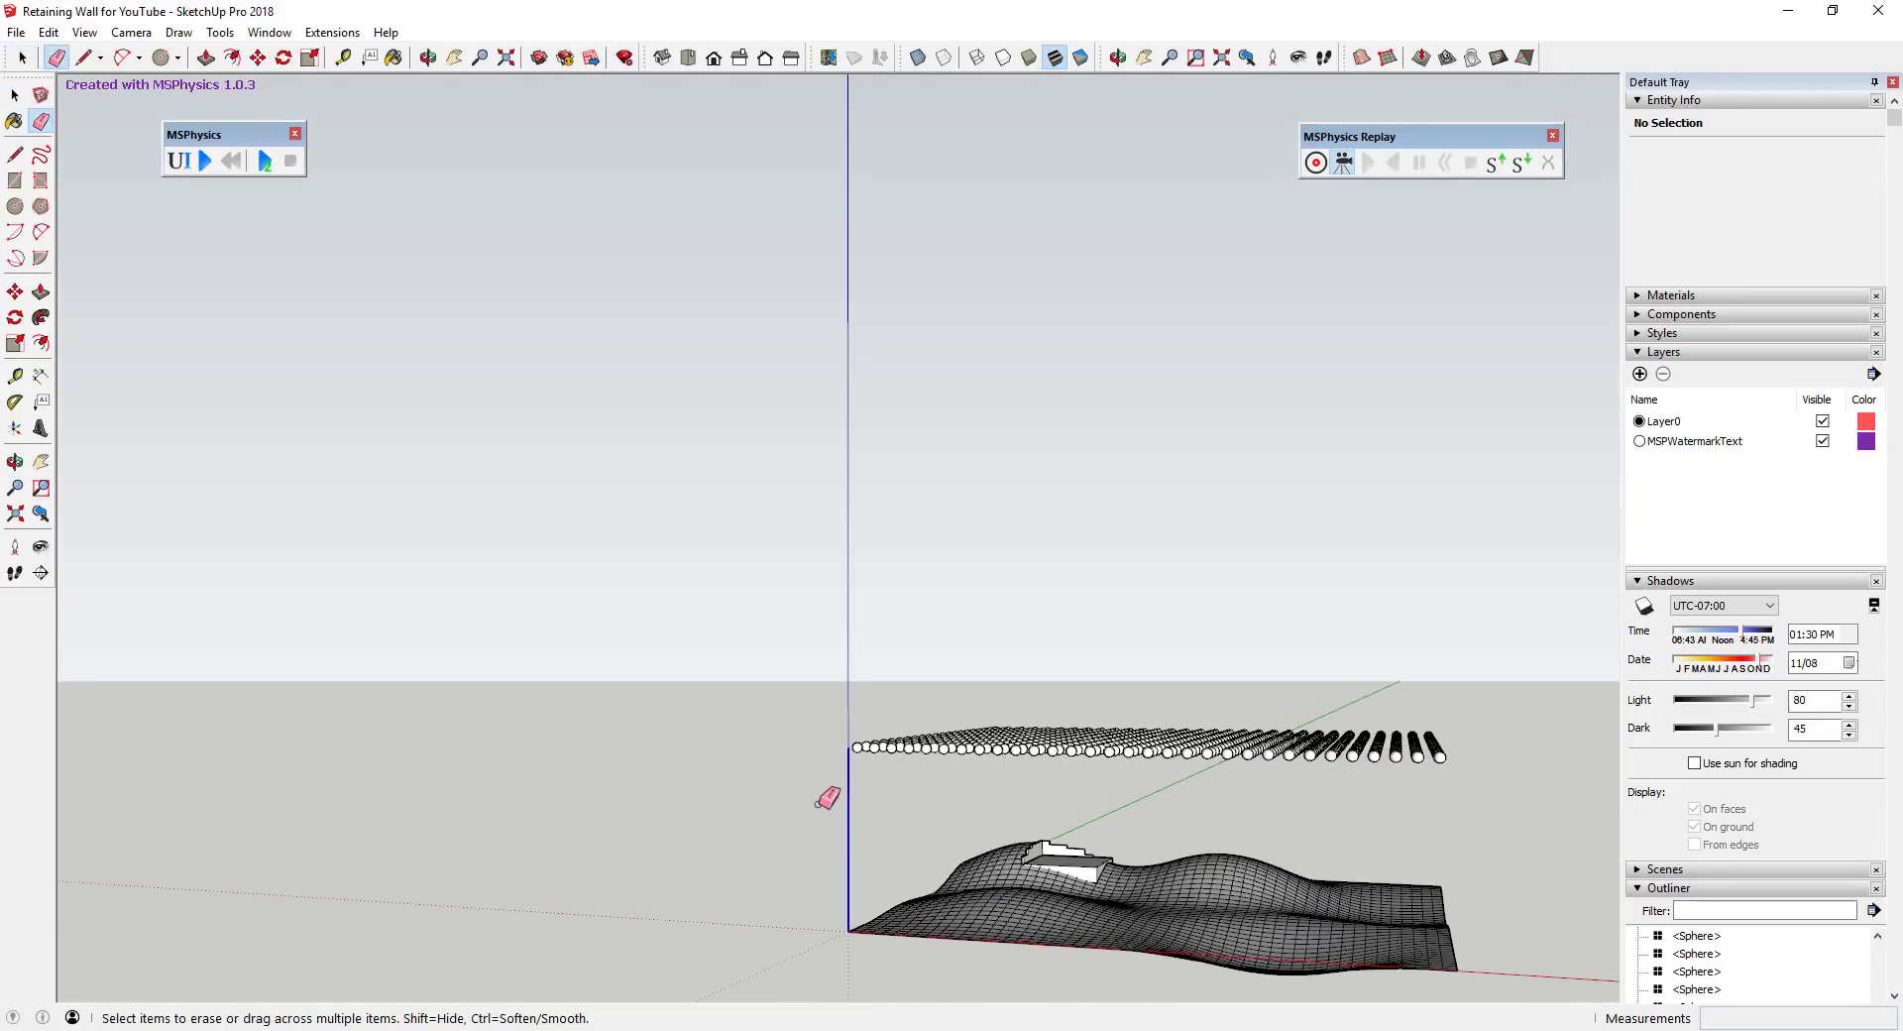
middle_drag(893, 788, 956, 764)
drag(807, 680, 1340, 763)
middle_drag(1266, 794, 1031, 815)
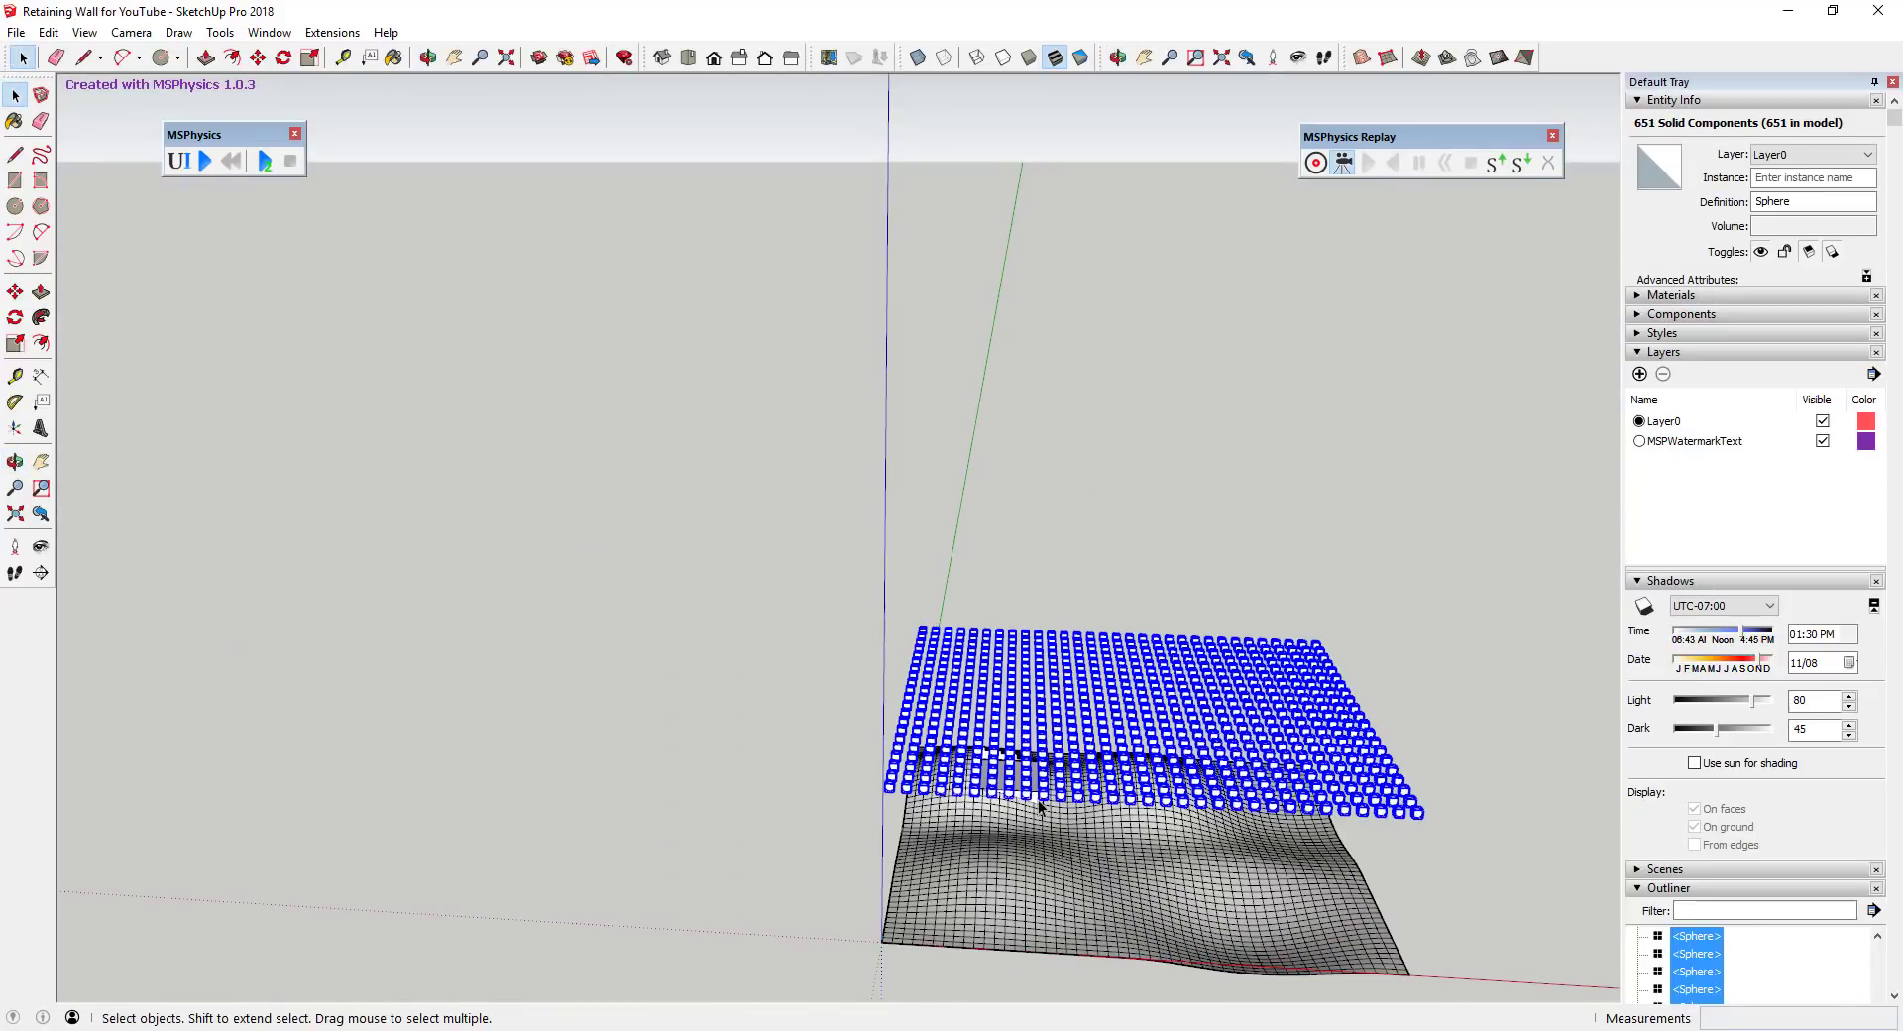
right_click(1041, 797)
mouse_move(1096, 783)
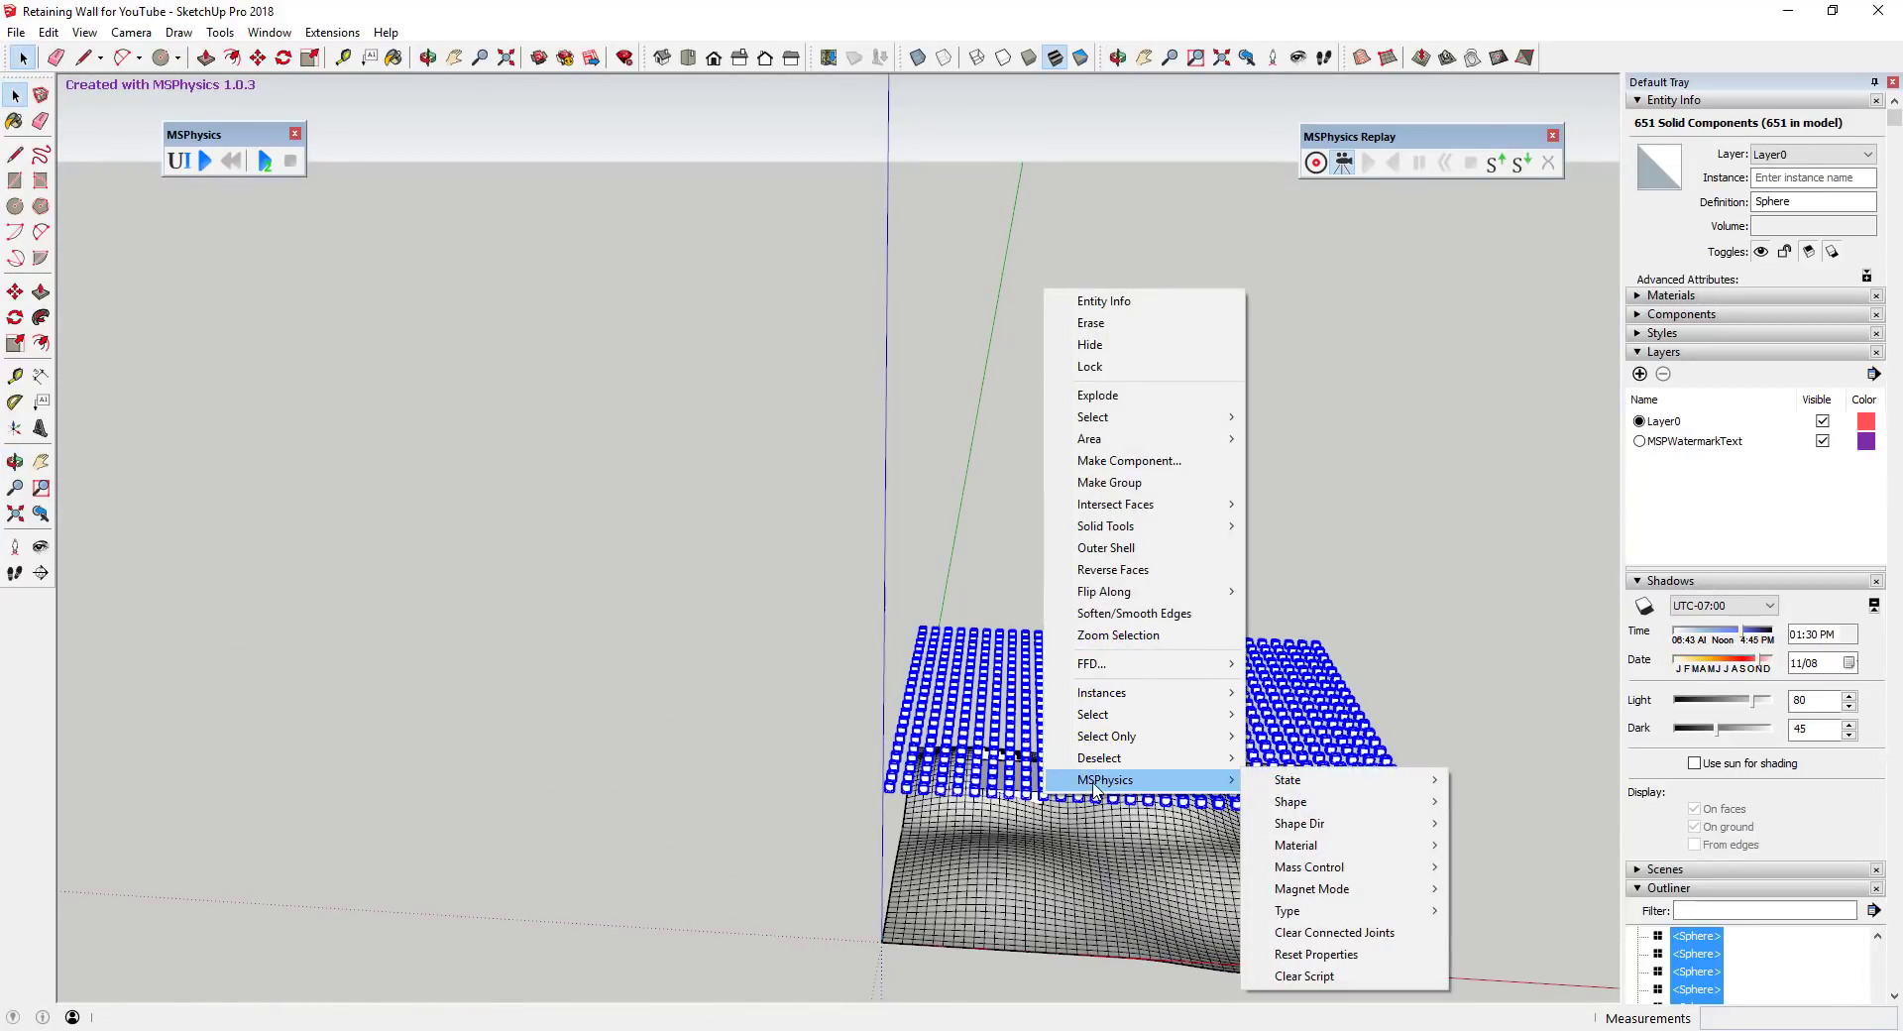
mouse_move(1332, 803)
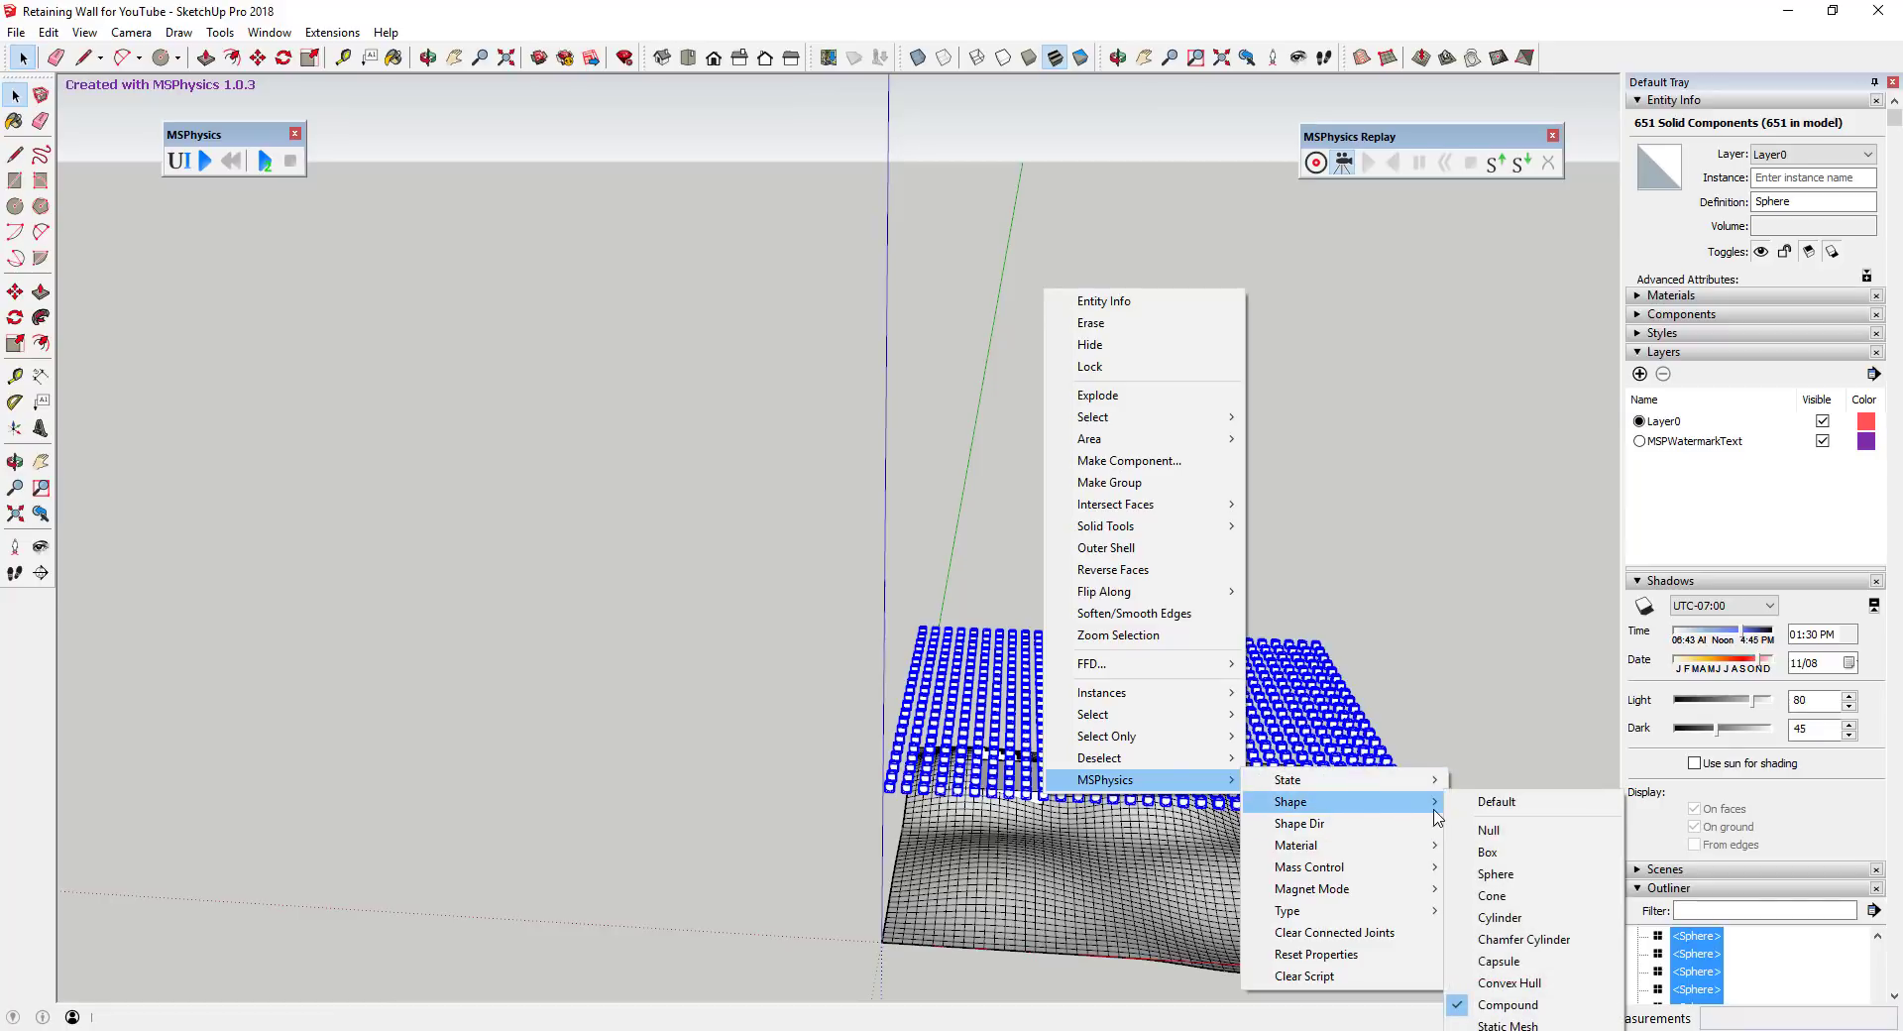
click(1503, 874)
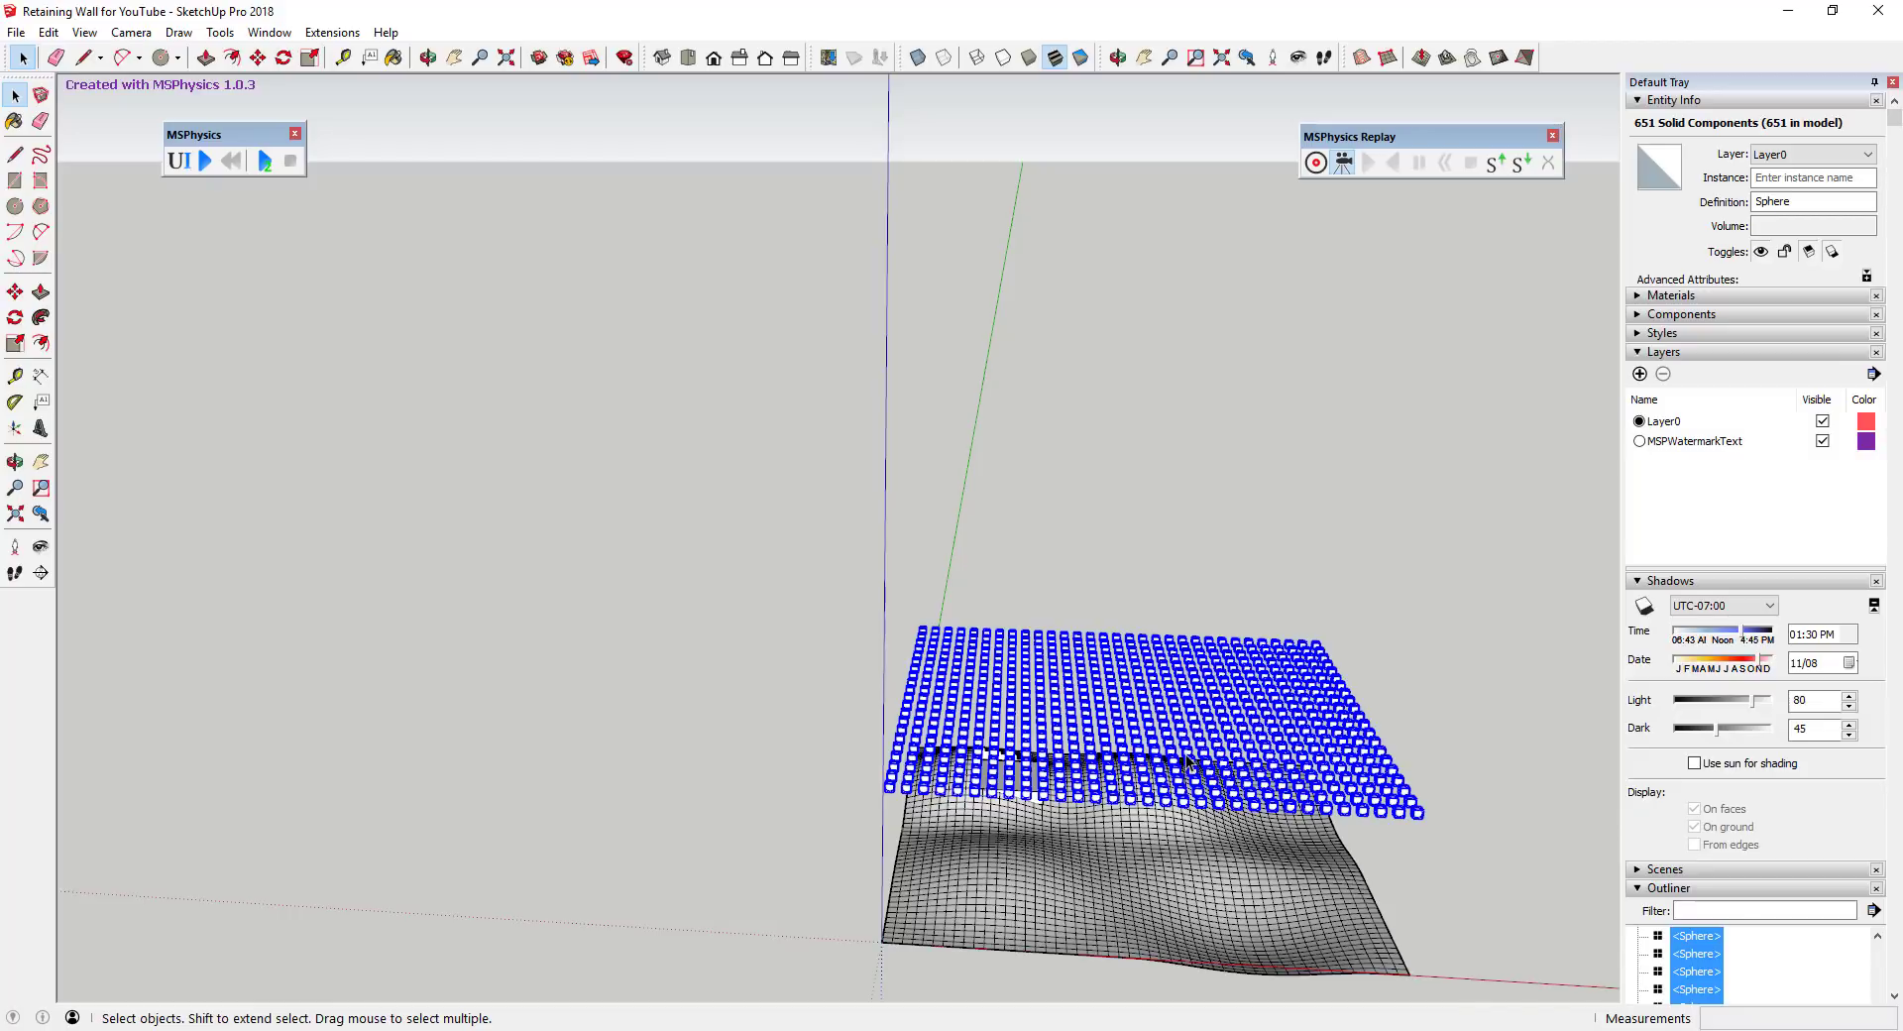
Move the whole sphere grid down about 24' 4" to just above the terrain and save the model as Water Runoff with Spheres 1.
middle_drag(1074, 825, 1063, 831)
scroll(1063, 831, up, 5)
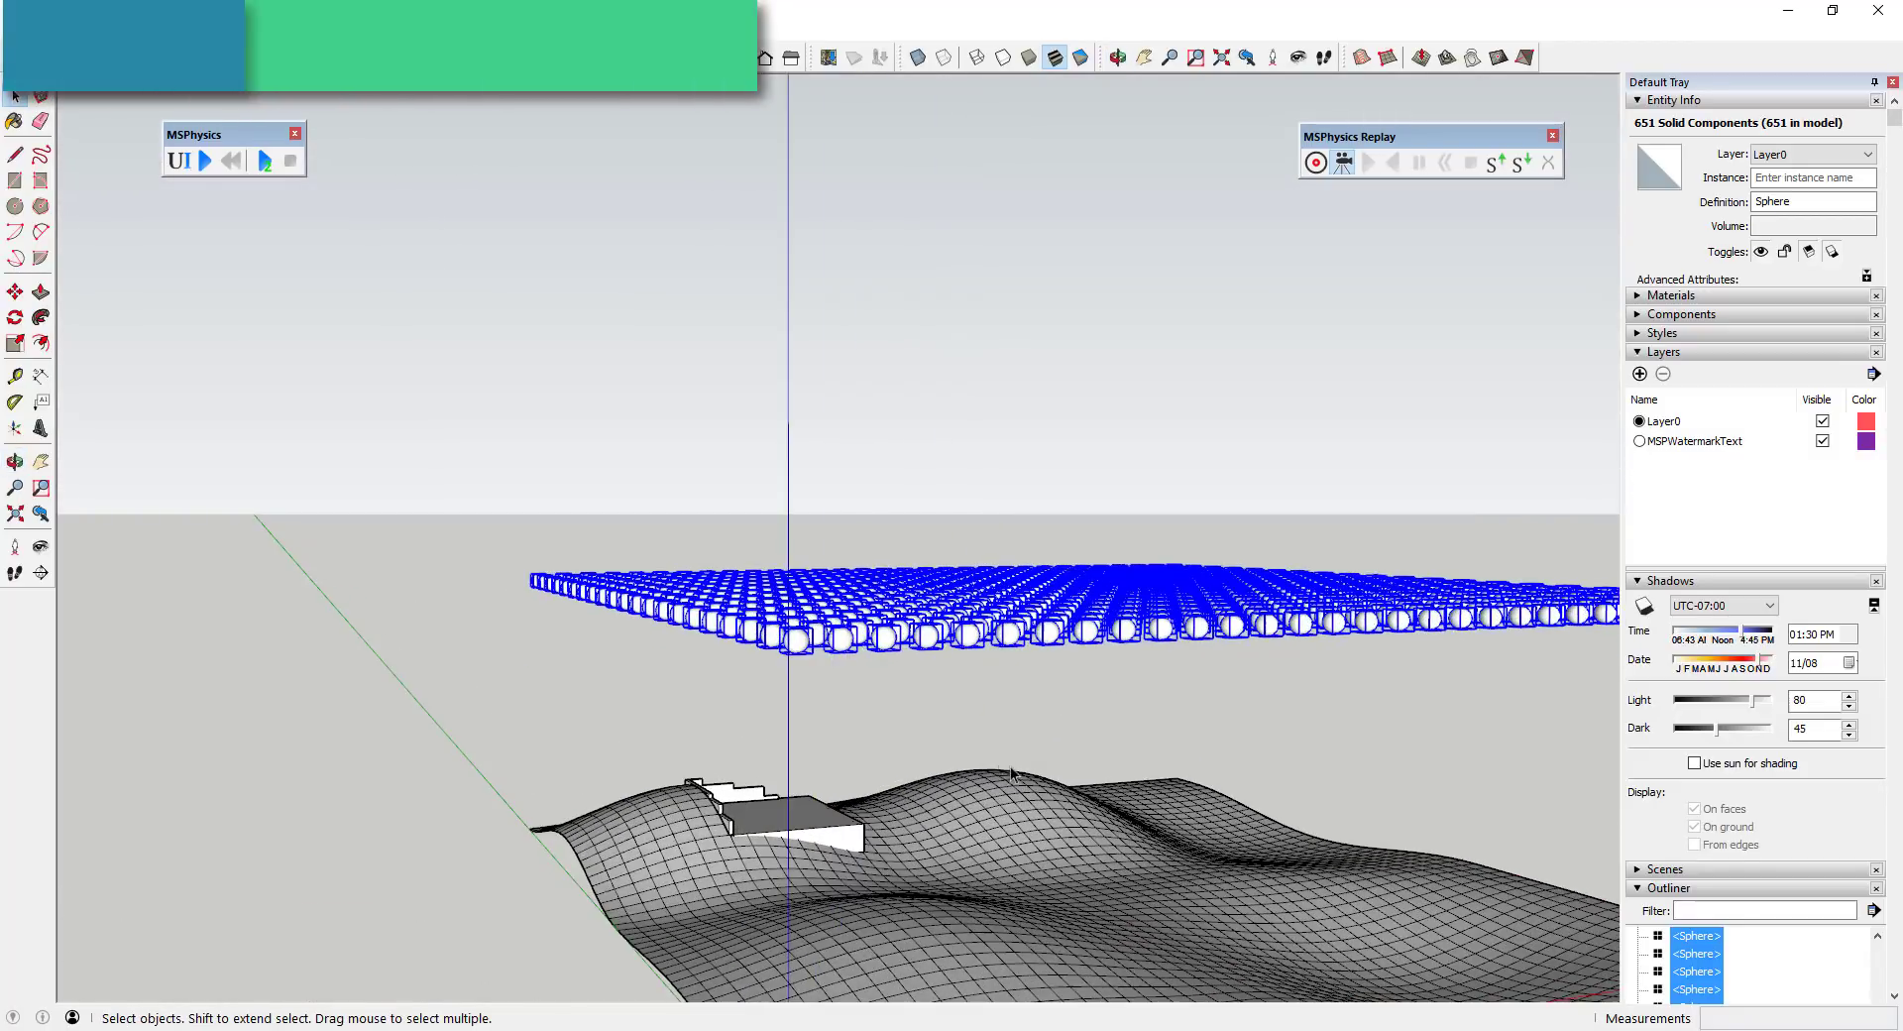
scroll(1177, 474, down, 3)
key(m)
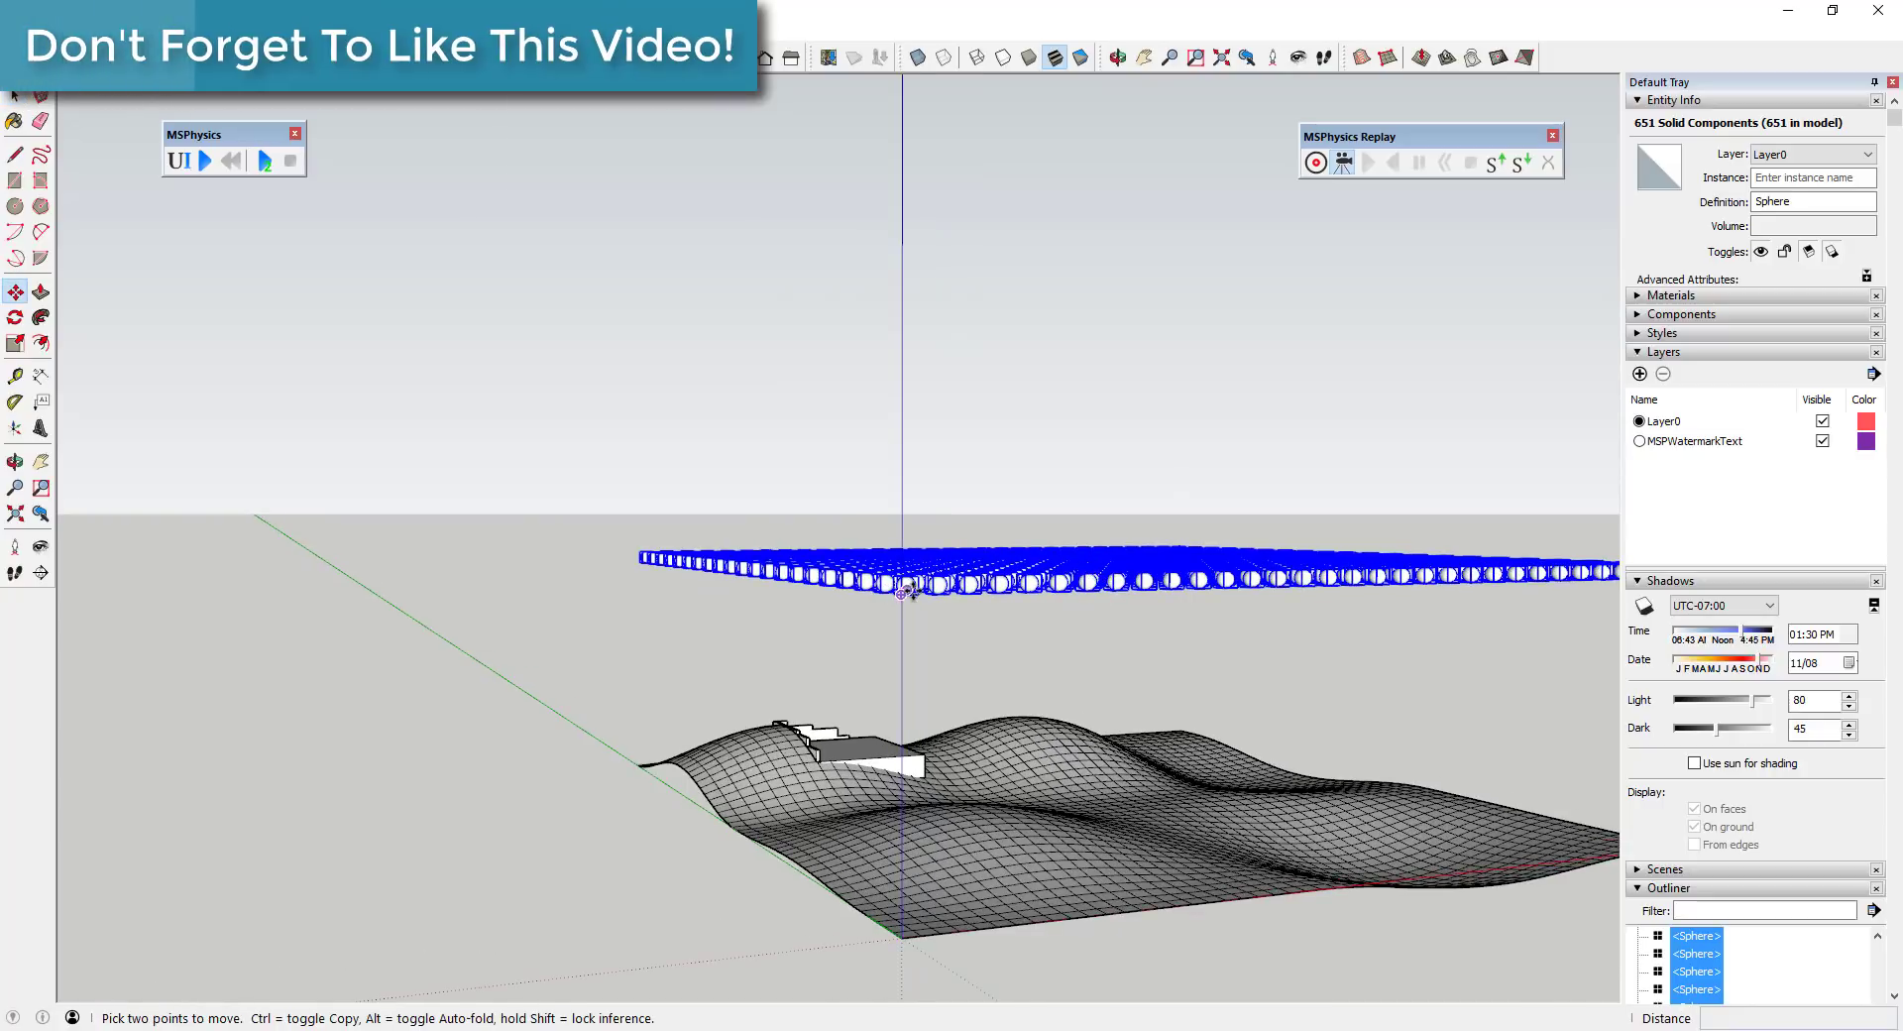
click(908, 586)
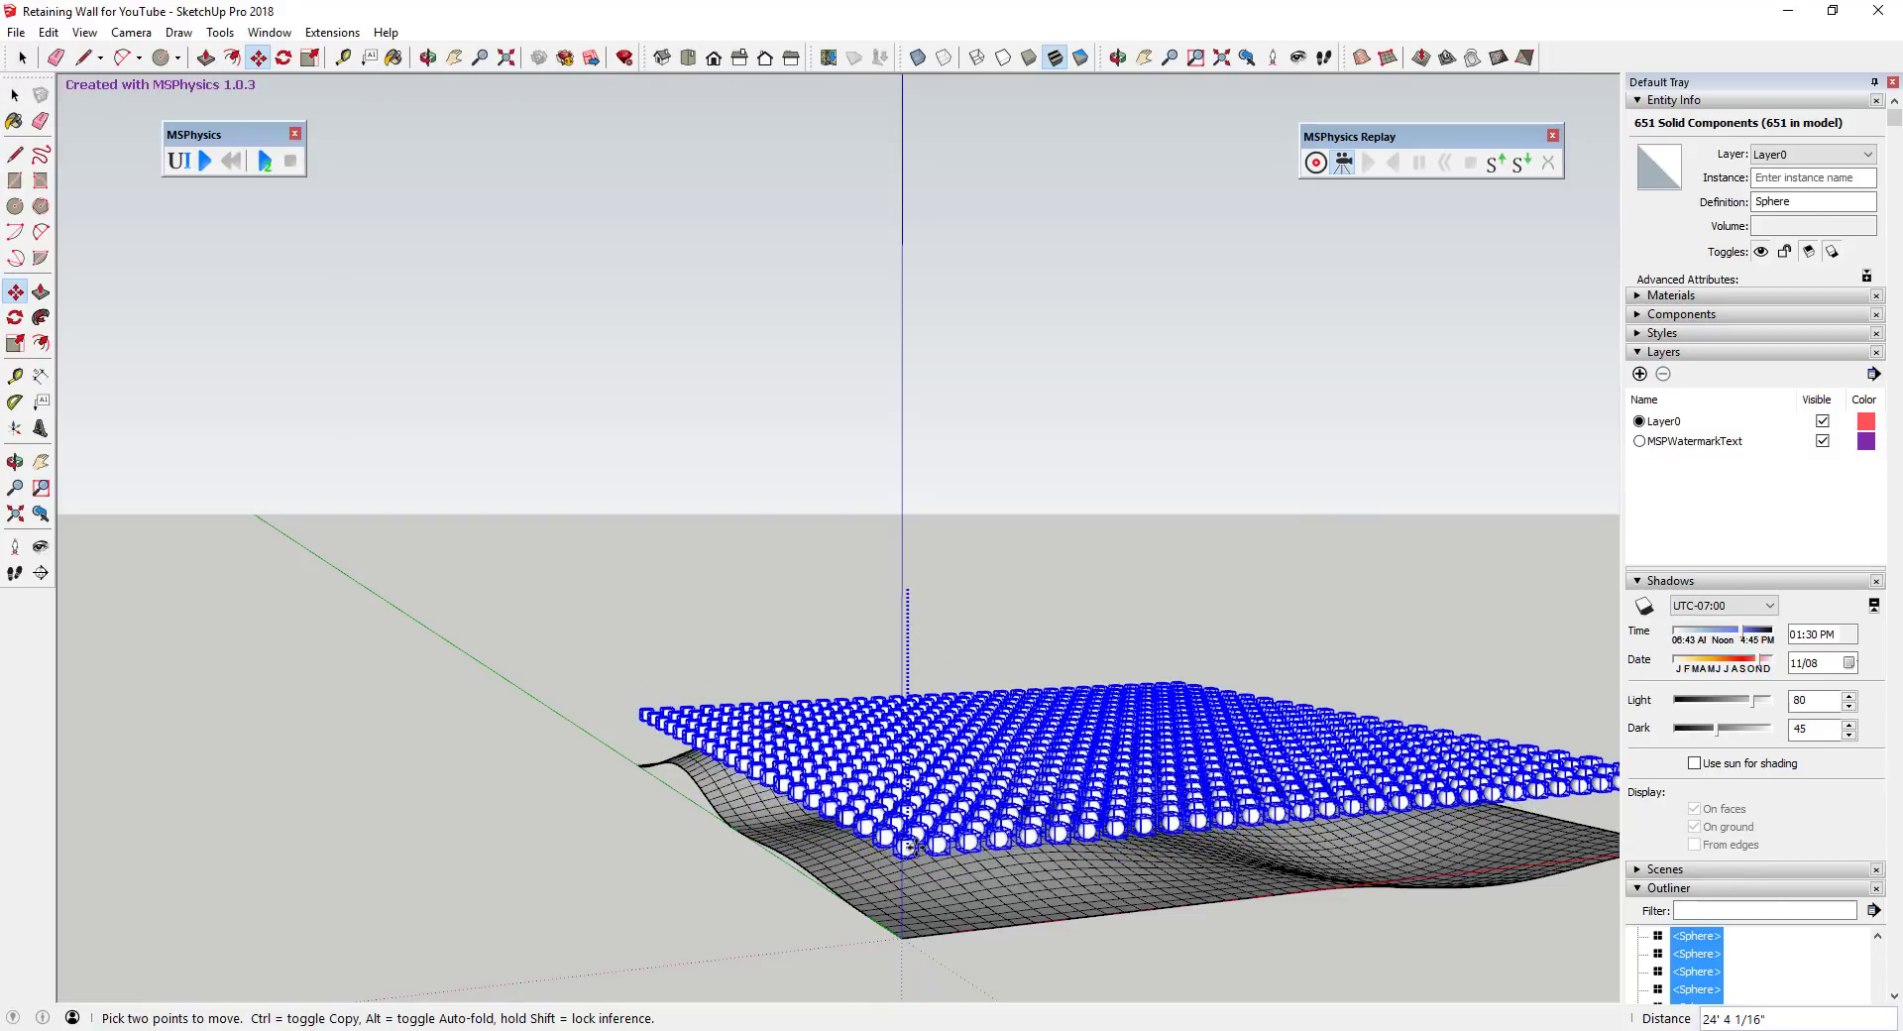
click(1212, 825)
key(space)
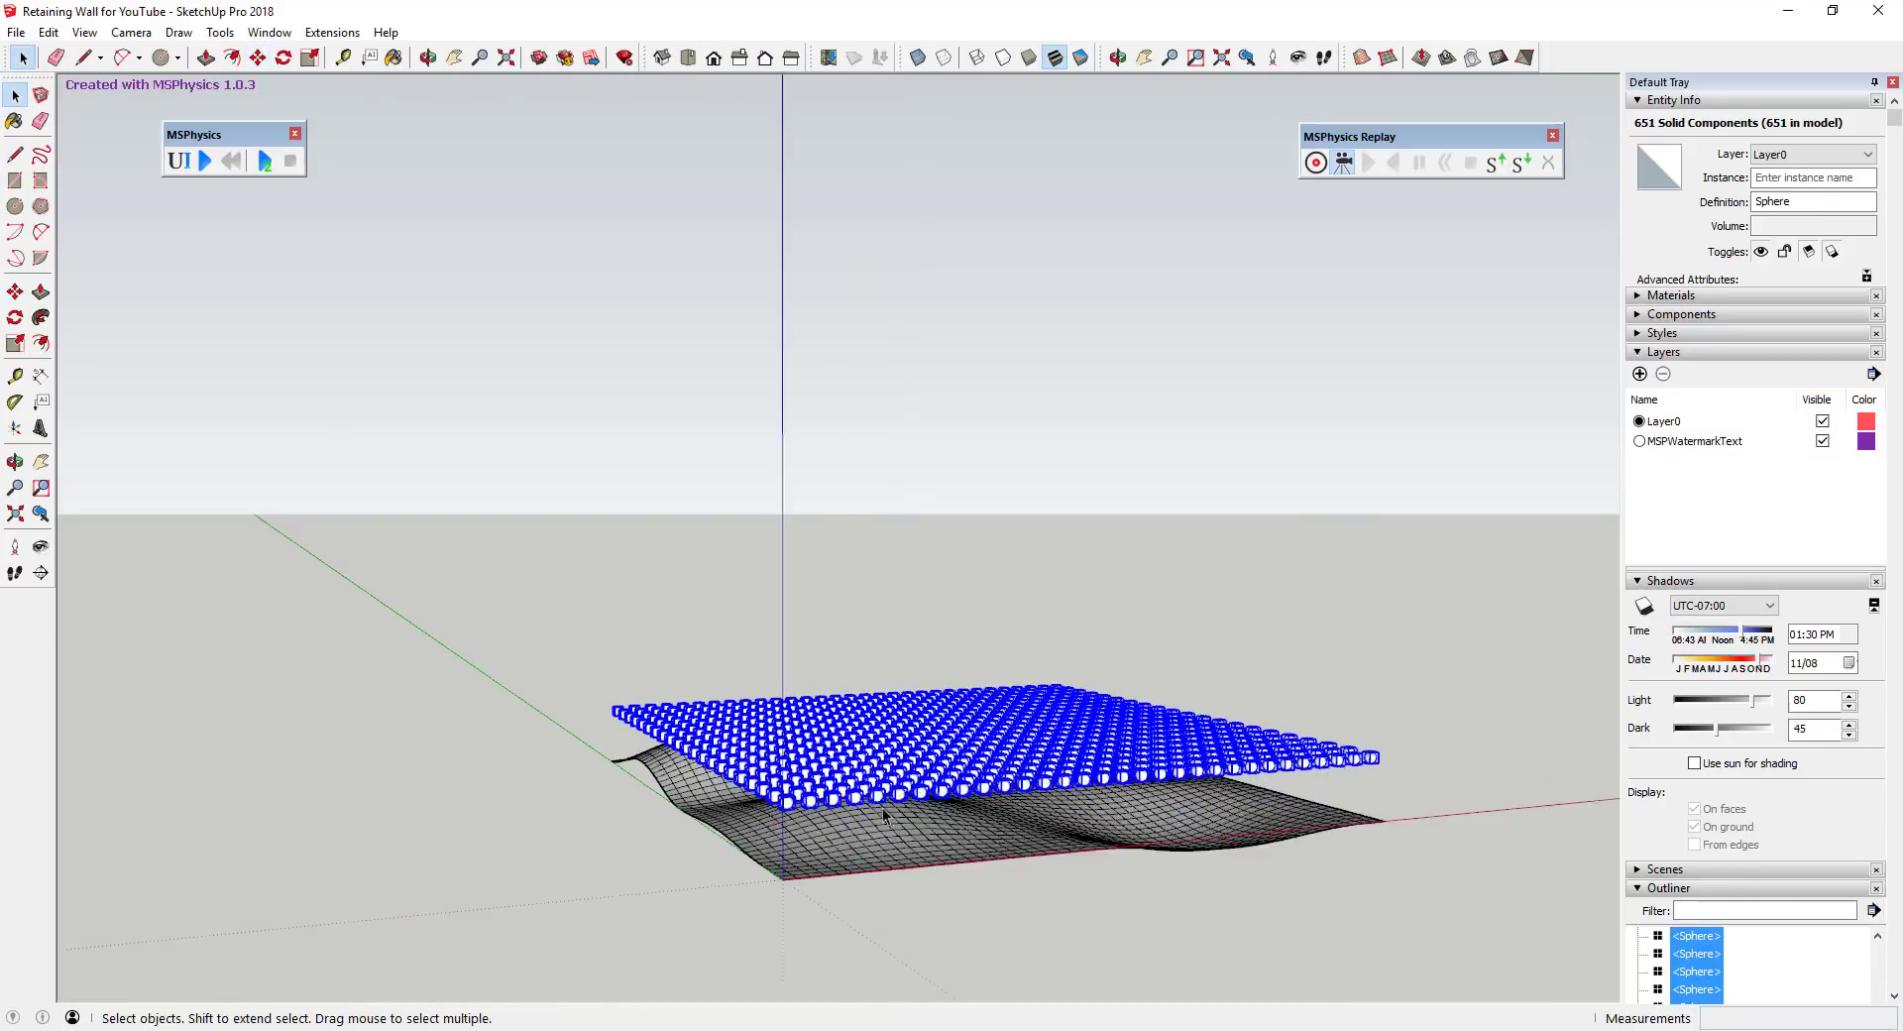
middle_drag(1212, 826, 803, 818)
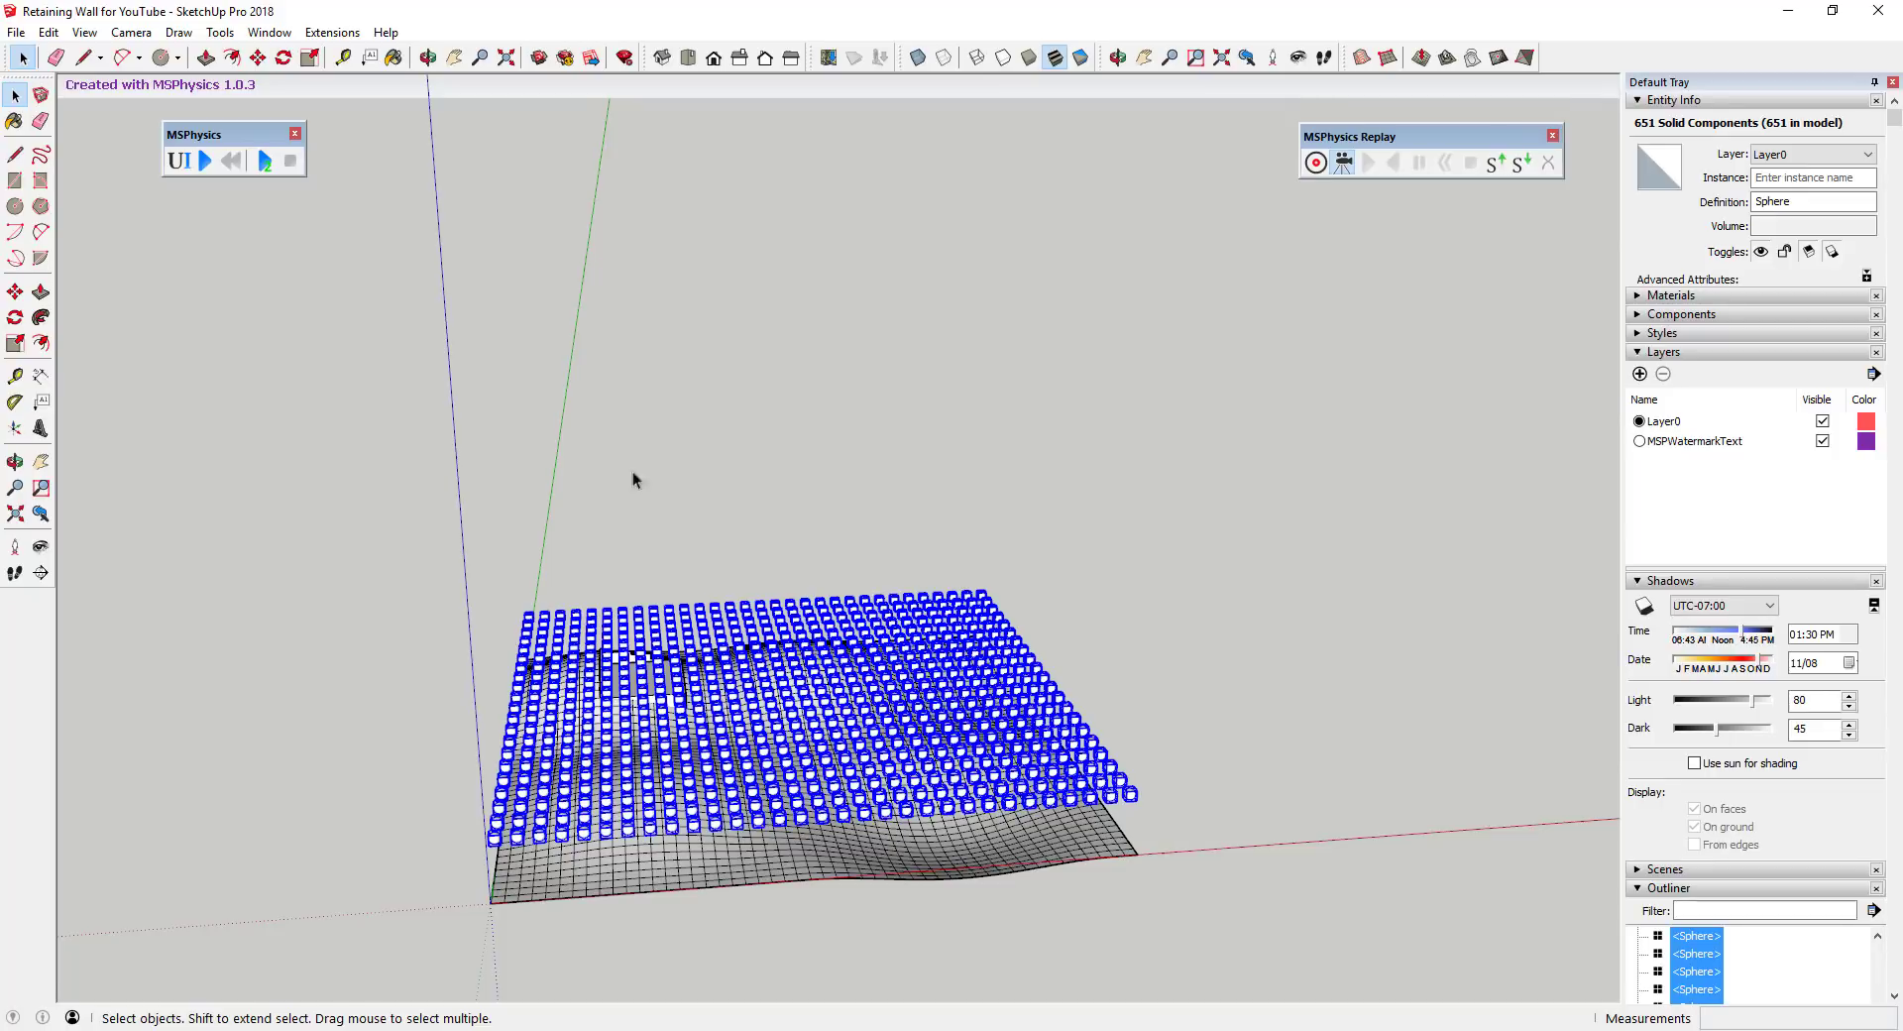
click(16, 31)
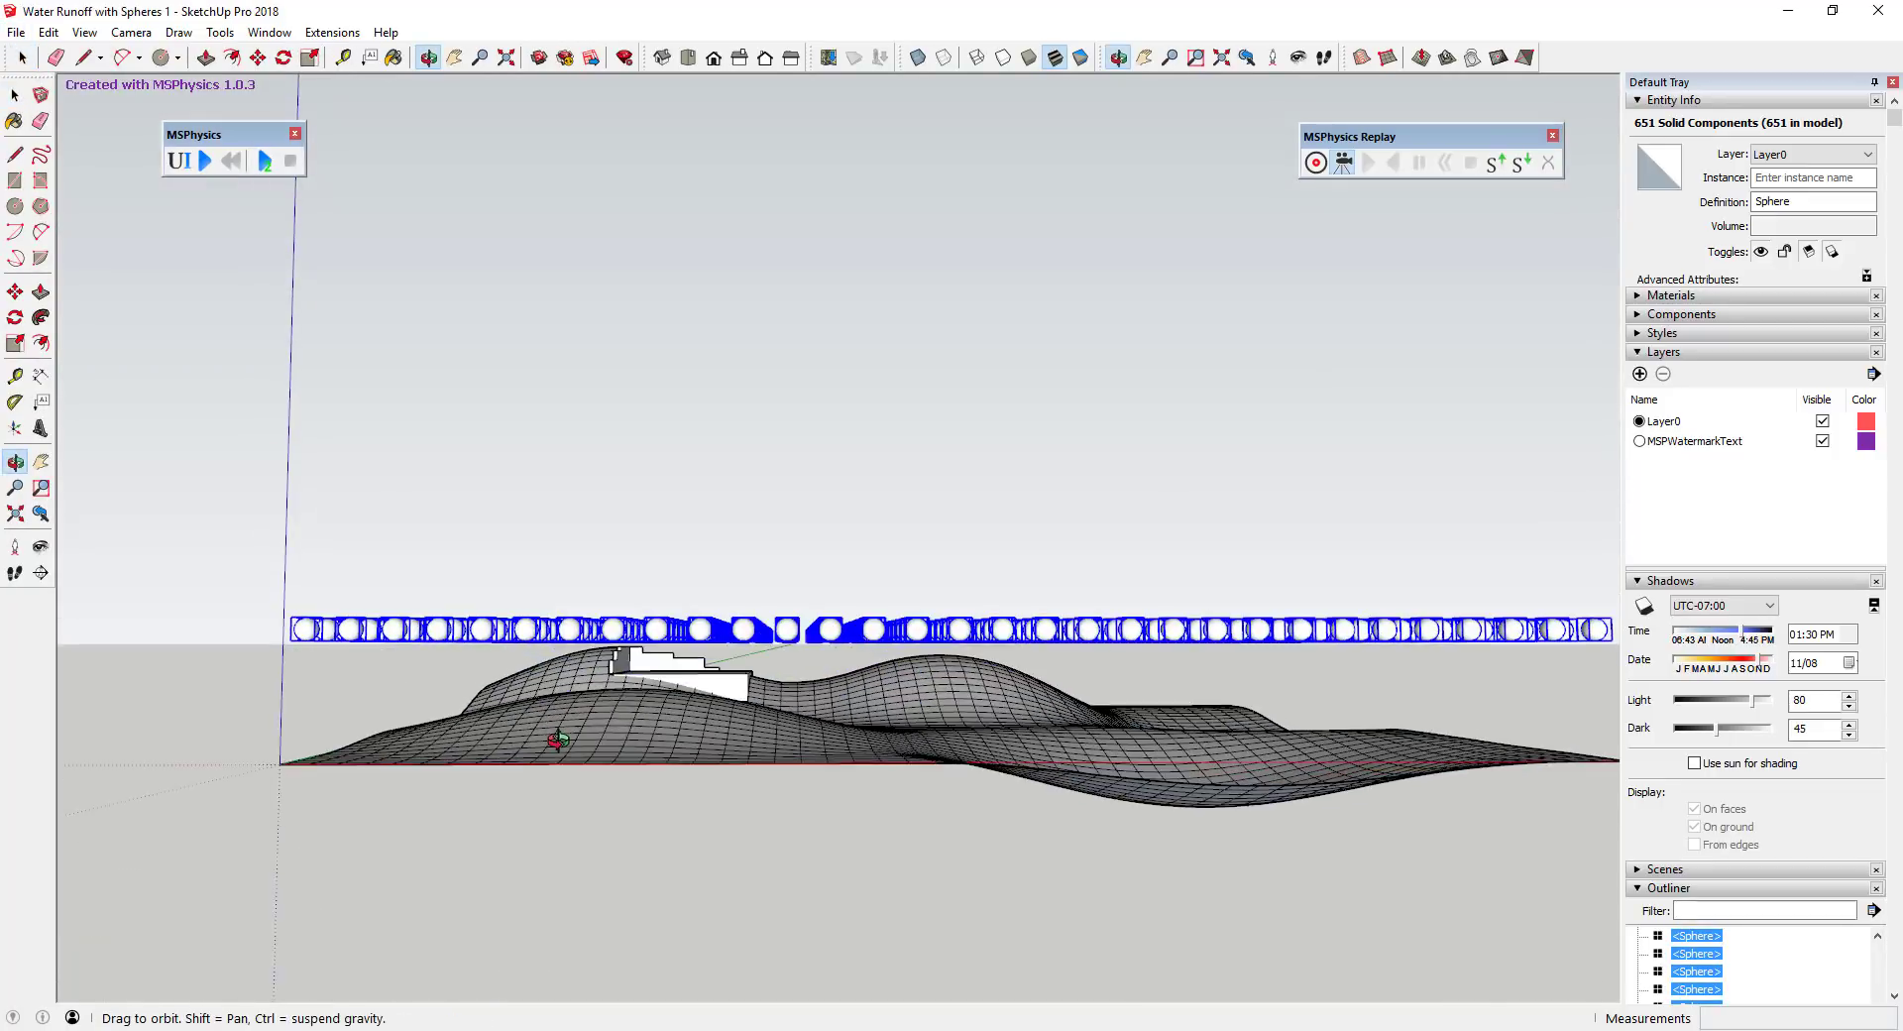
Run the MSPhysics simulation, examine where the spheres roll and collect on the terrain, and reset it.
drag(552, 733, 693, 884)
key(space)
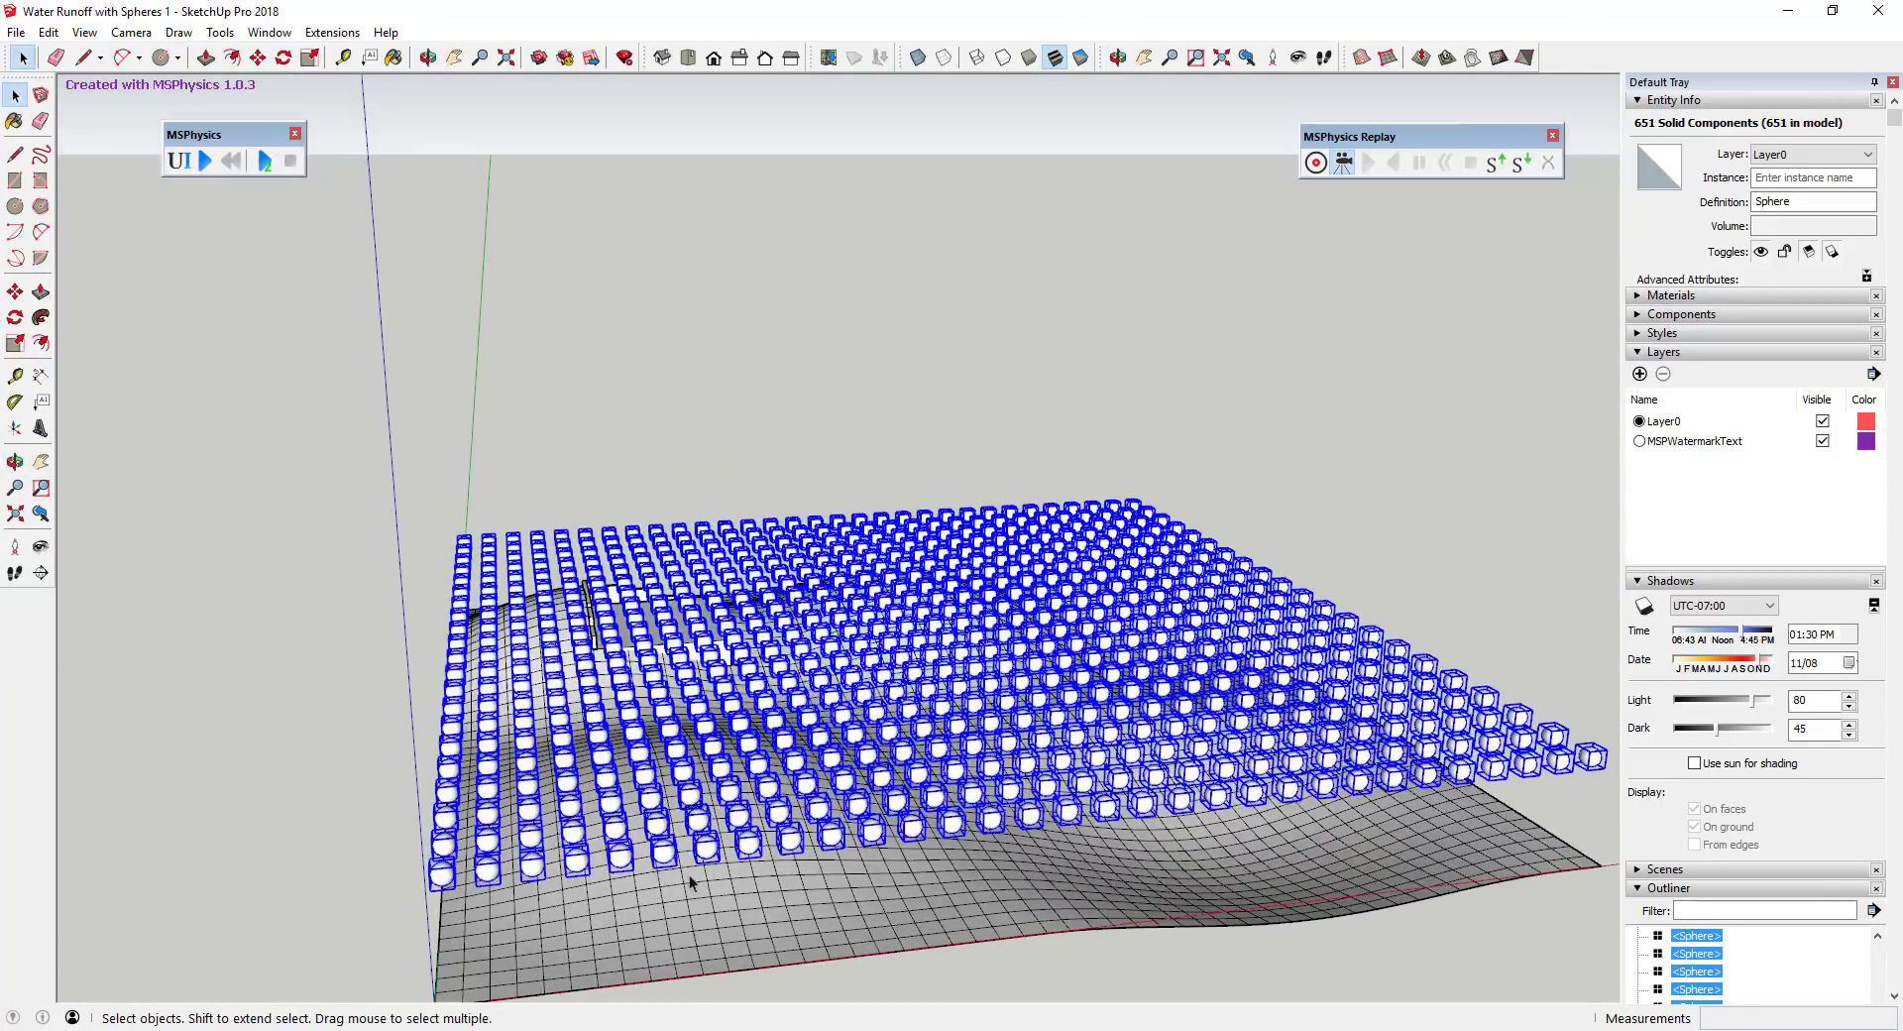
scroll(983, 932, up, 2)
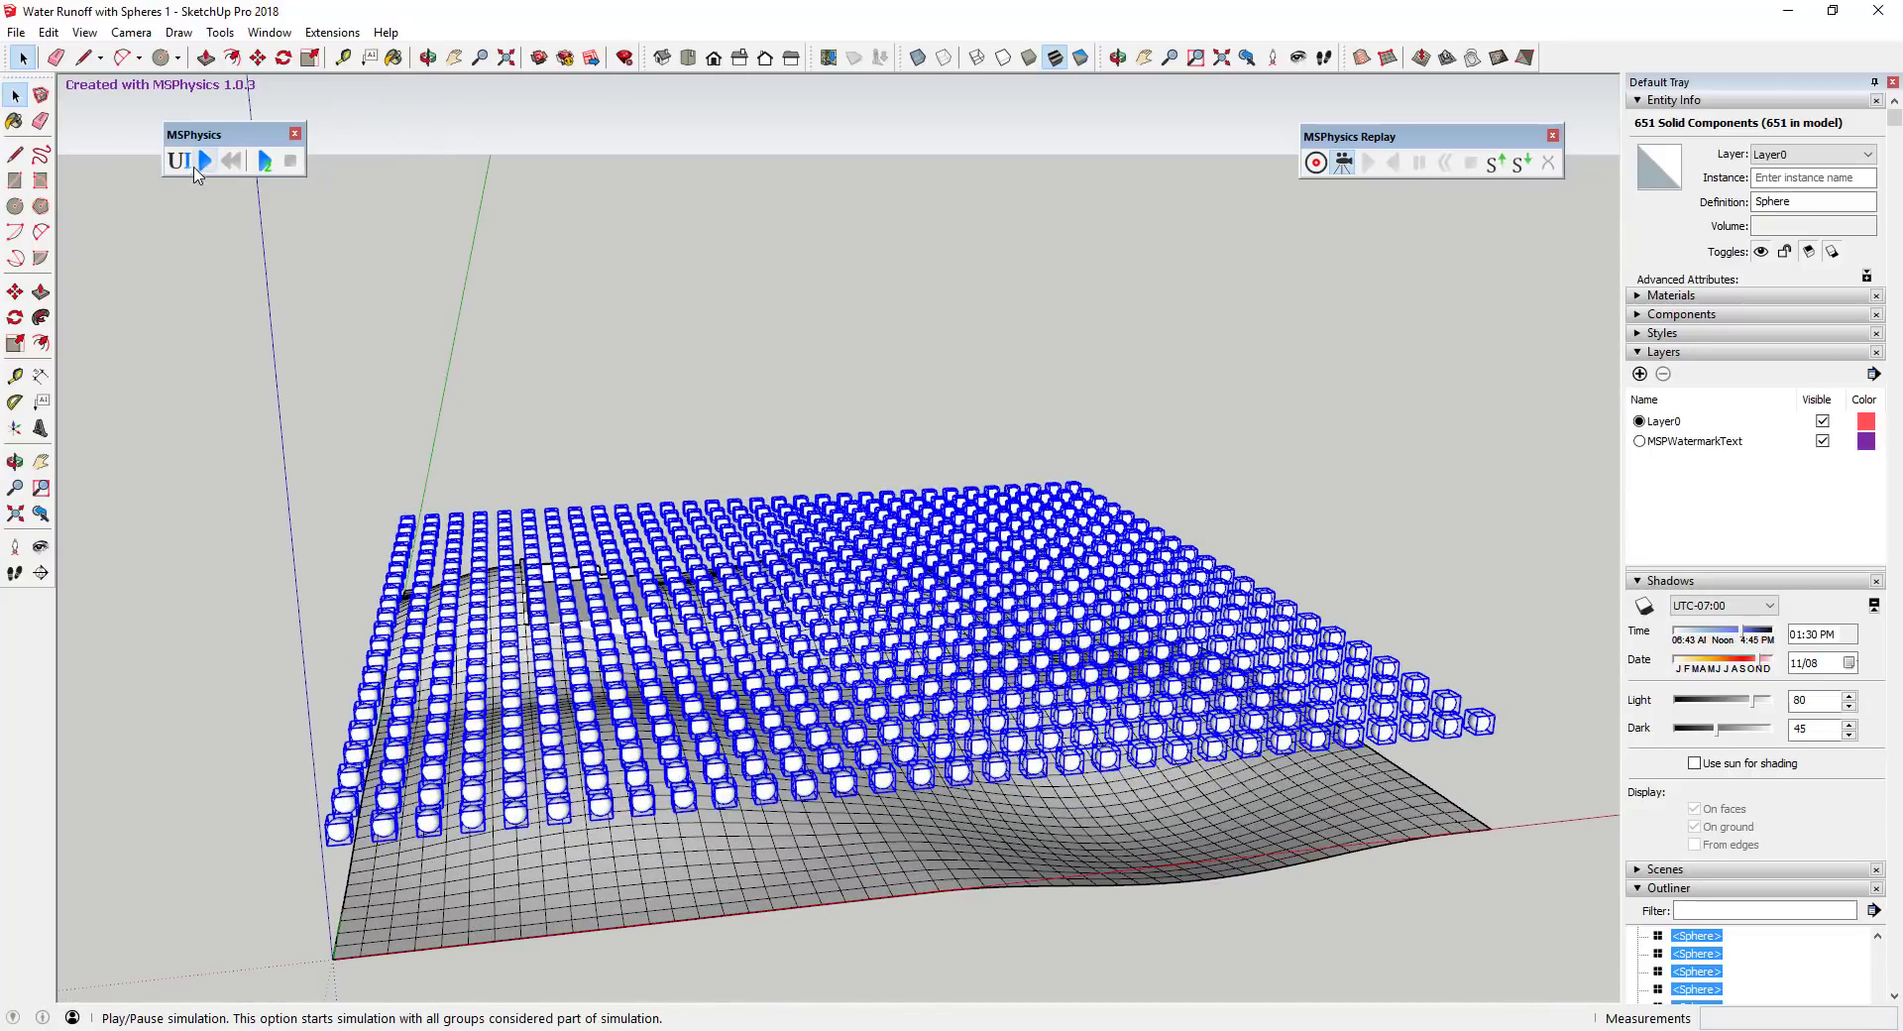
click(204, 161)
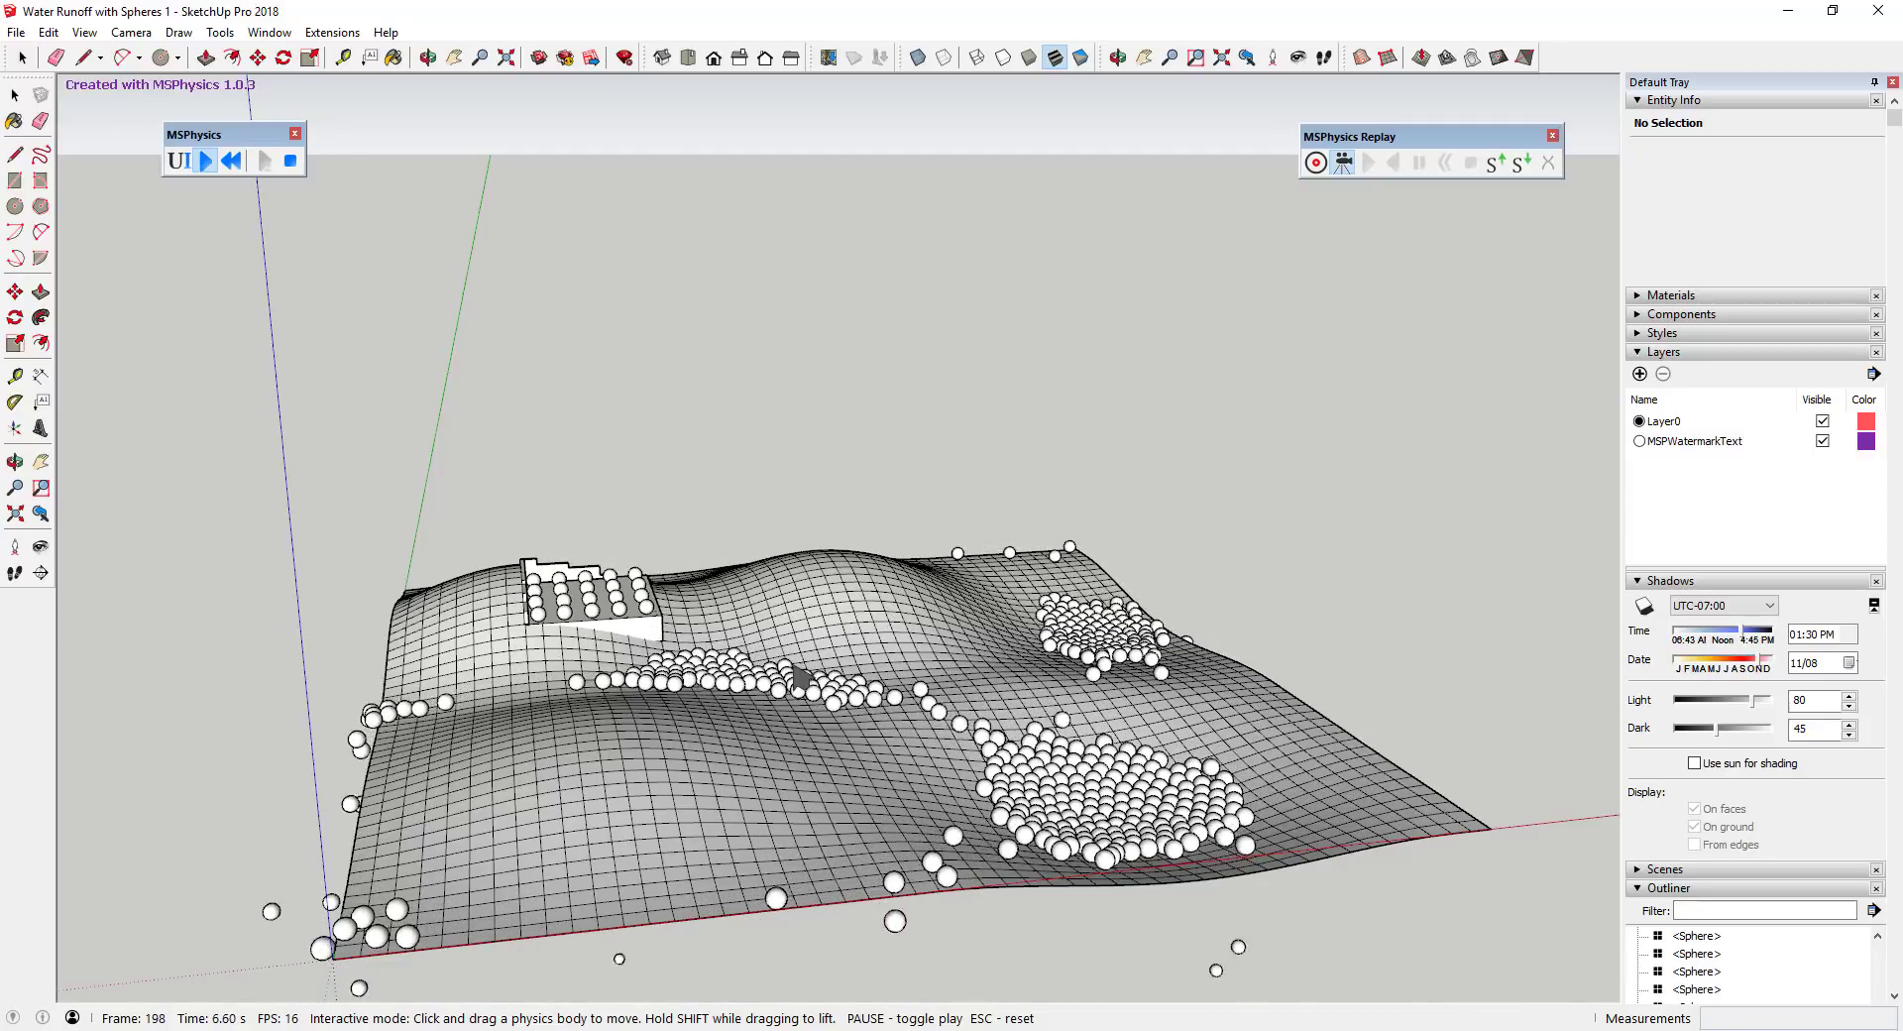
middle_drag(783, 702, 746, 790)
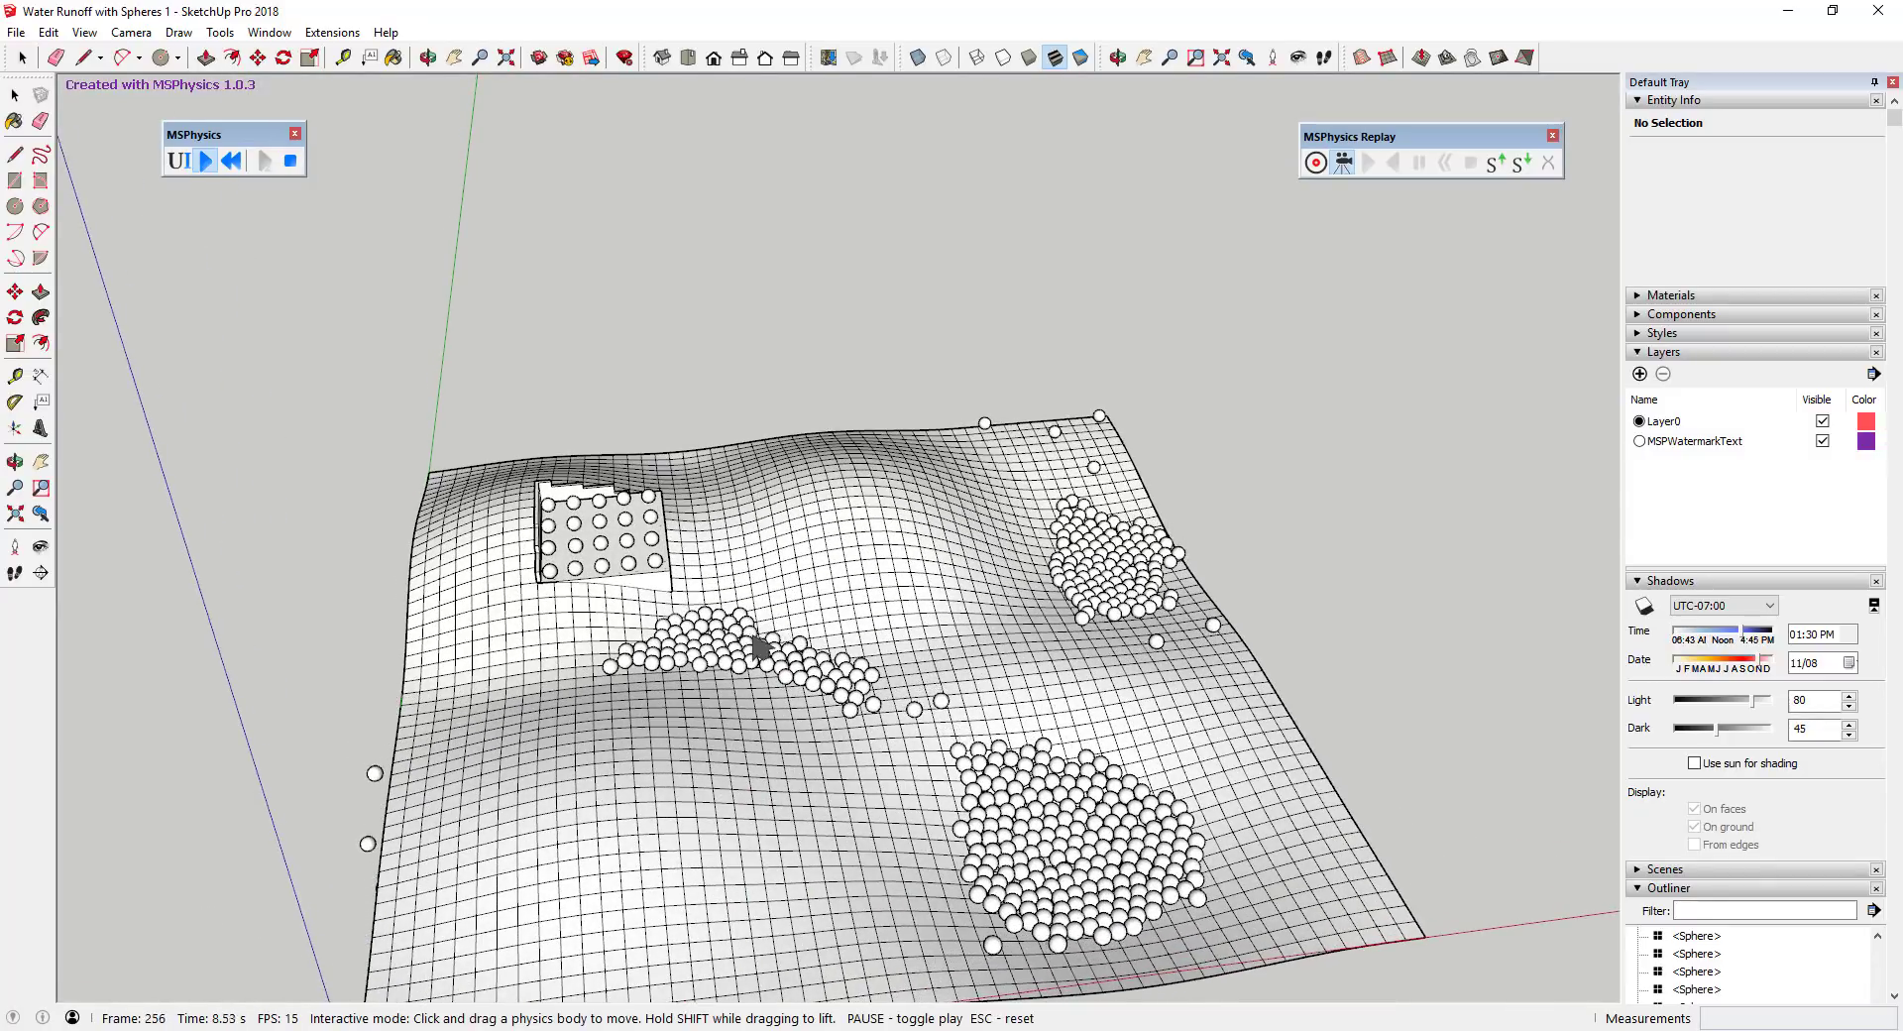
middle_drag(699, 640, 698, 617)
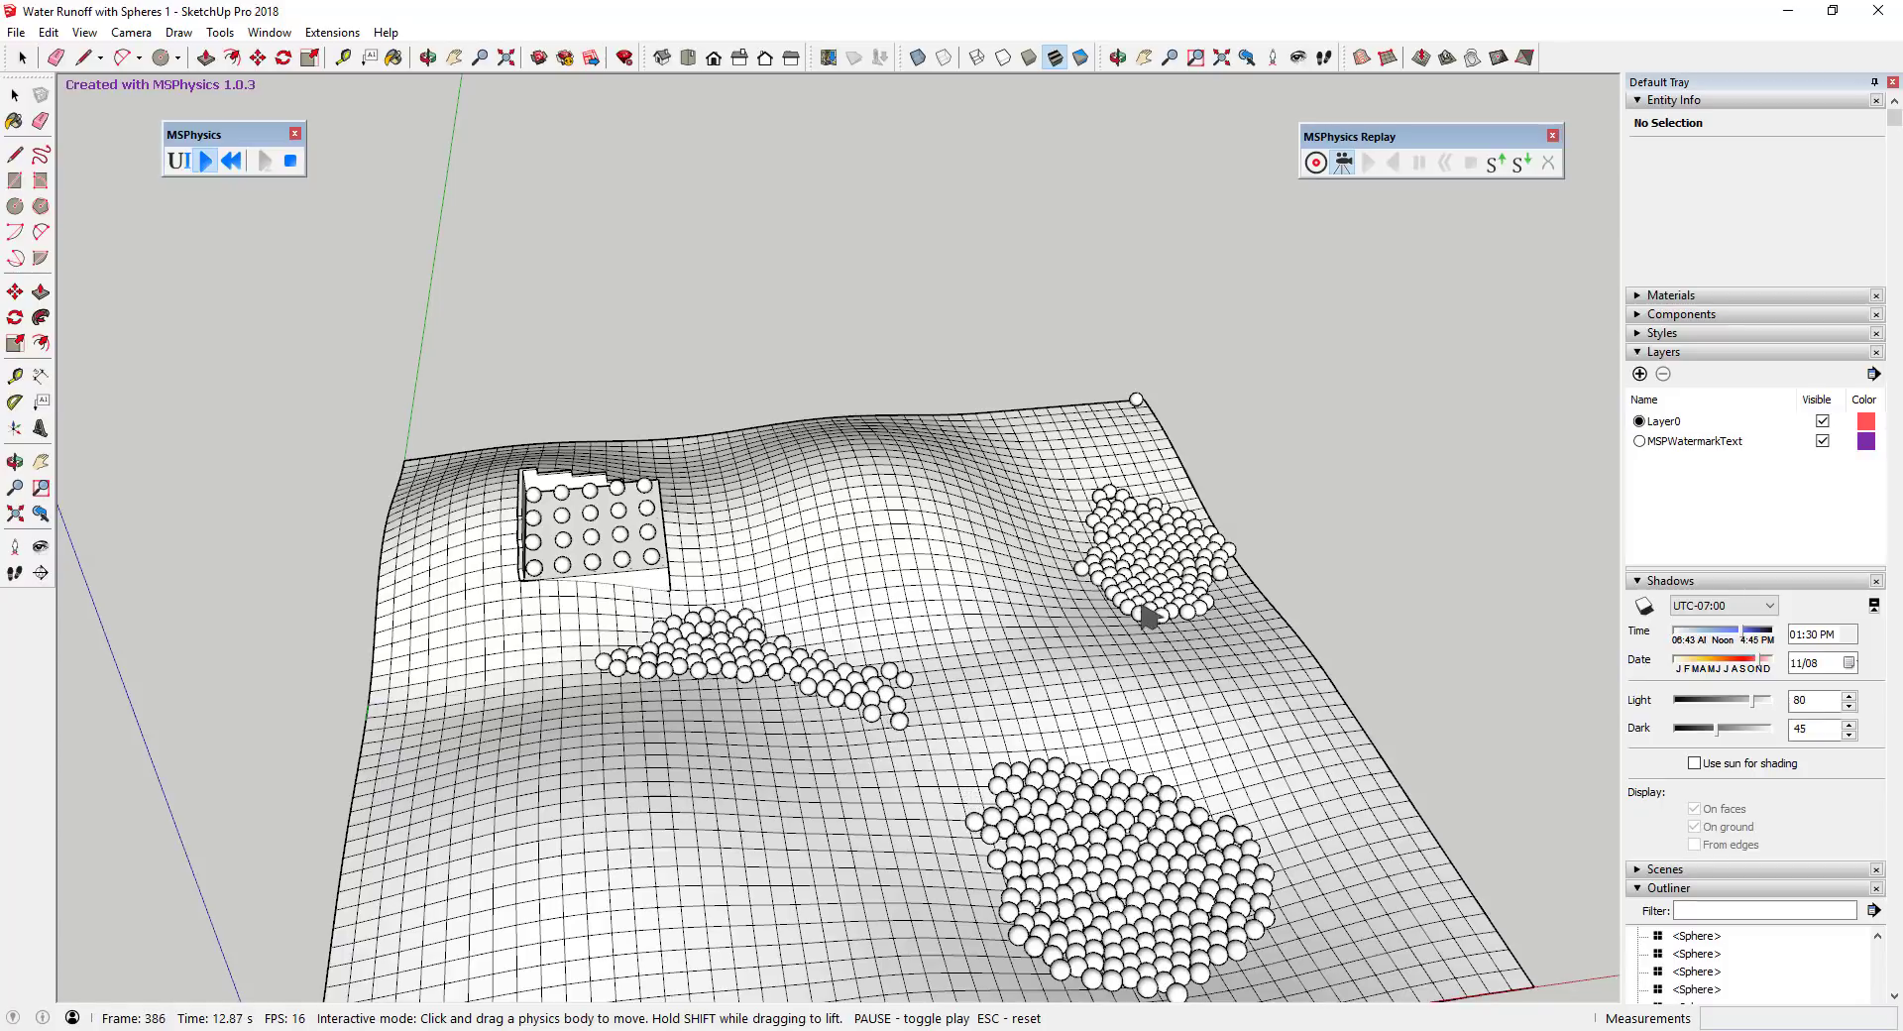
scroll(1147, 823, down, 3)
middle_drag(1074, 803, 846, 752)
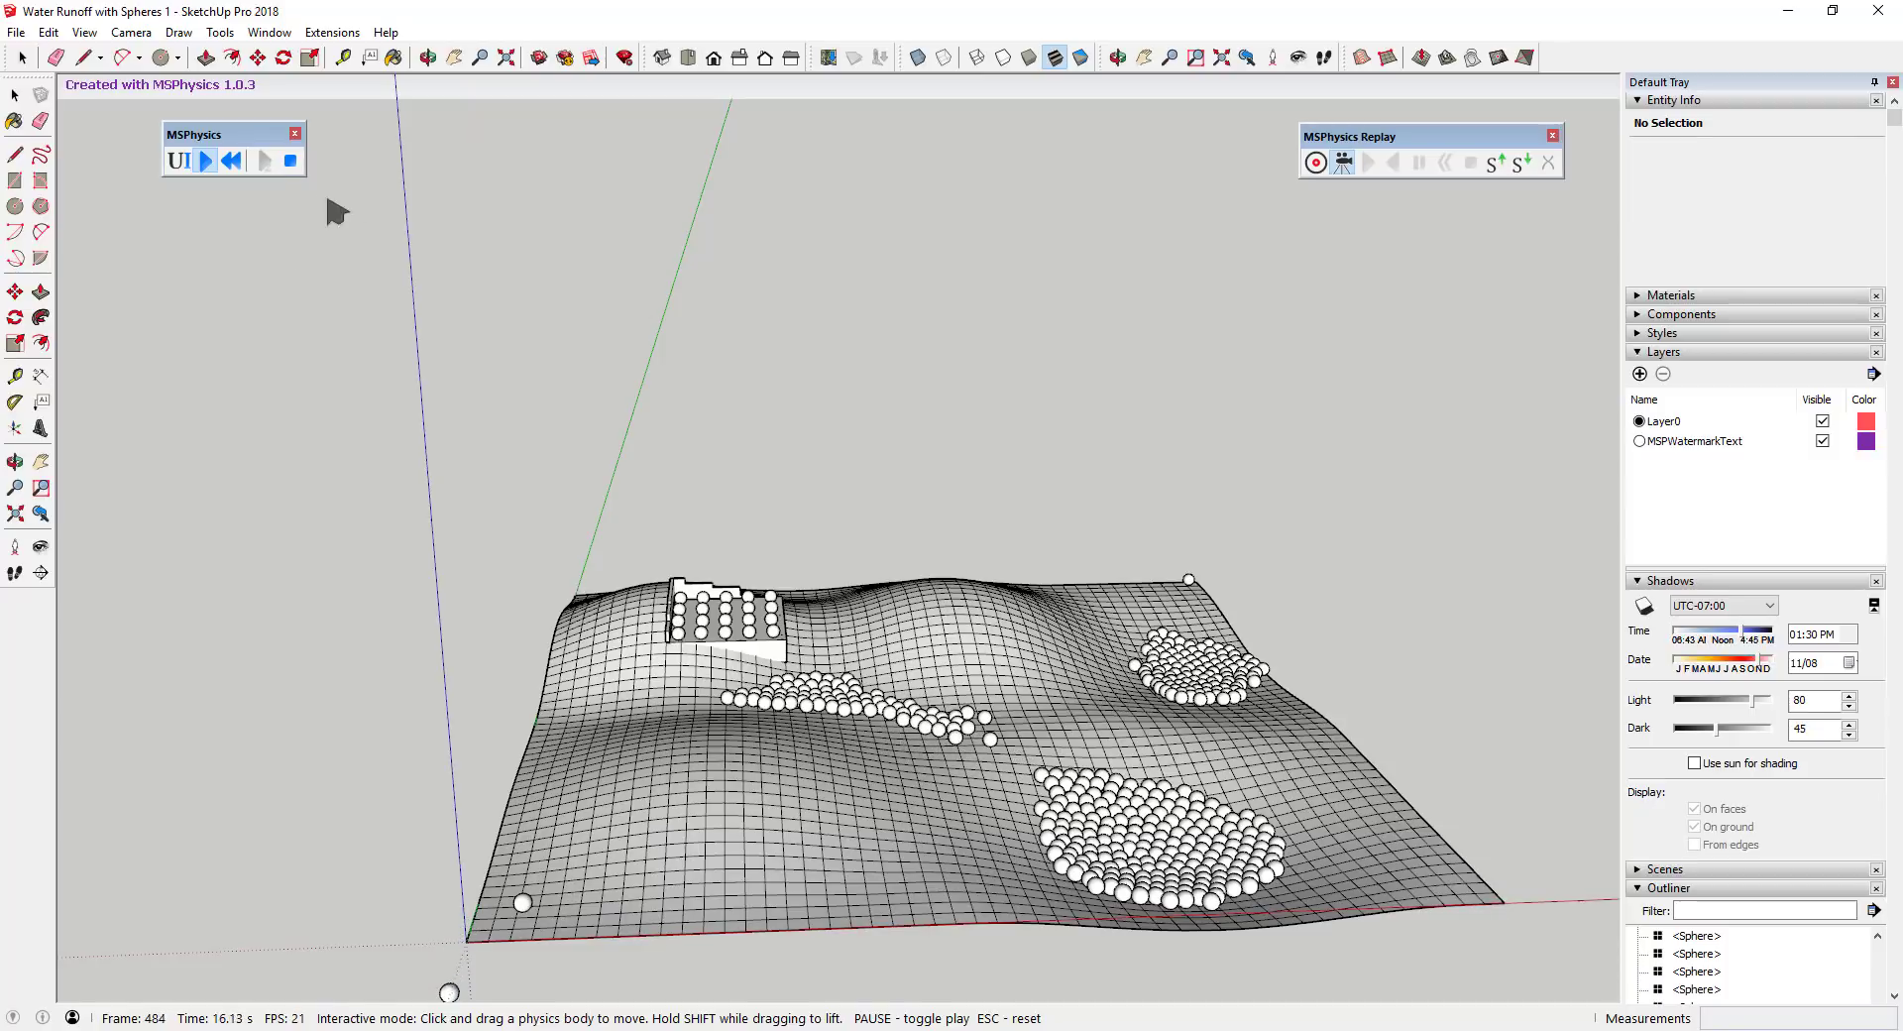
click(231, 163)
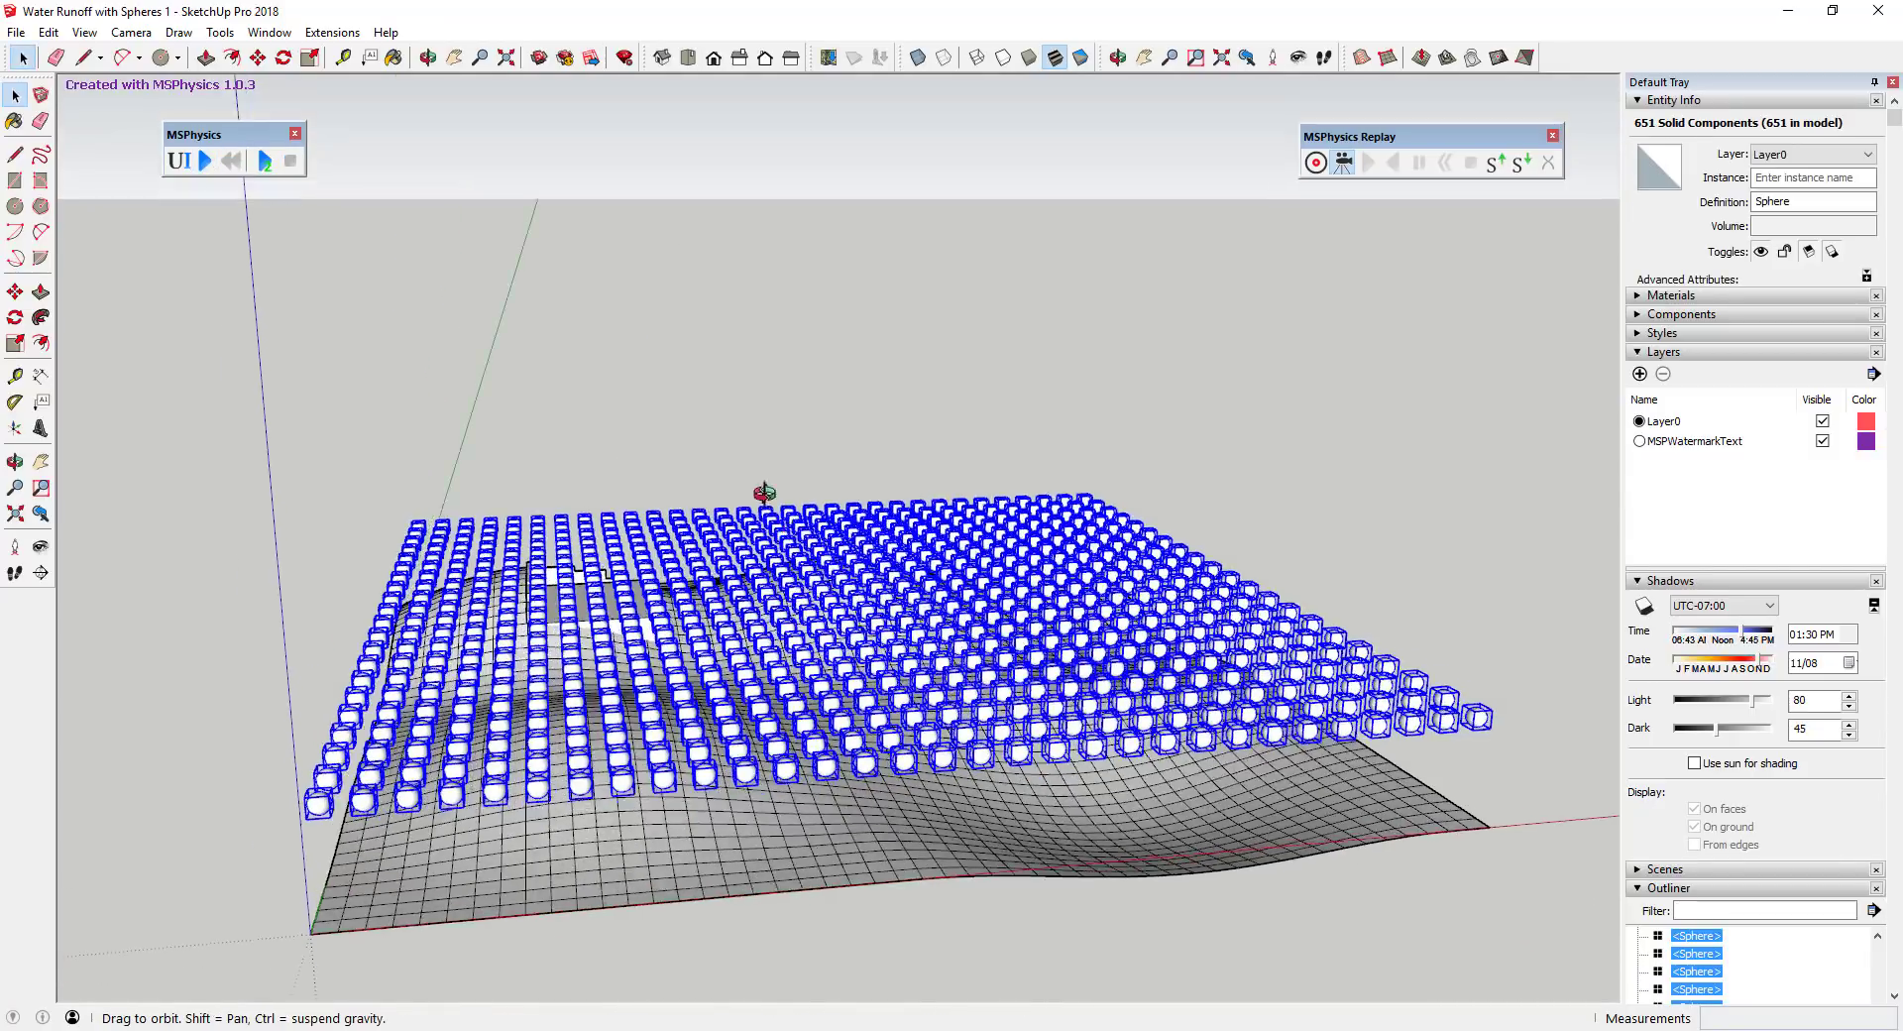
Hide all the selected spheres and open the terrain mesh group for editing.
middle_drag(747, 497, 750, 566)
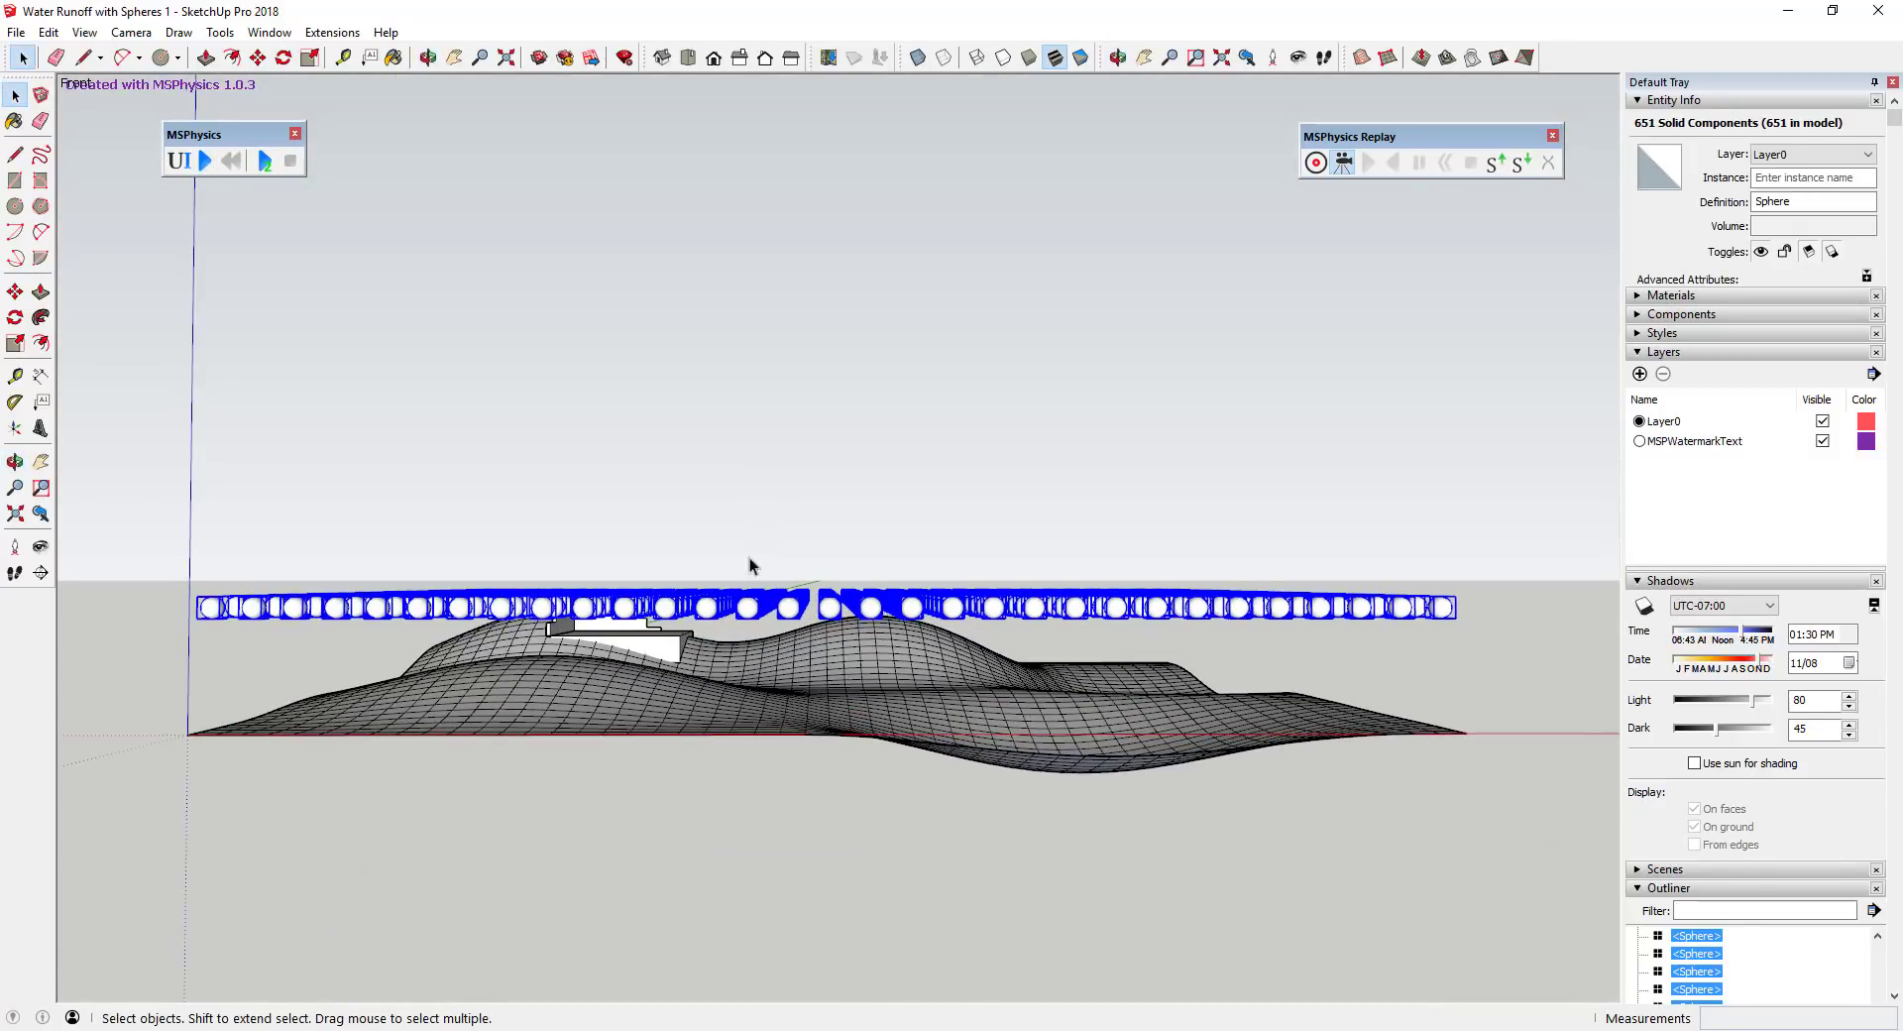
right_click(796, 612)
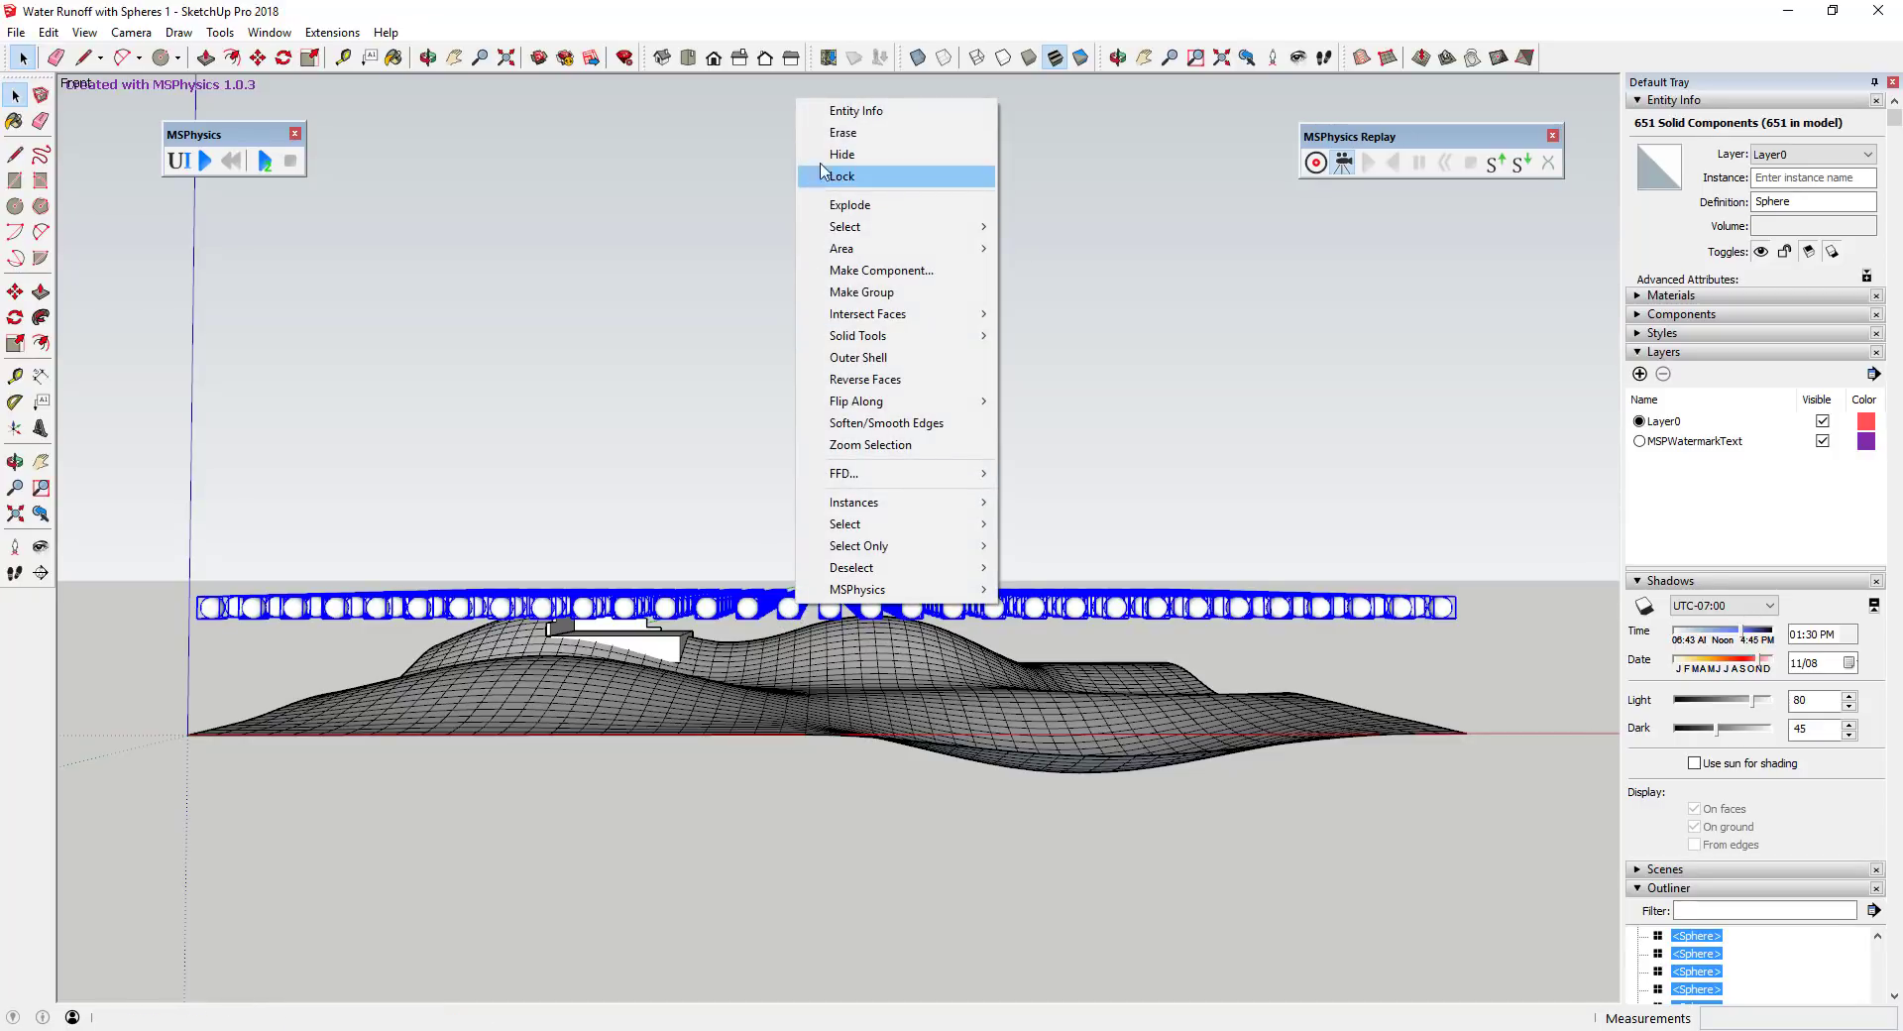
click(872, 153)
middle_drag(764, 590, 922, 756)
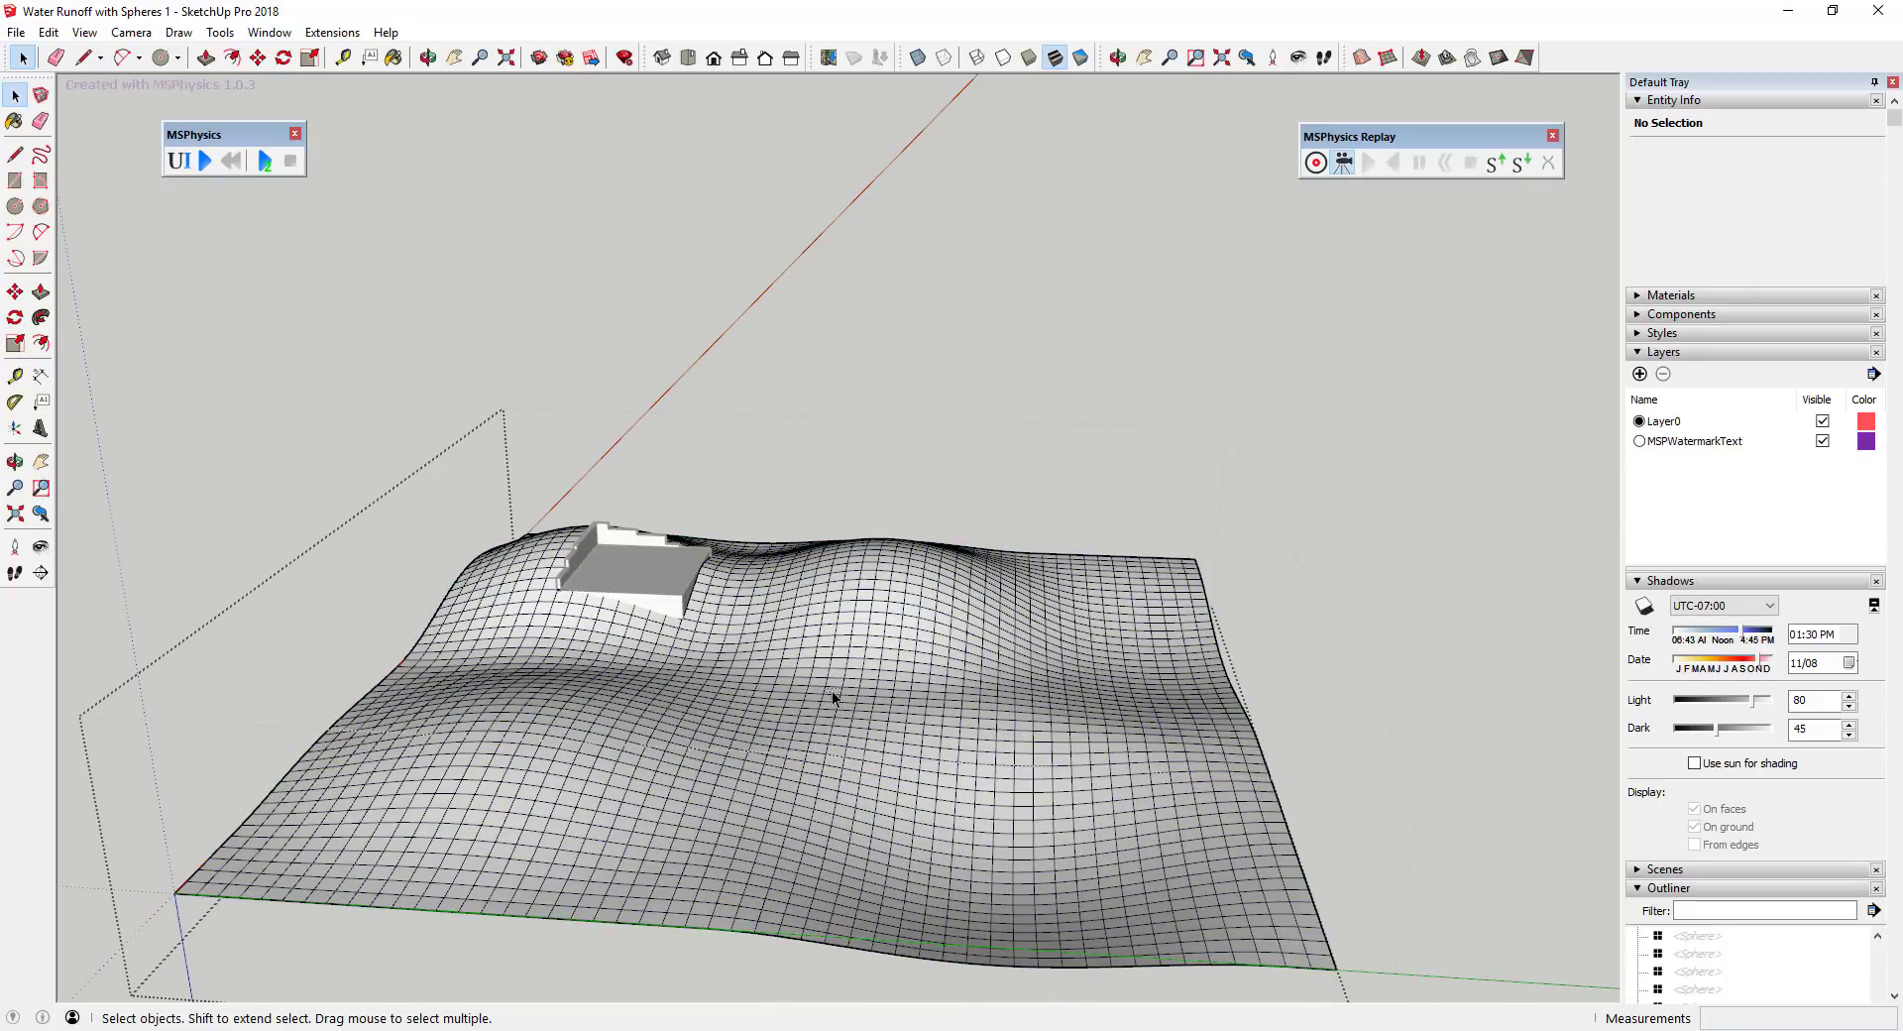
Carve a drainage channel from the middle hollow to the lower basin with 10'-radius Smoove offsets about 1' deep, and close the terrain group.
click(1387, 59)
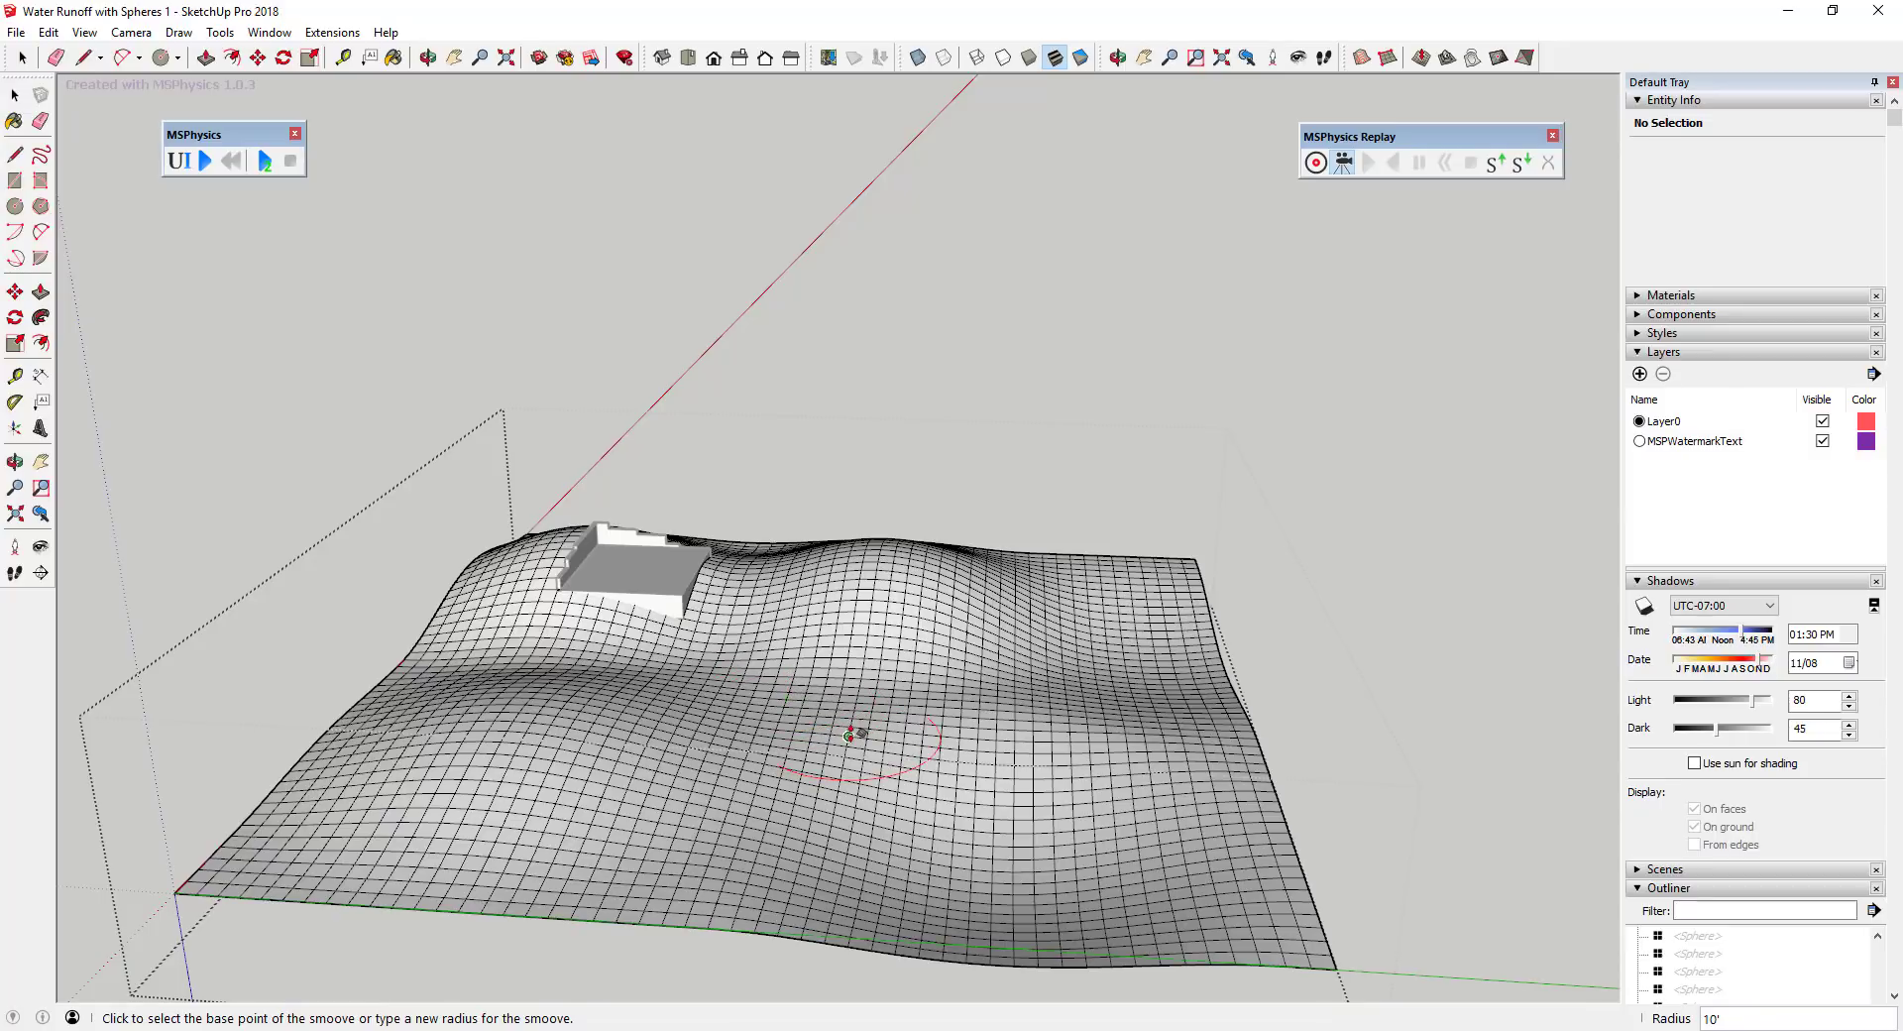
click(850, 734)
click(821, 732)
click(825, 718)
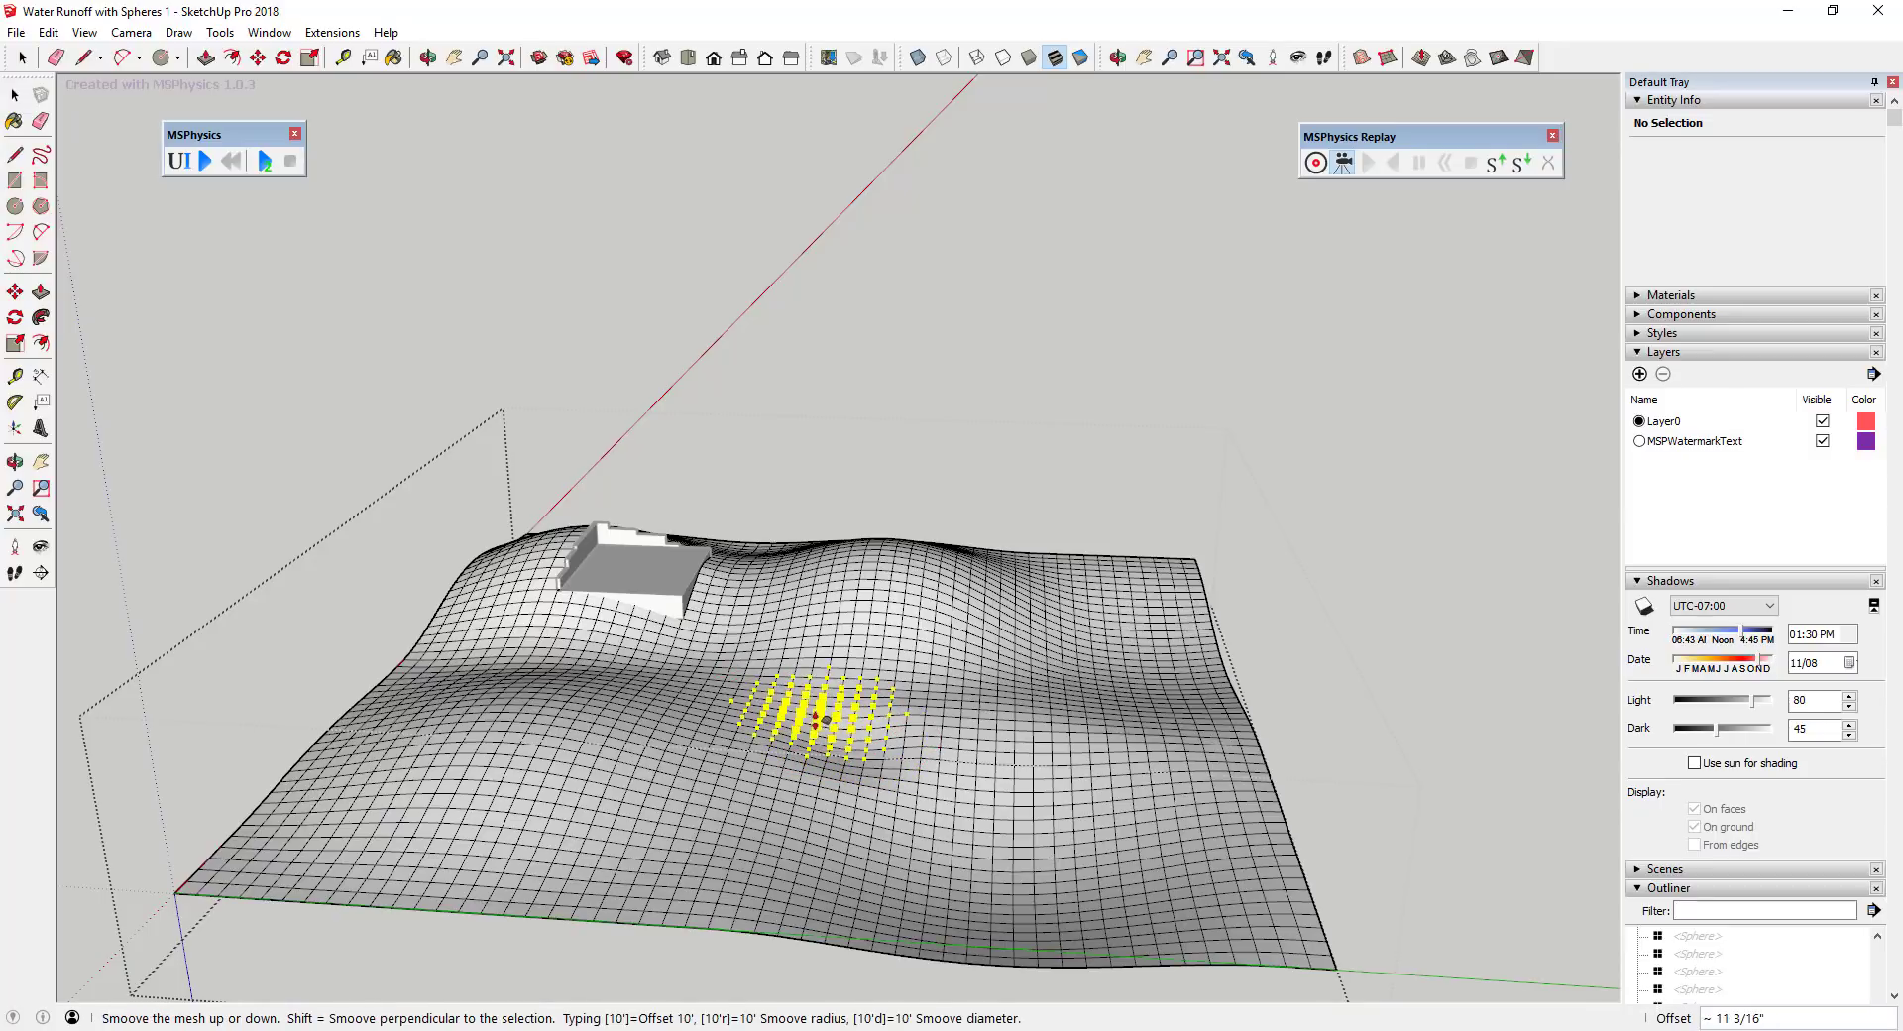
click(815, 717)
click(776, 697)
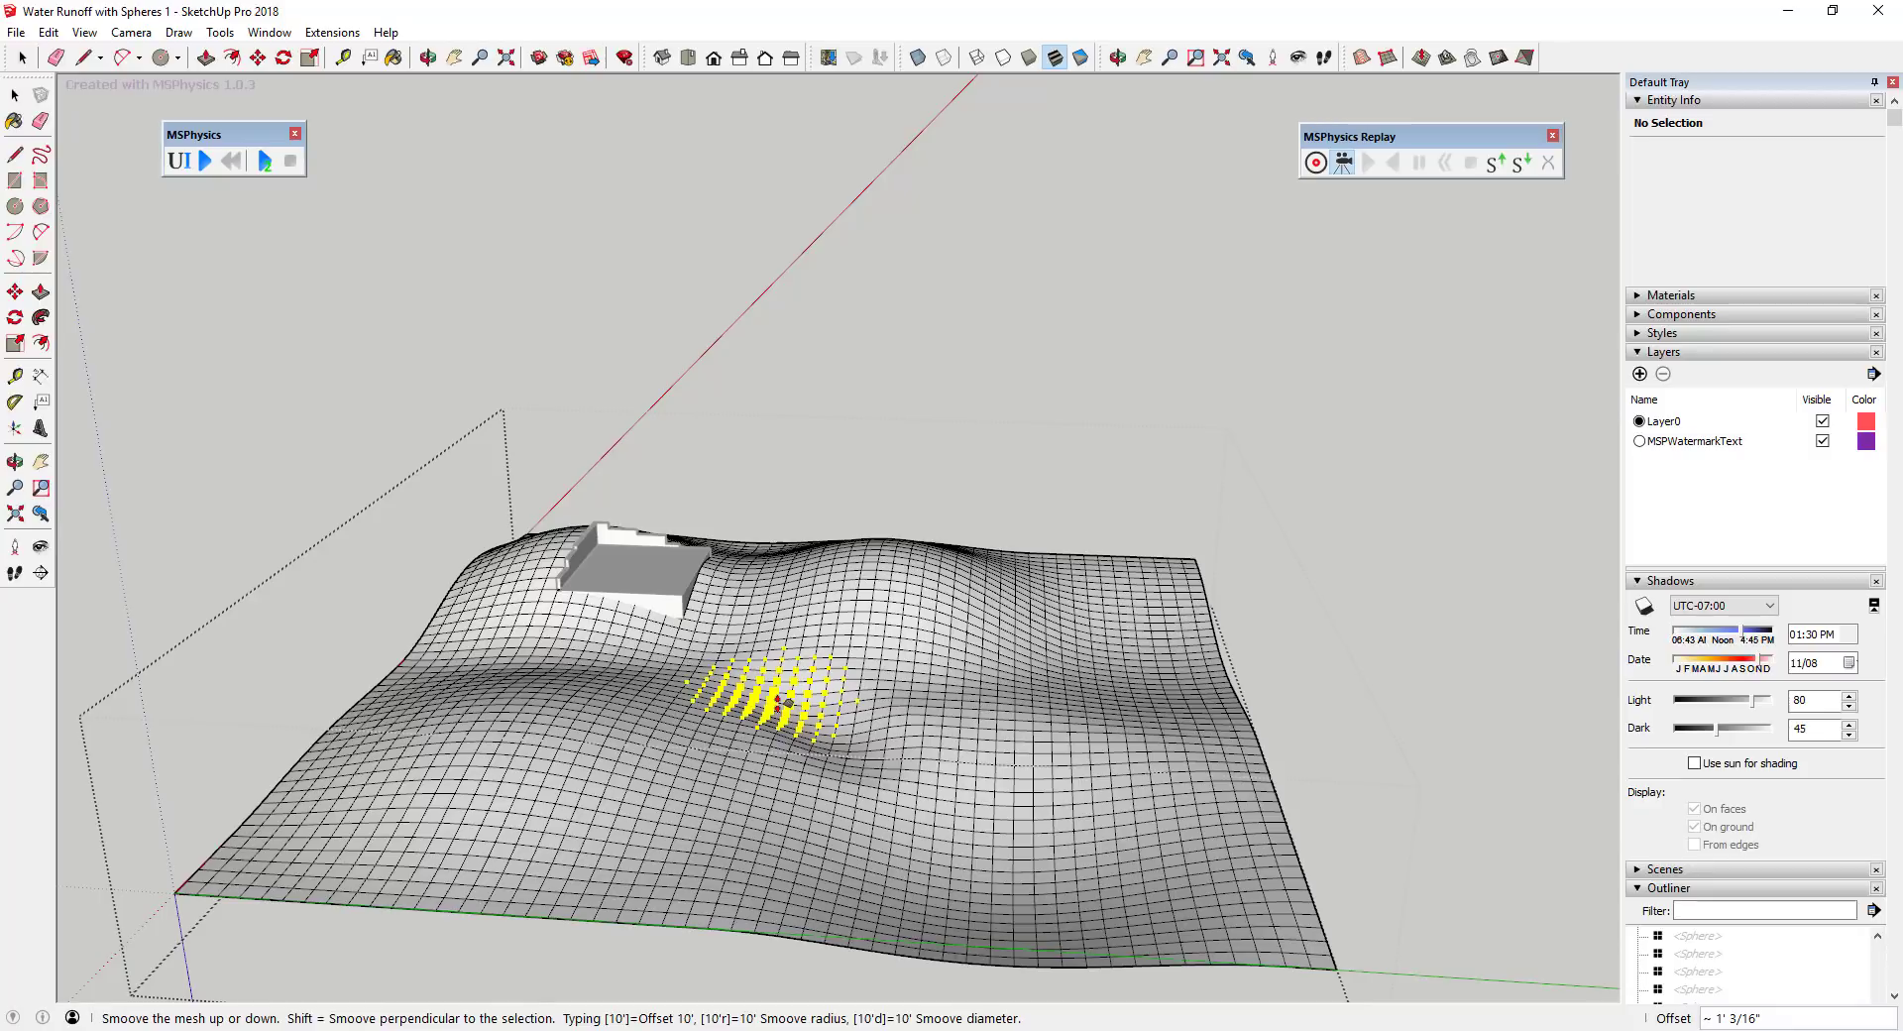
click(901, 762)
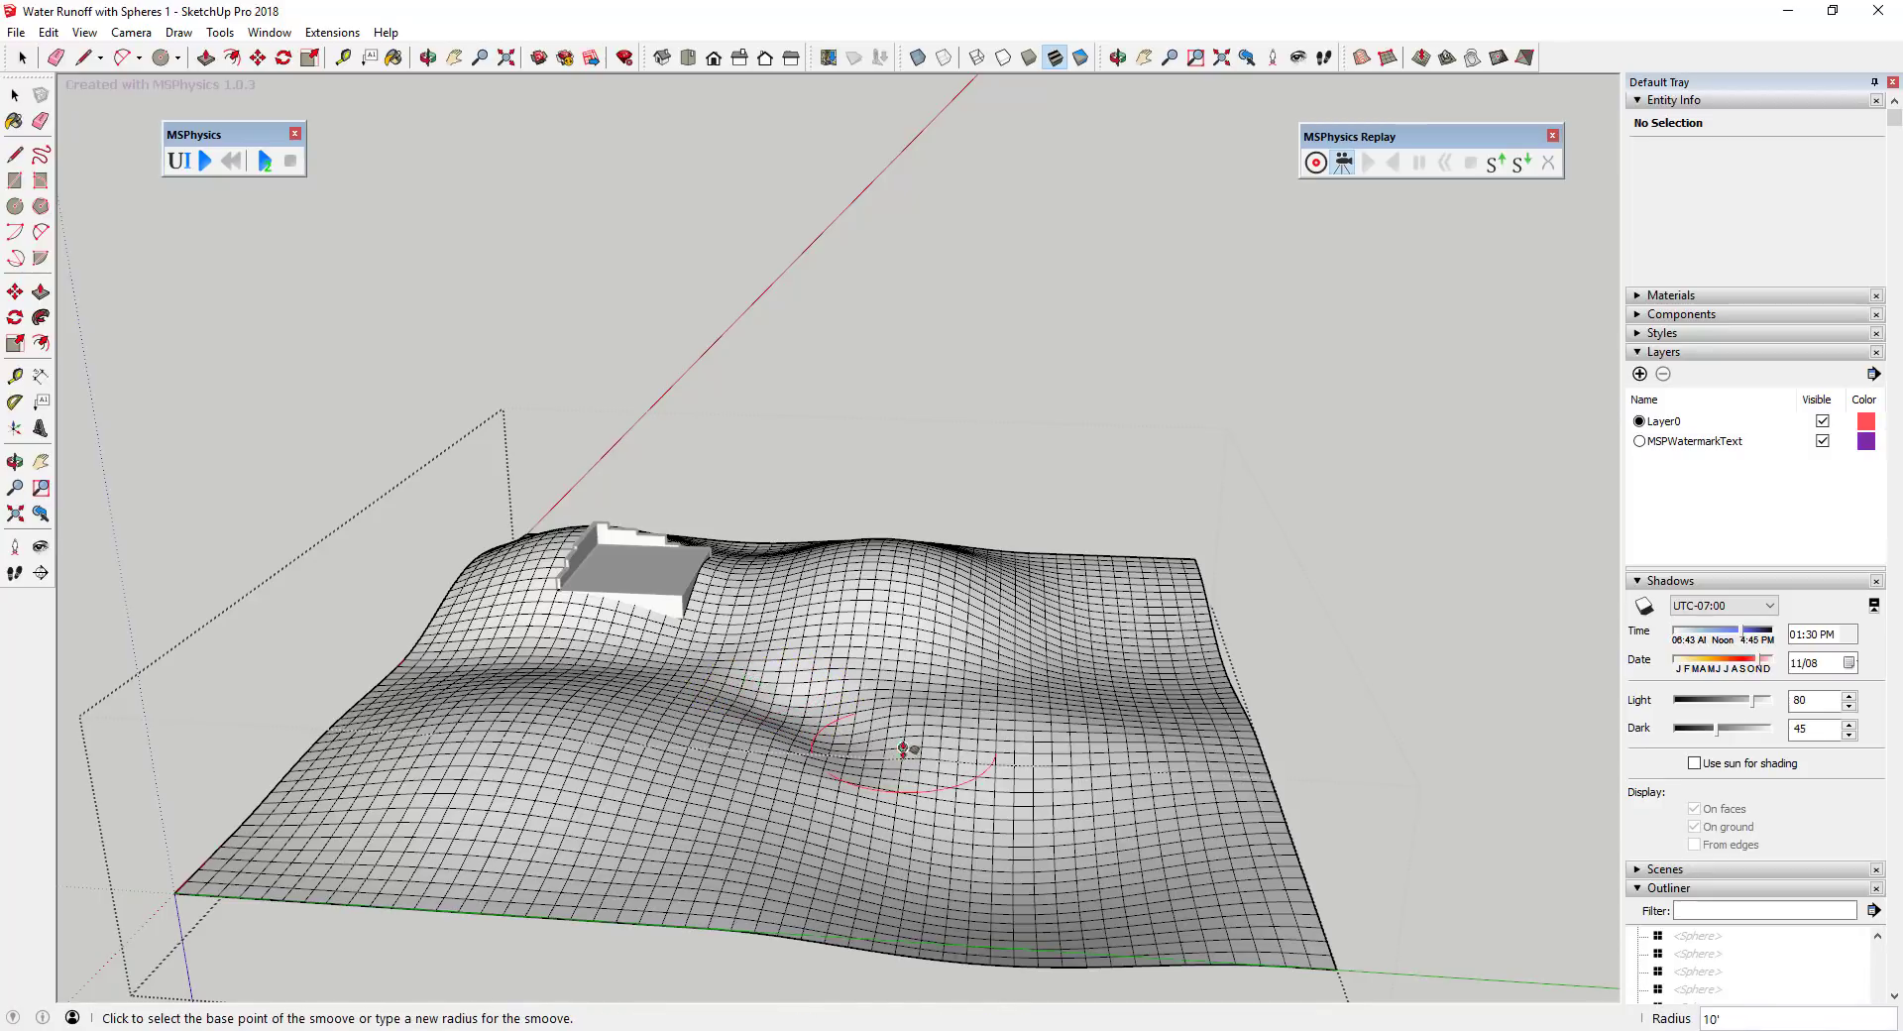
click(901, 761)
click(898, 785)
mouse_move(897, 785)
middle_down()
mouse_move(912, 813)
mouse_move(873, 773)
middle_up()
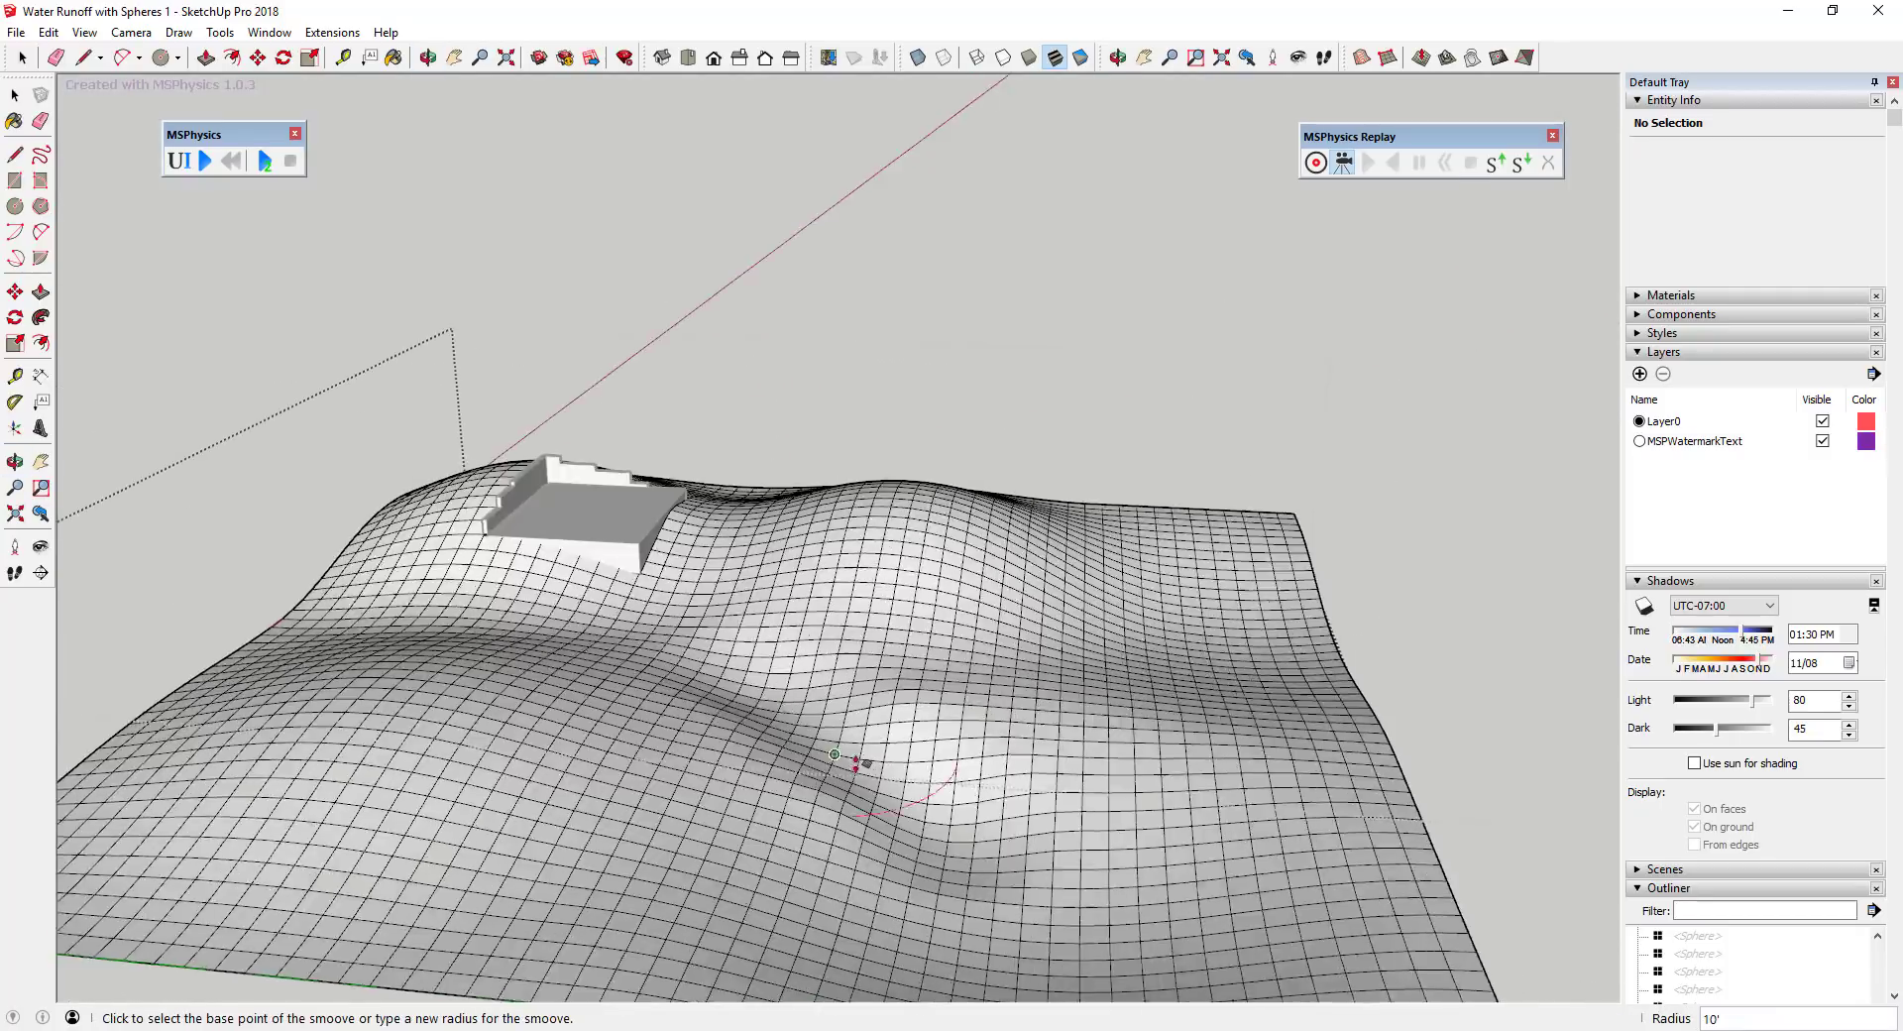
scroll(950, 716, down, 3)
key(space)
key(Escape)
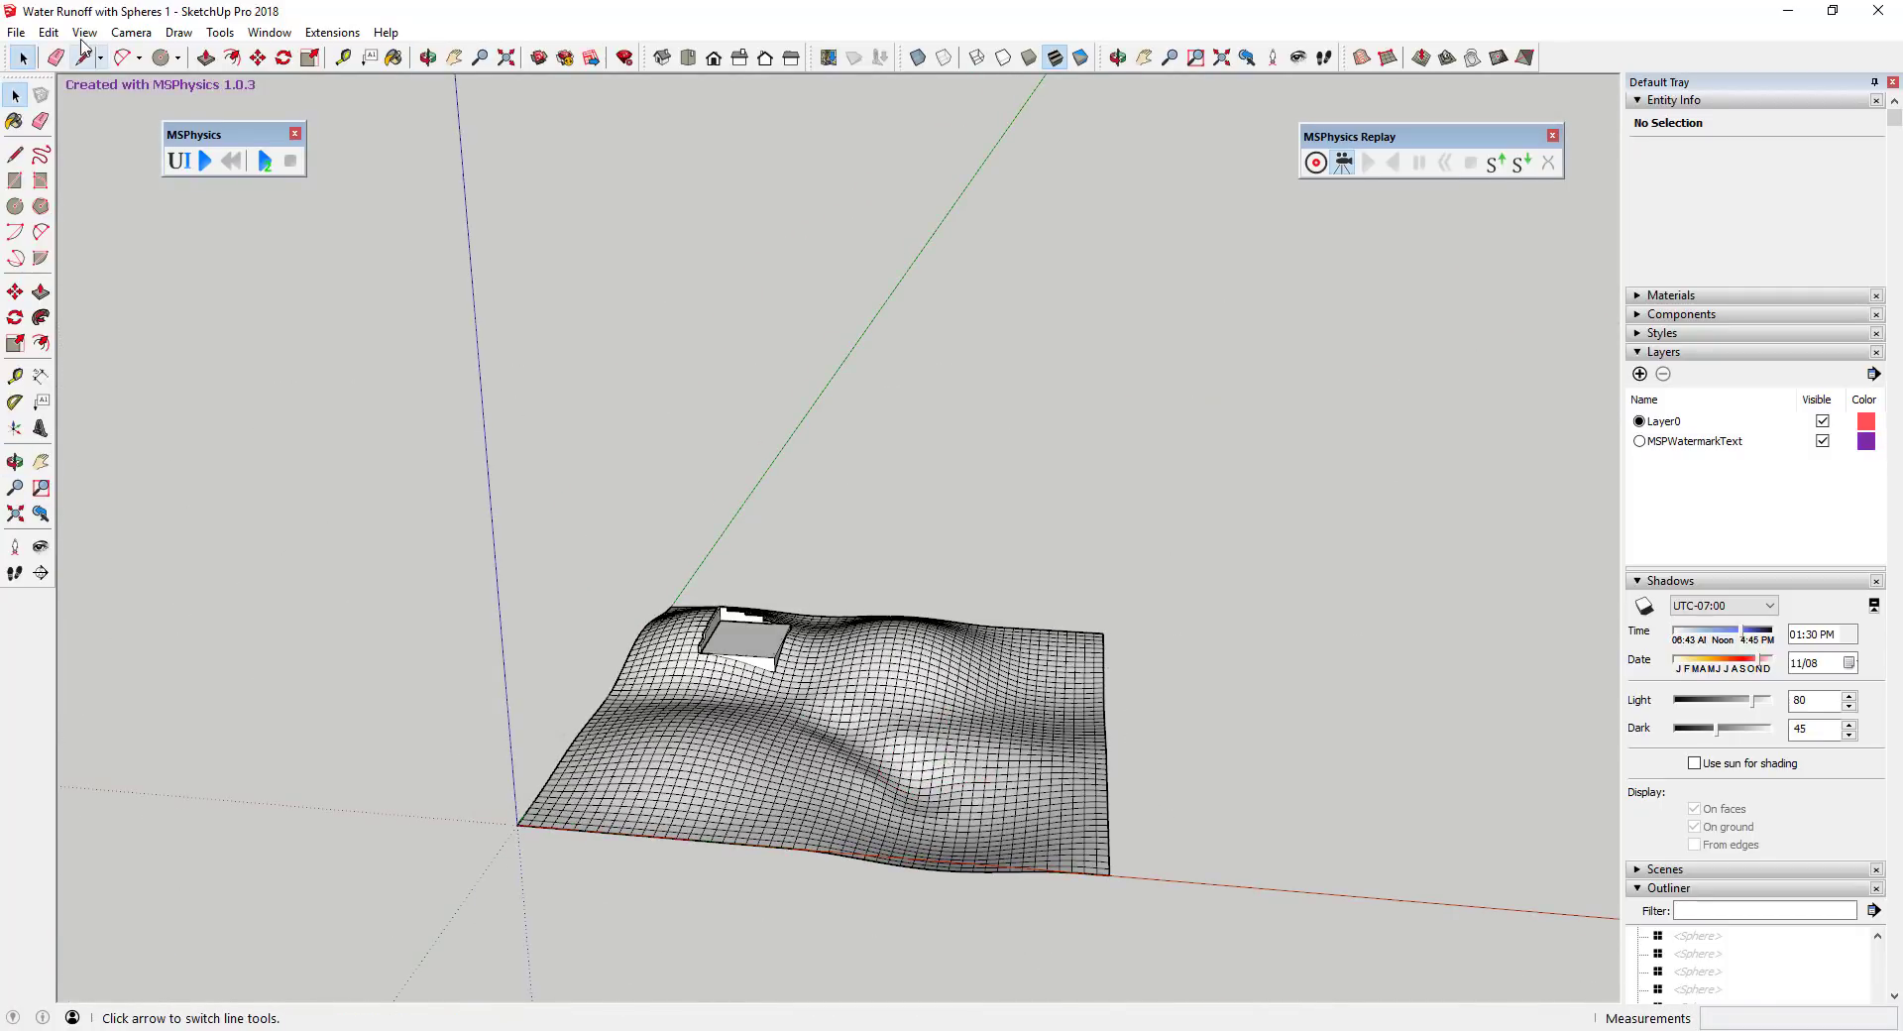
Unhide the last hidden spheres and rerun the simulation to examine the runoff through the new channel.
click(48, 32)
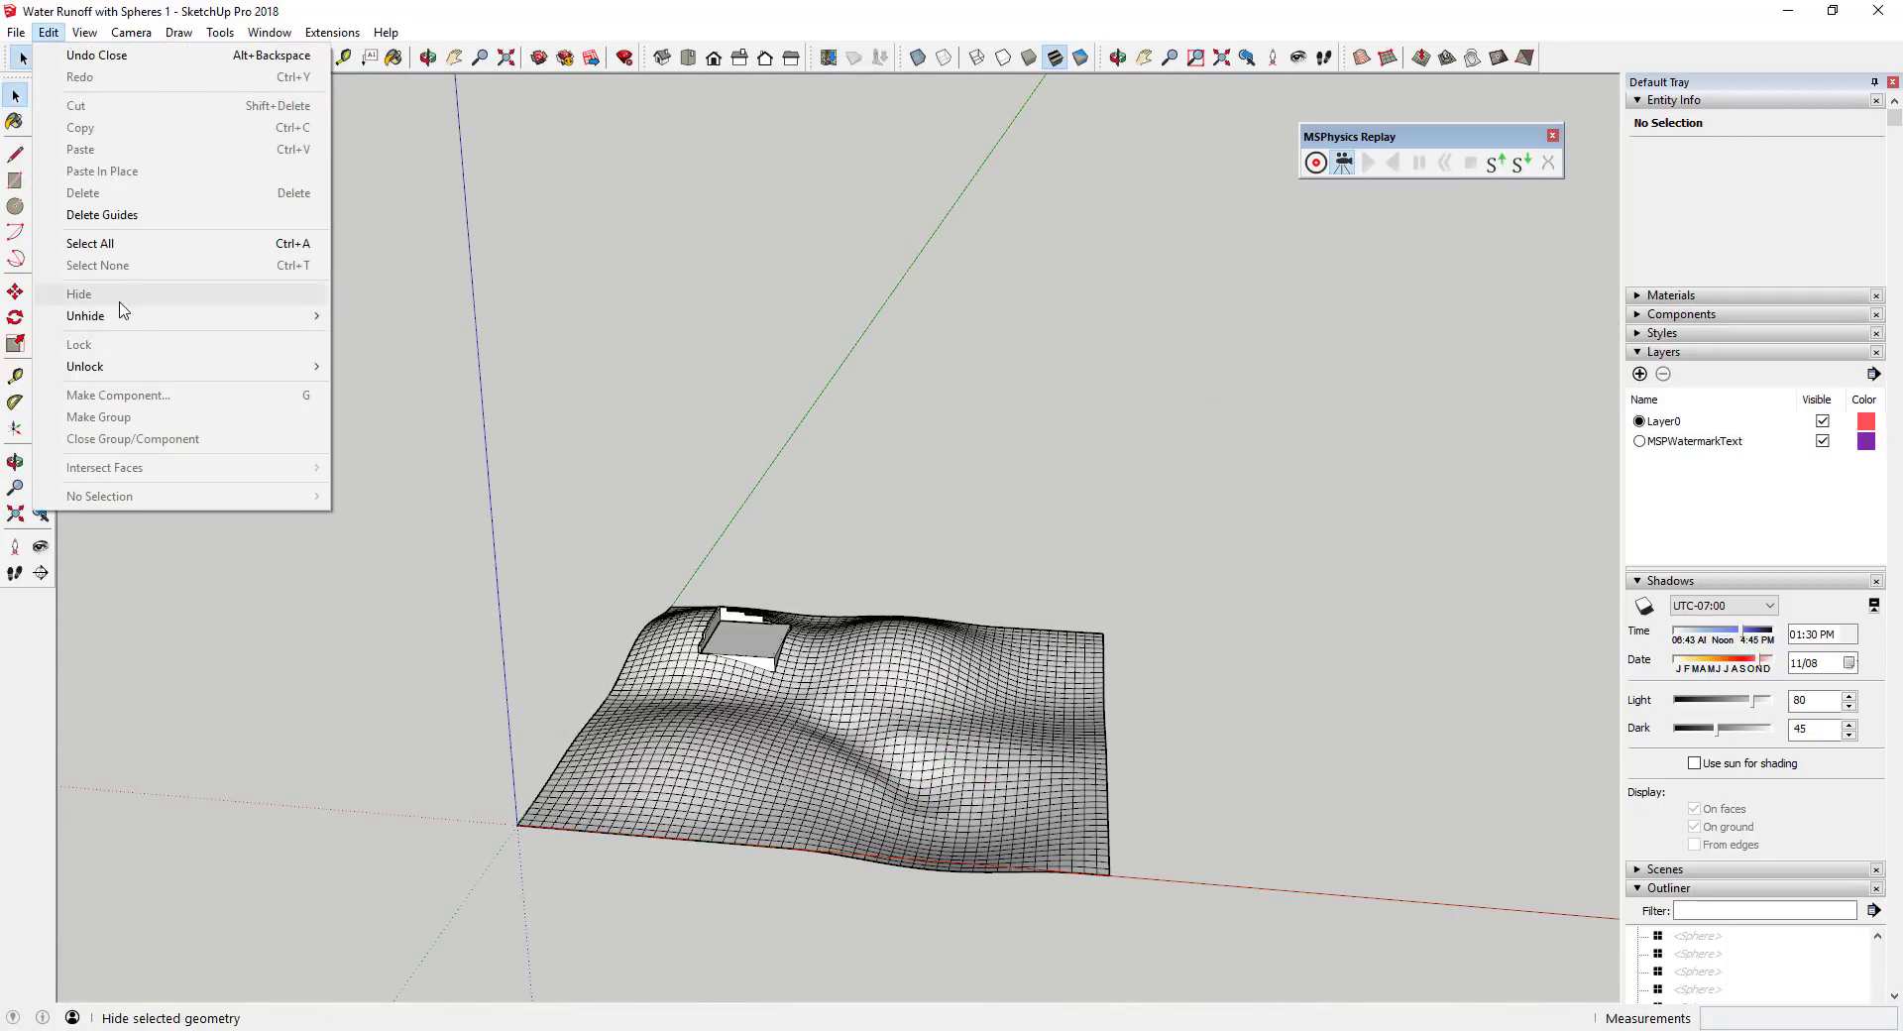
click(367, 339)
middle_drag(1016, 595, 951, 475)
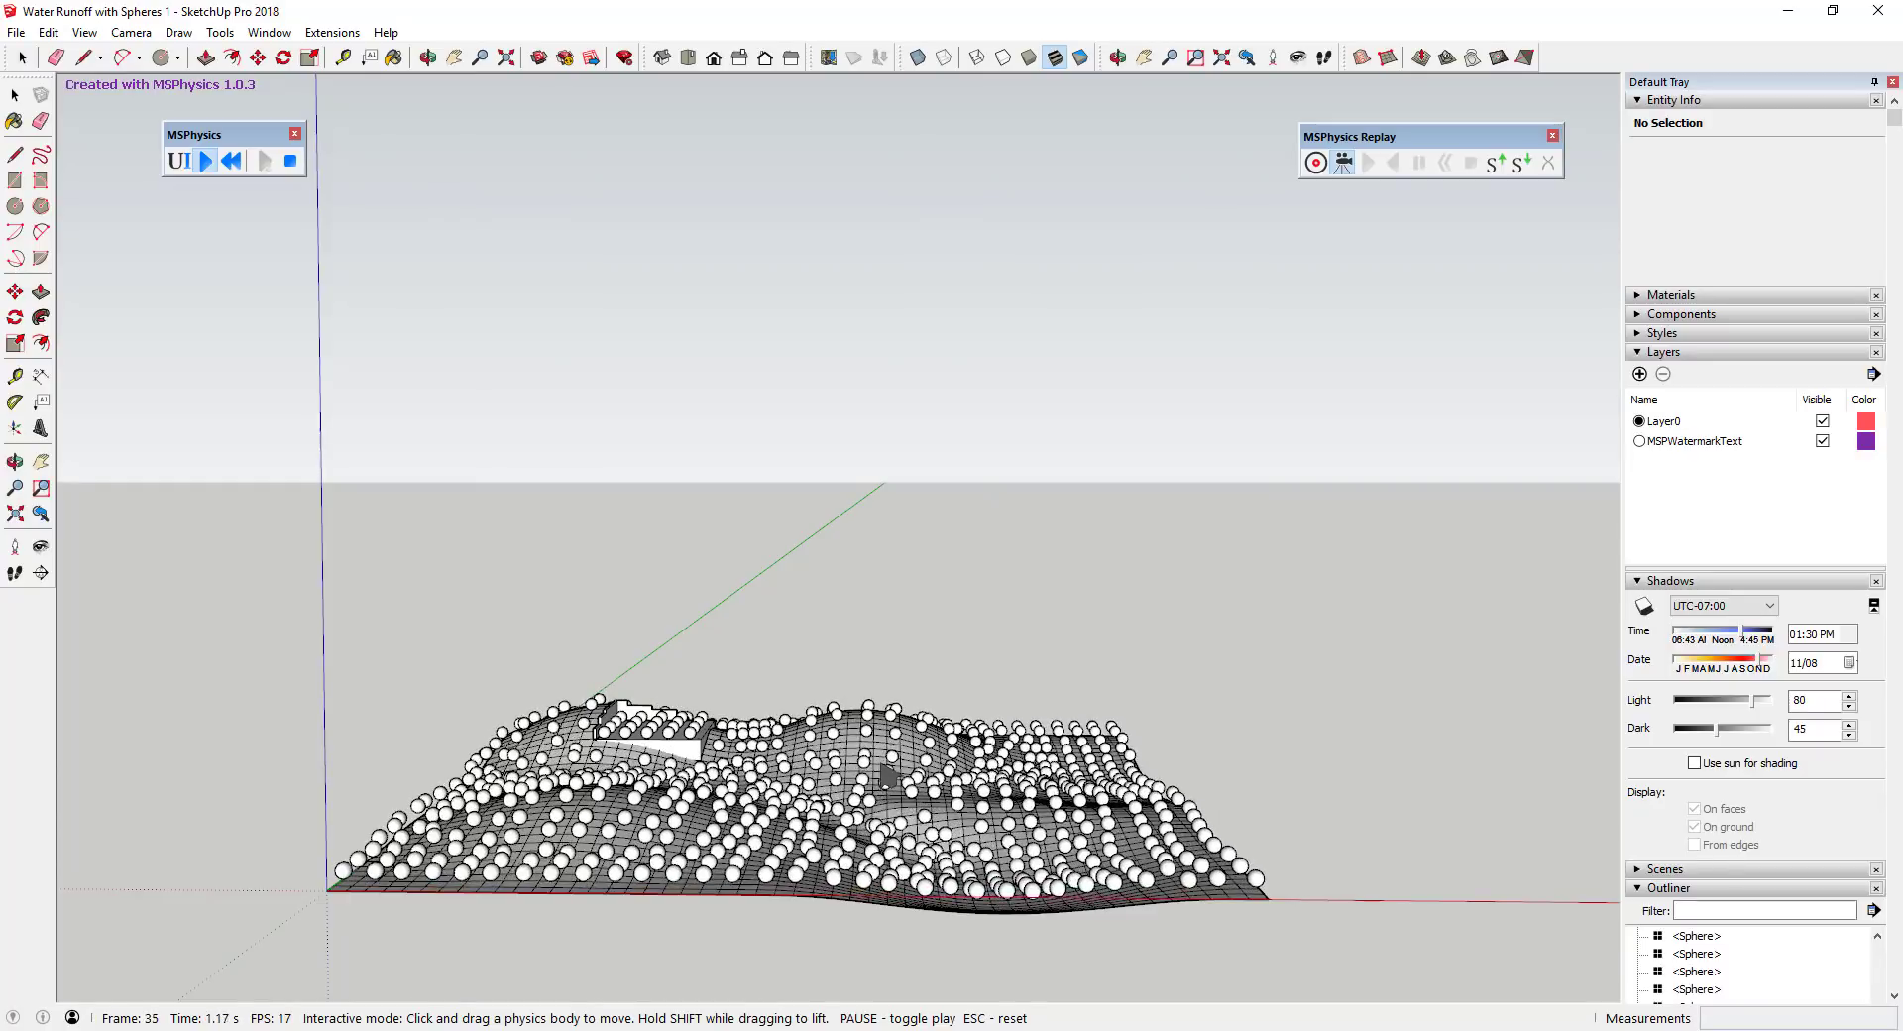
middle_drag(978, 667, 998, 846)
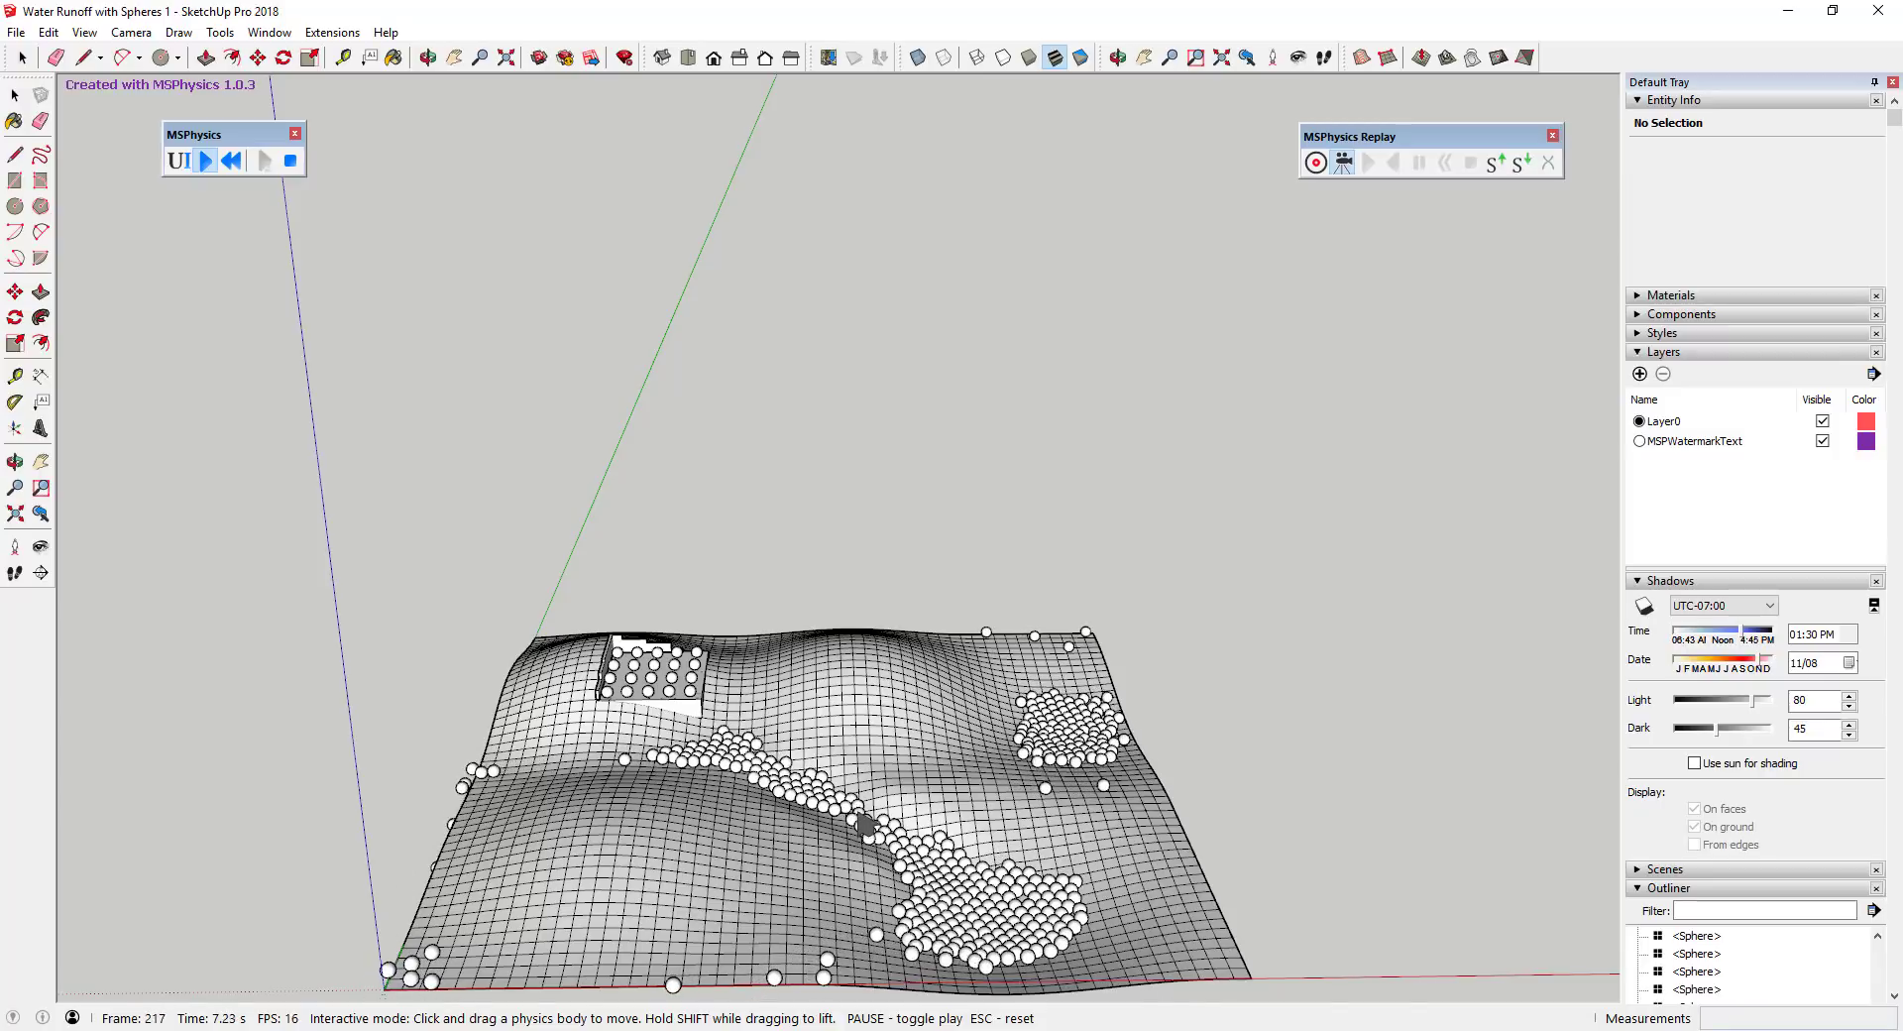
middle_drag(866, 824, 594, 793)
scroll(753, 793, down, 6)
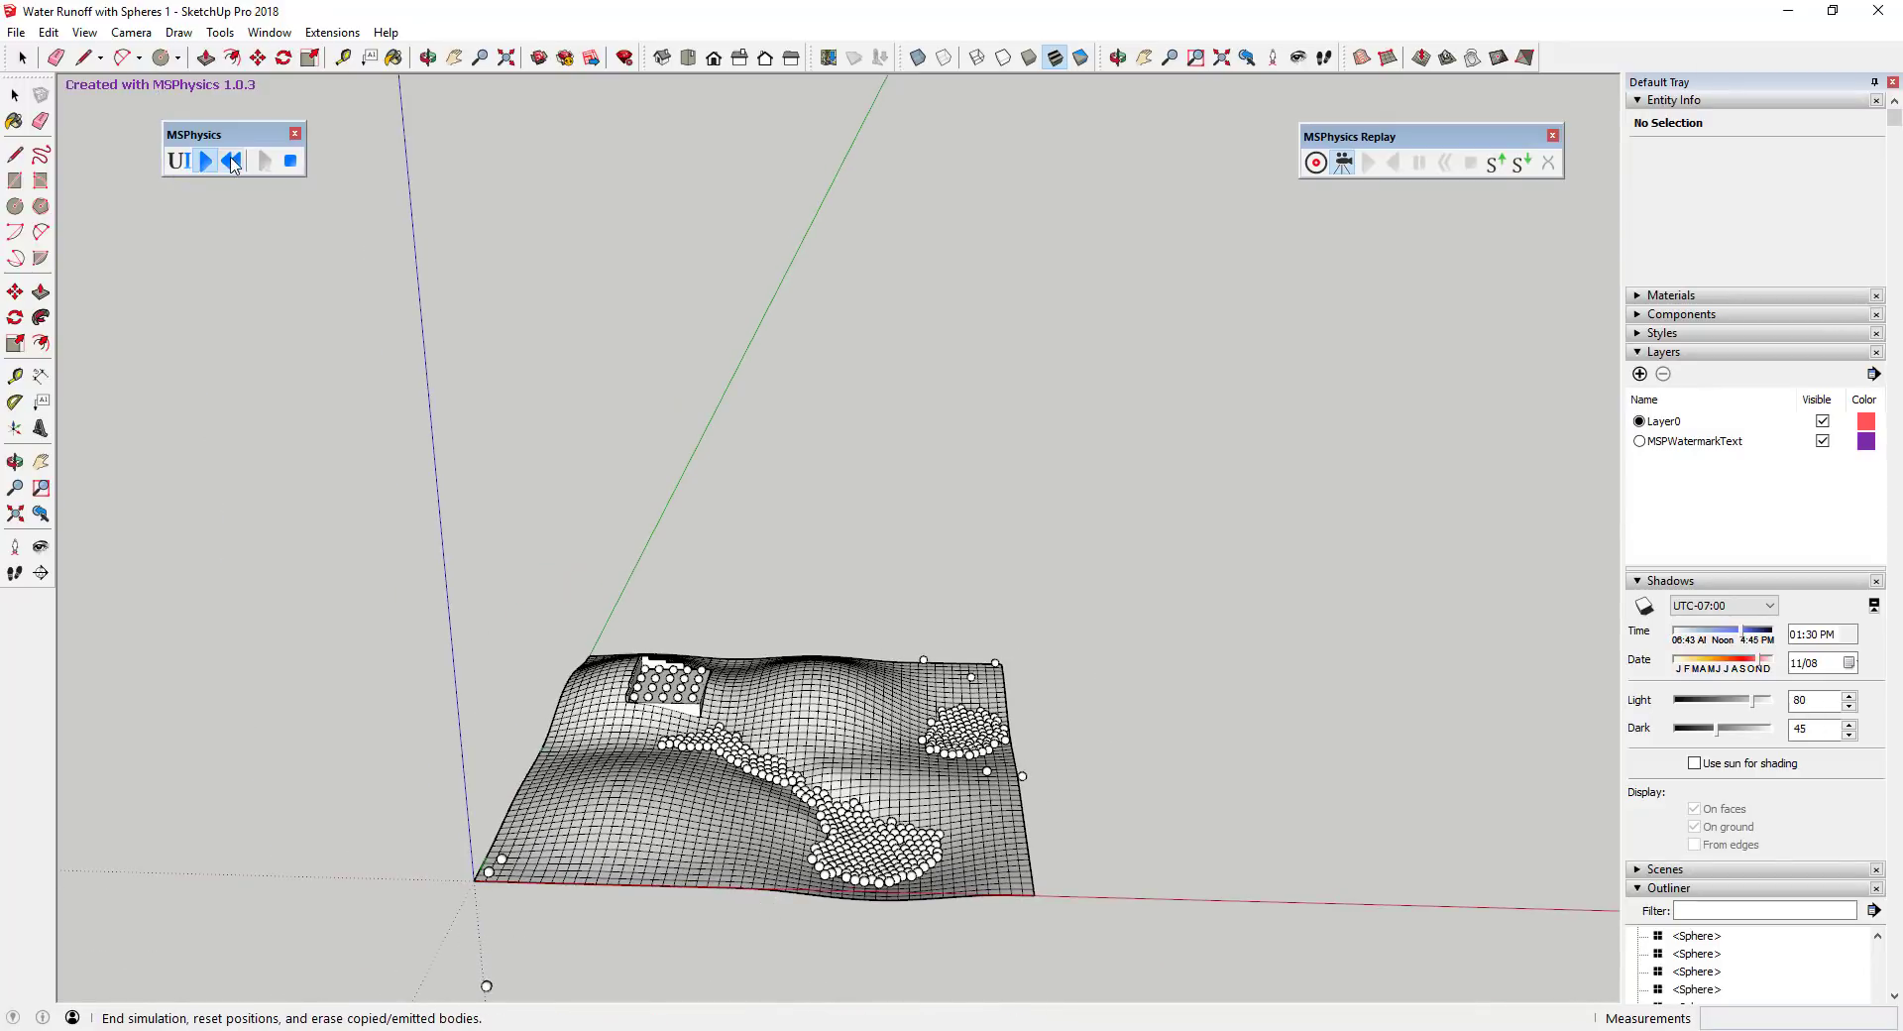
Reset the simulation, open the terrain mesh group and delete a patch of faces in the lower basin to make a drain opening.
key(Escape)
middle_drag(983, 838, 948, 684)
double_click(918, 879)
drag(997, 710, 1010, 721)
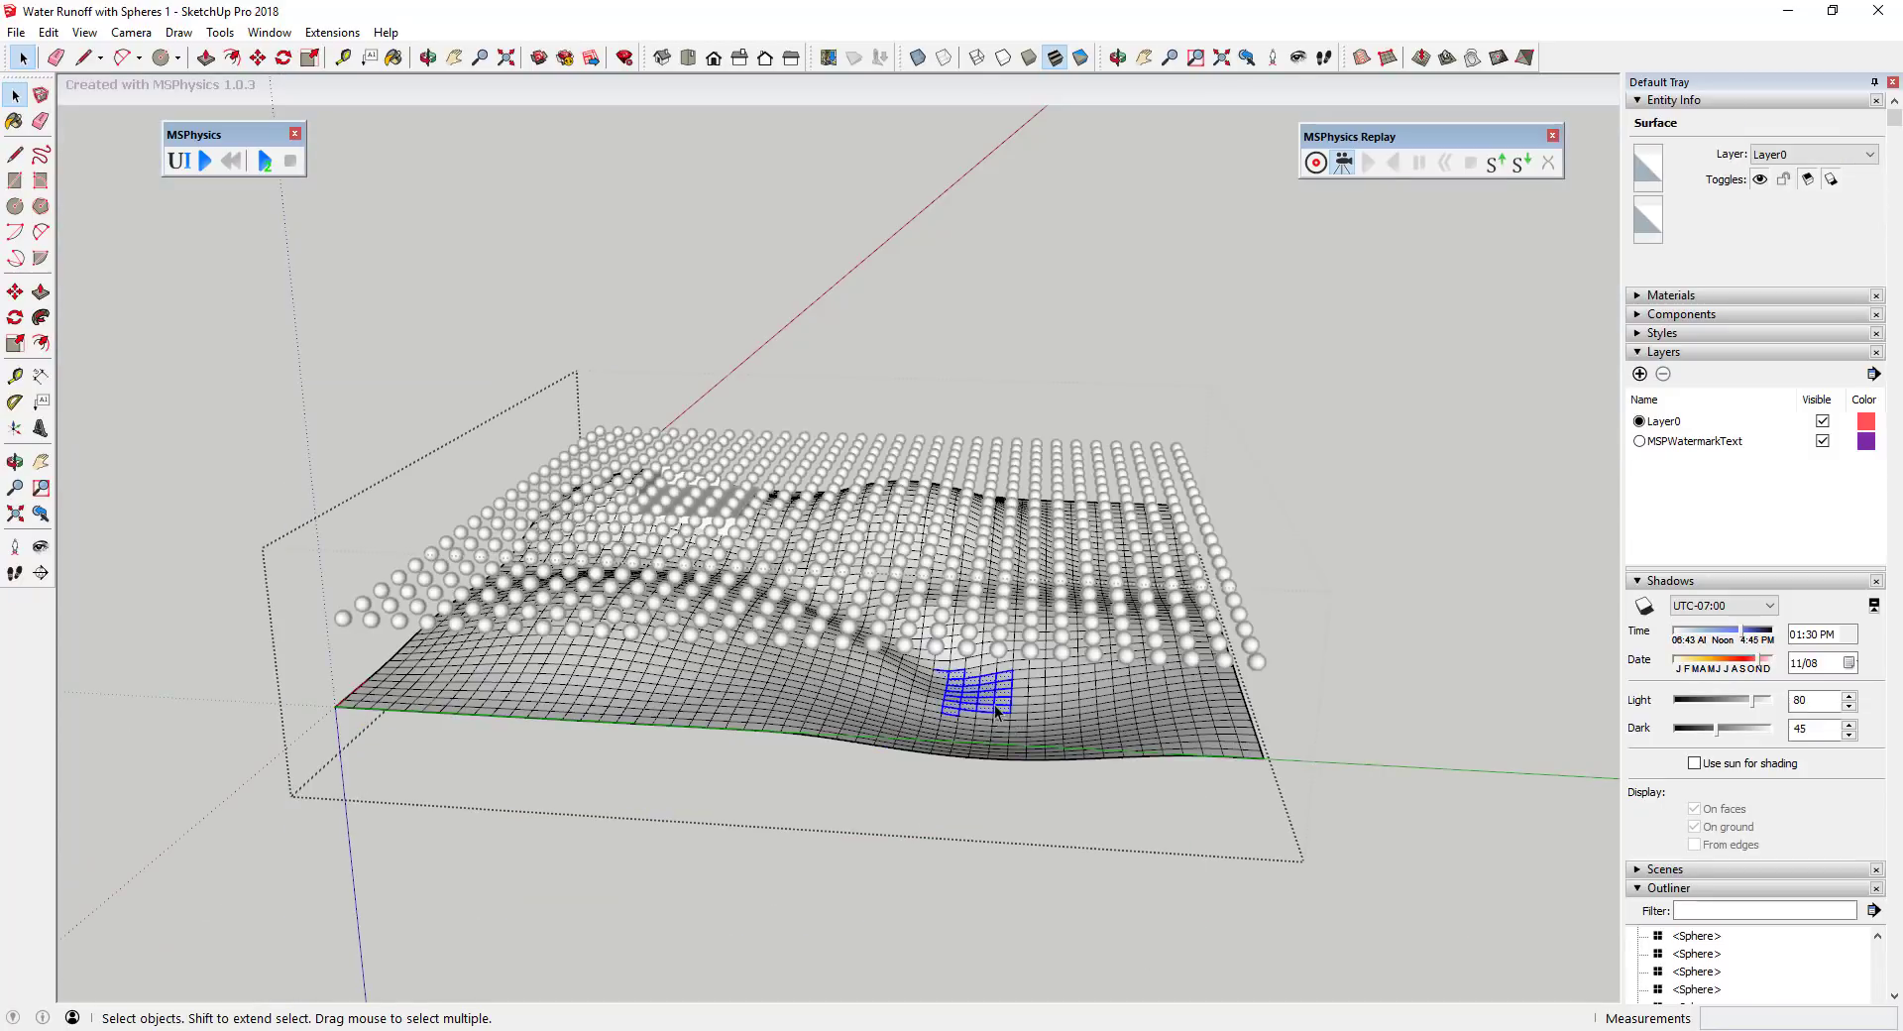
scroll(995, 704, up, 4)
key(Delete)
scroll(1033, 758, down, 3)
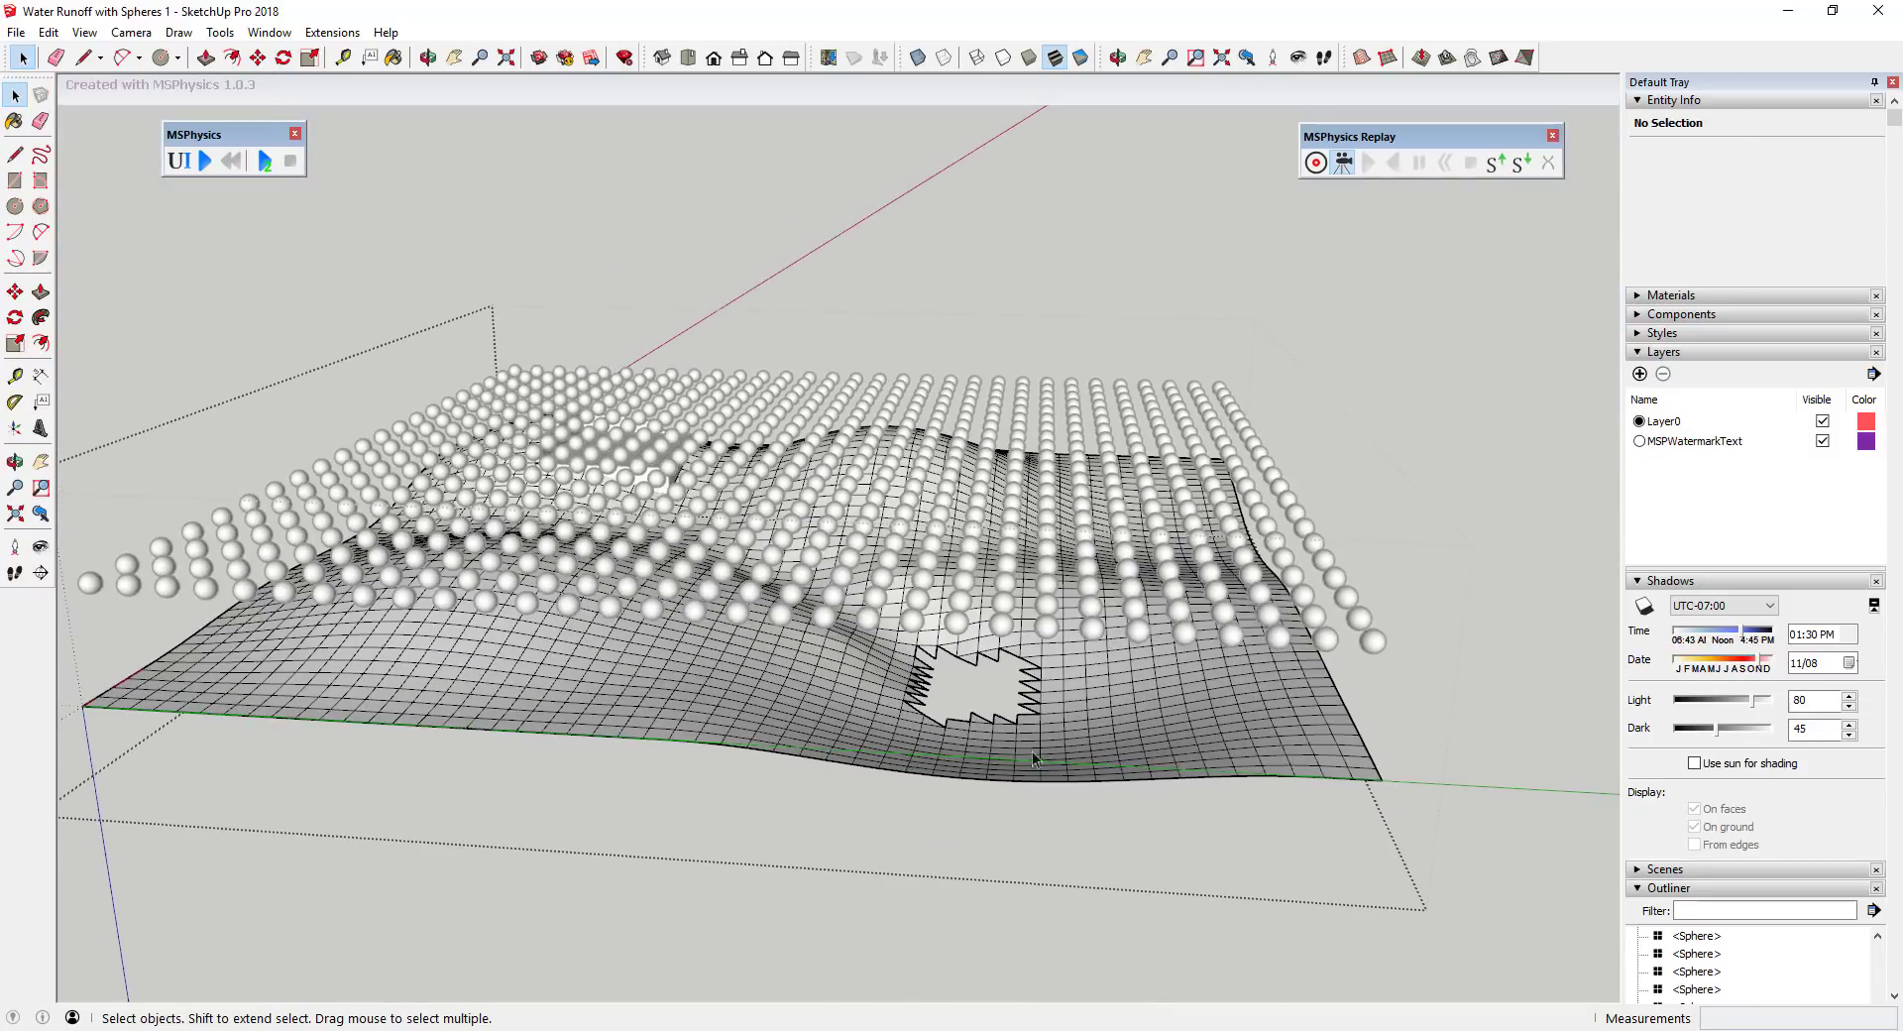
click(1041, 981)
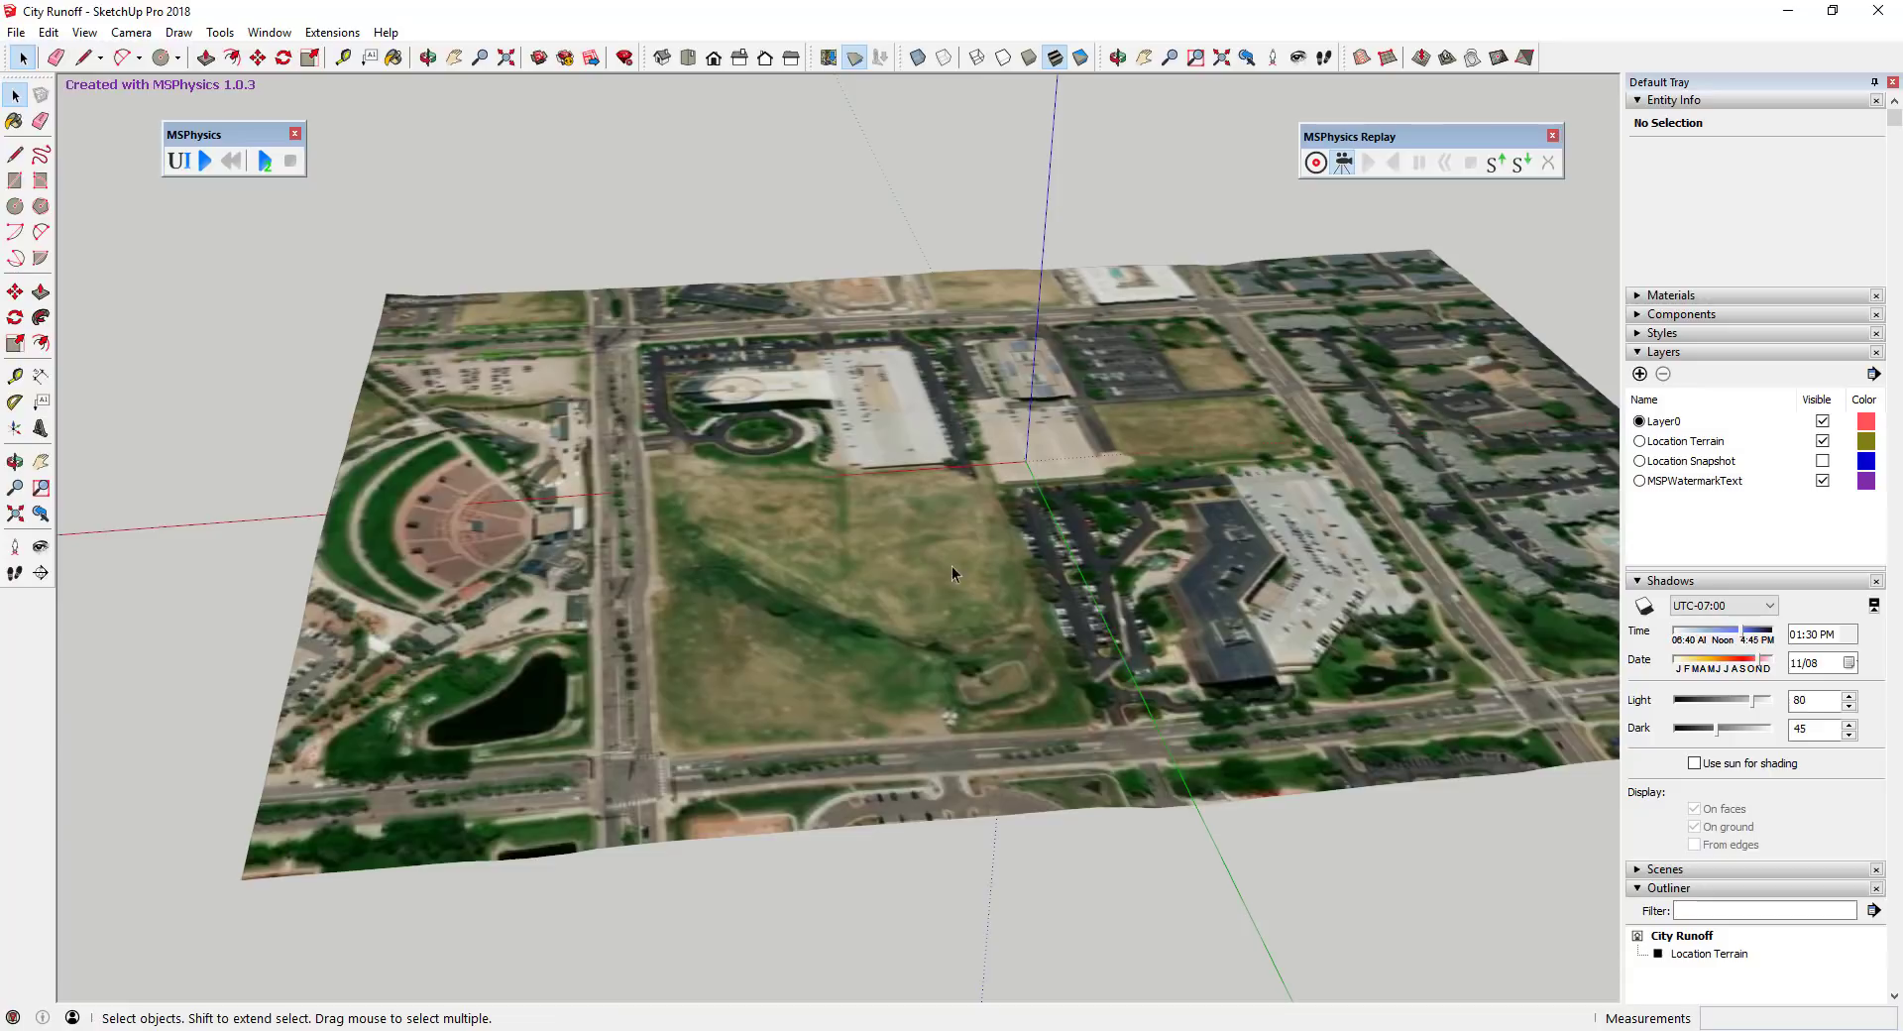
Examine the geolocated City Runoff terrain and its satellite map in the Add Location window, and close the map.
middle_drag(952, 565, 912, 394)
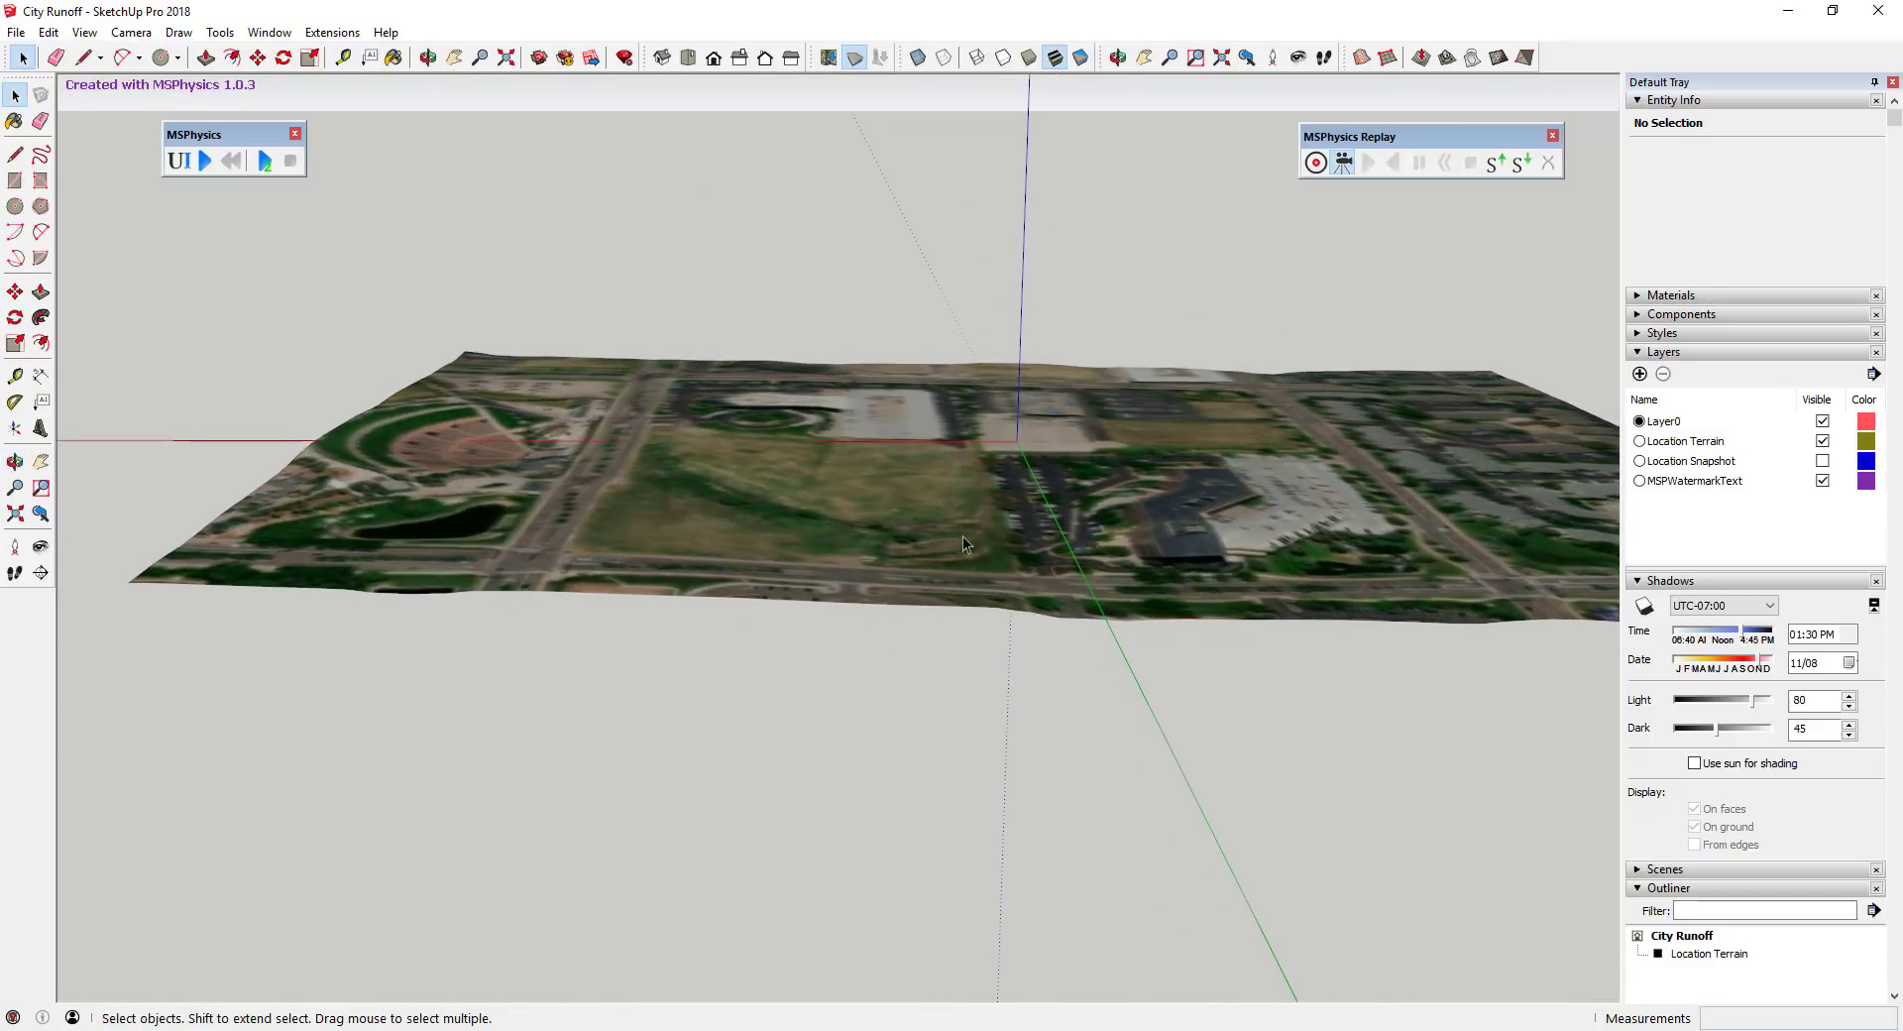
middle_drag(961, 540, 853, 416)
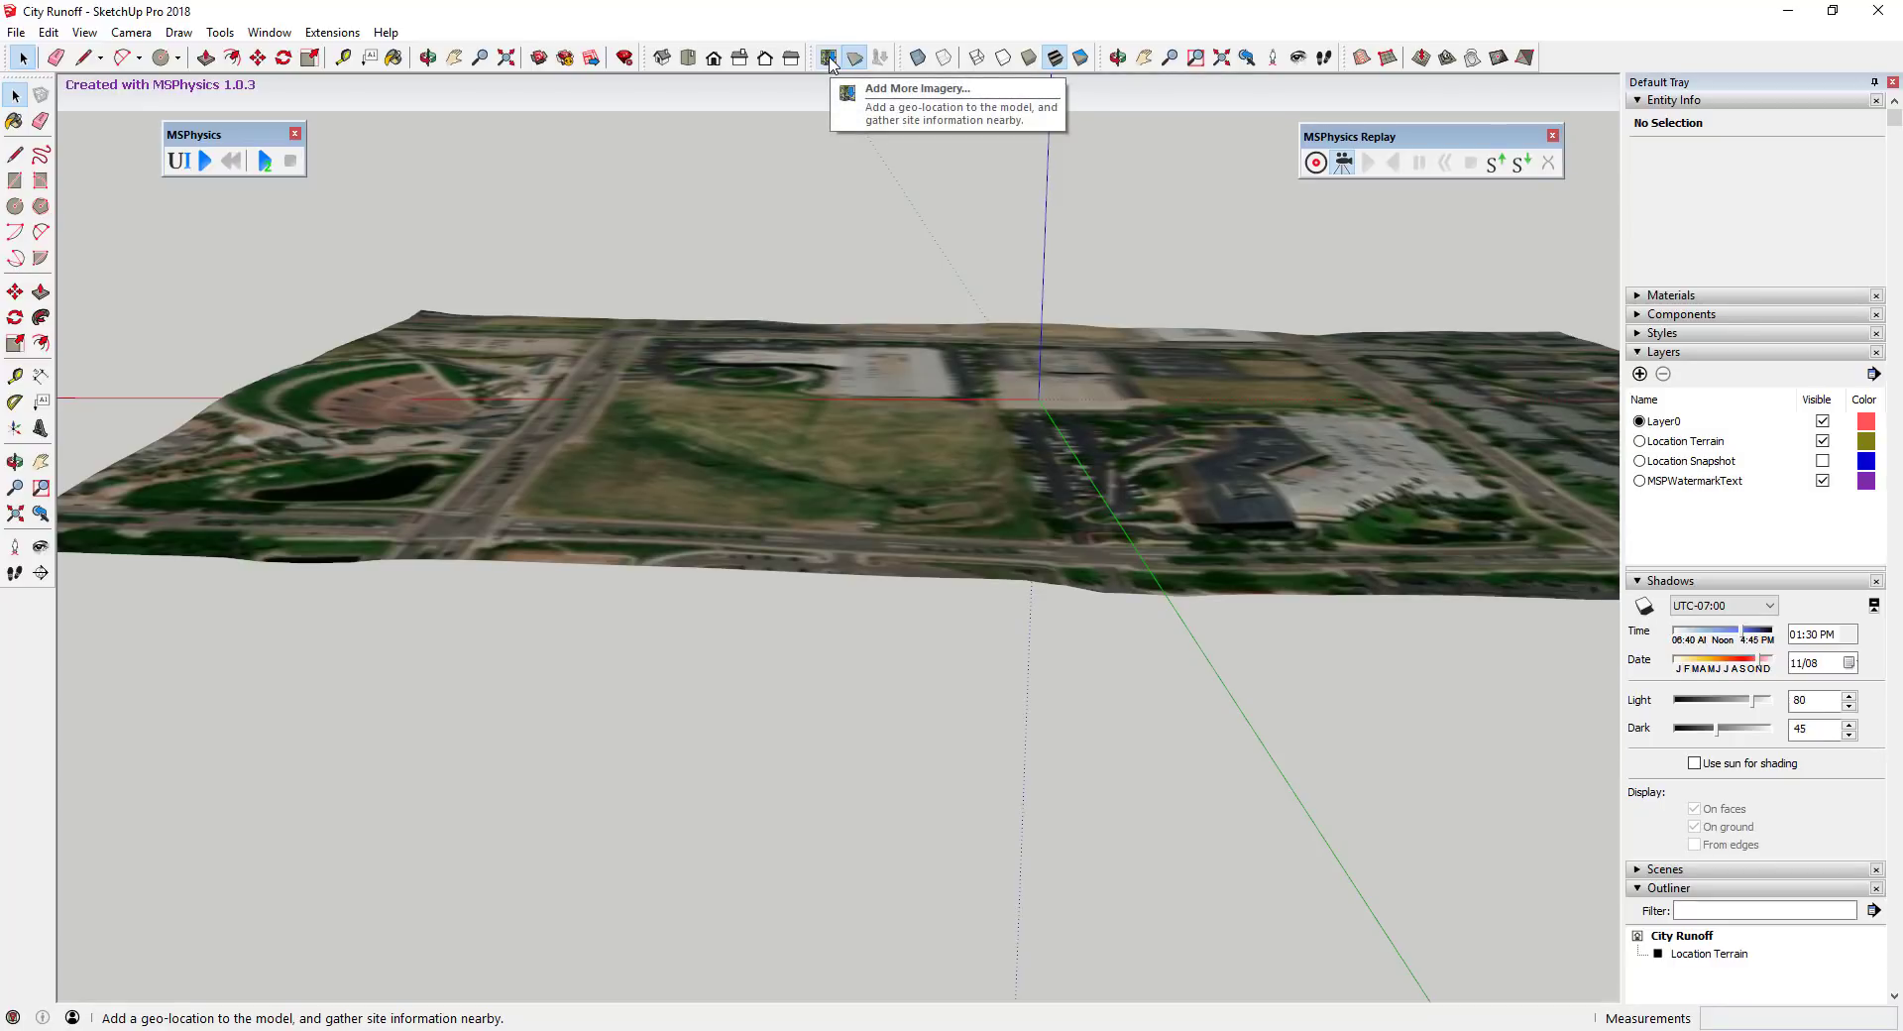
middle_drag(827, 490, 835, 569)
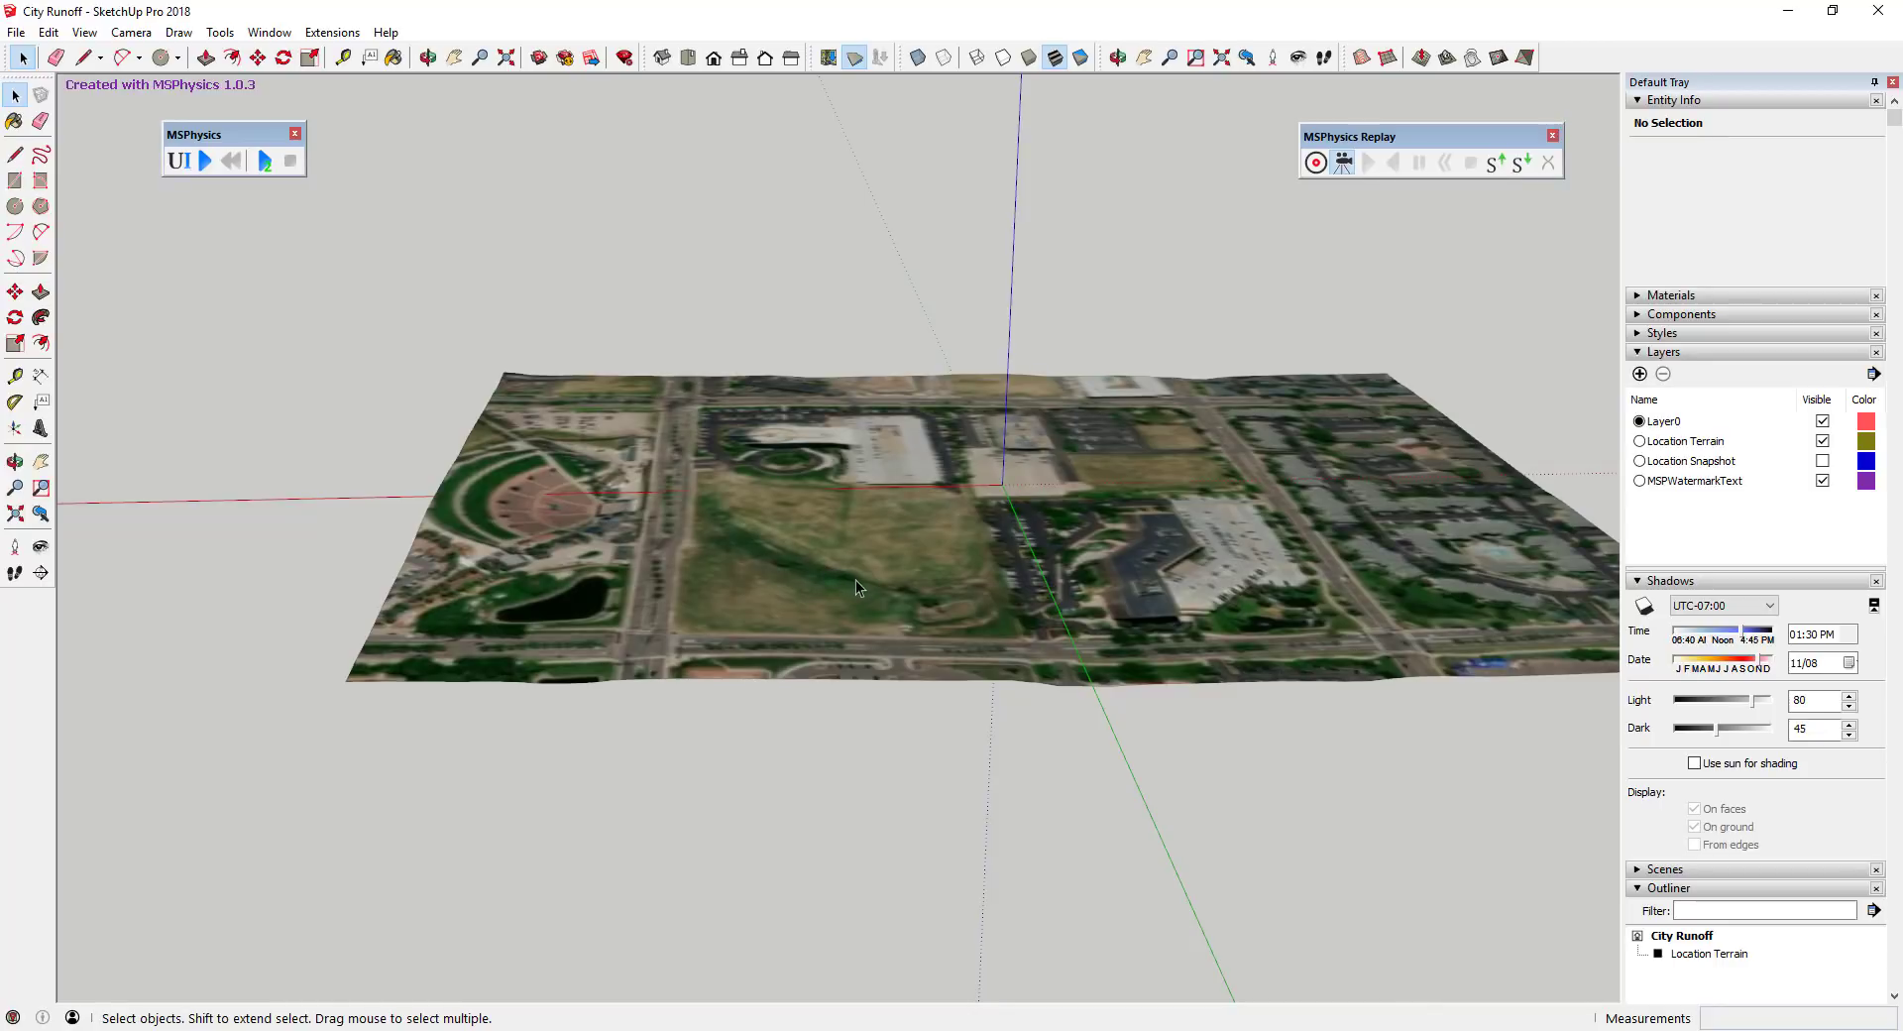
scroll(791, 630, up, 3)
middle_drag(787, 611, 793, 436)
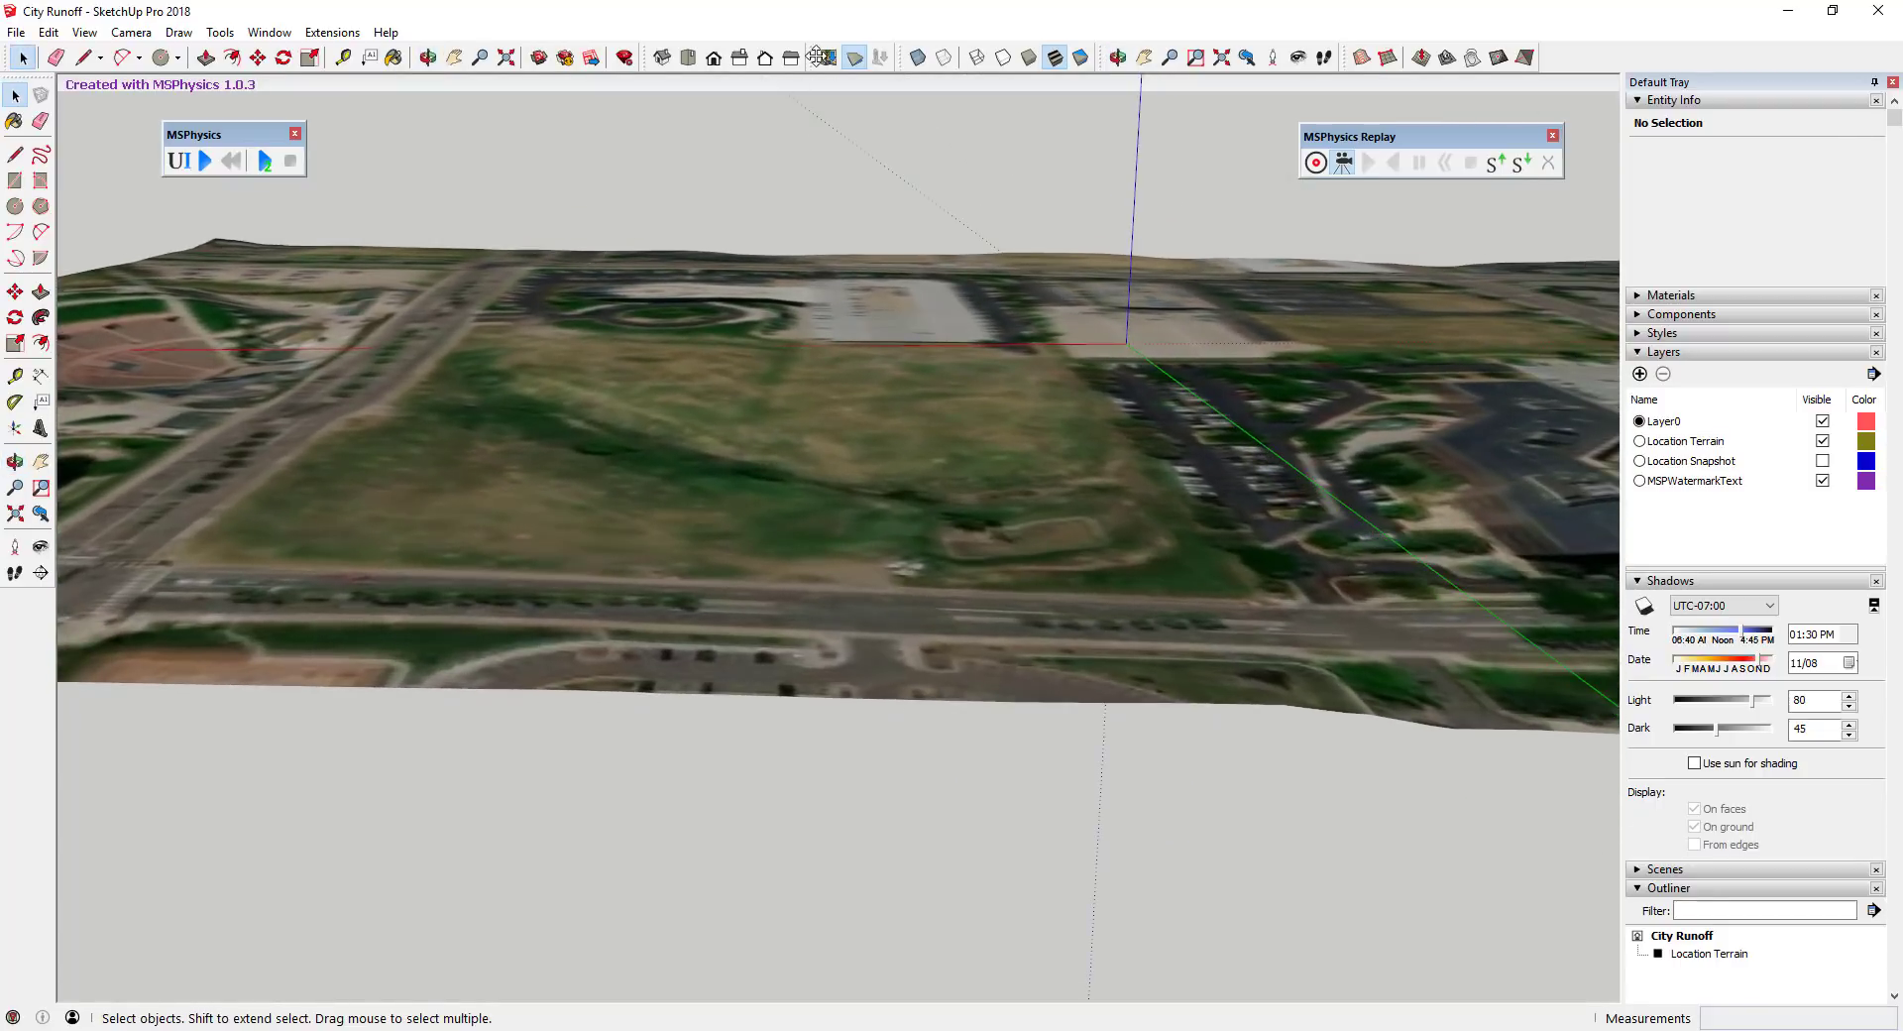
click(829, 62)
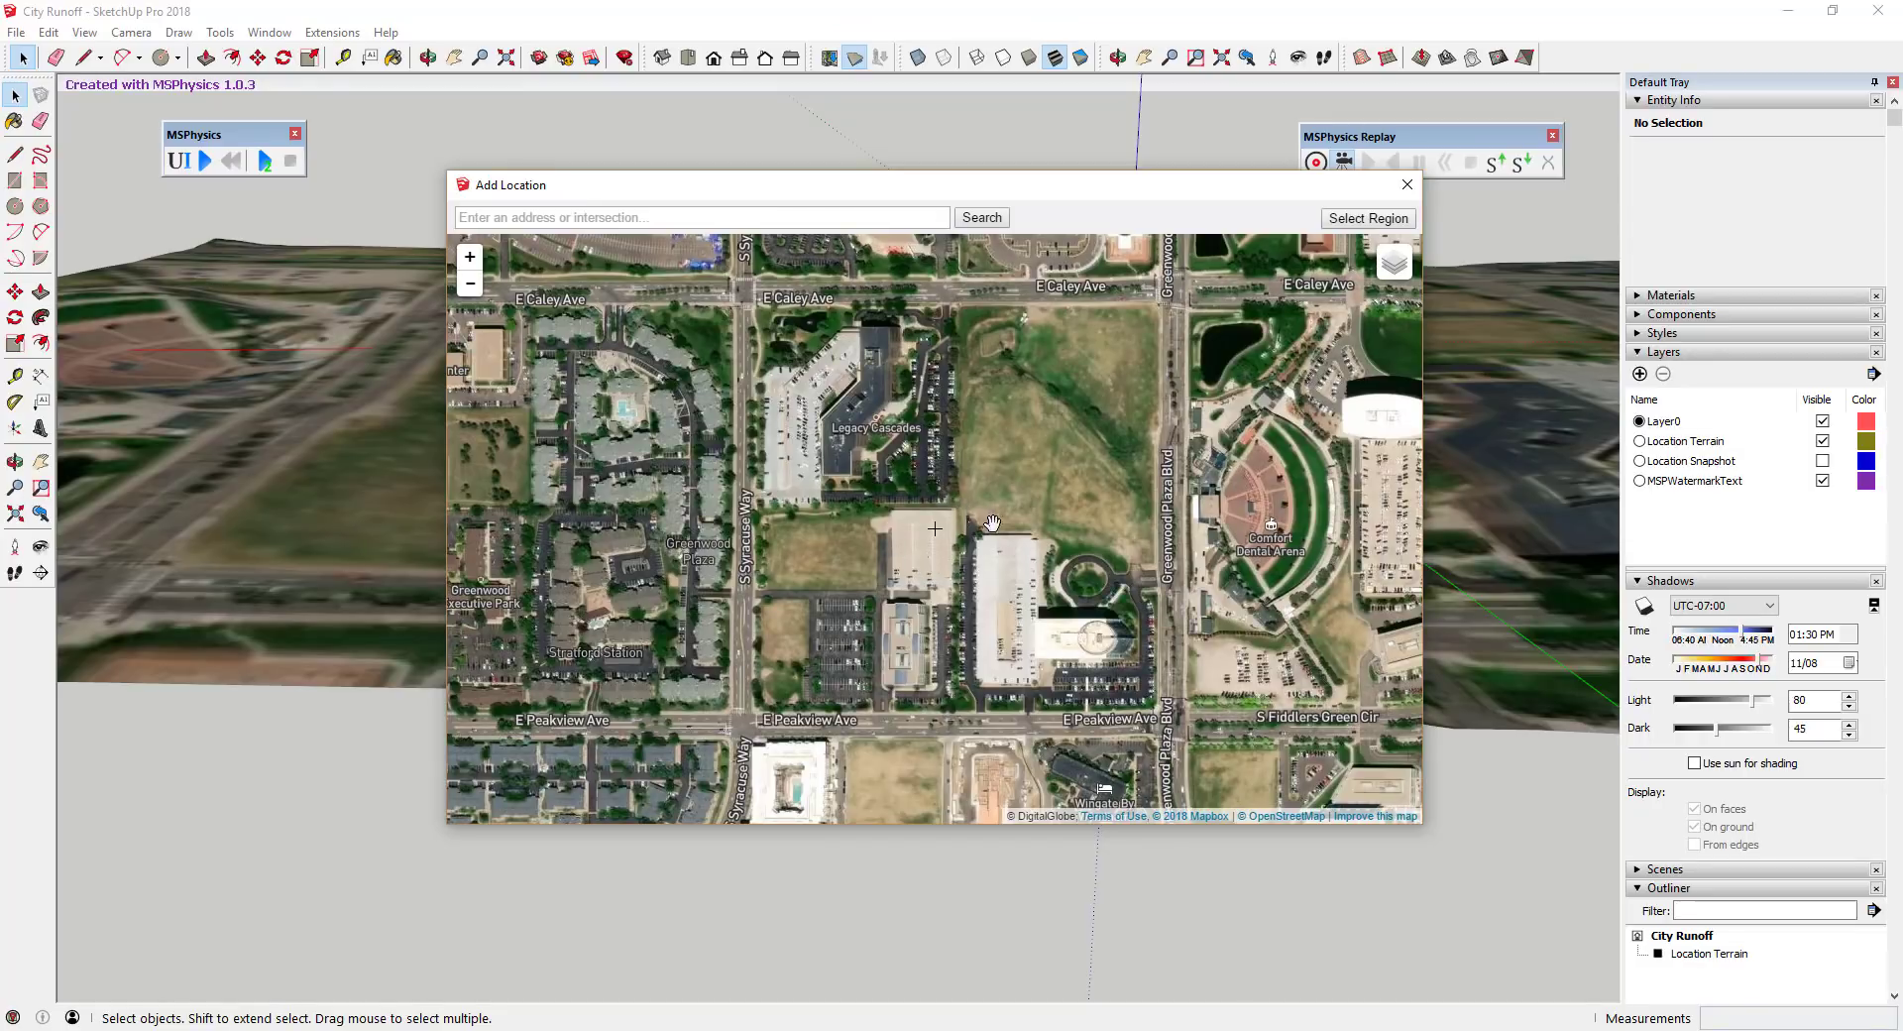
click(1405, 185)
Draw guide lines rising vertically from the open field's street-intersection corner and running along two sides of the field above the terrain.
middle_drag(1156, 390, 335, 497)
key(l)
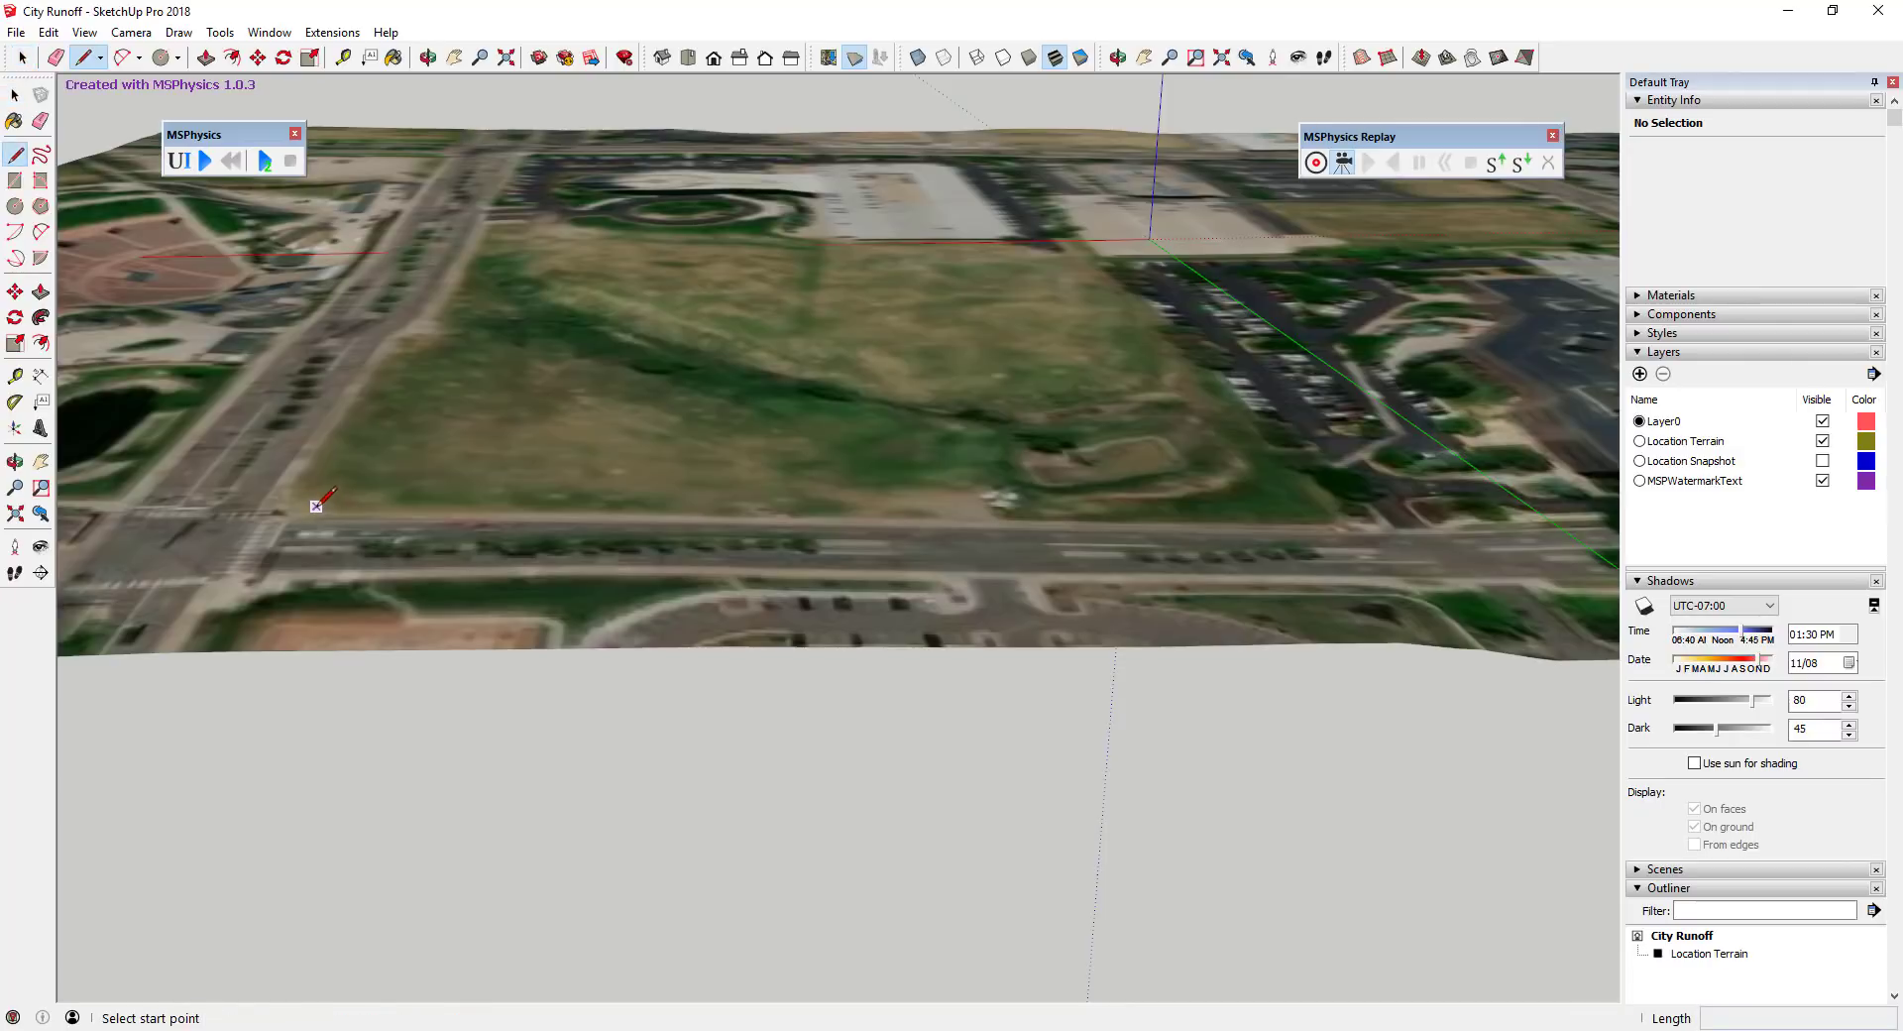
click(315, 504)
scroll(315, 504, down, 2)
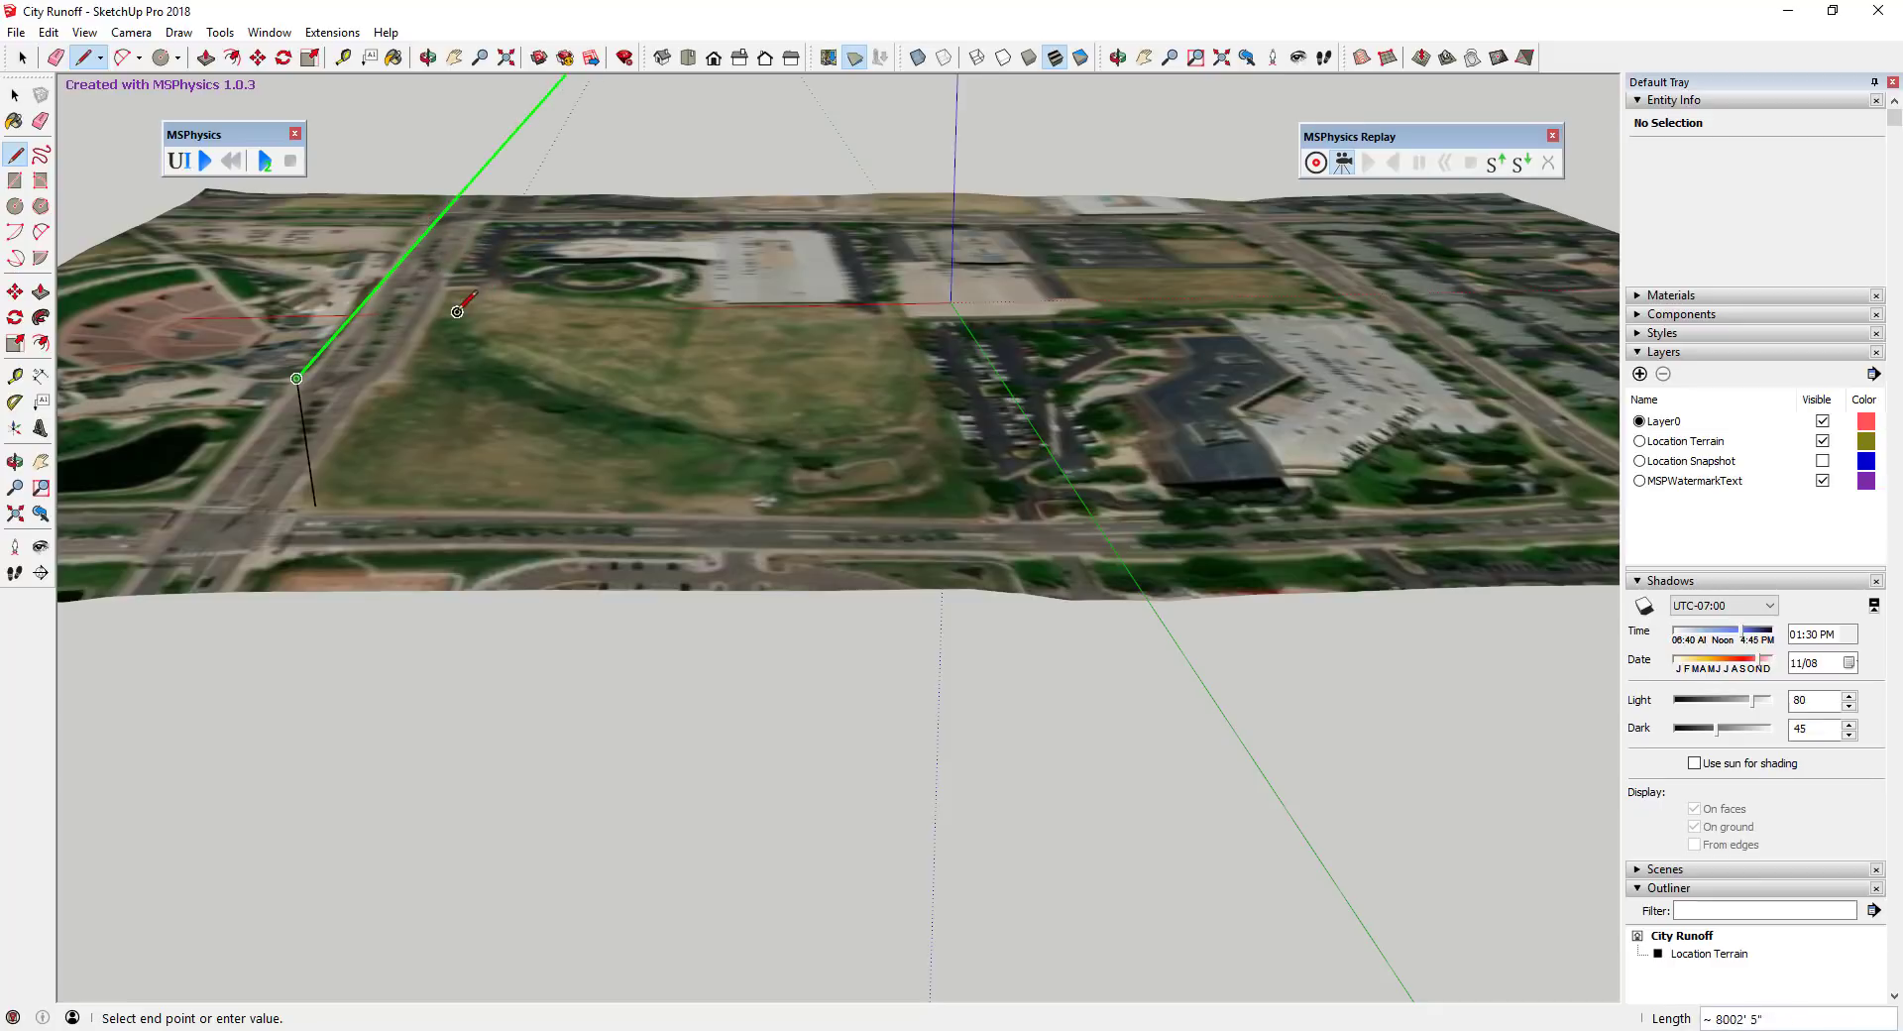
middle_drag(457, 312, 1180, 377)
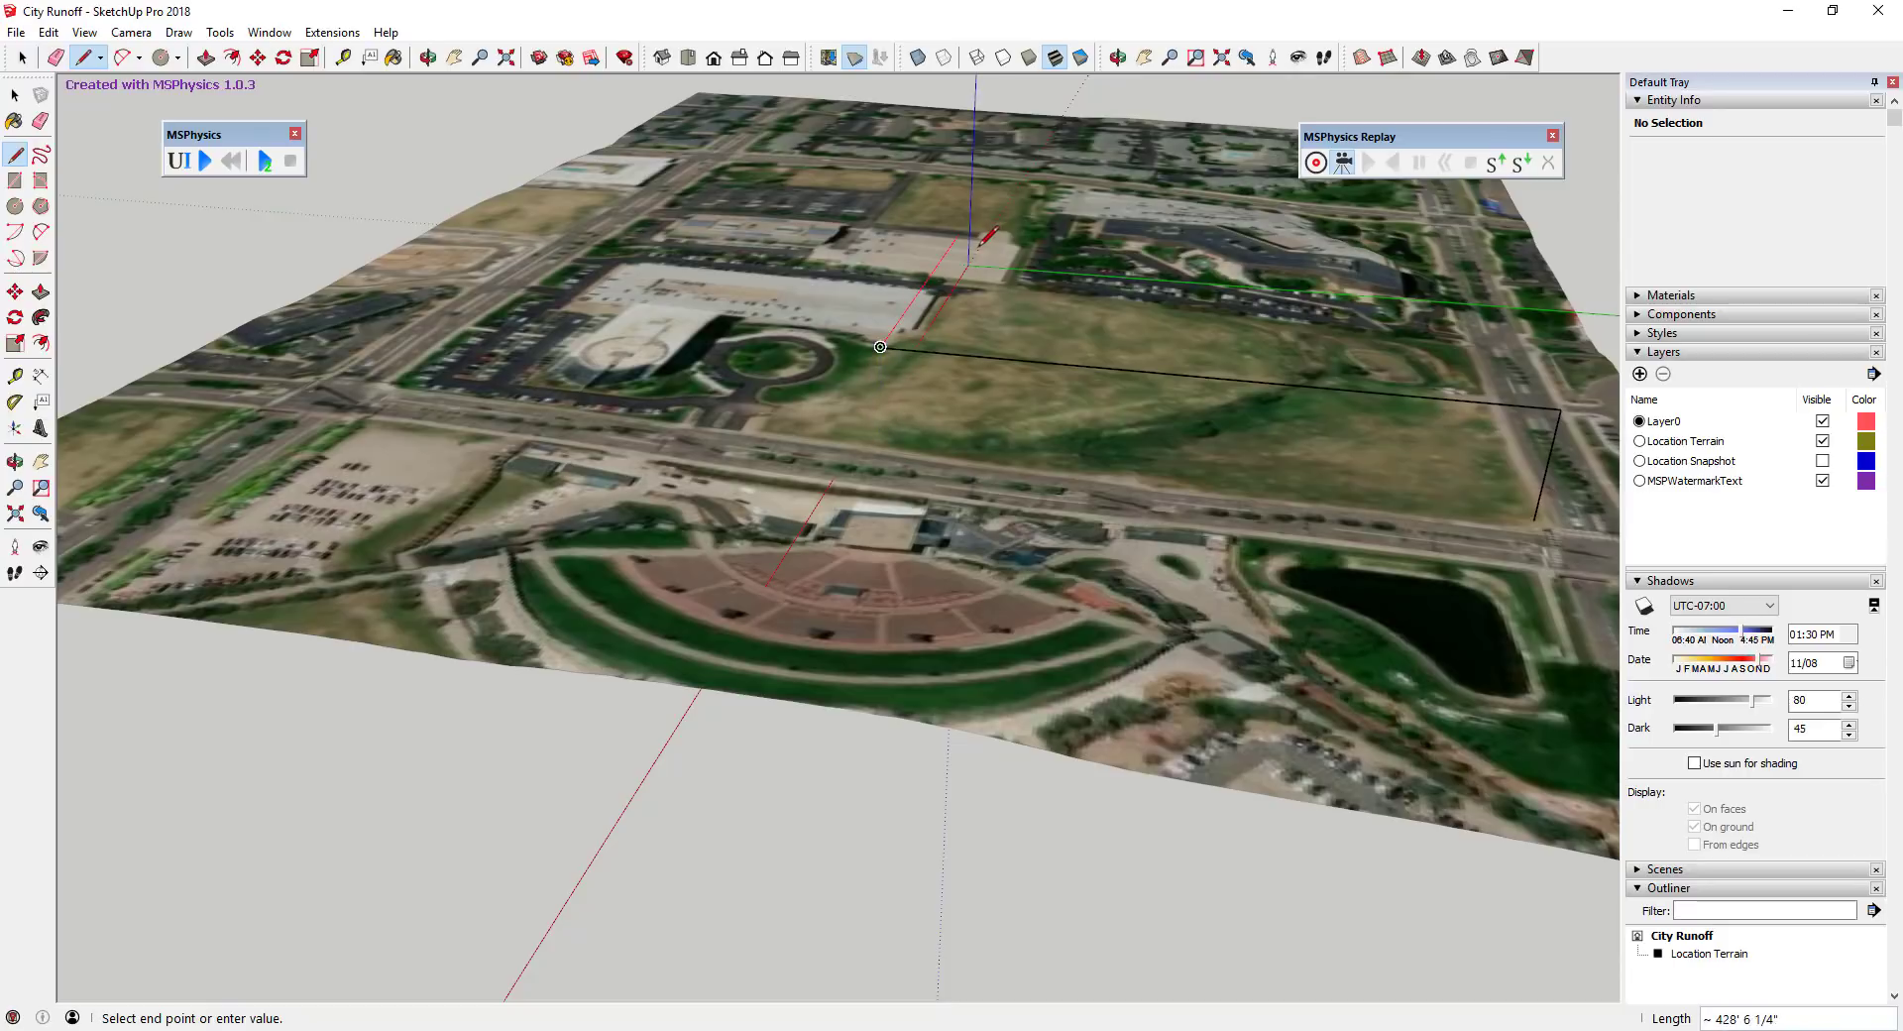
middle_drag(987, 214, 1155, 375)
middle_drag(1036, 406, 972, 274)
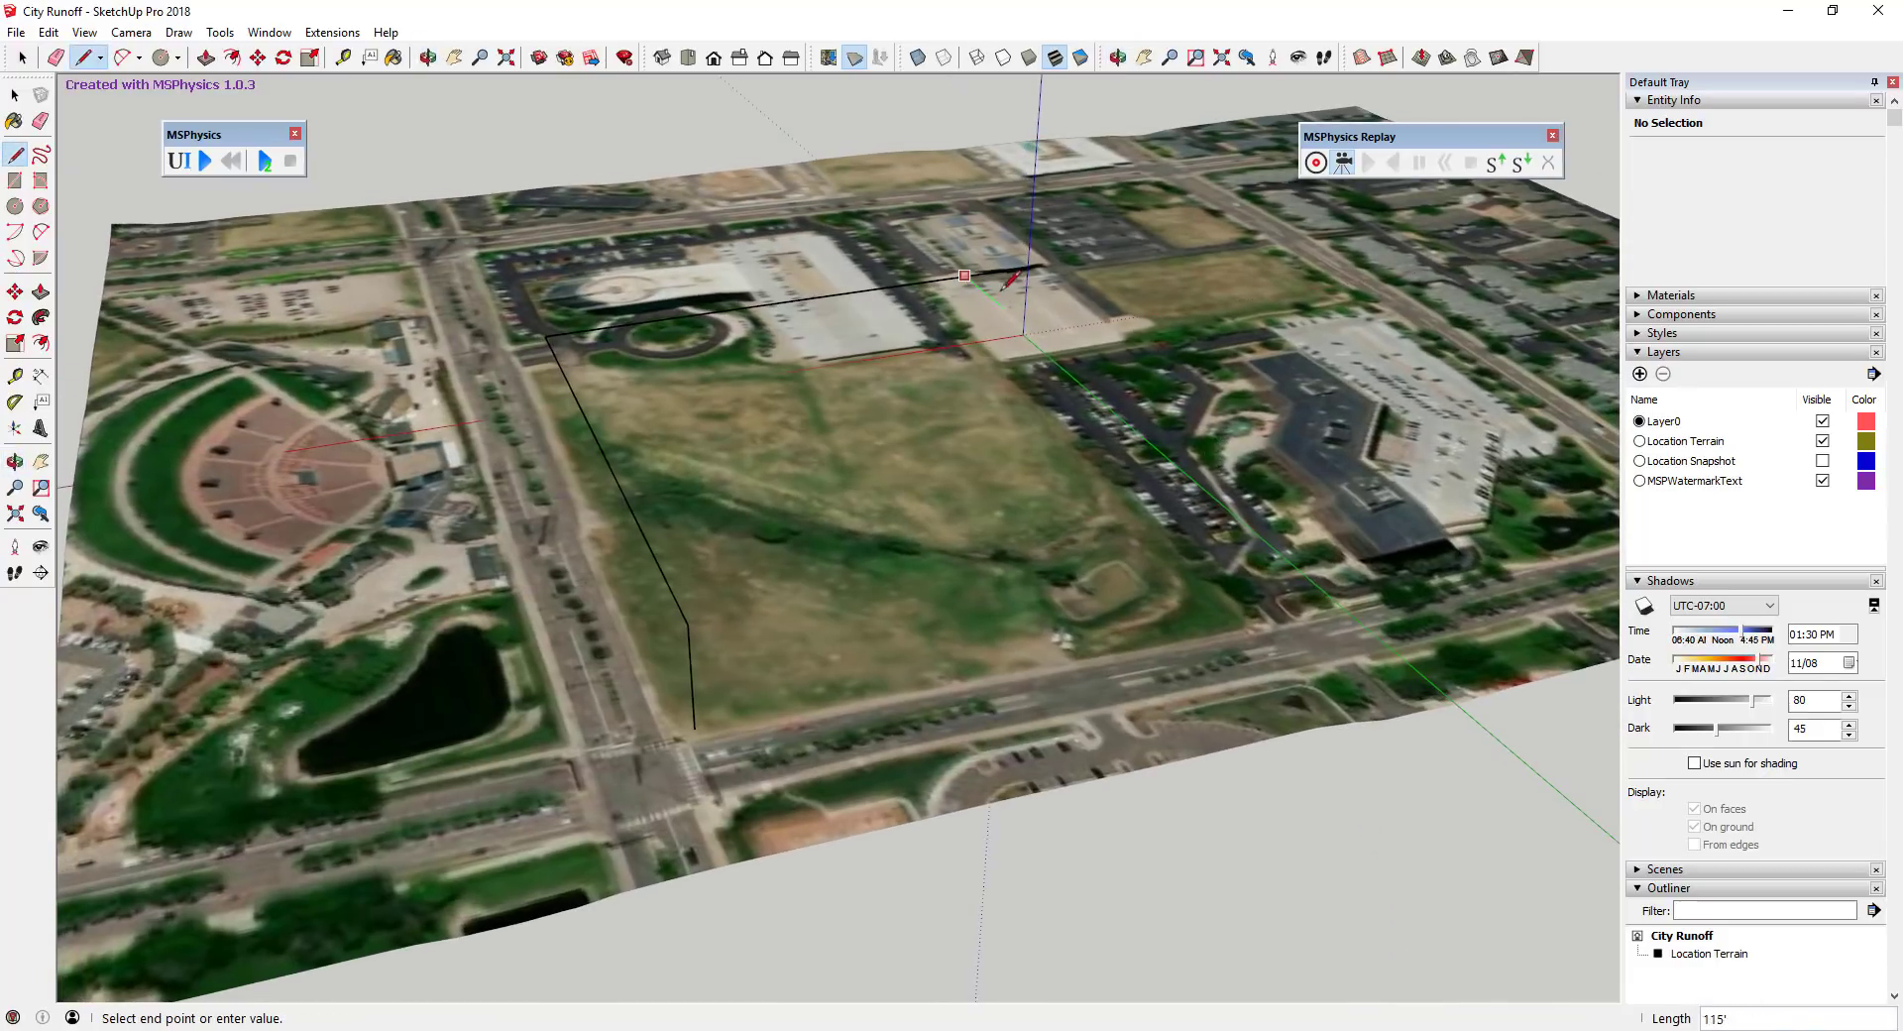
Draw a horizontal rectangle above the field between the guide line corners and erase the leftover vertical guide line.
key(r)
click(966, 276)
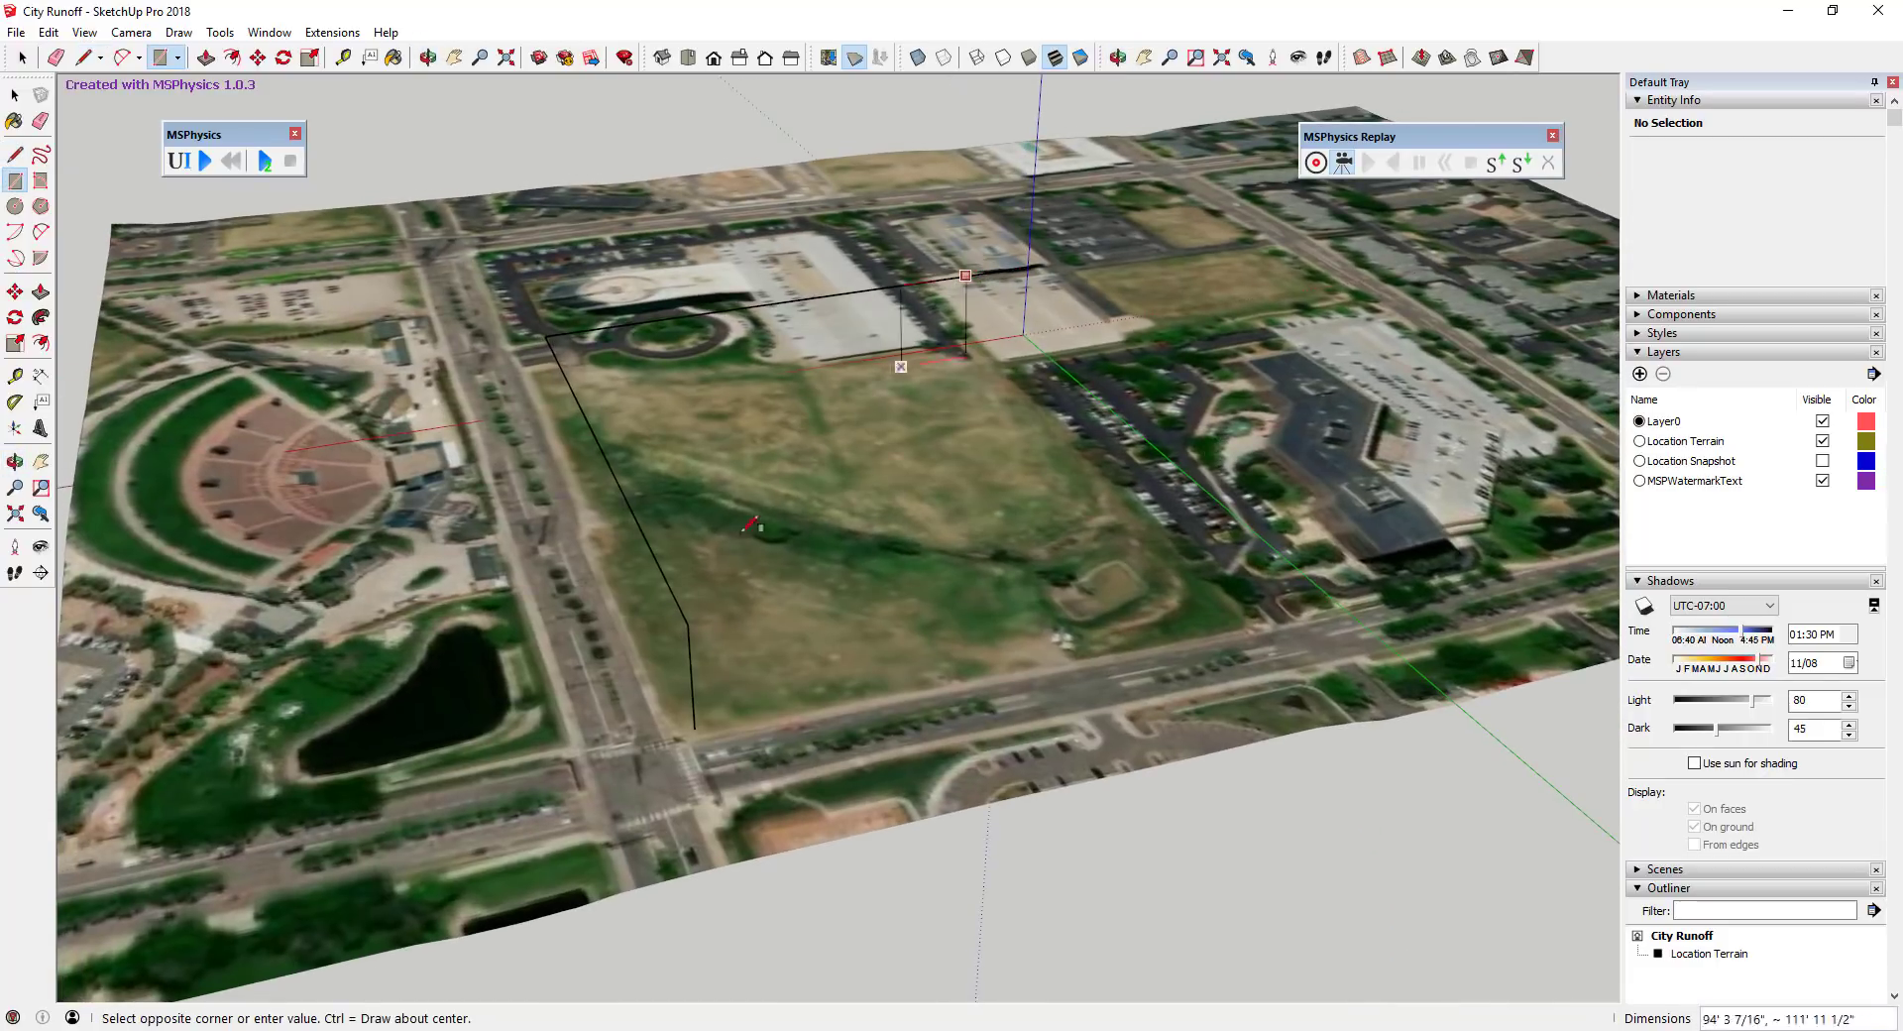
click(688, 623)
mouse_move(688, 624)
middle_down()
mouse_move(829, 620)
mouse_move(1080, 367)
middle_up()
key(e)
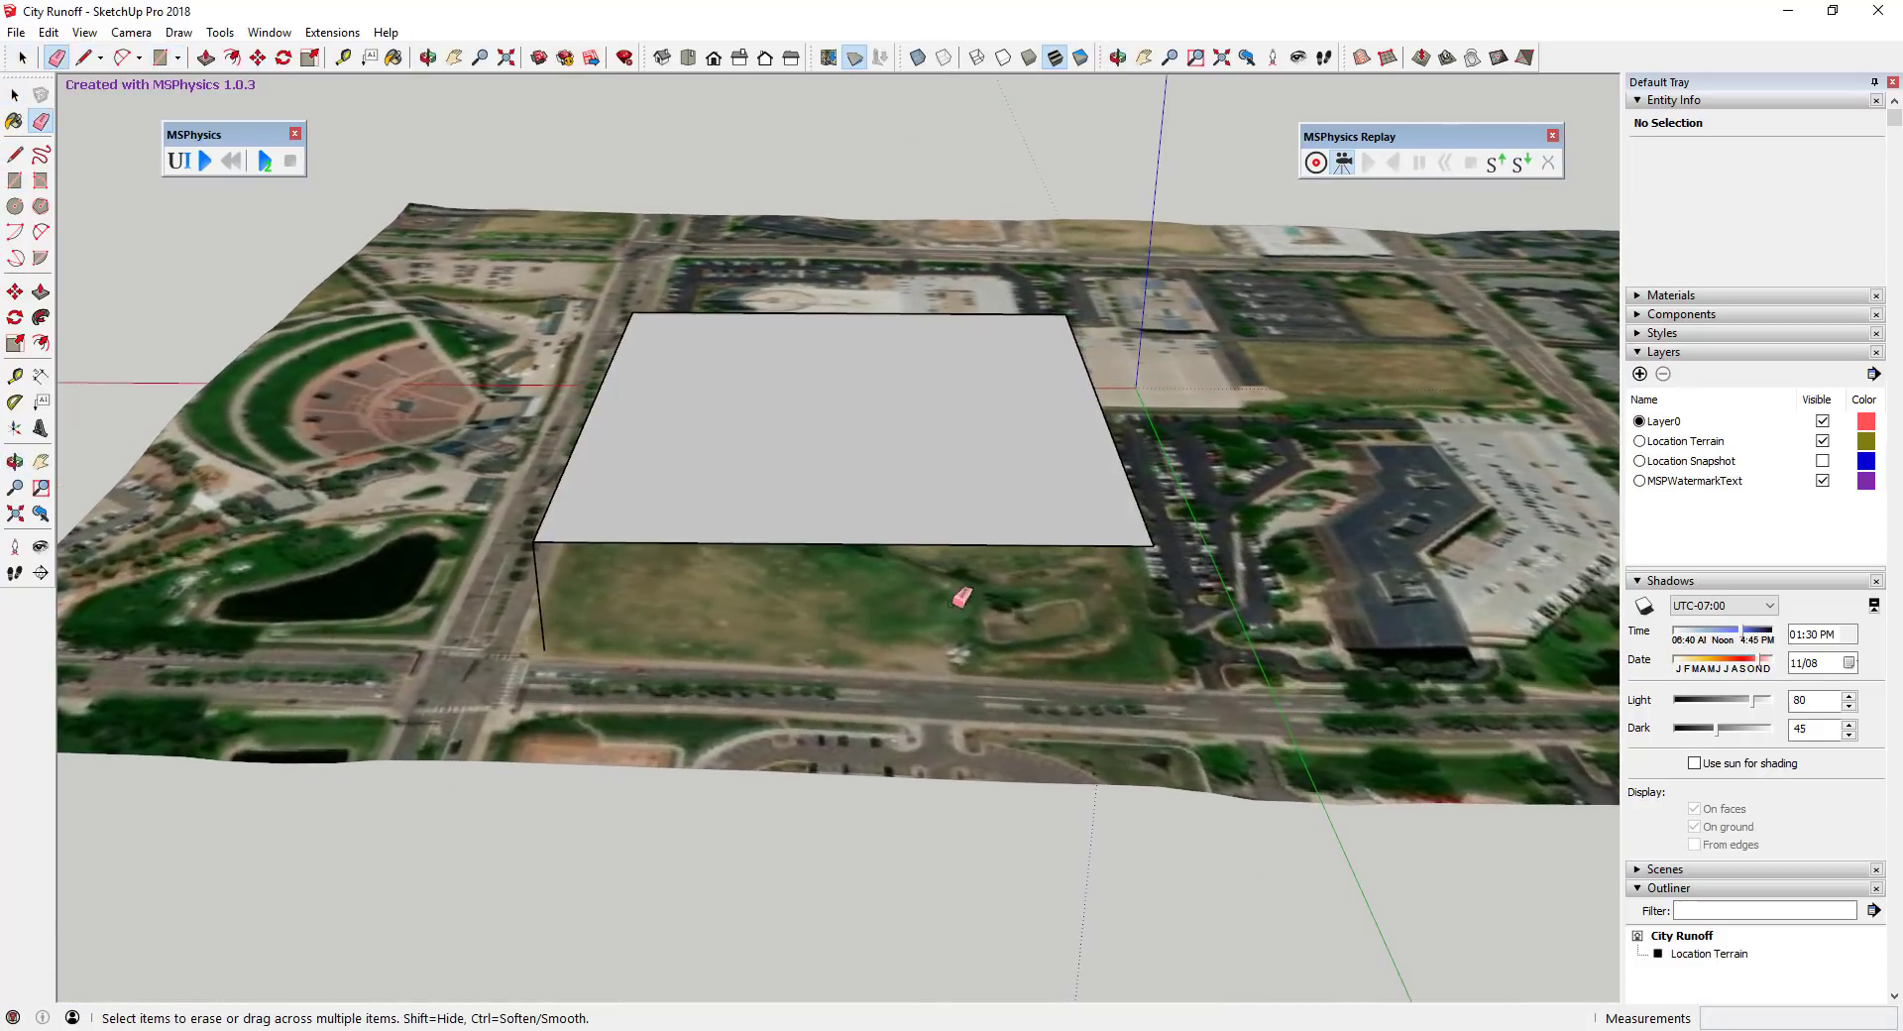
middle_drag(955, 605, 763, 442)
Make the rectangle's face and edges a group.
key(space)
double_click(764, 442)
right_click(763, 443)
click(862, 614)
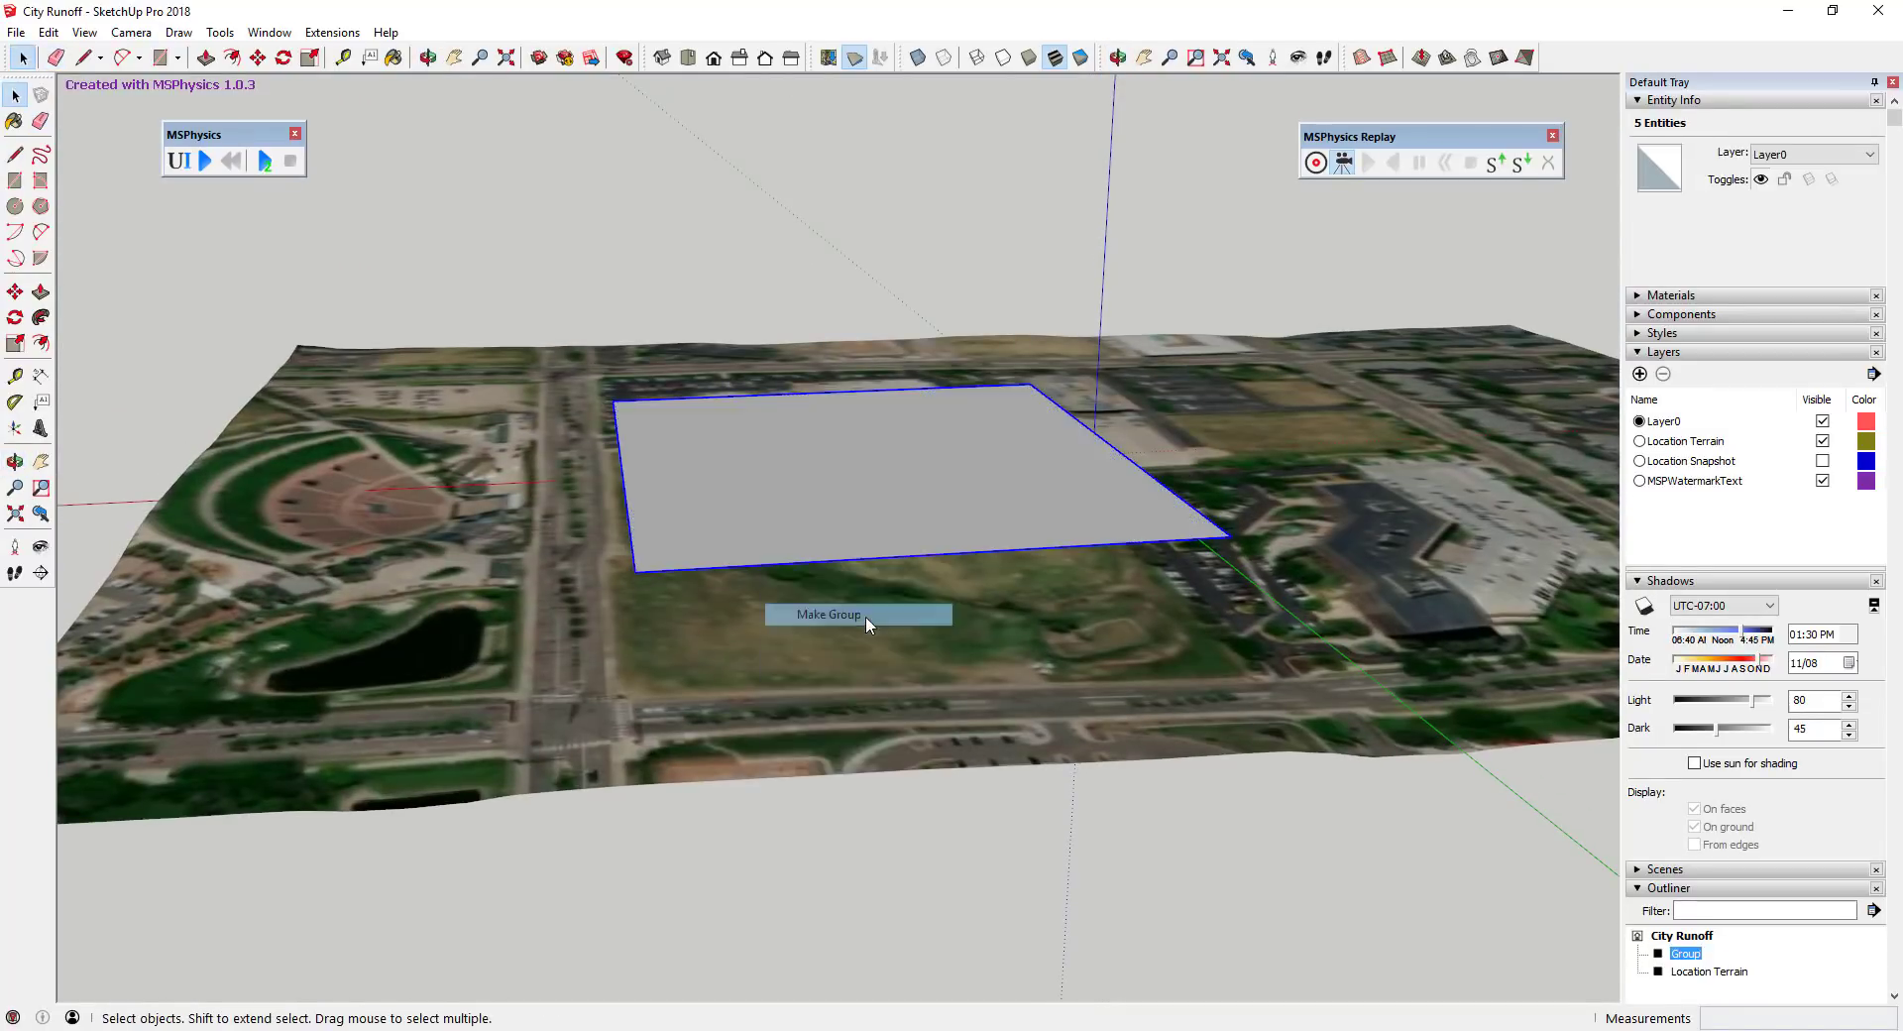
Draw a horizontal circle of about 6'6" radius near the rectangle's roadside corner and a smaller vertical circle at its centre.
middle_drag(866, 615, 572, 553)
key(c)
scroll(573, 553, up, 4)
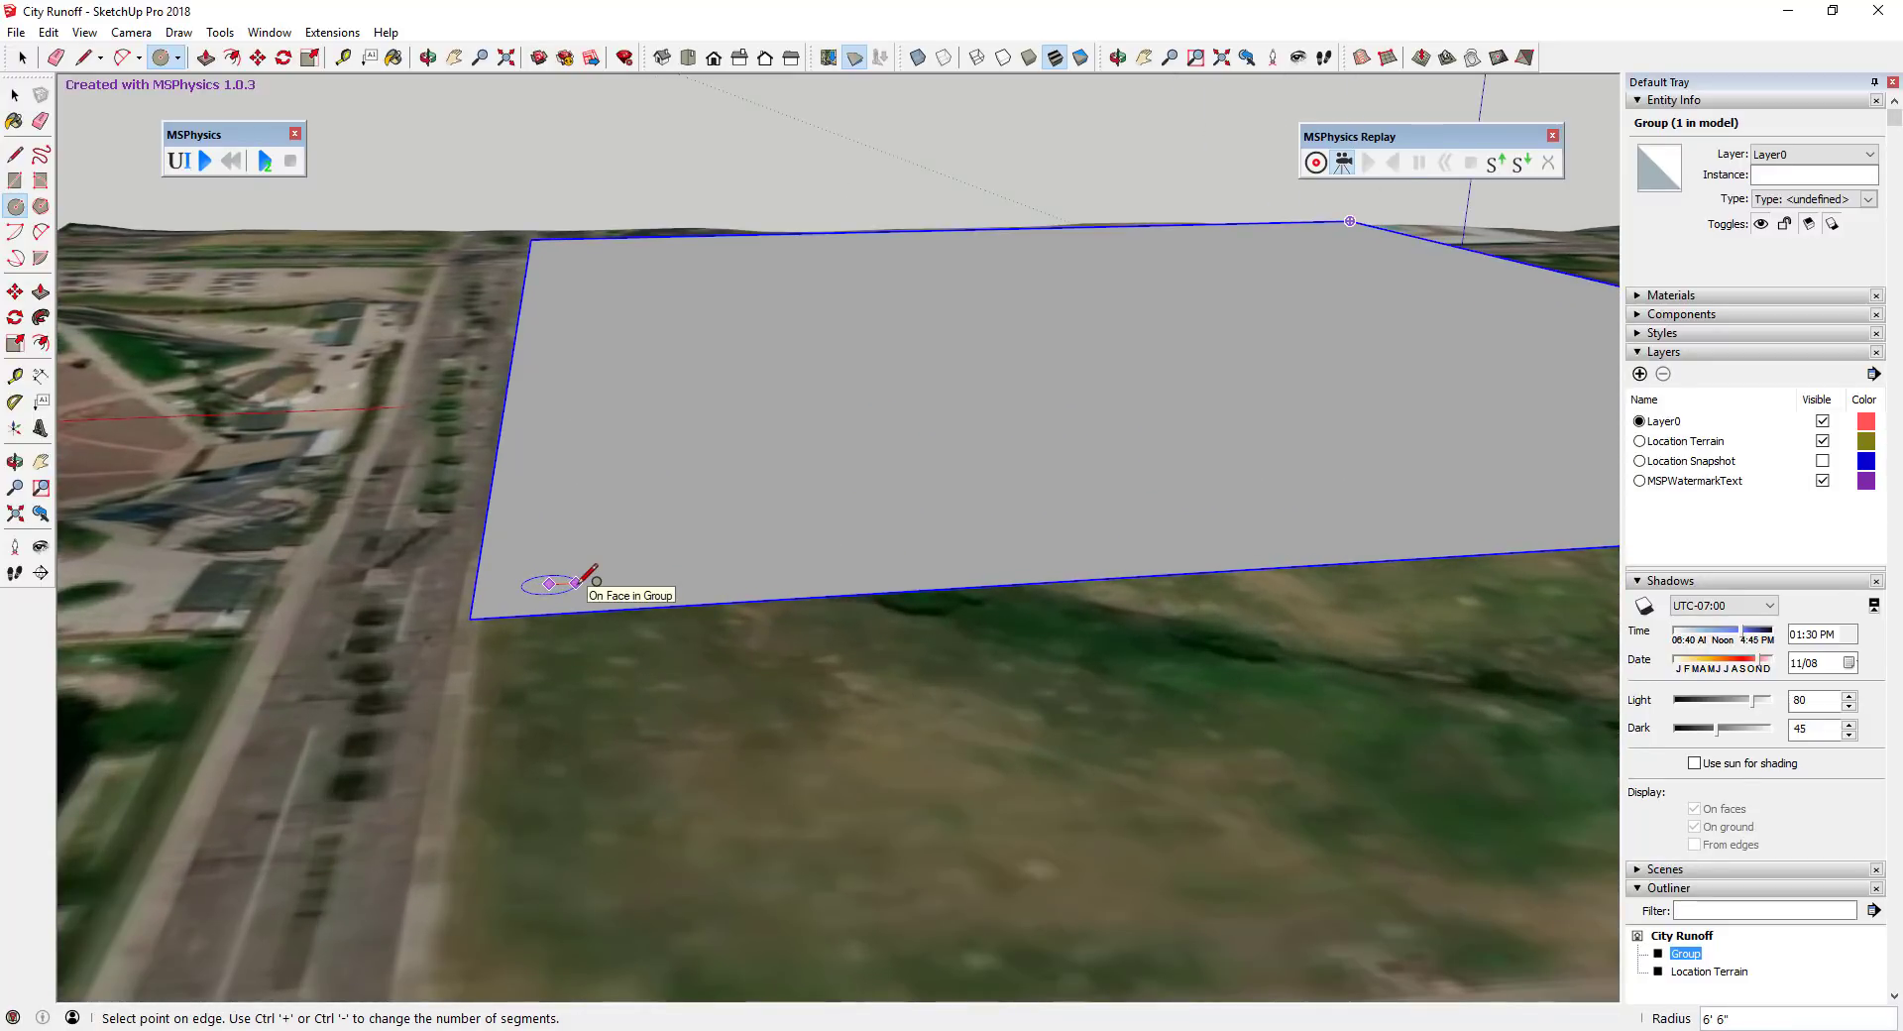
click(576, 583)
scroll(551, 583, up, 1)
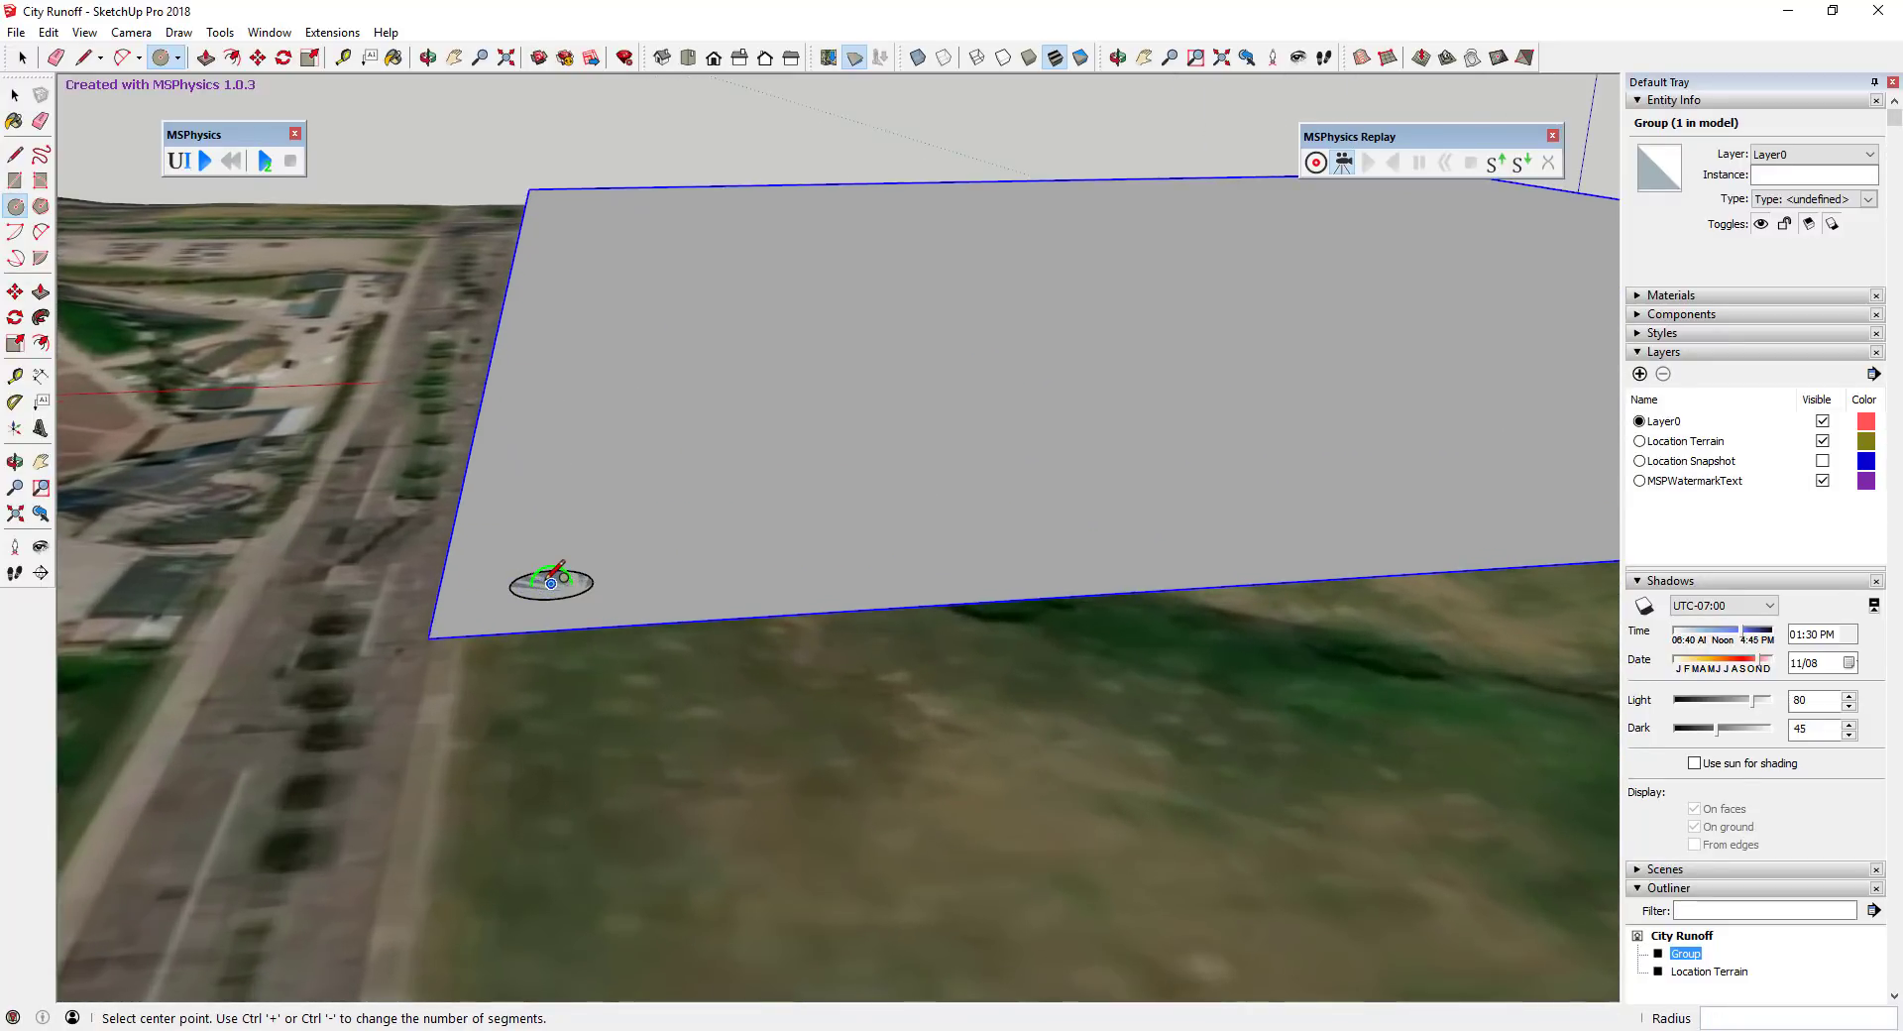
click(584, 562)
key(space)
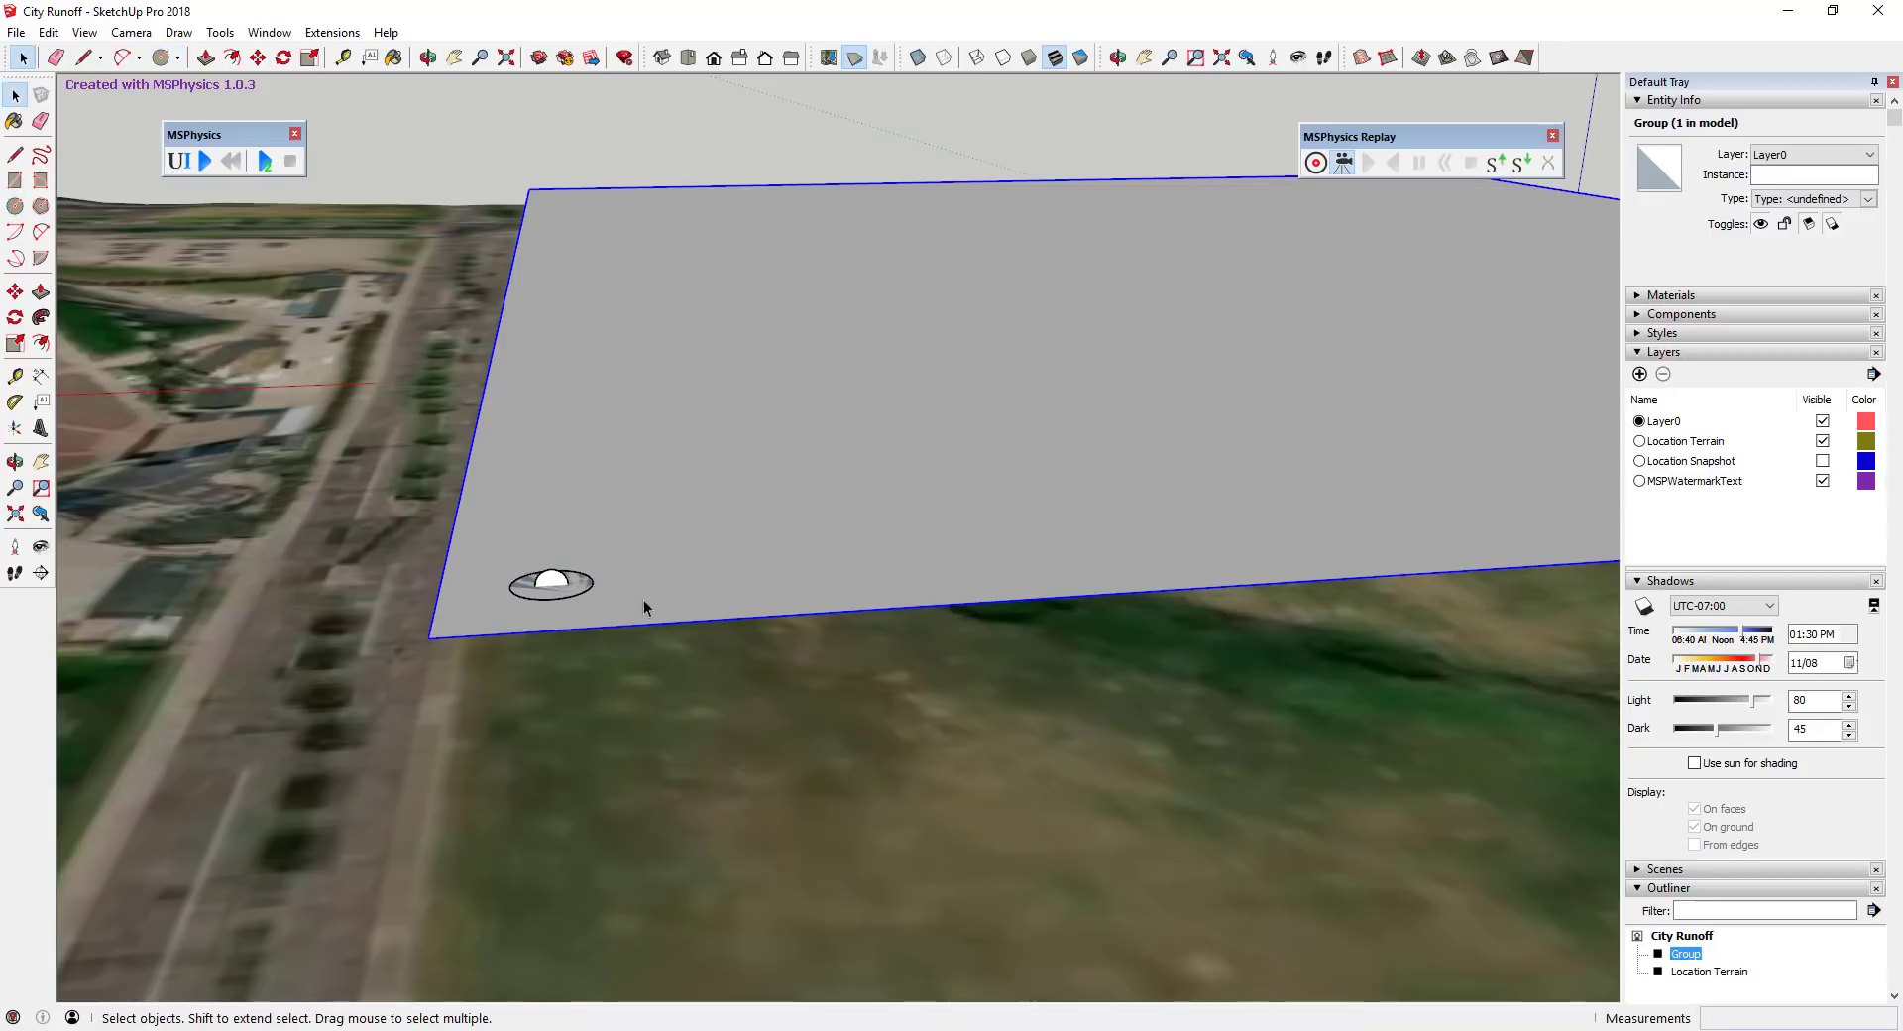
Sweep the vertical circle around the horizontal one with Follow Me and make the sphere a component named Test Sphere.
middle_drag(644, 599, 416, 536)
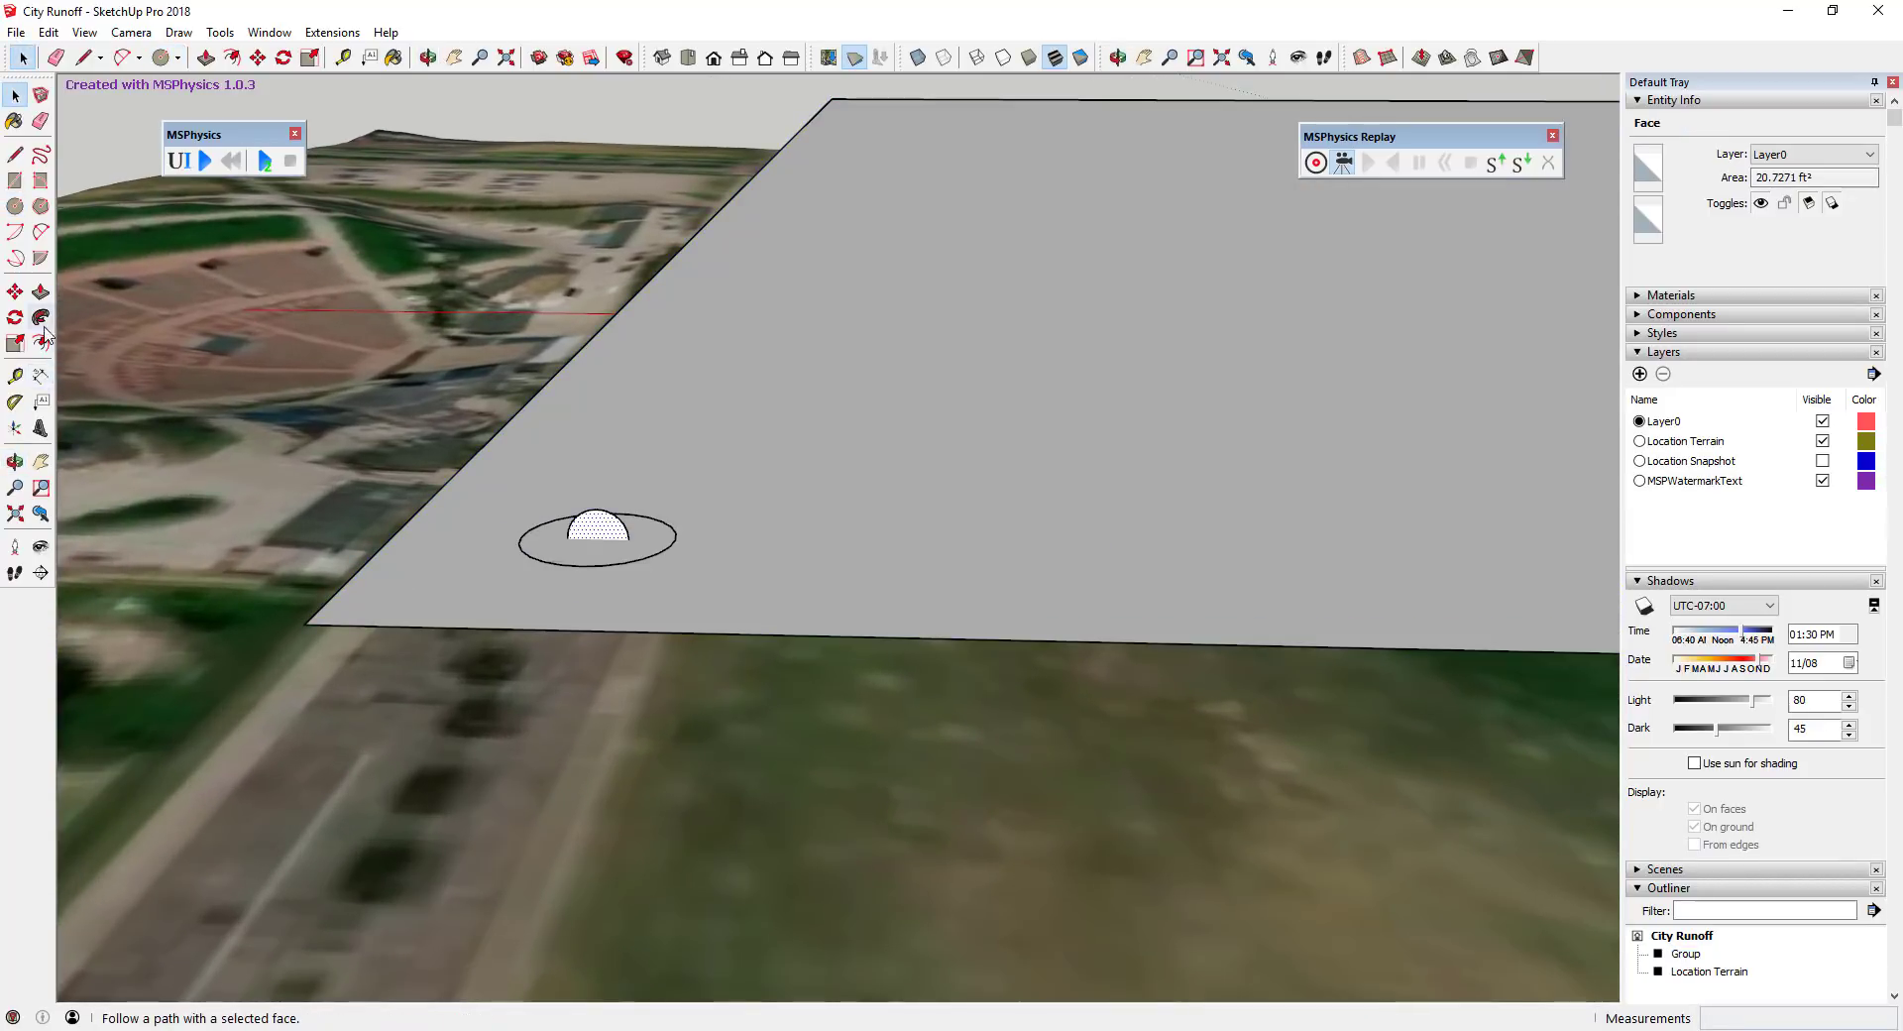
click(40, 317)
click(580, 557)
key(space)
triple_click(575, 532)
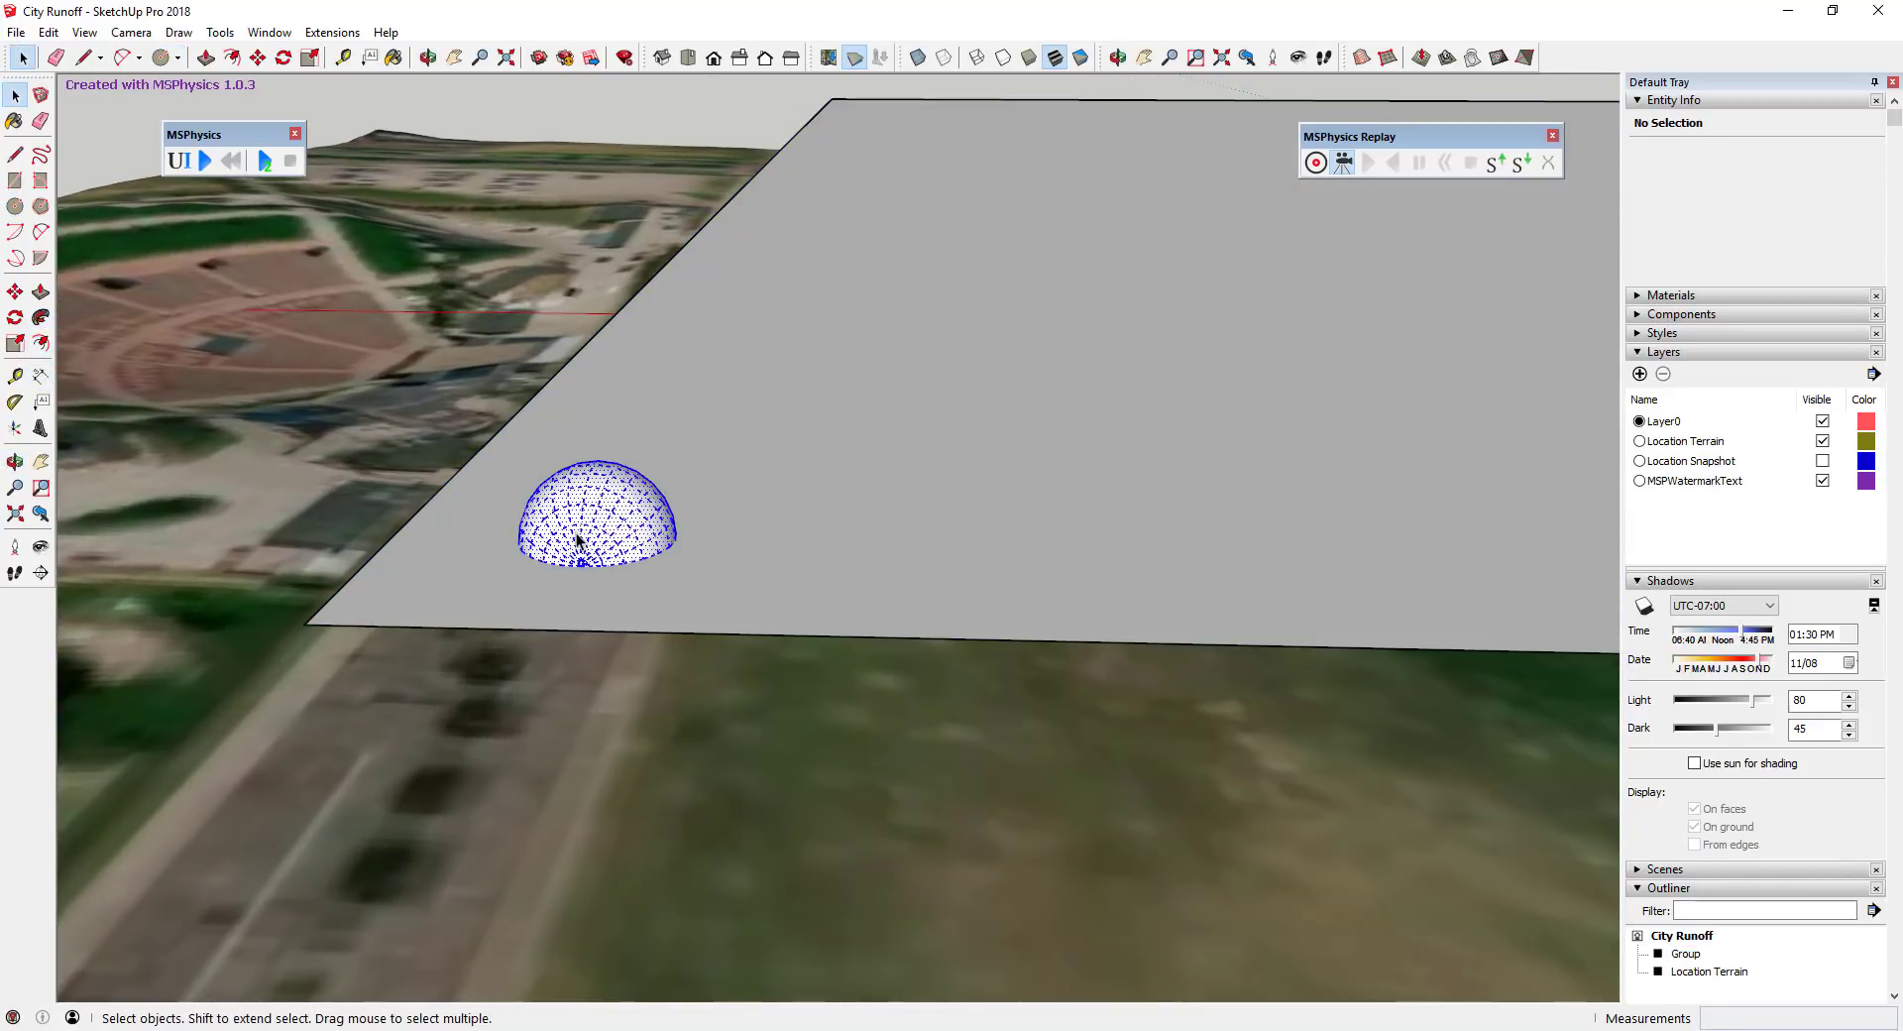
text(gTest Sphere)
key(Return)
scroll(718, 686, down, 3)
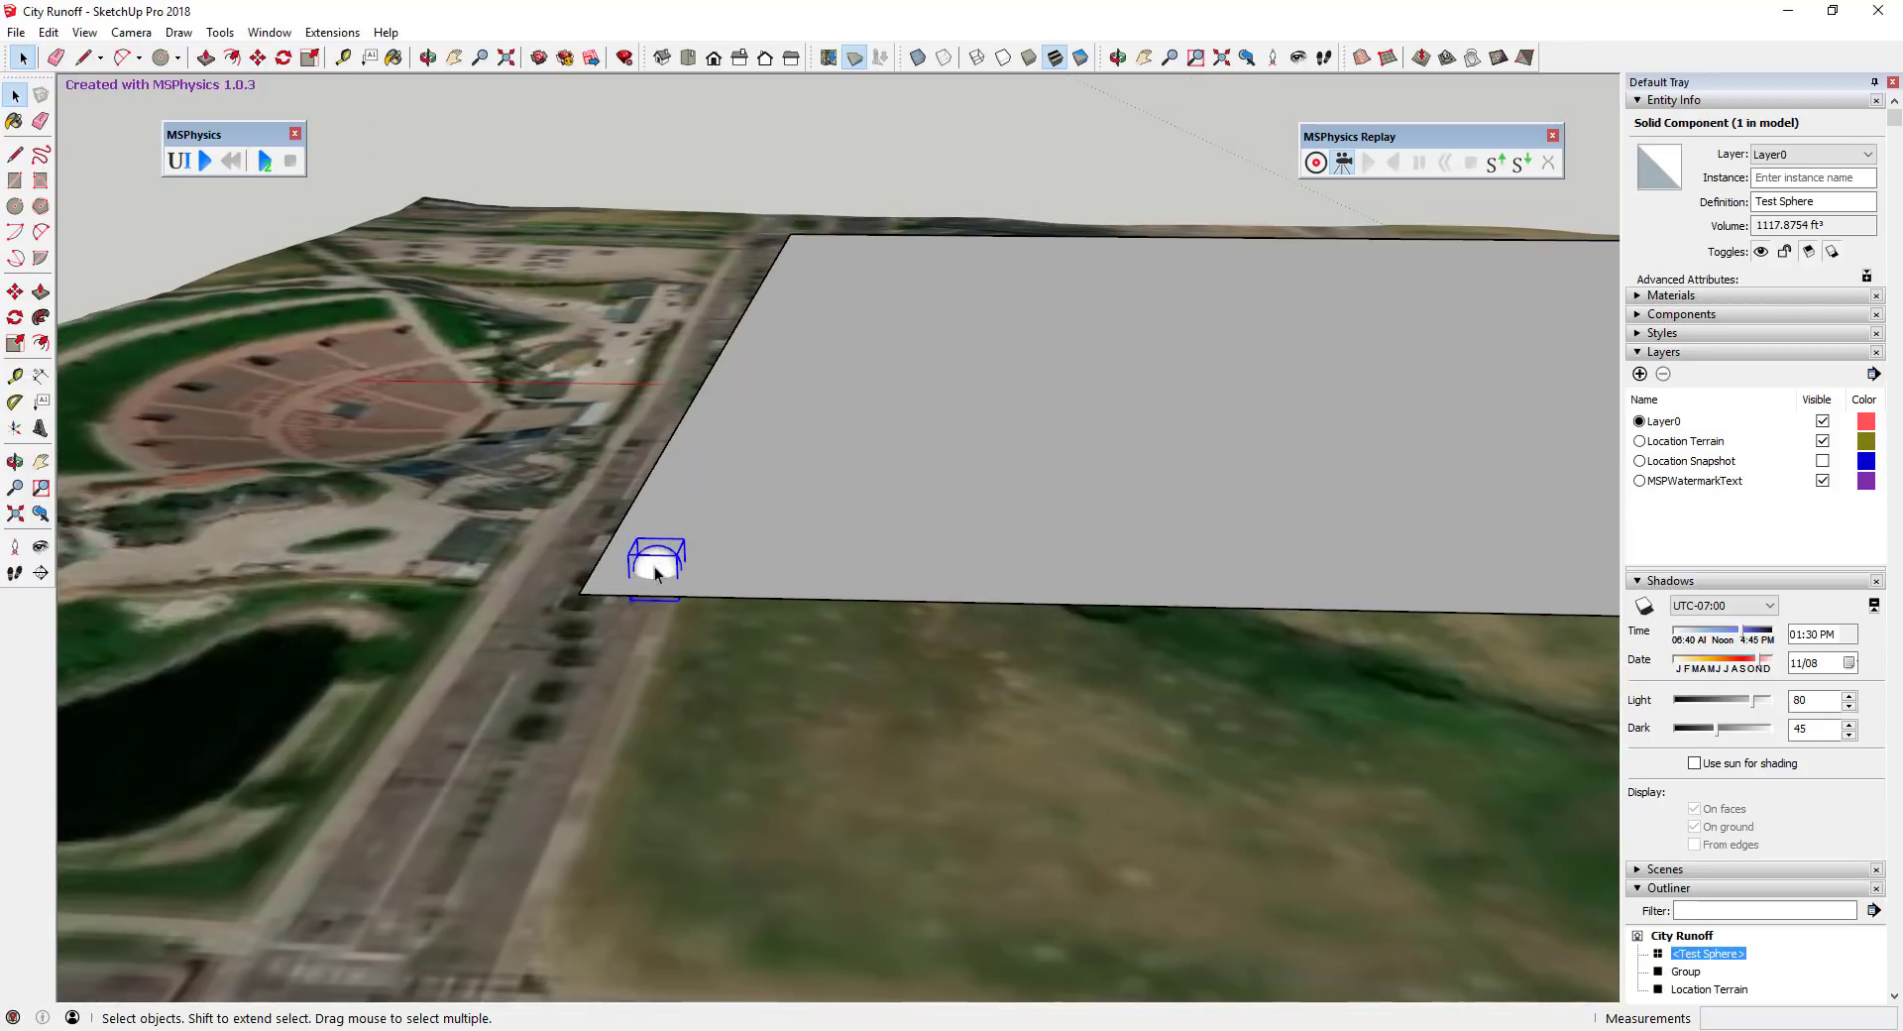
Set the Test Sphere's MSPhysics shape to Sphere.
right_click(654, 567)
mouse_move(698, 1019)
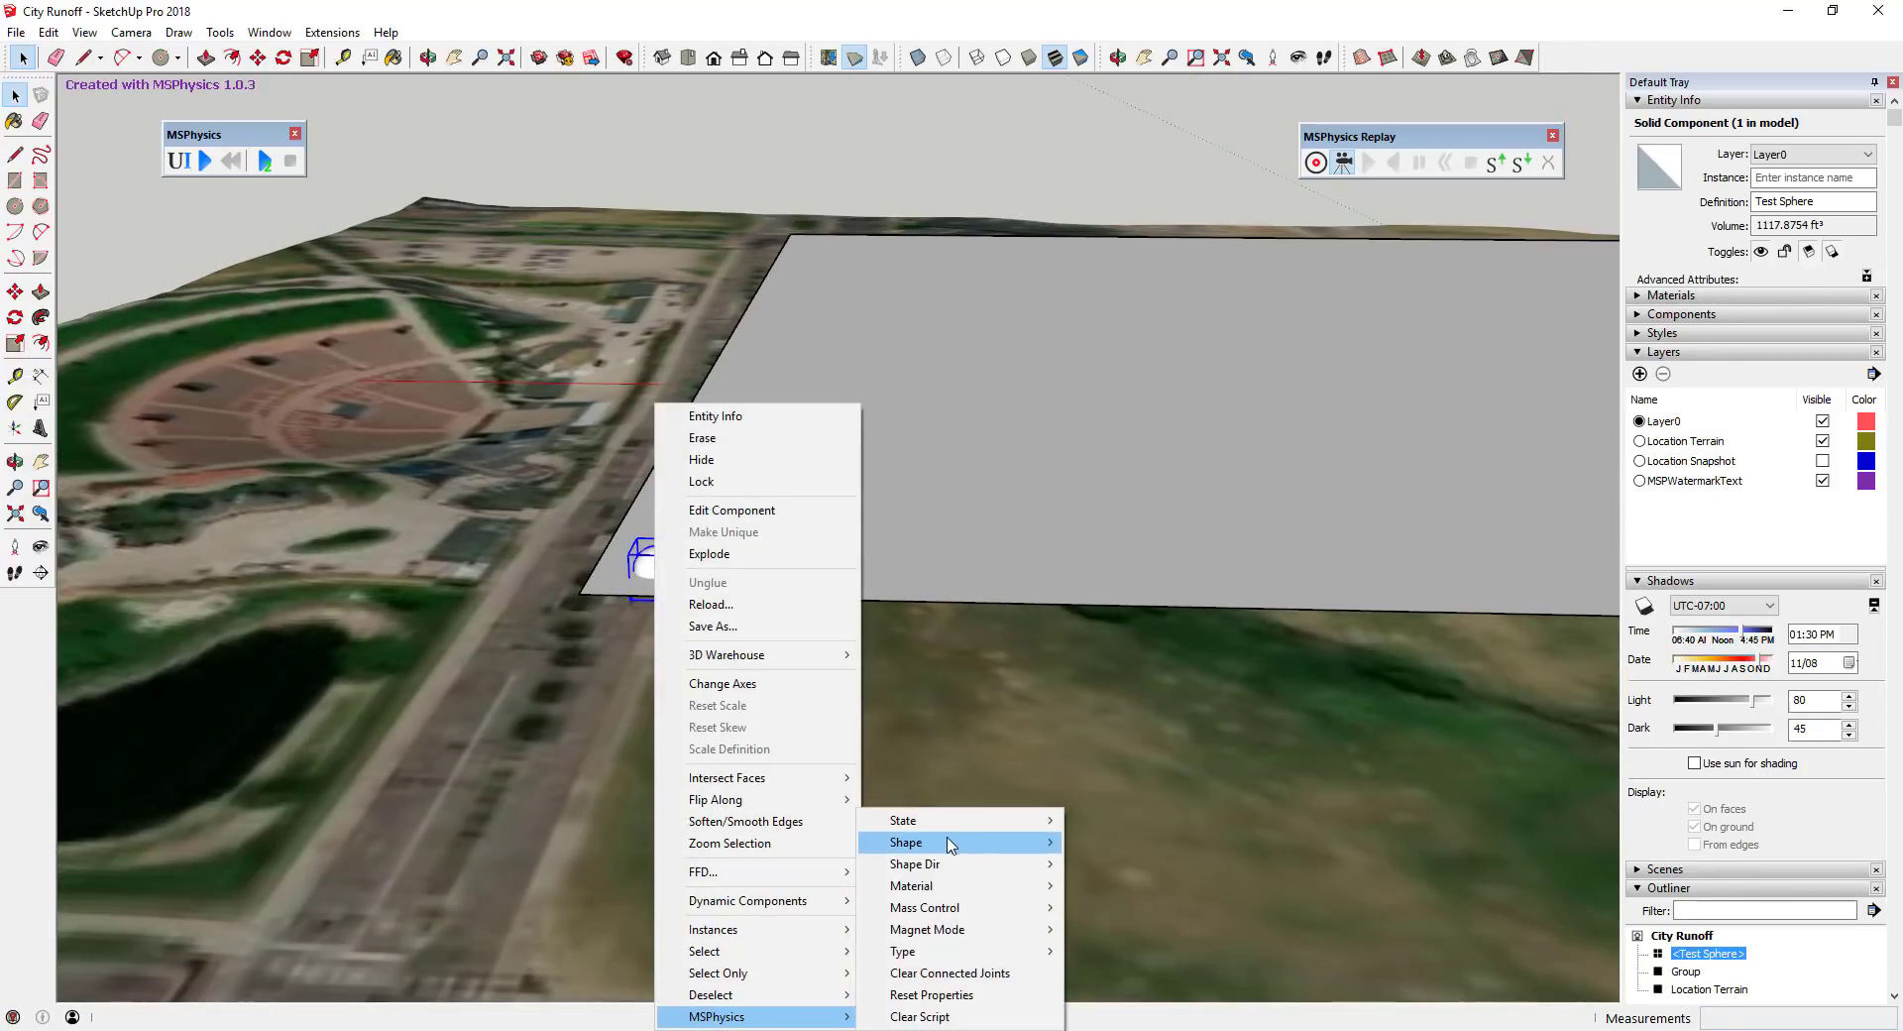
mouse_move(949, 844)
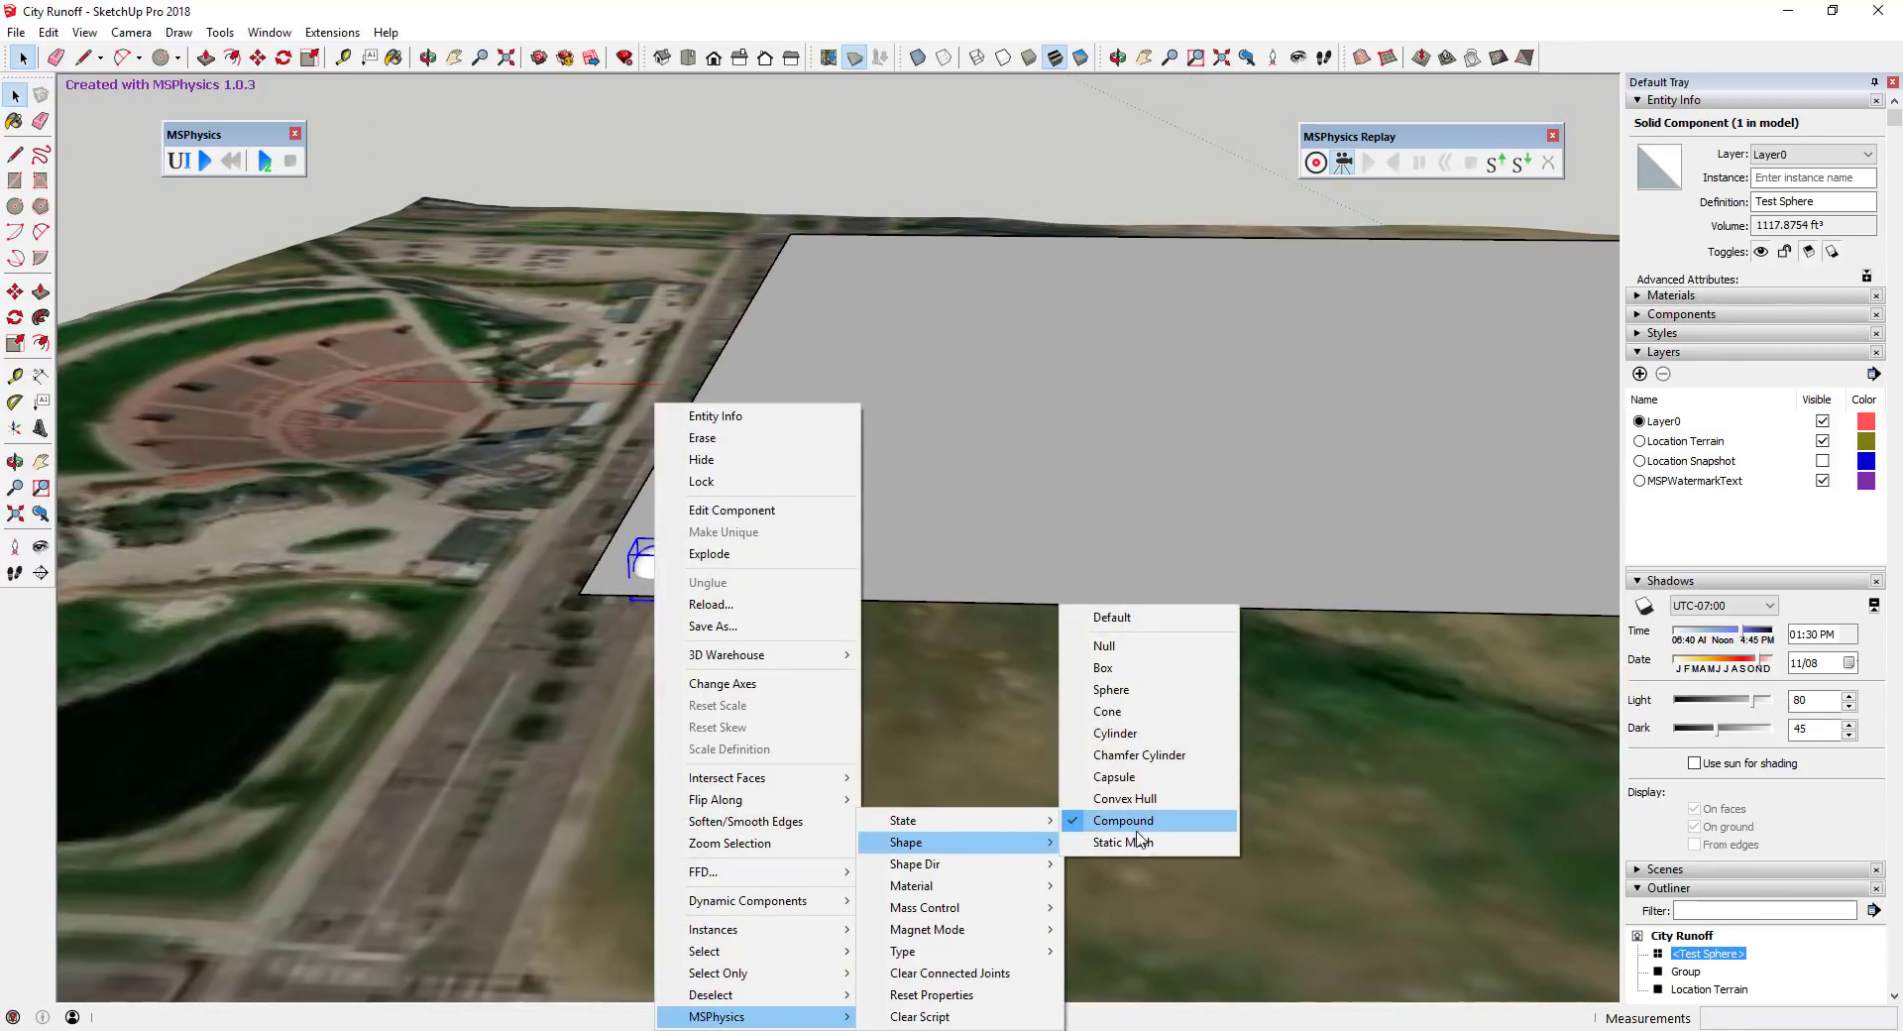
click(1110, 689)
Set the Location Terrain group's MSPhysics shape to Static Mesh.
middle_drag(1110, 689, 901, 729)
click(896, 732)
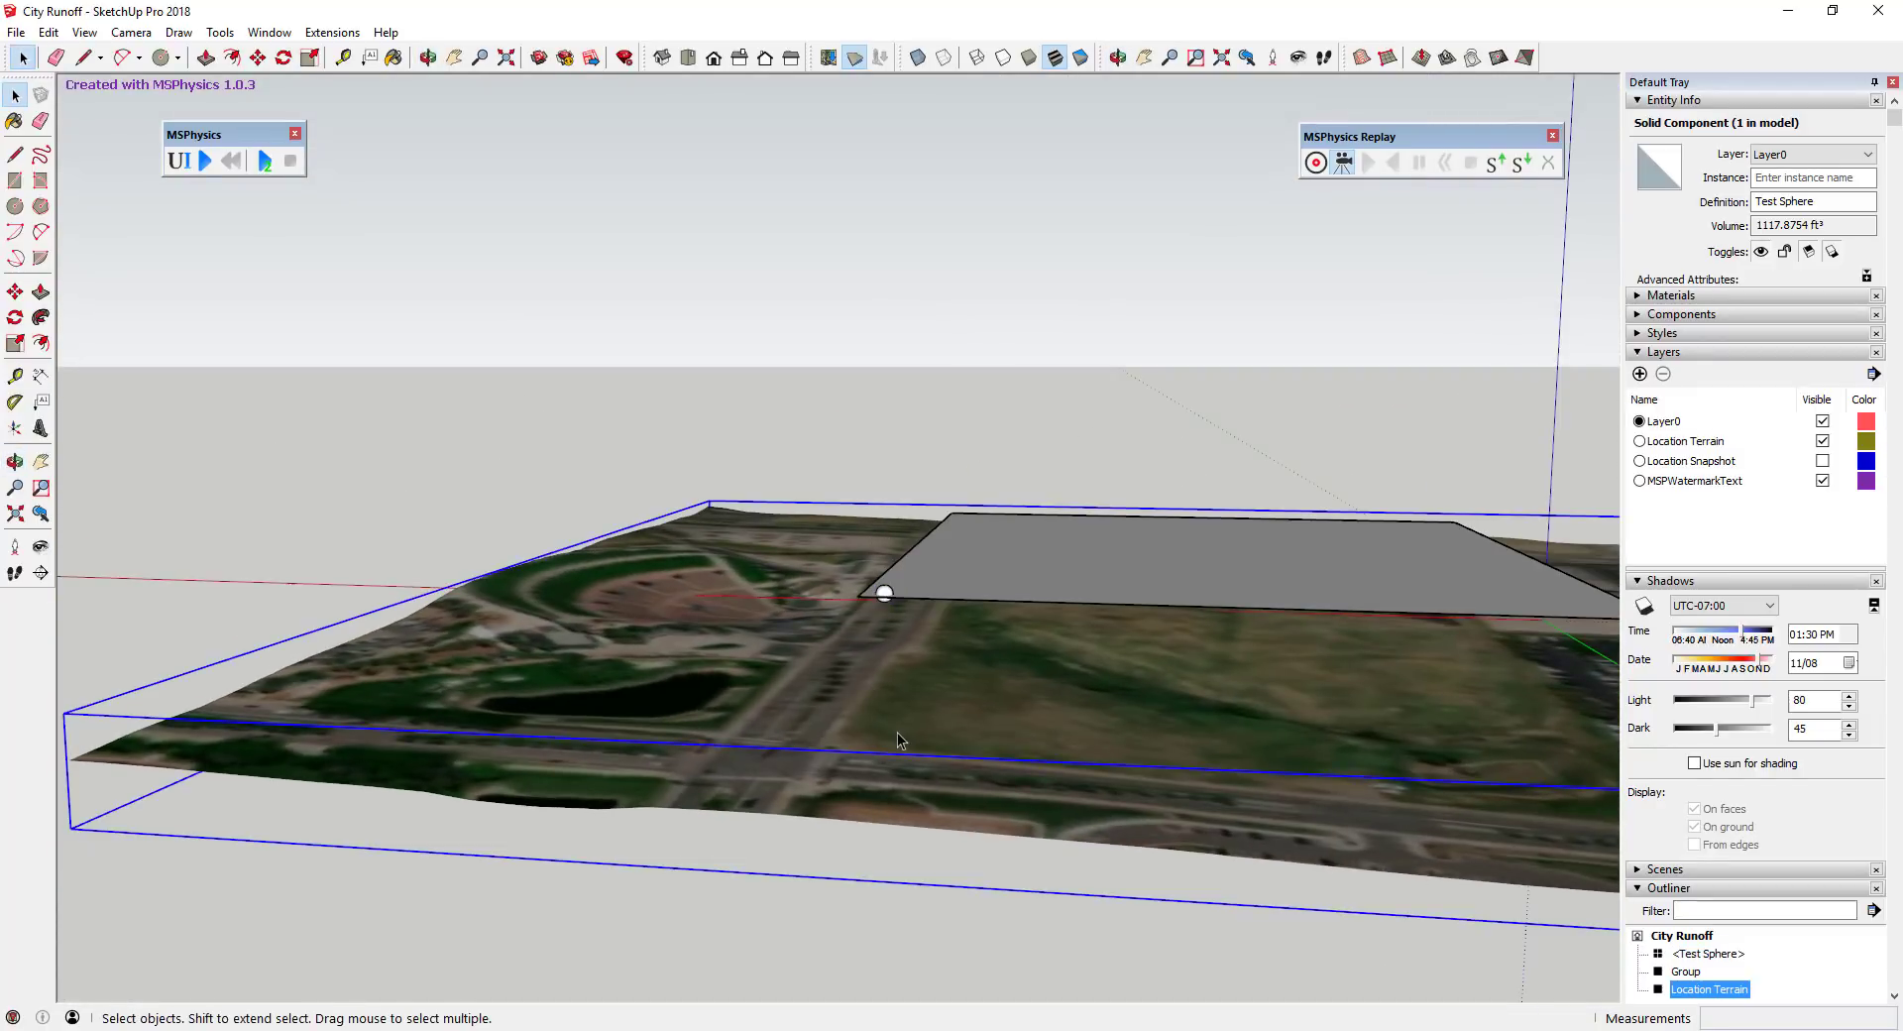
right_click(896, 732)
mouse_move(967, 719)
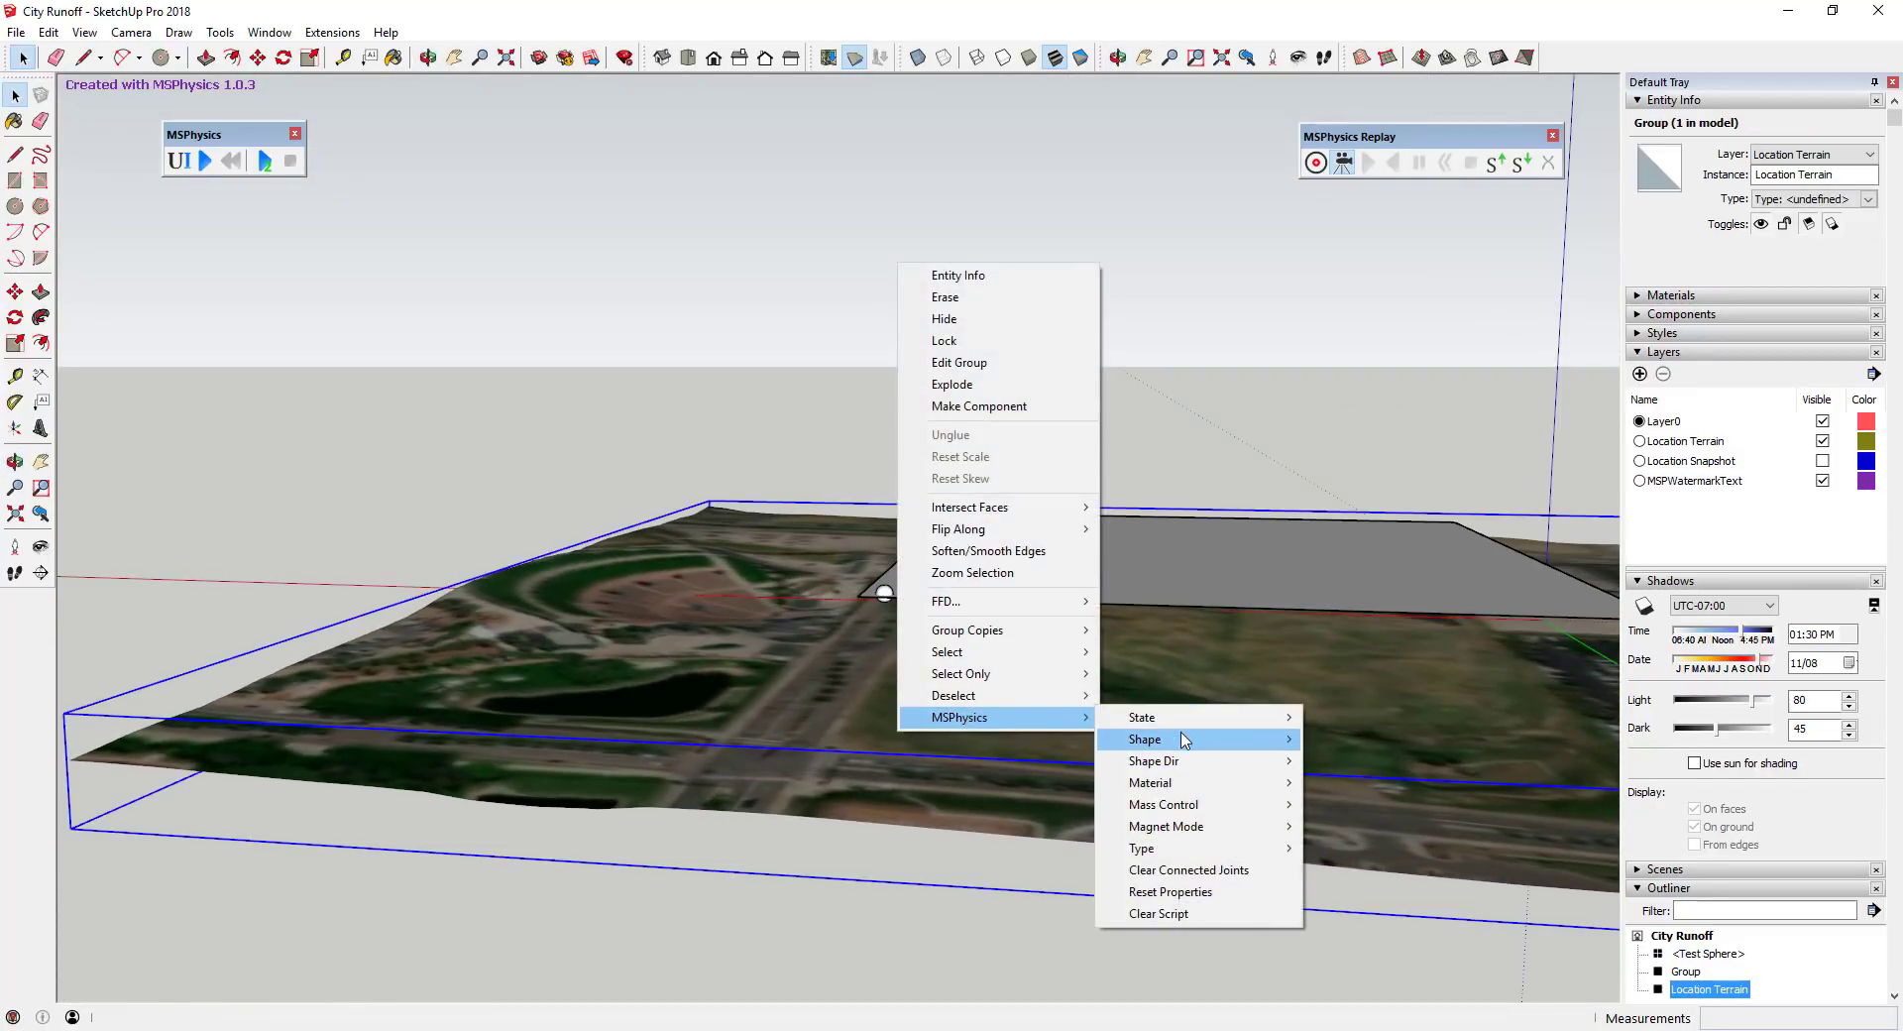
mouse_move(1150, 740)
click(1361, 964)
Copy the Test Sphere about 588' along the rectangle's roadside edge and divide the span into an evenly spaced row of 56 spheres.
middle_drag(879, 591, 851, 629)
scroll(848, 627, up, 3)
click(845, 621)
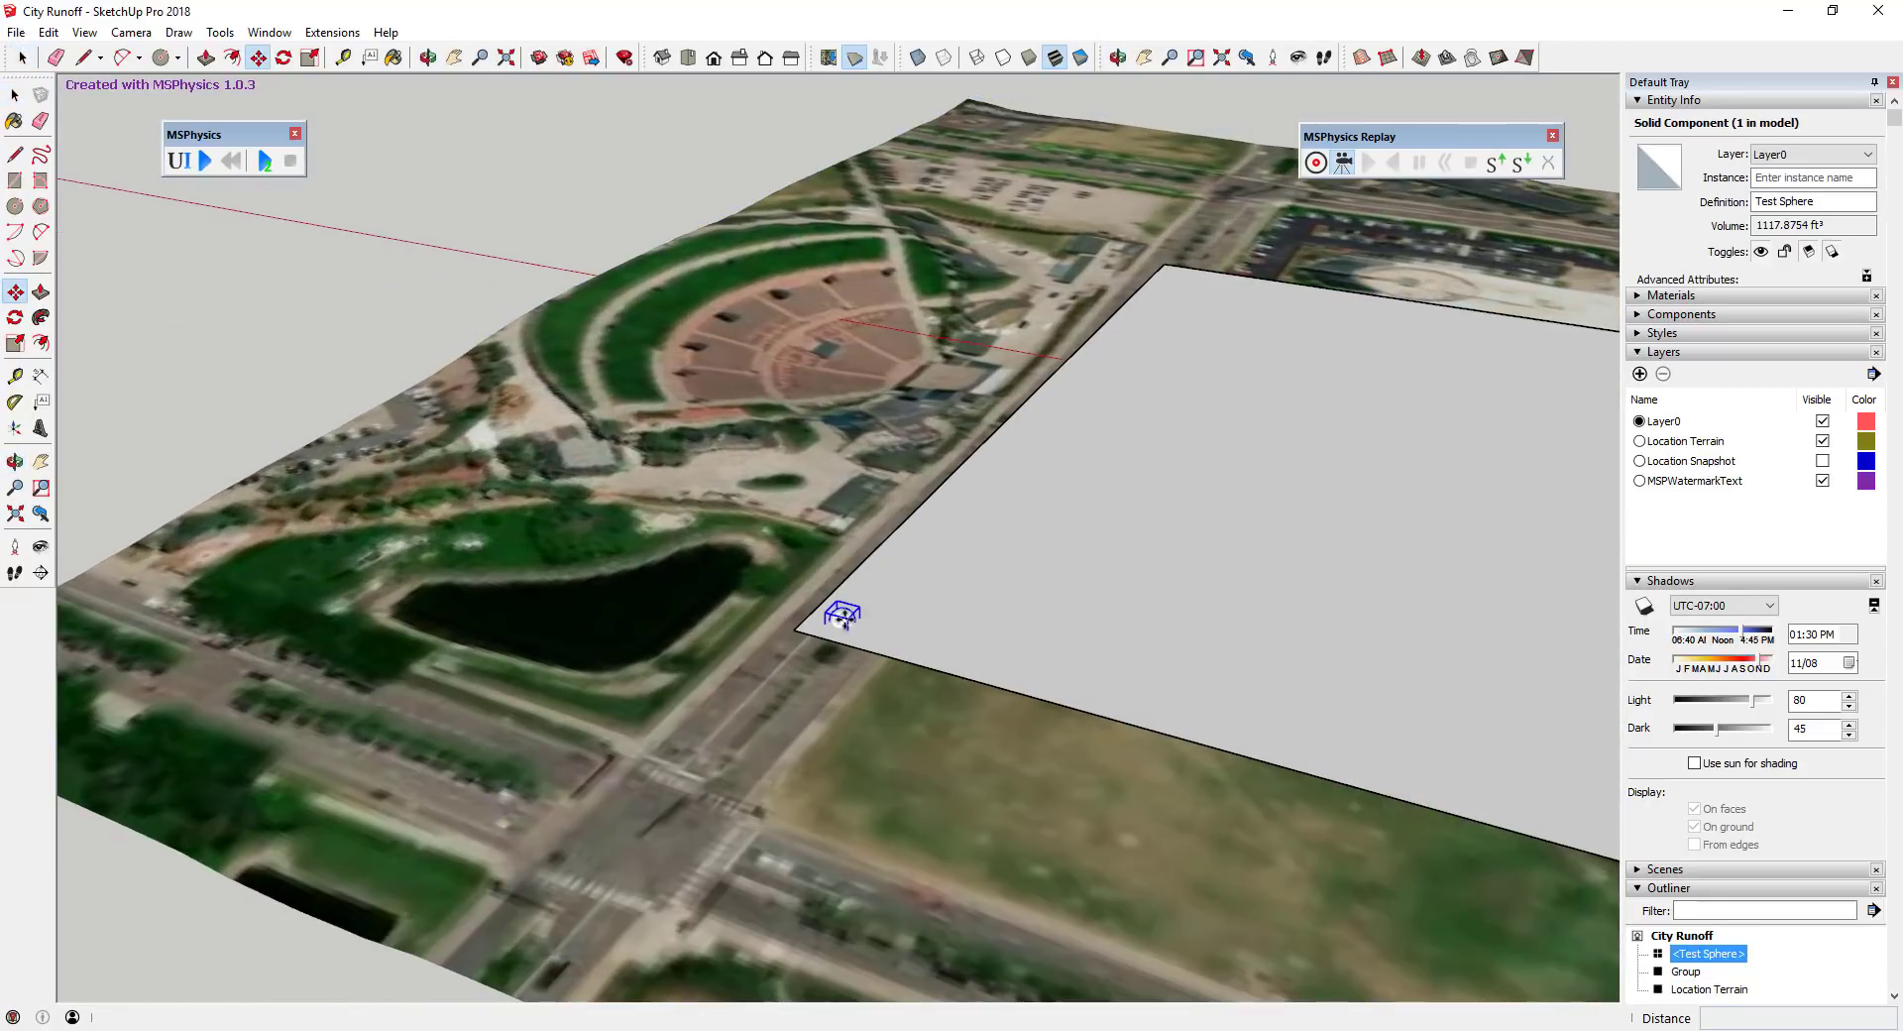
key(m)
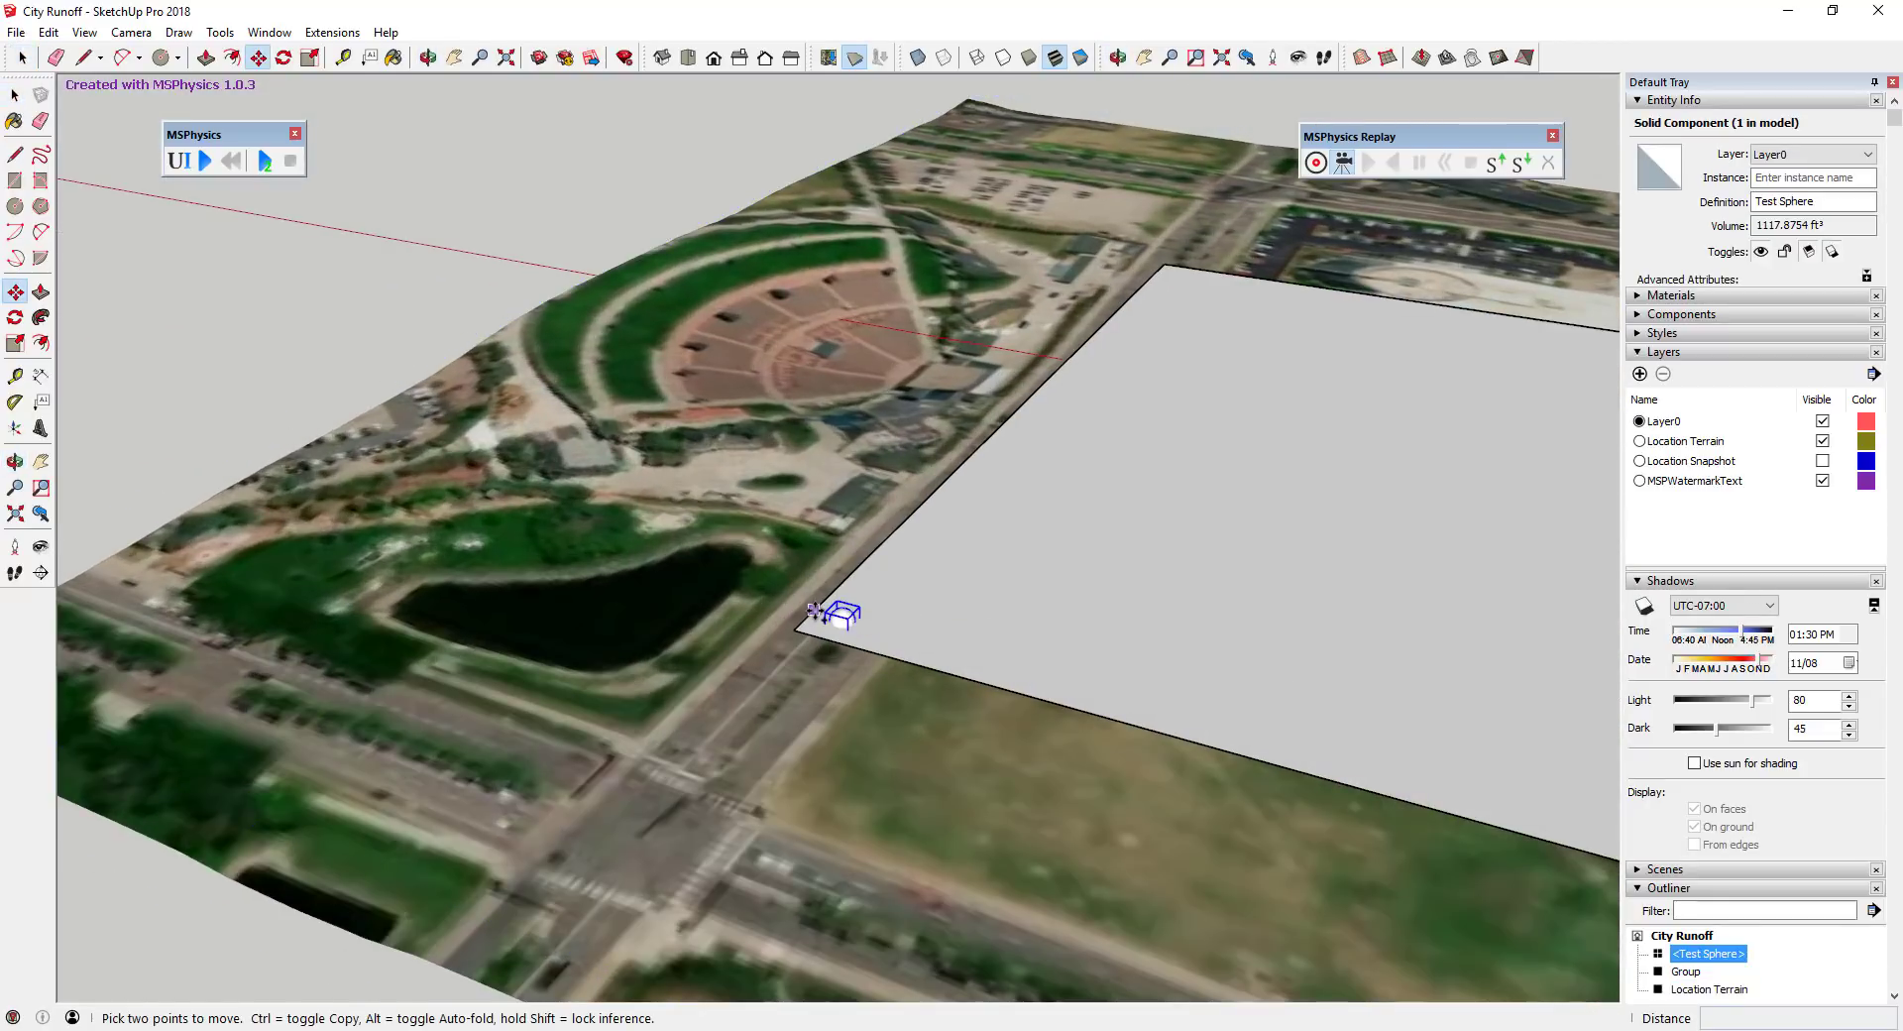
click(815, 609)
key(ctrl)
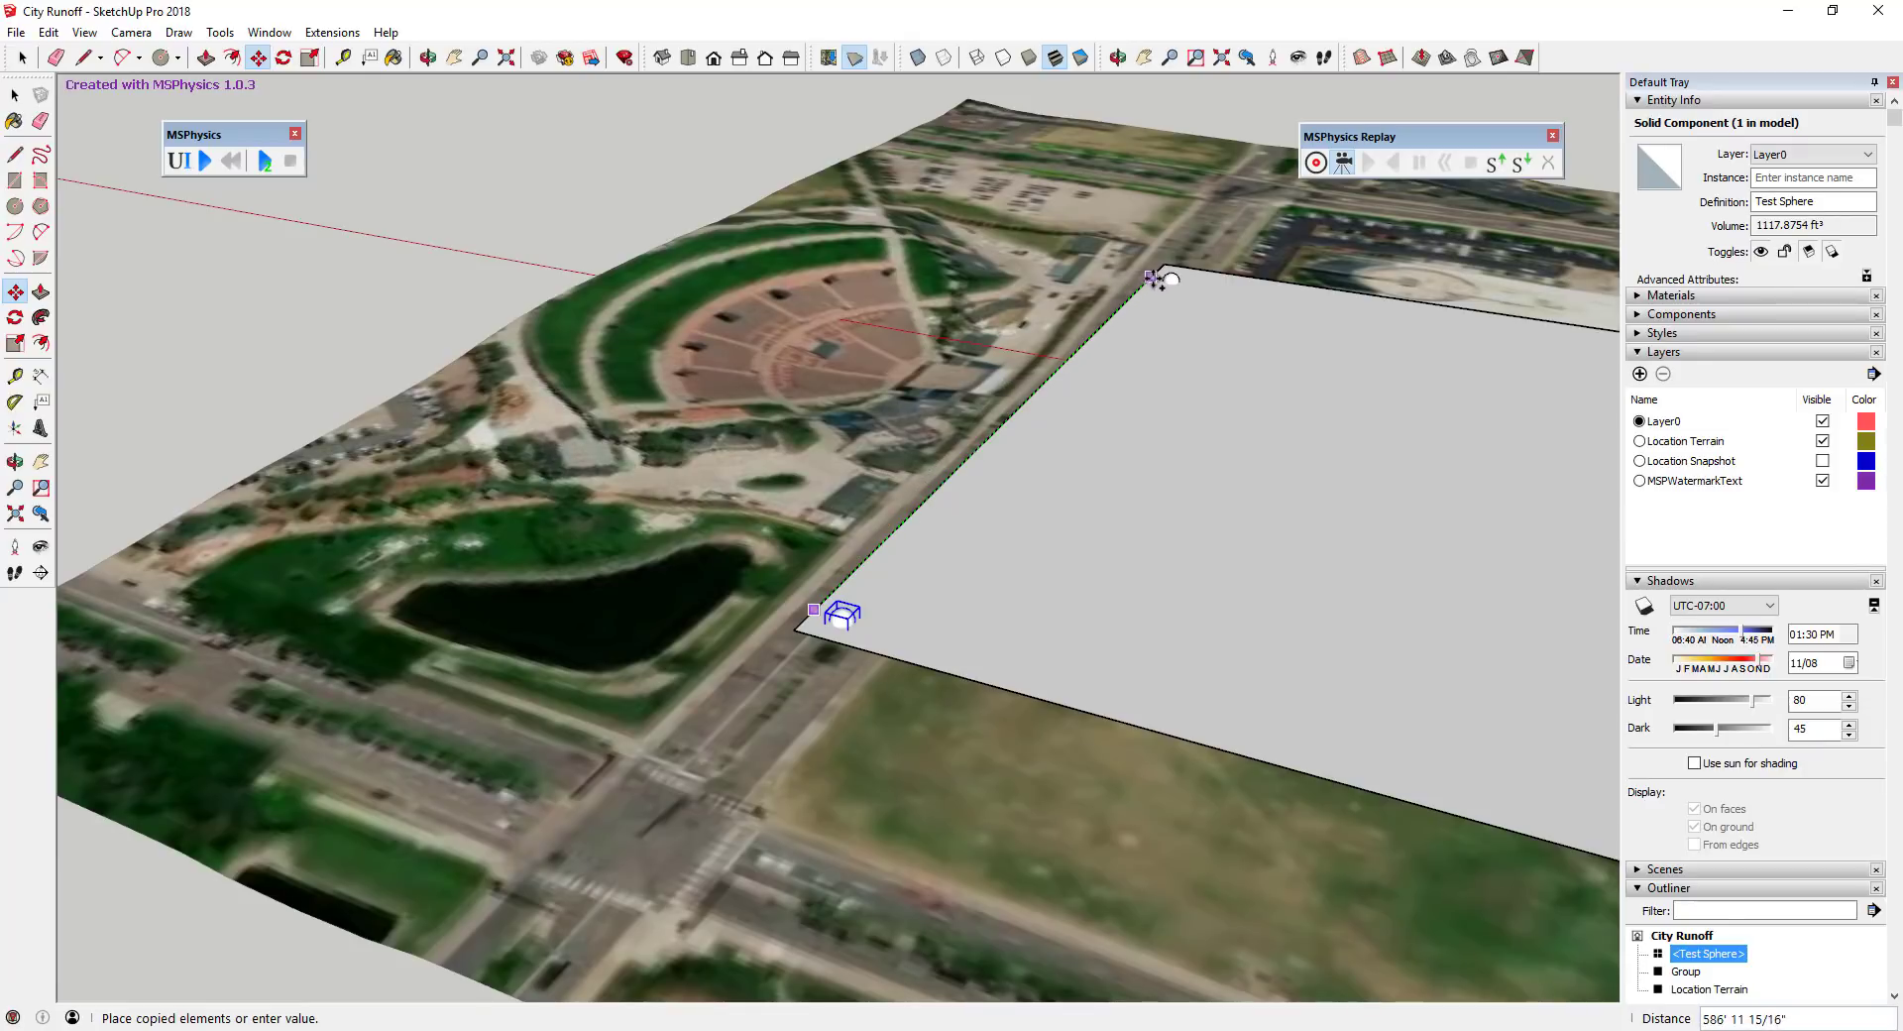
click(1153, 275)
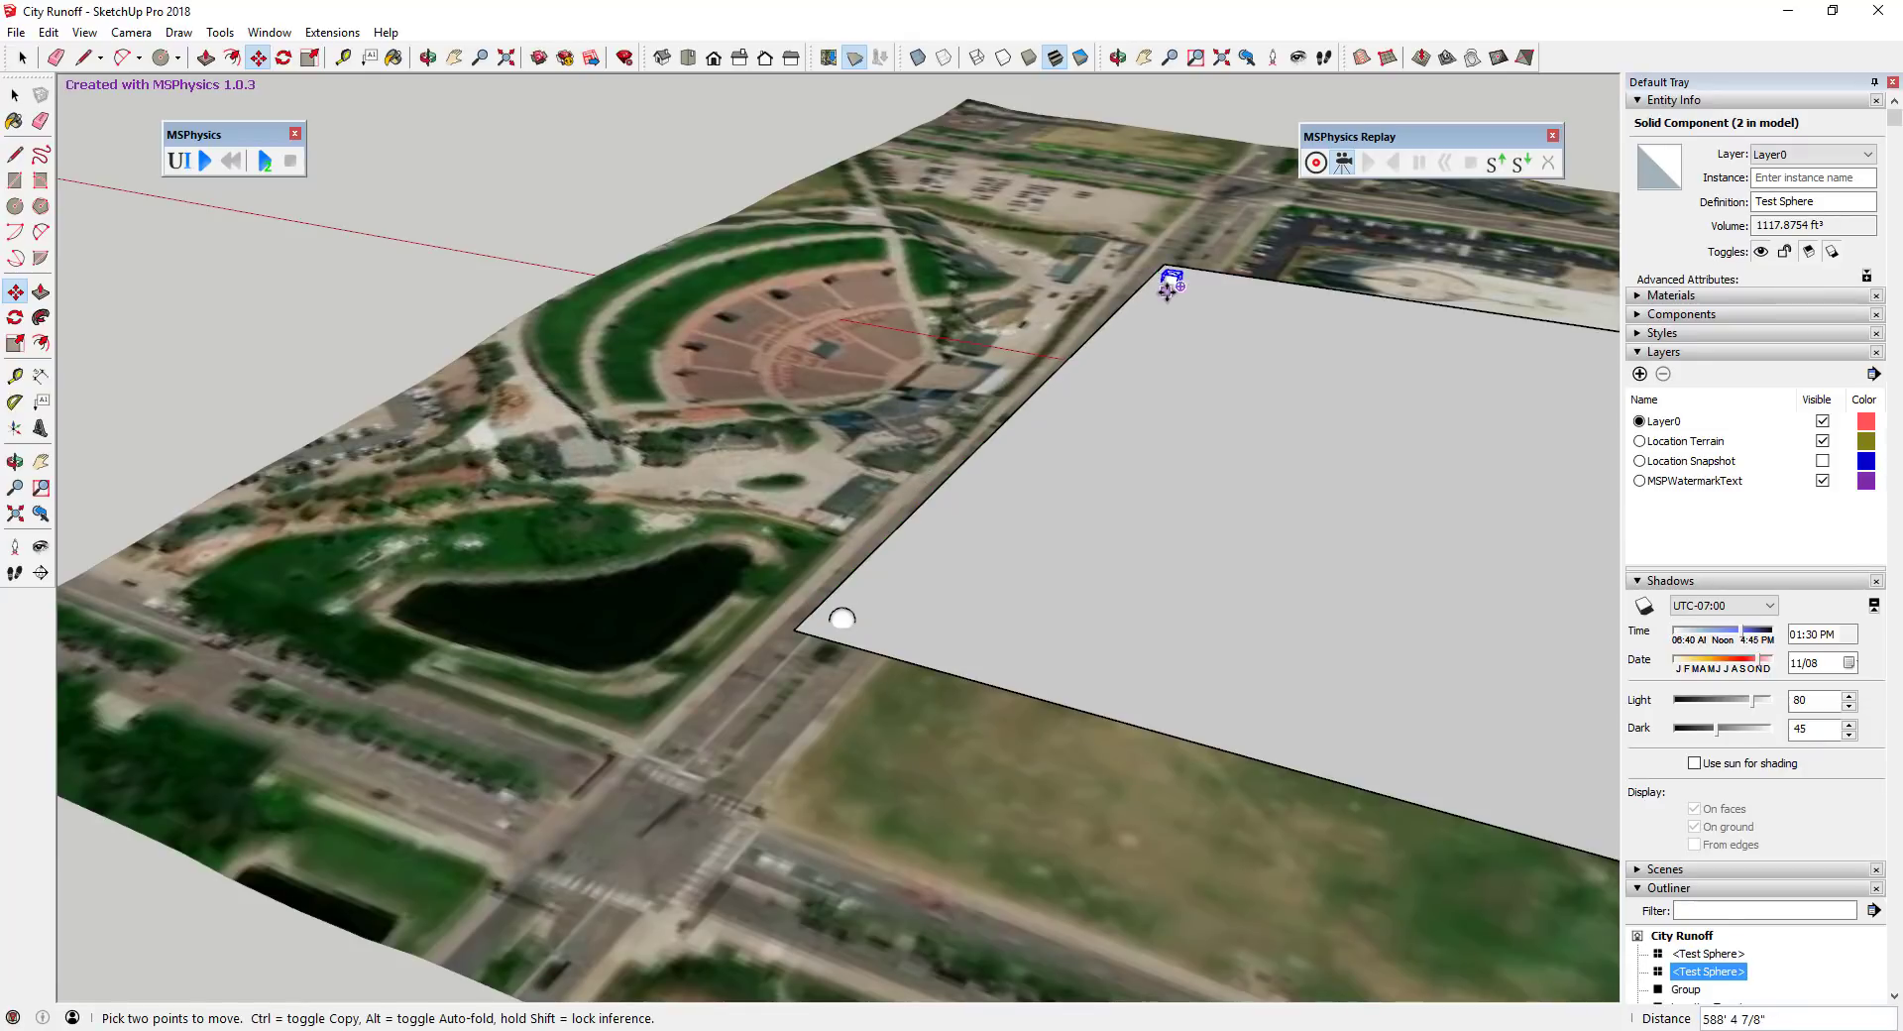
text(/20)
key(Return)
Copy the whole sphere row about 542' across to the rectangle's opposite edge and divide the span into 30 evenly spaced rows.
key(space)
middle_drag(991, 595, 991, 535)
drag(947, 256, 1066, 665)
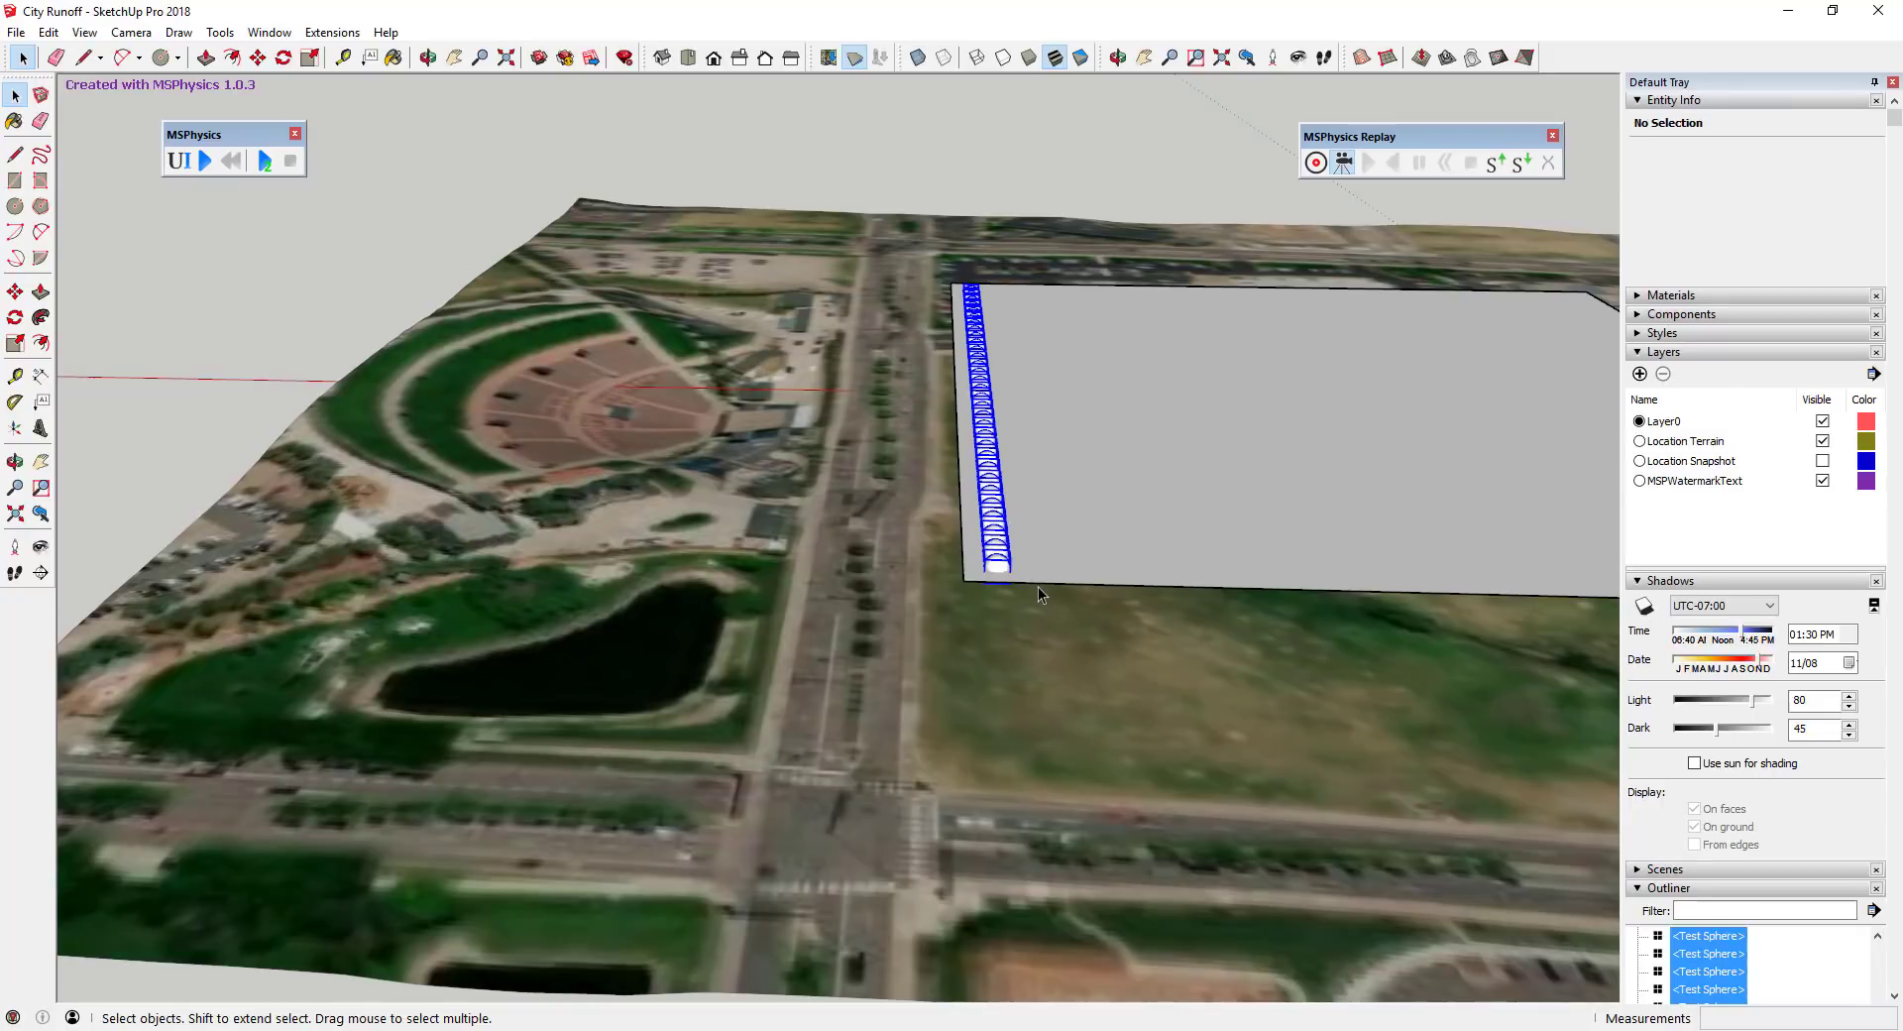
key(m)
scroll(1035, 586, up, 3)
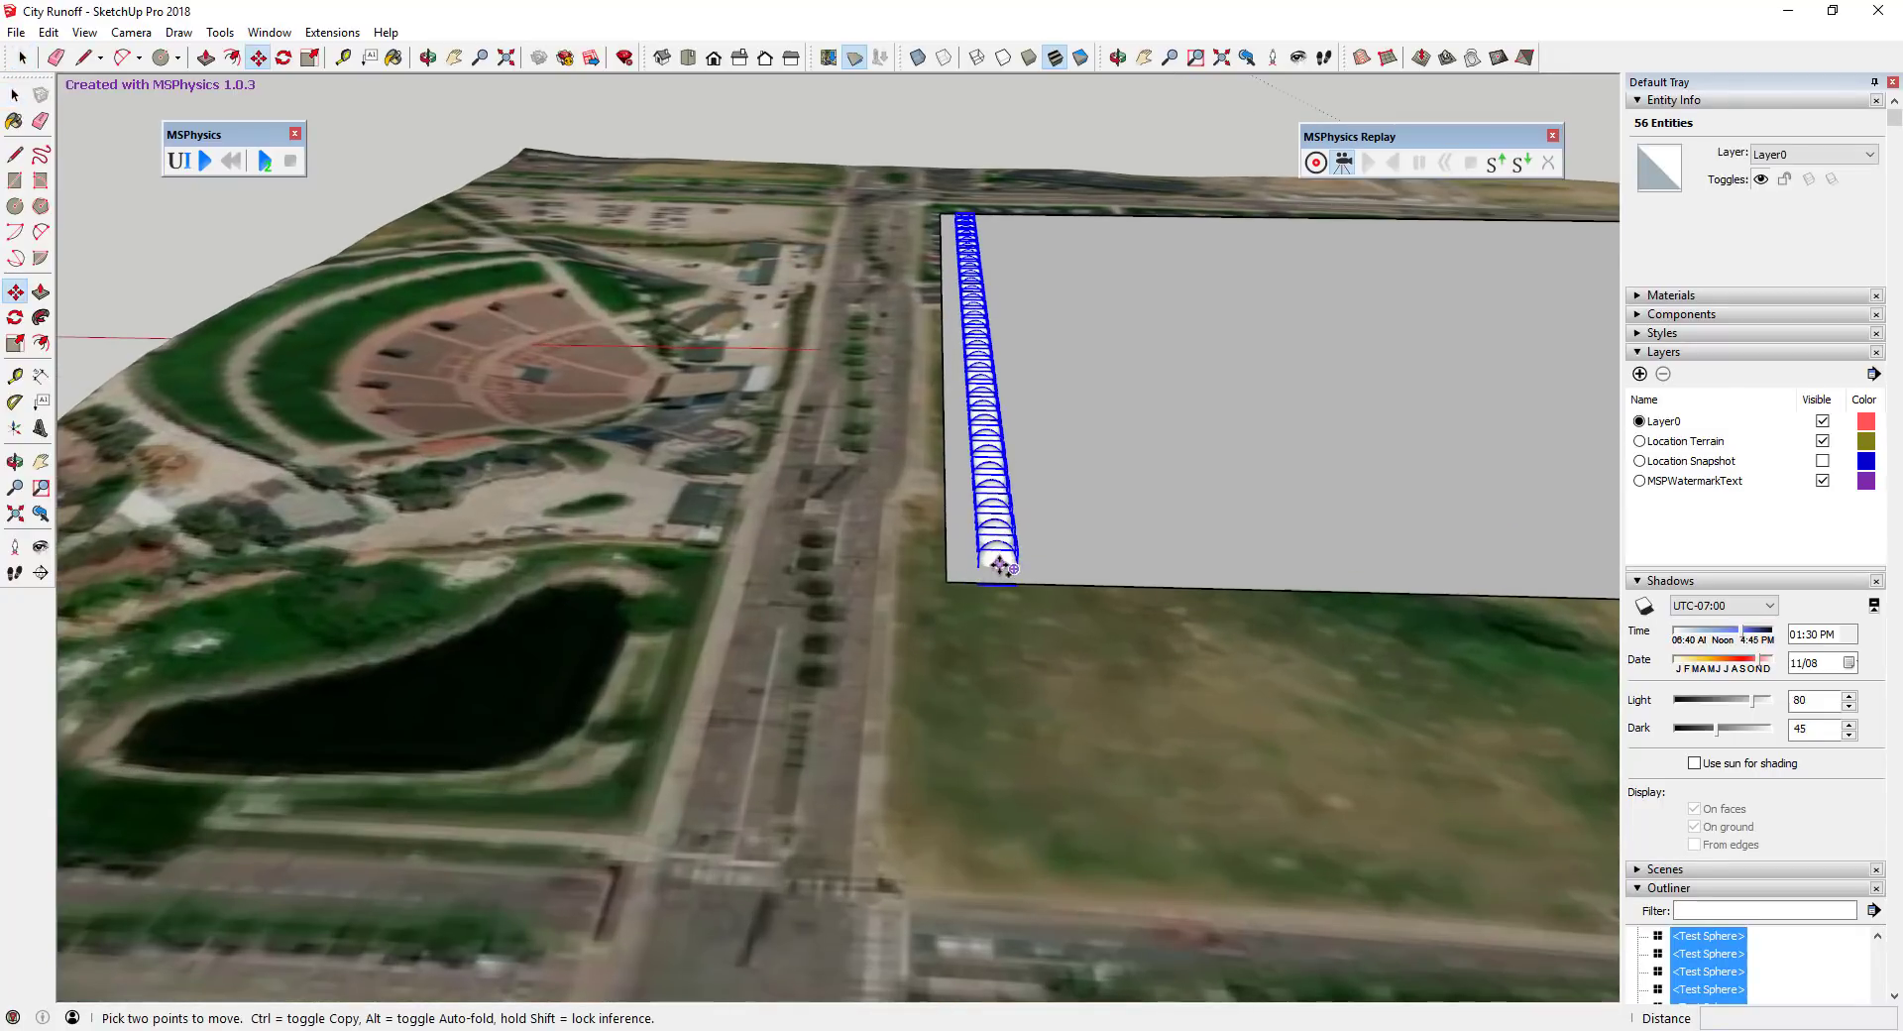
scroll(1001, 565, down, 5)
click(997, 568)
key(ctrl)
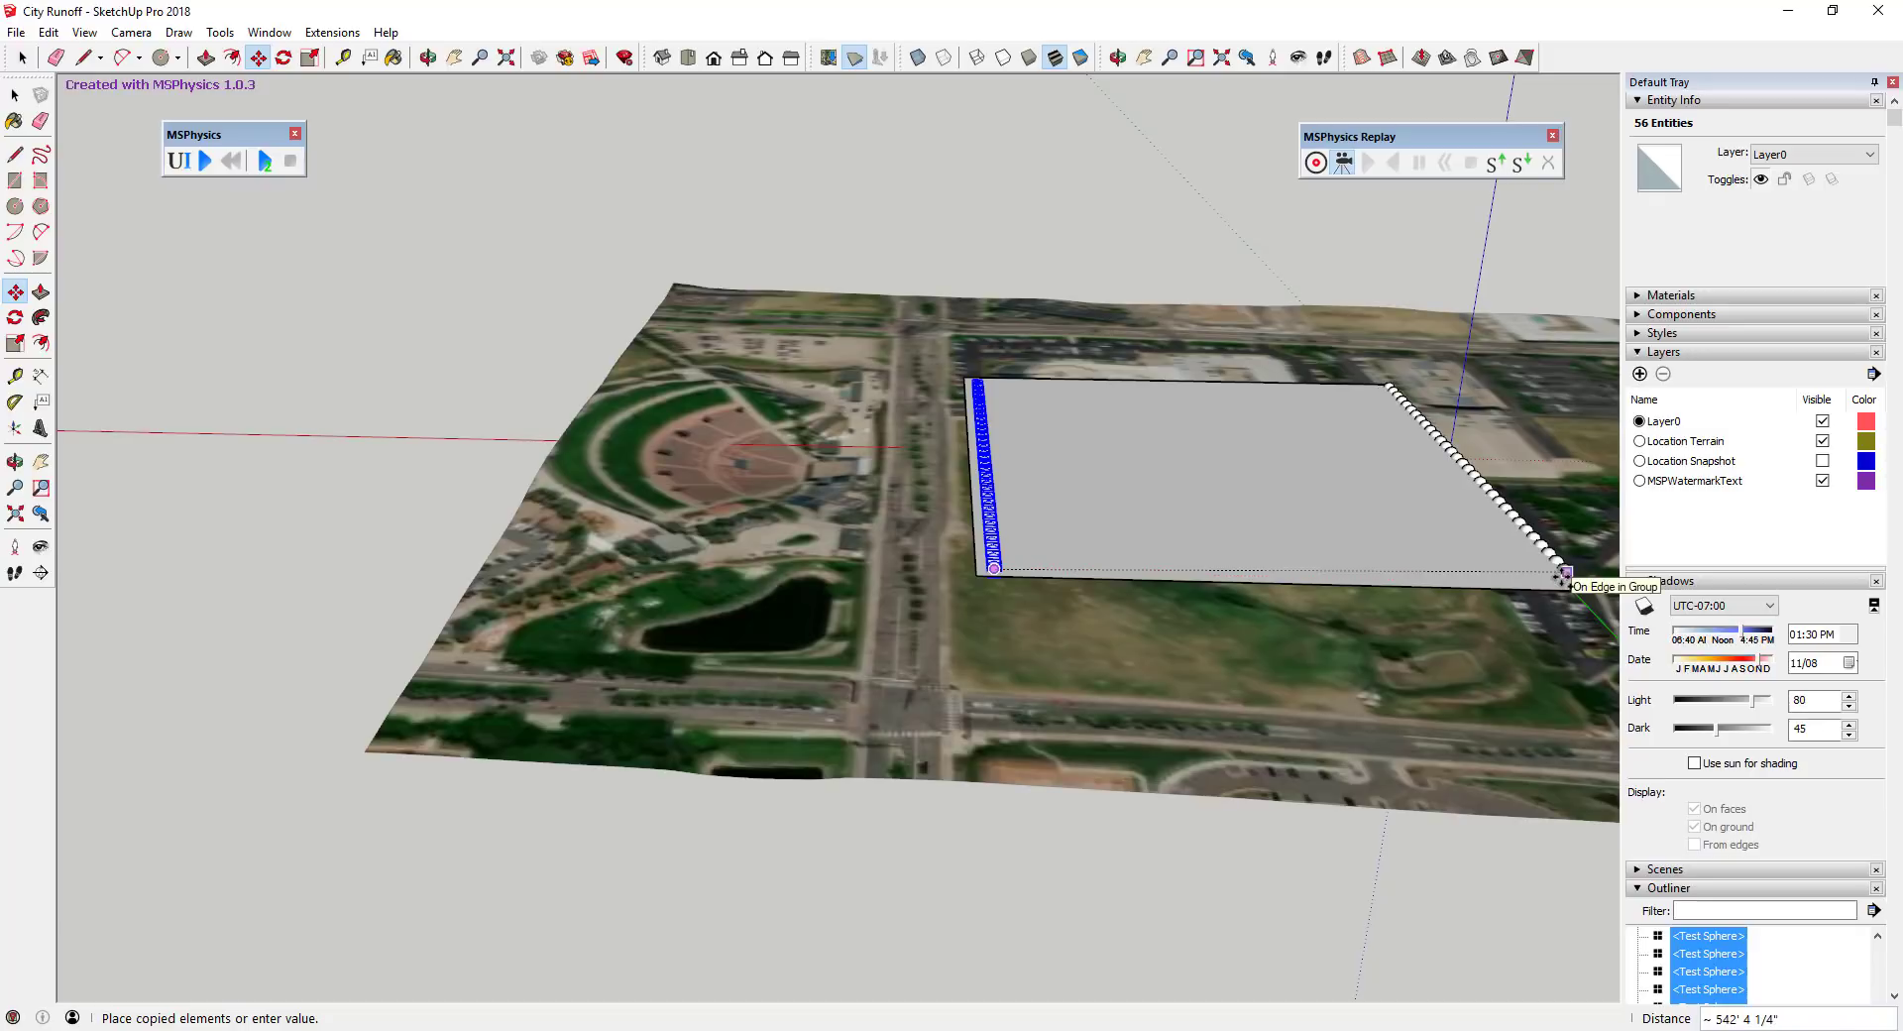
click(1558, 582)
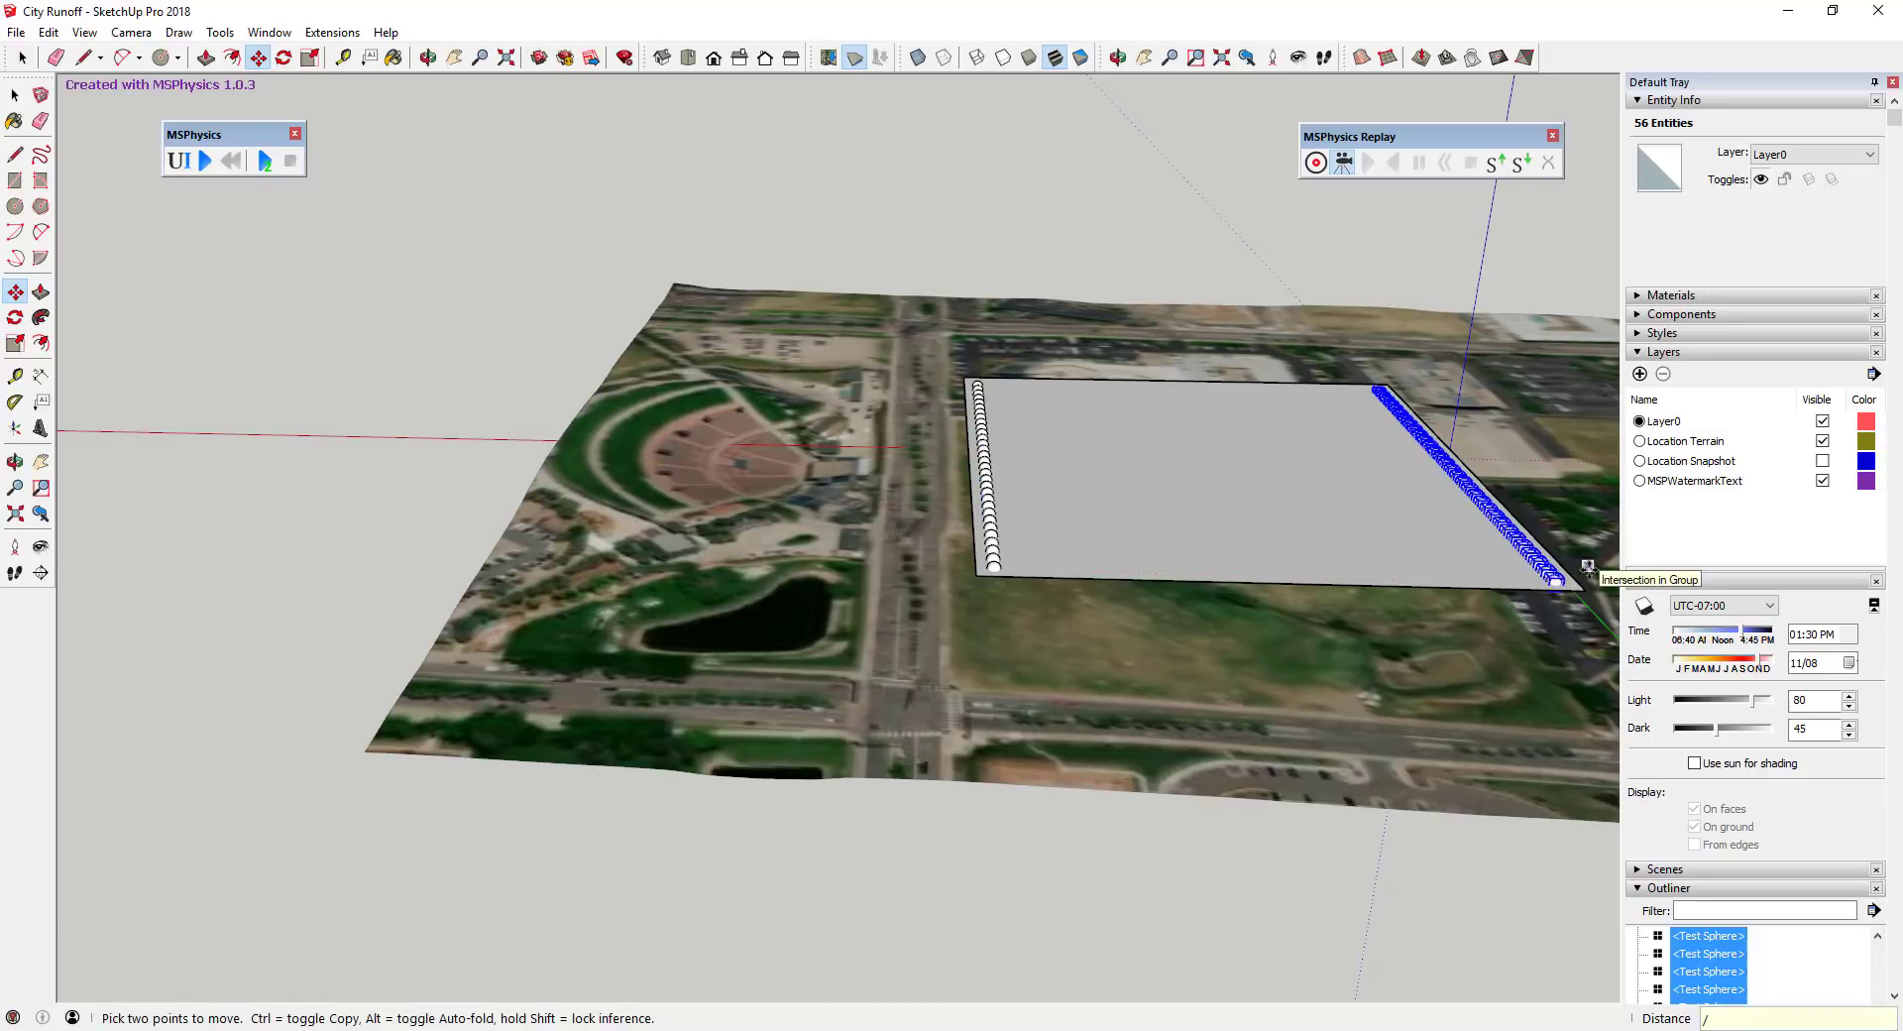
text(/15)
key(Return)
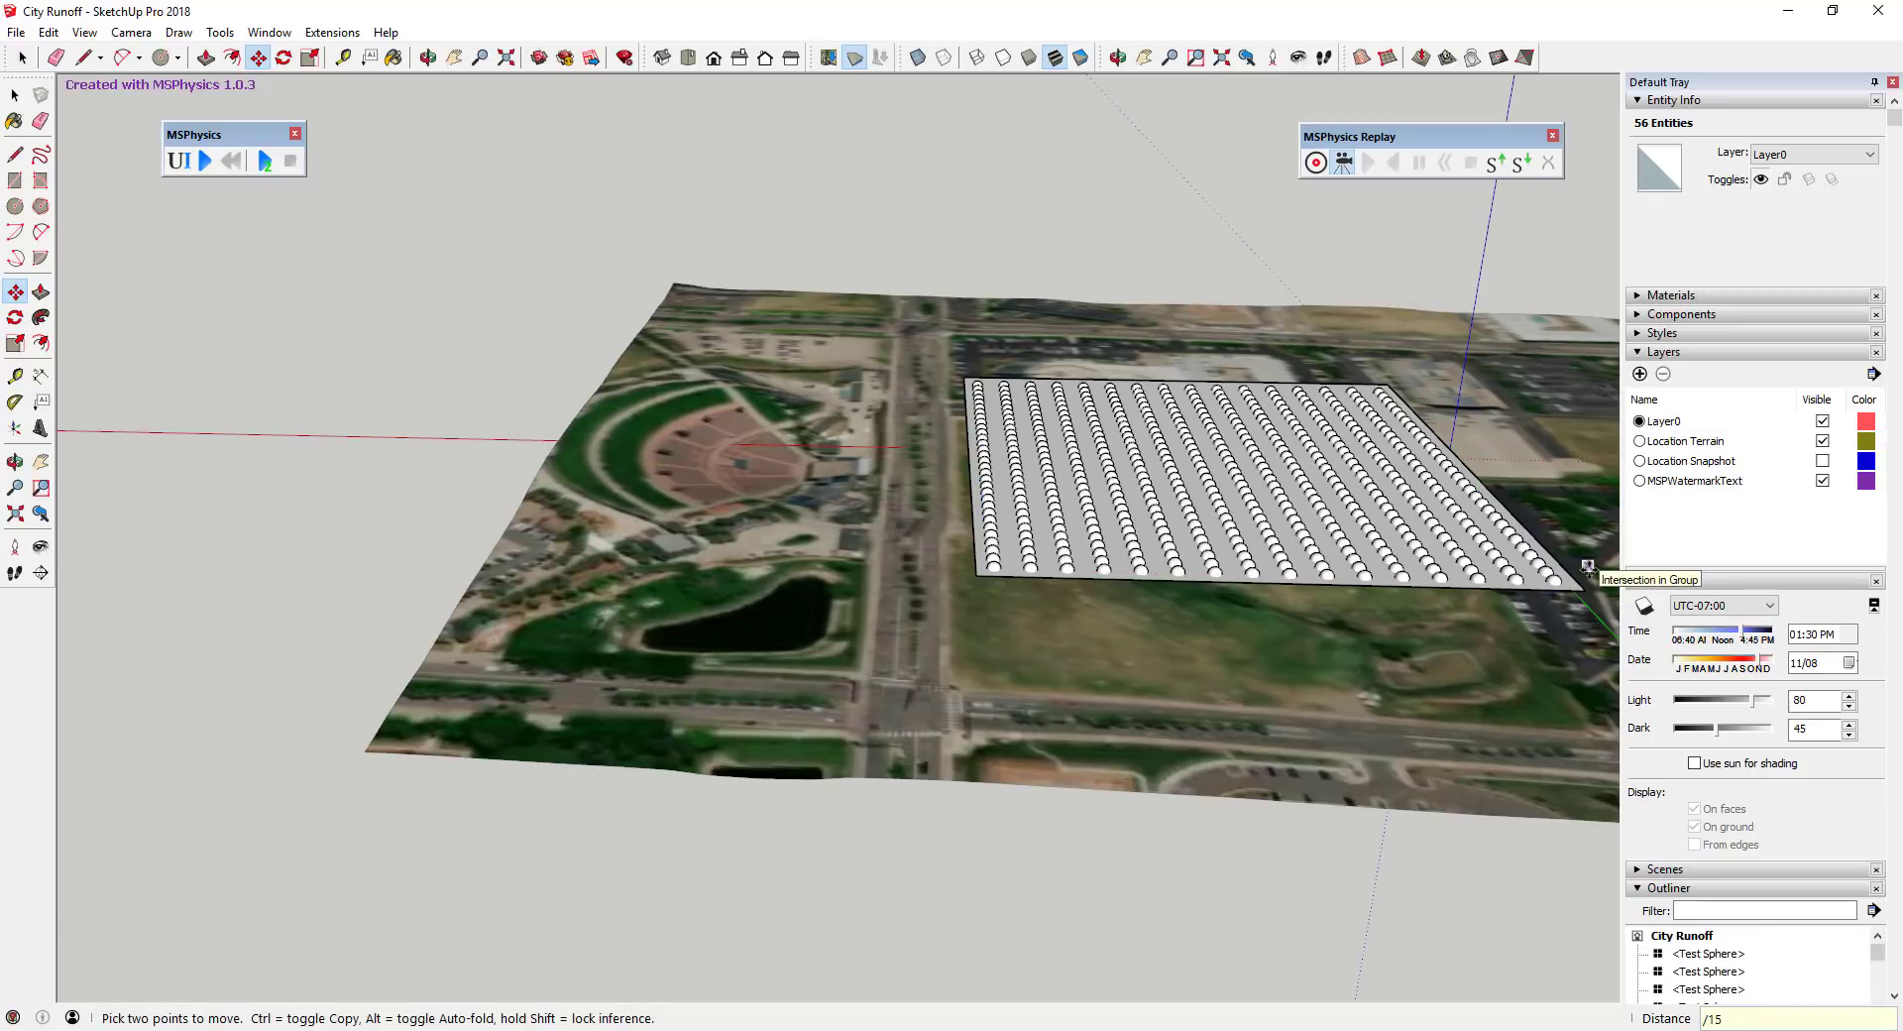
key(Return)
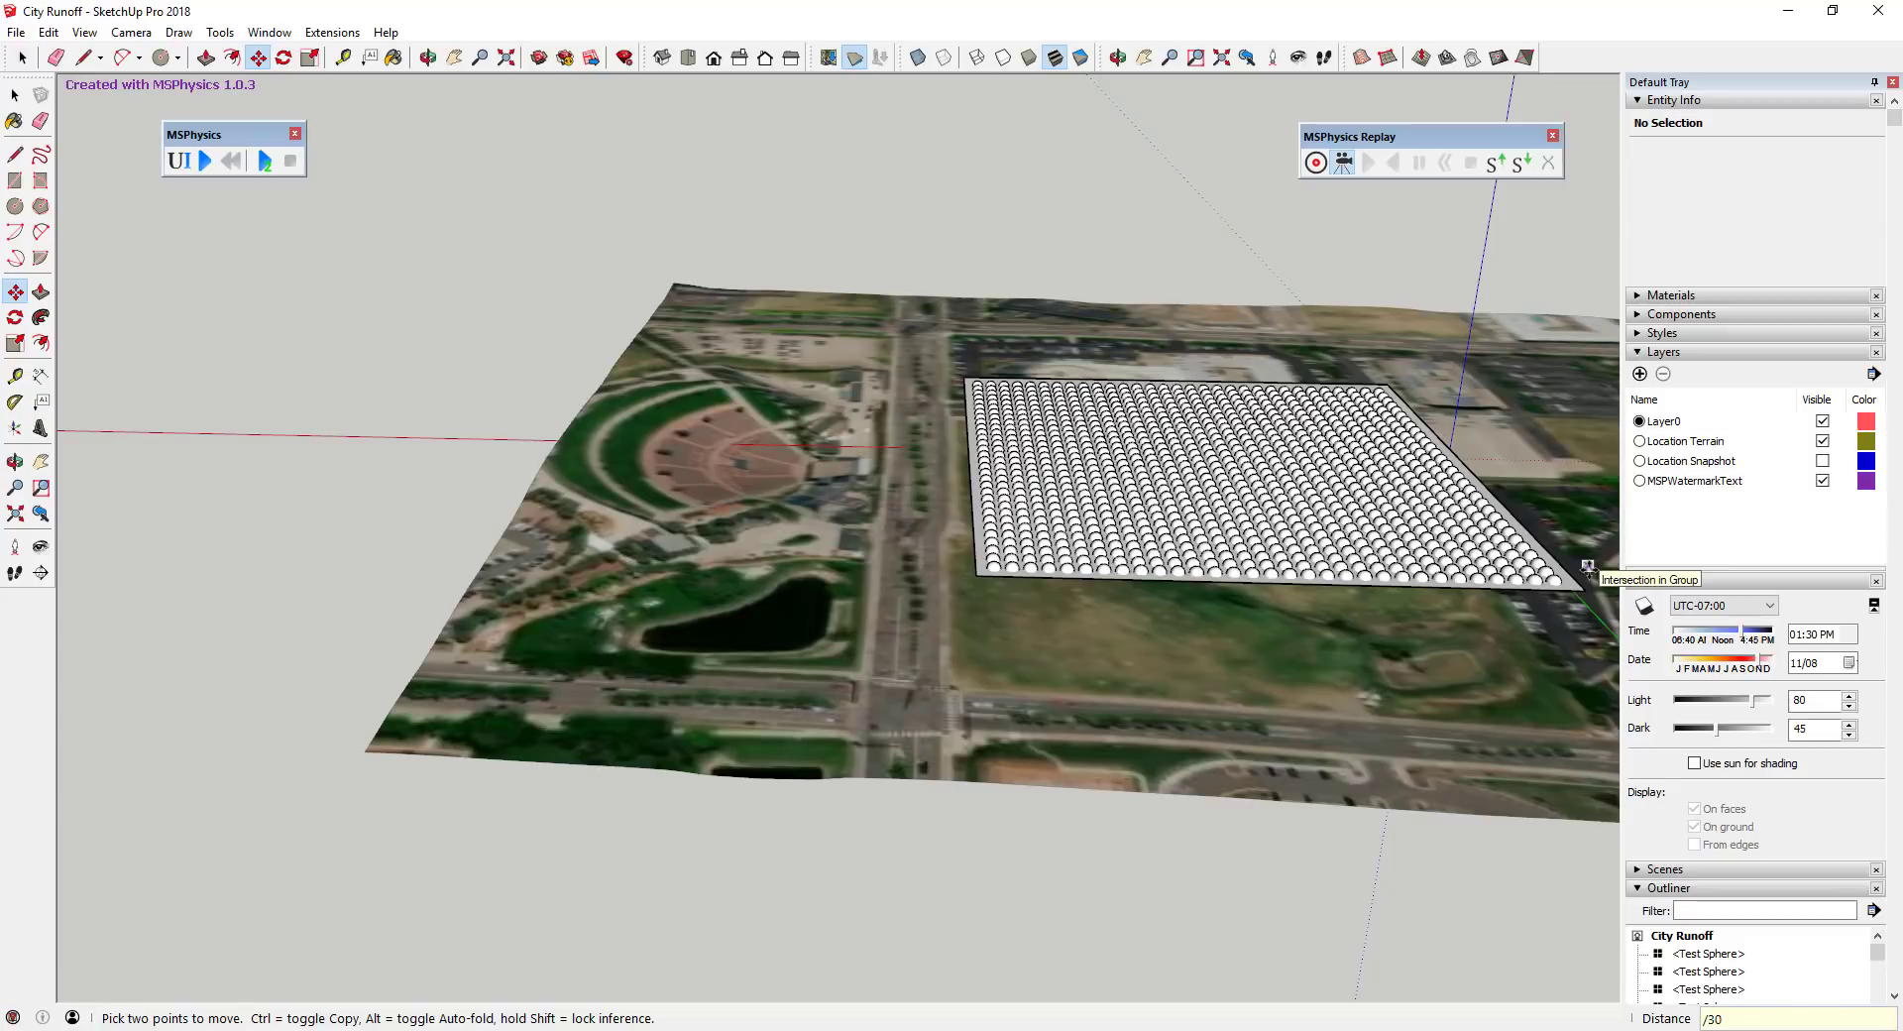
Hide the guide rectangle behind the sphere grid.
middle_drag(1587, 567, 1288, 416)
key(space)
right_click(1409, 570)
Select the whole sphere grid and move it straight down about 87' to sit closer above the terrain.
drag(645, 371, 1561, 530)
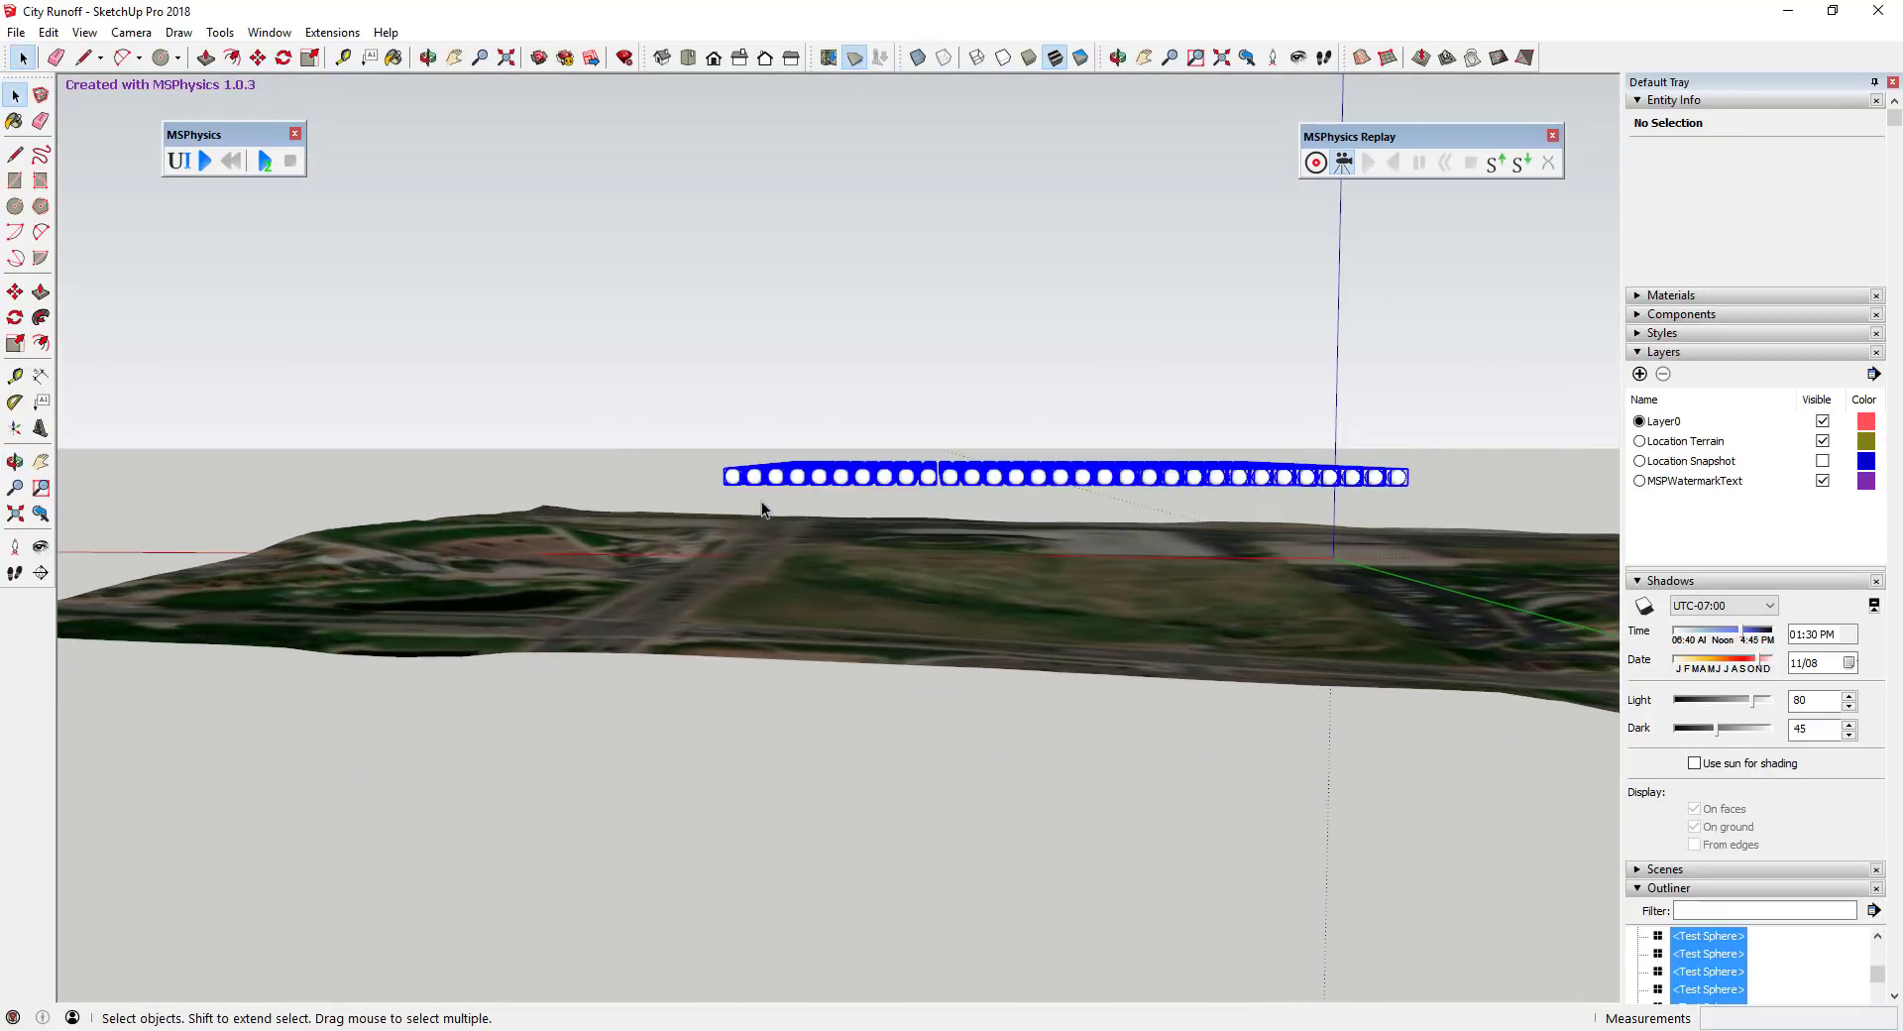
scroll(761, 502, up, 3)
key(m)
drag(702, 457, 701, 682)
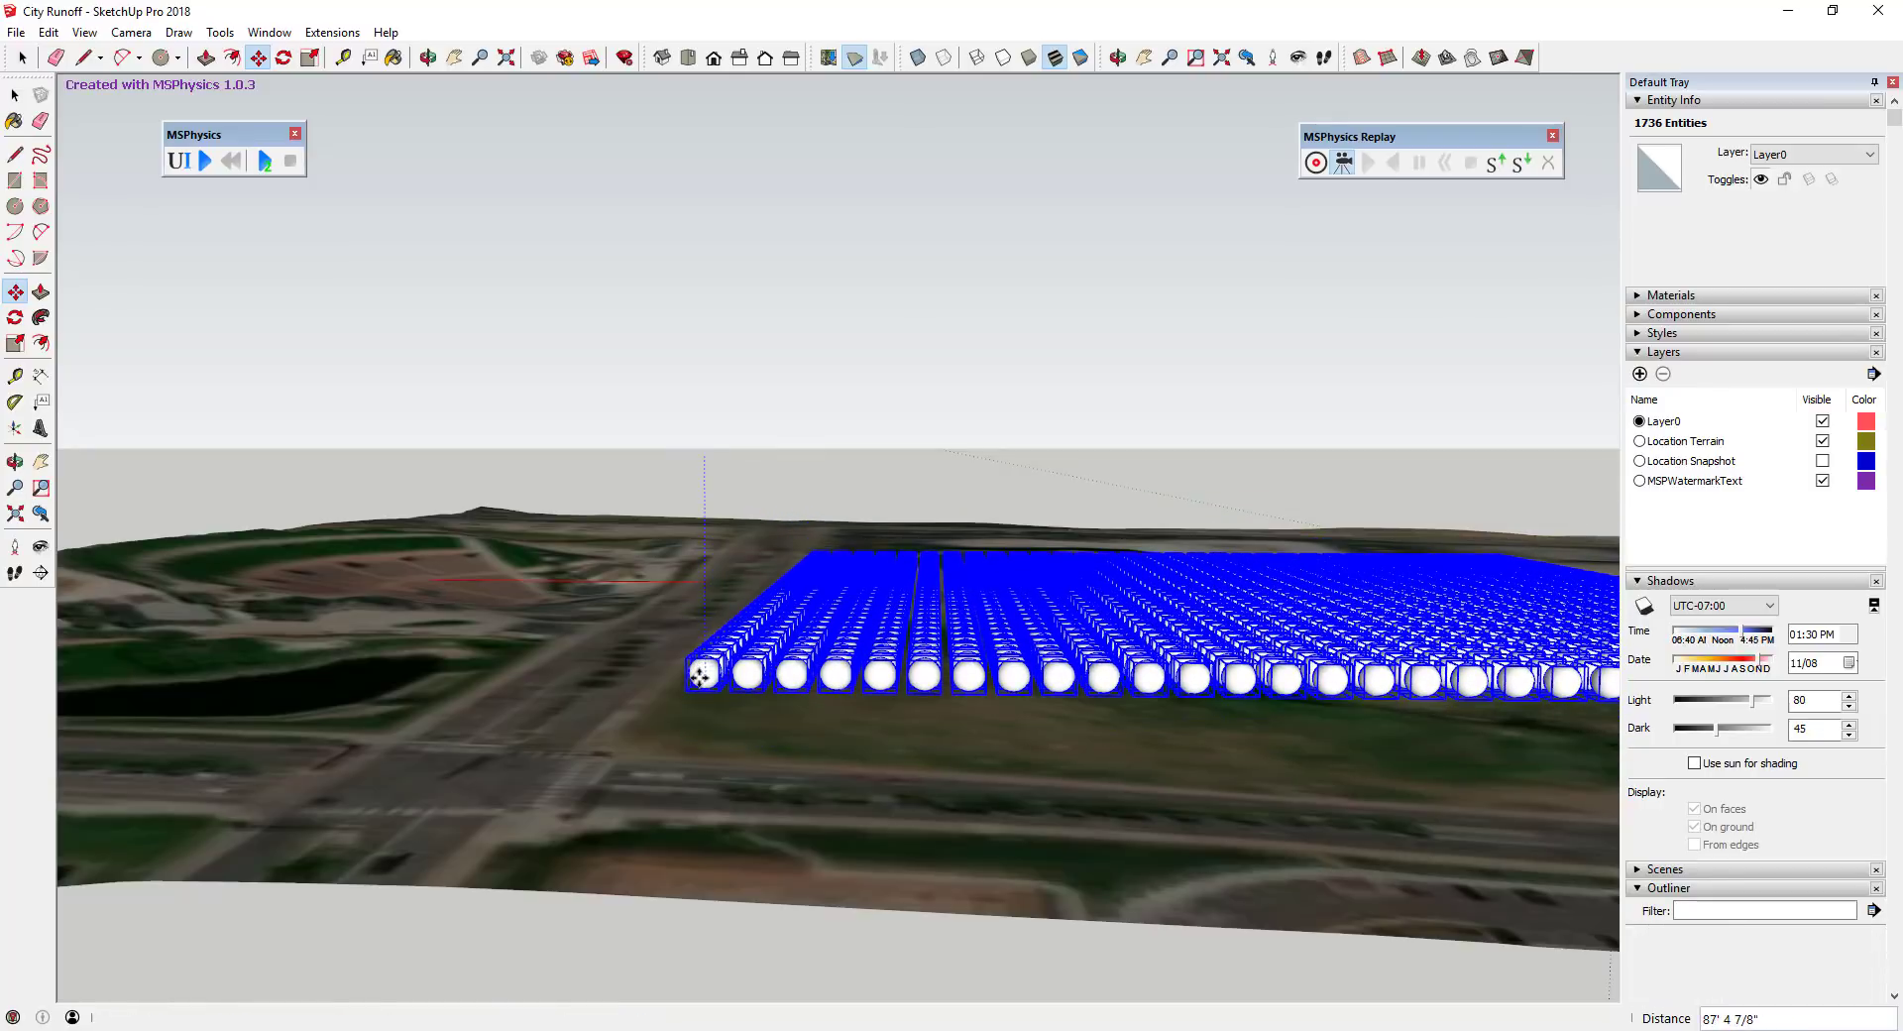
scroll(876, 700, down, 4)
middle_drag(875, 701, 889, 575)
key(space)
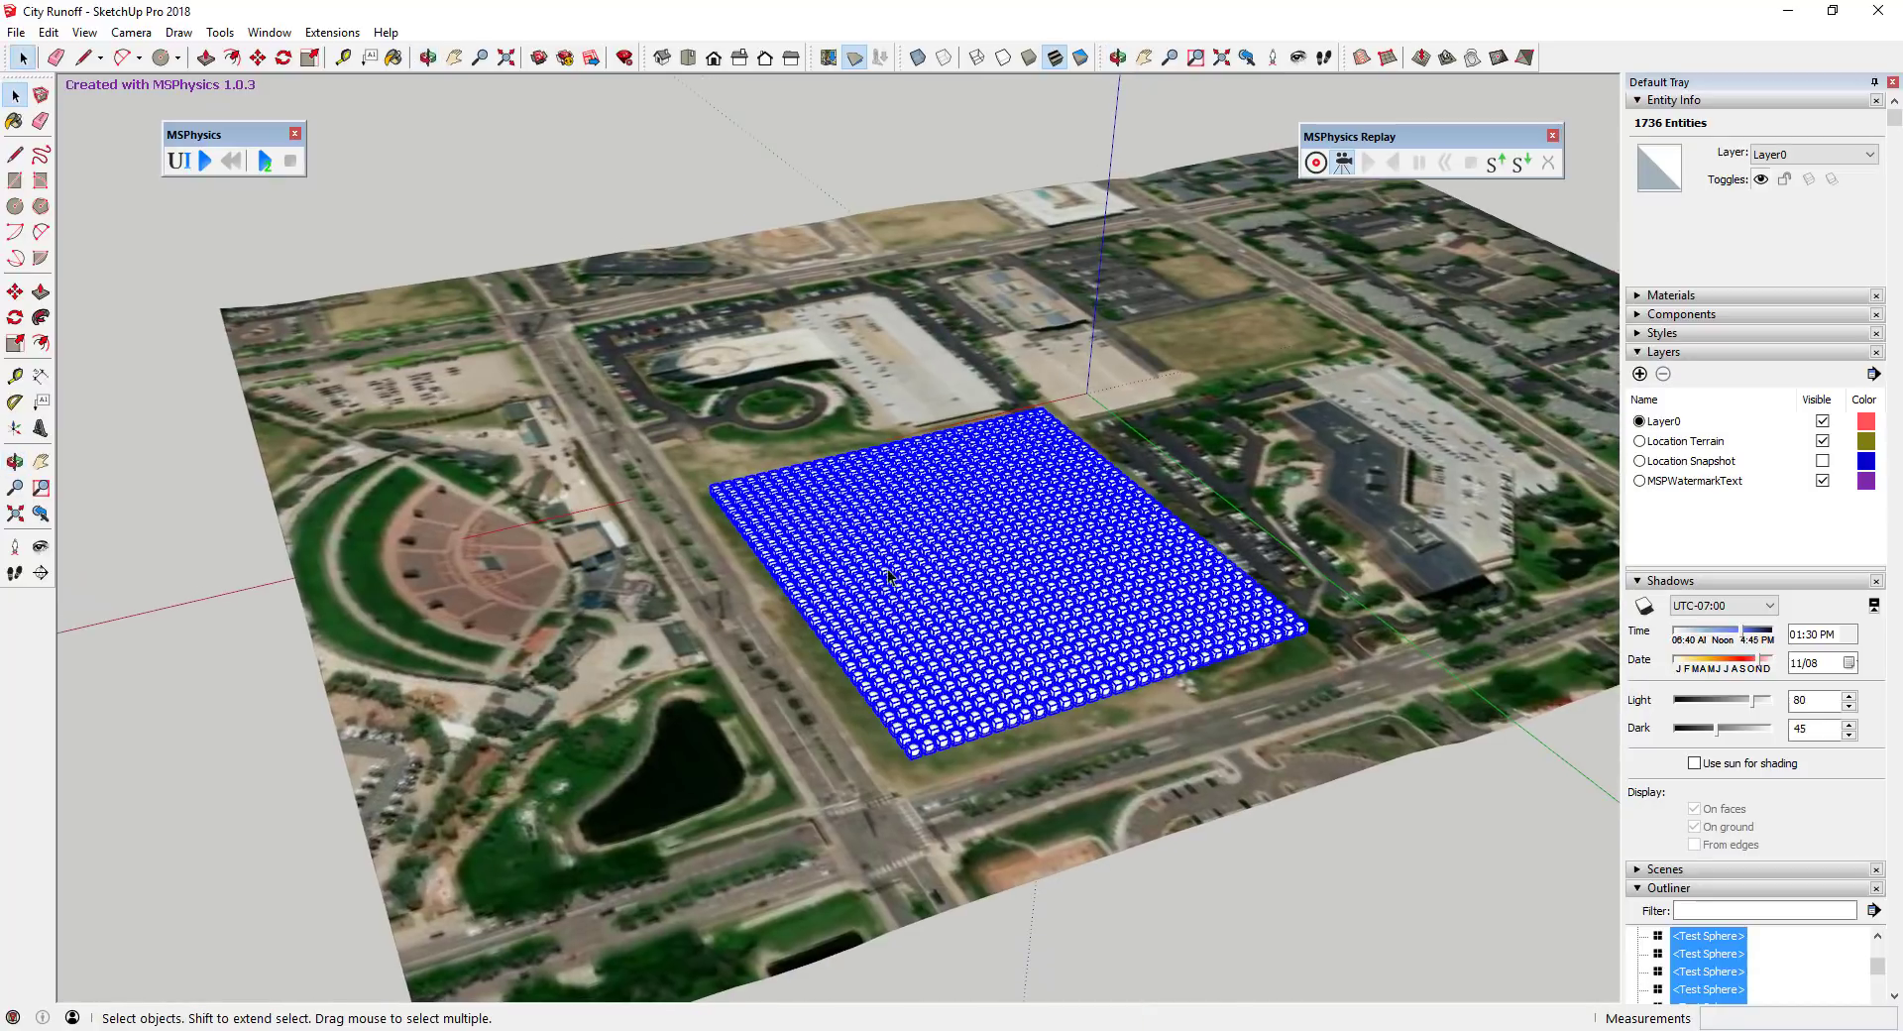
Run the MSPhysics simulation, examine from several angles how the dense sphere grid flows over the vacant lot, and reset it.
click(206, 161)
scroll(1251, 694, up, 1)
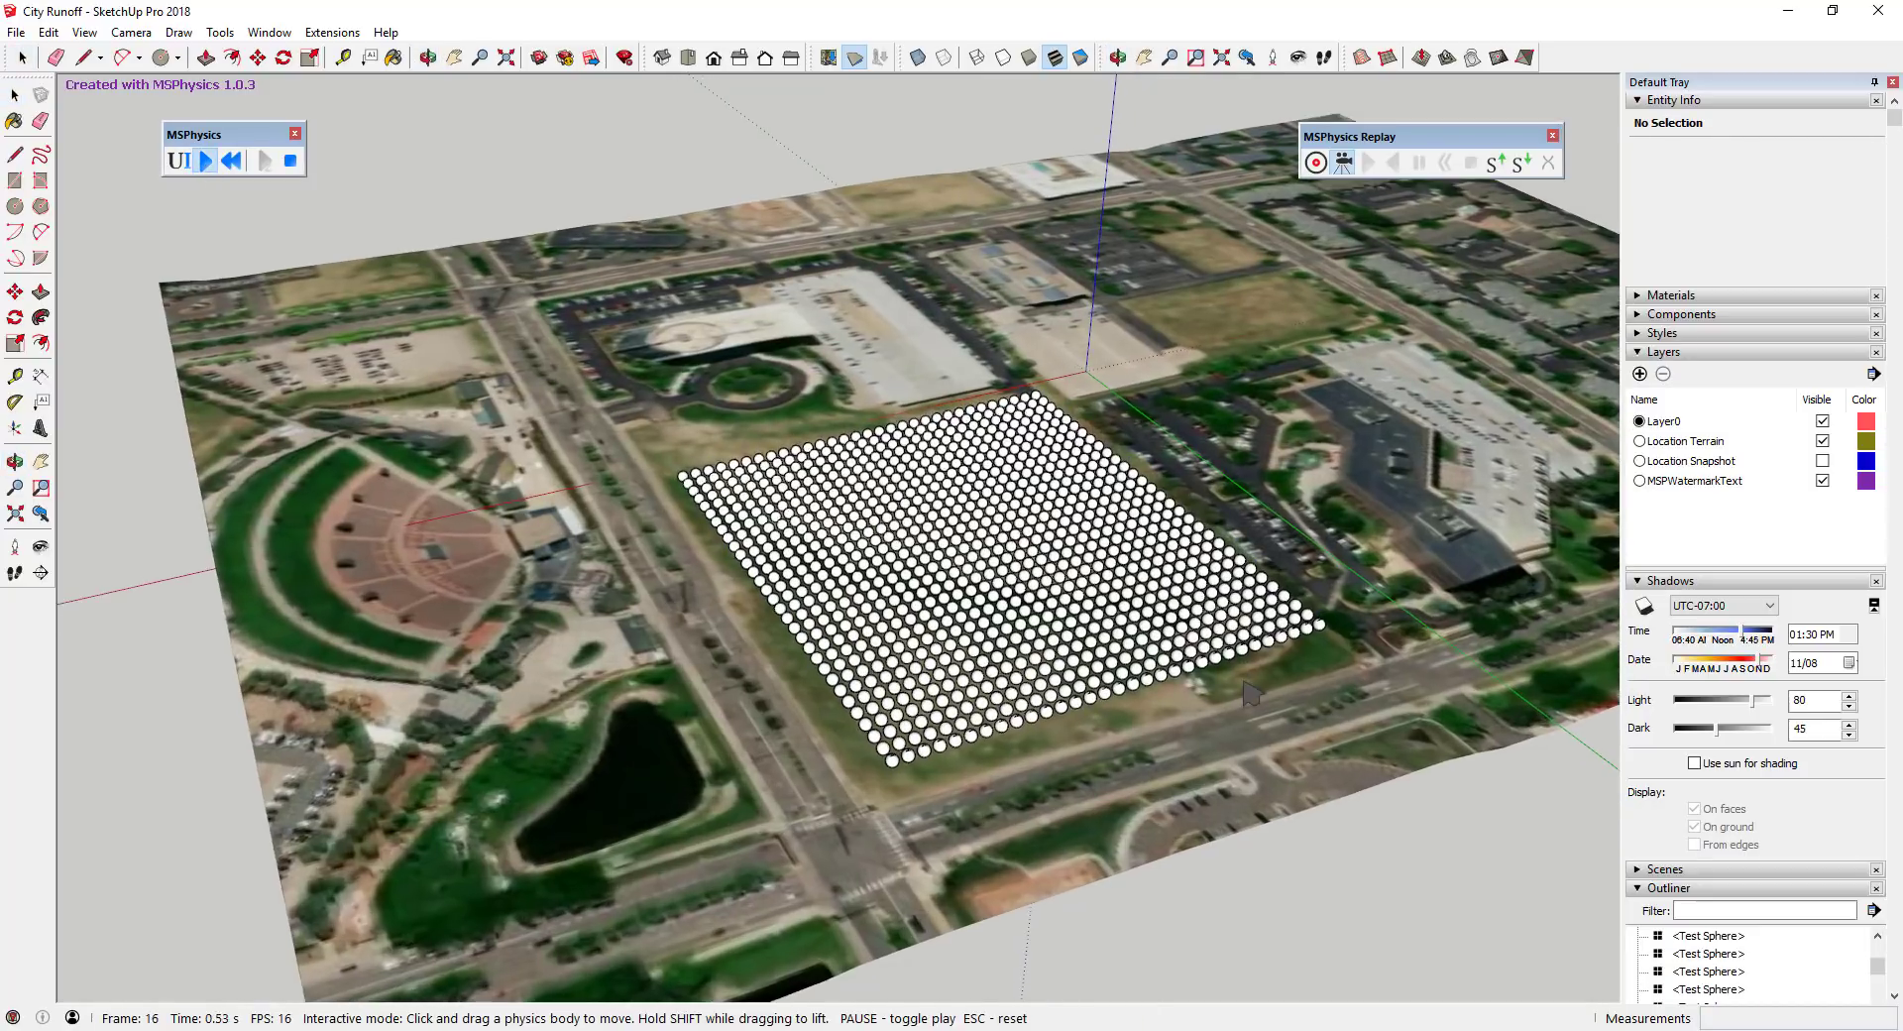
middle_drag(1247, 691, 1041, 357)
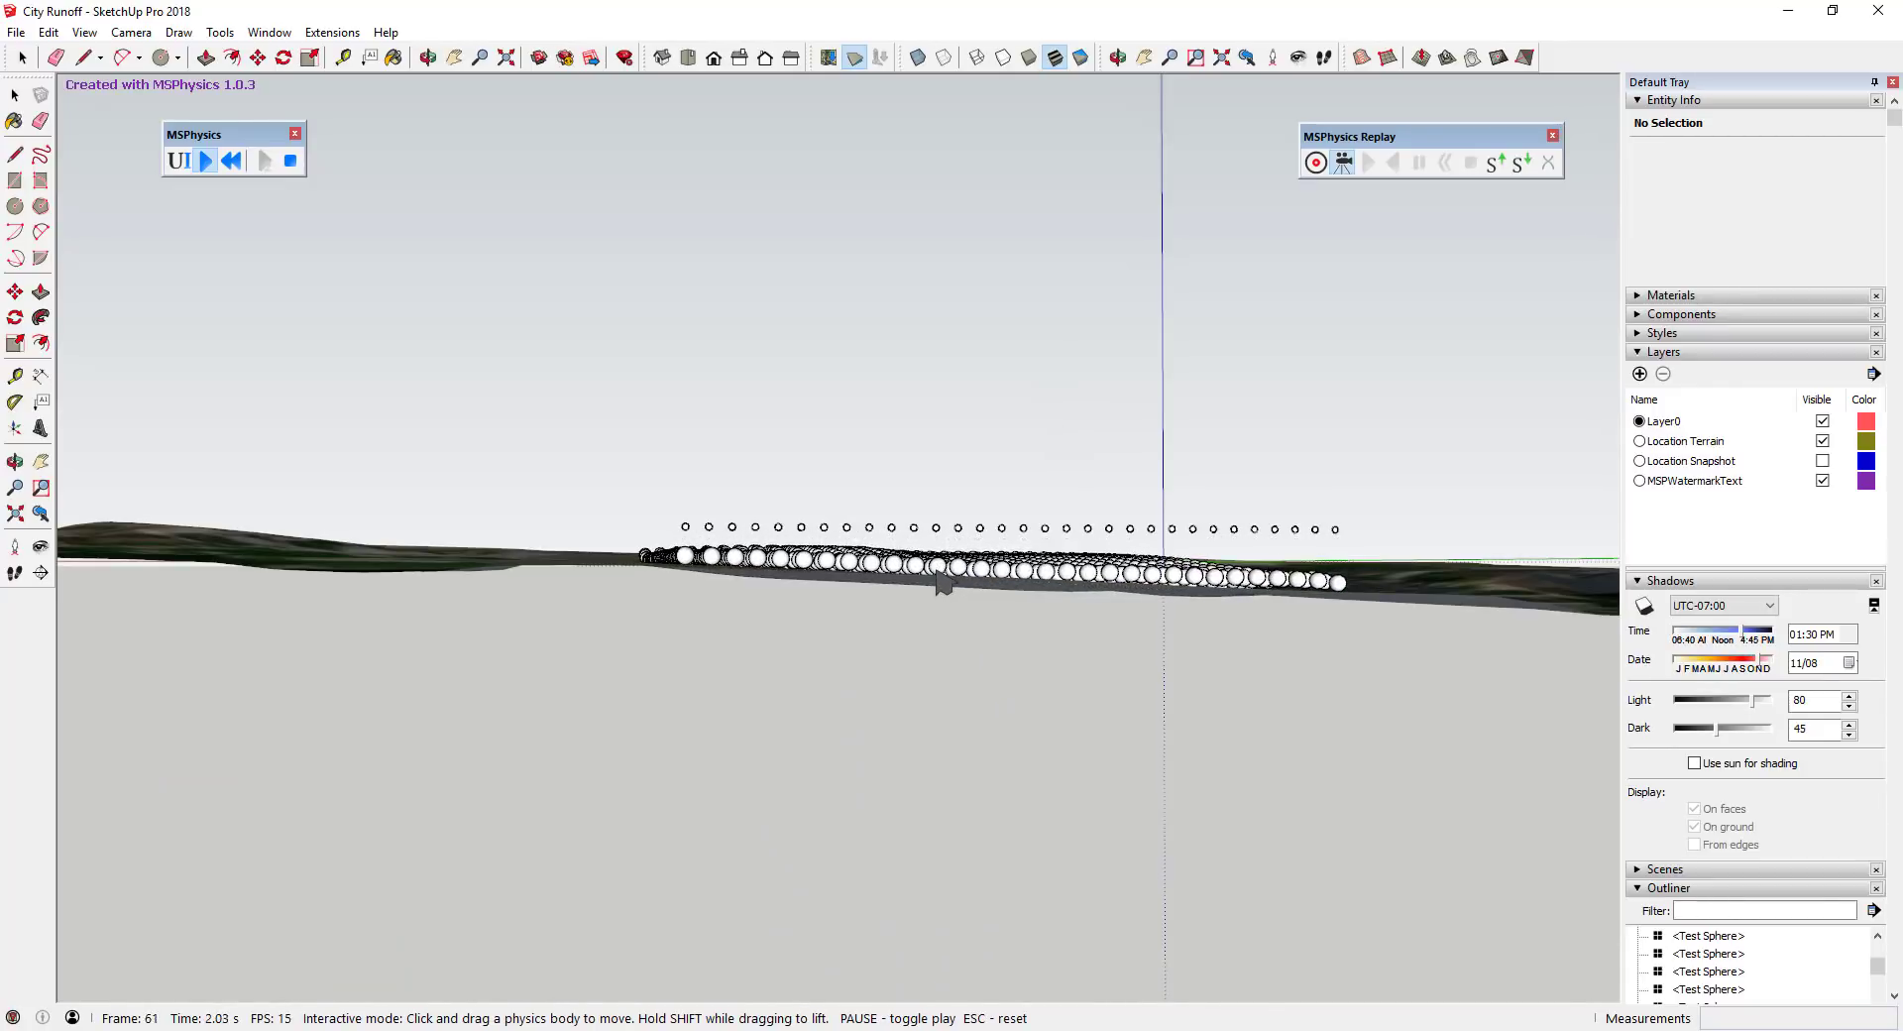
middle_drag(942, 582, 888, 552)
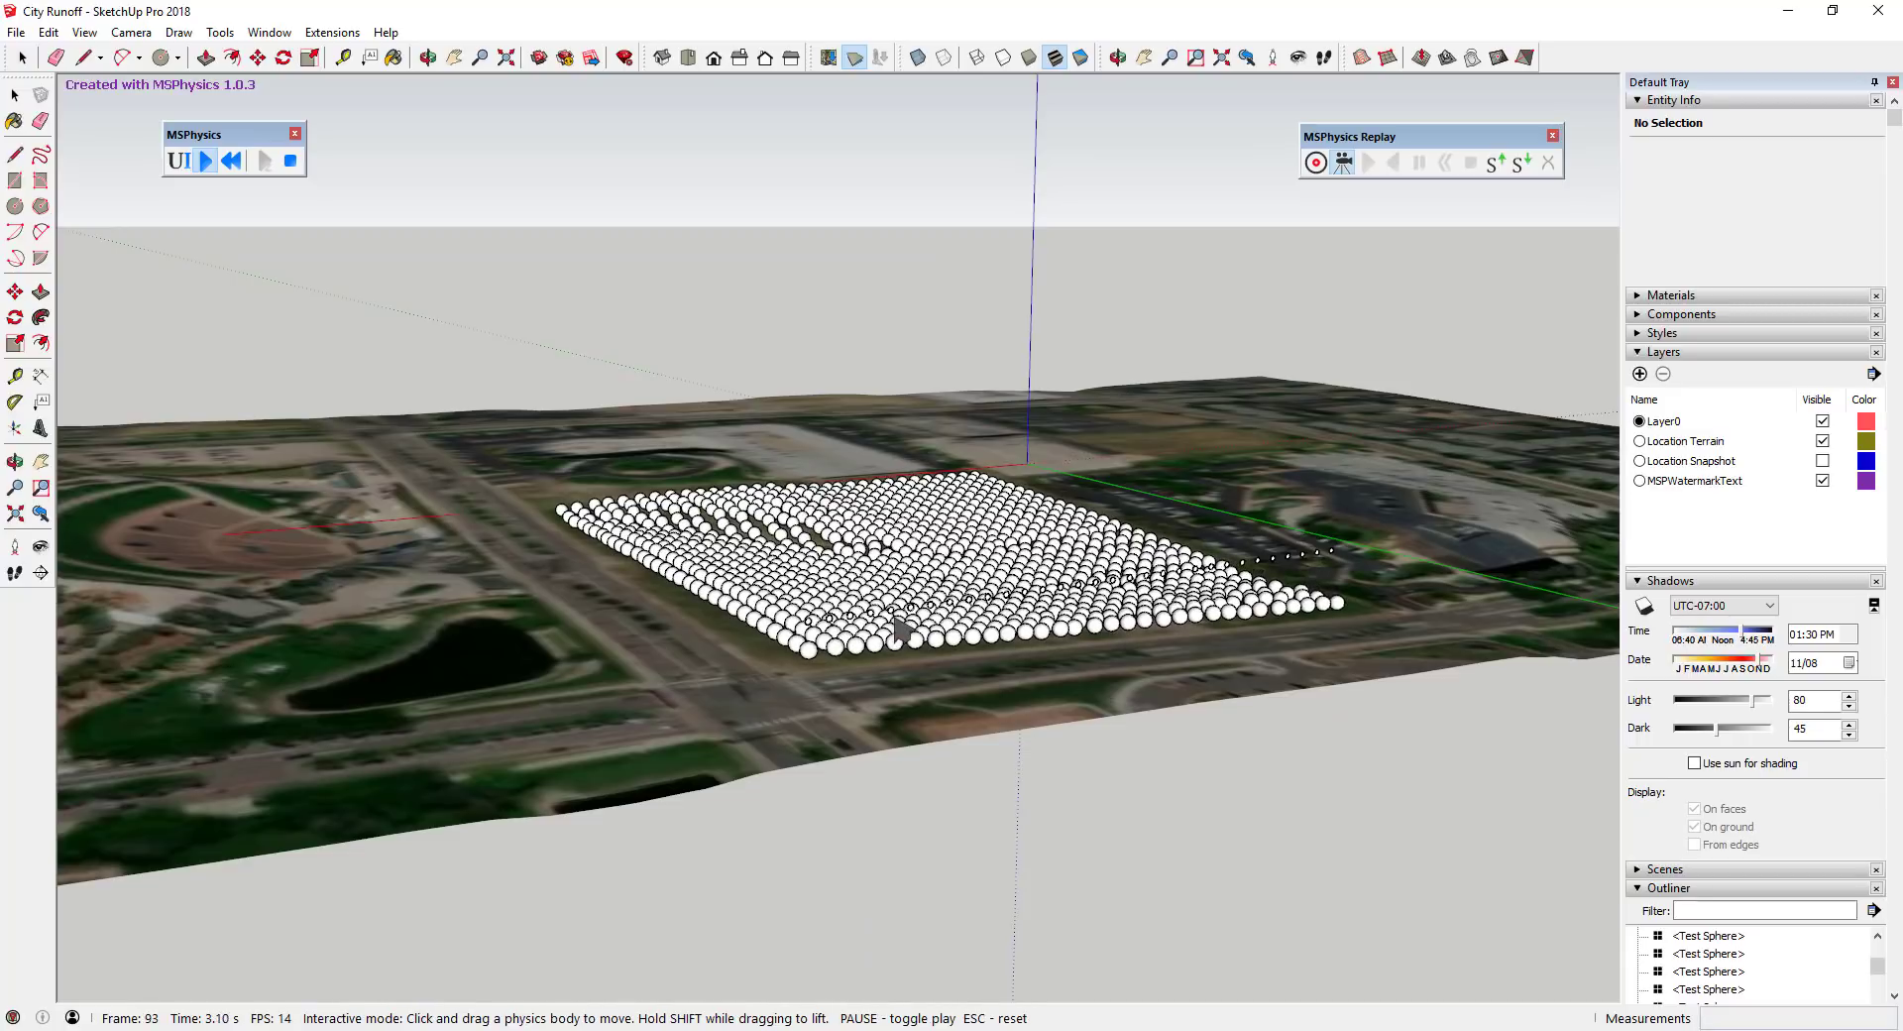
middle_drag(897, 629, 1098, 609)
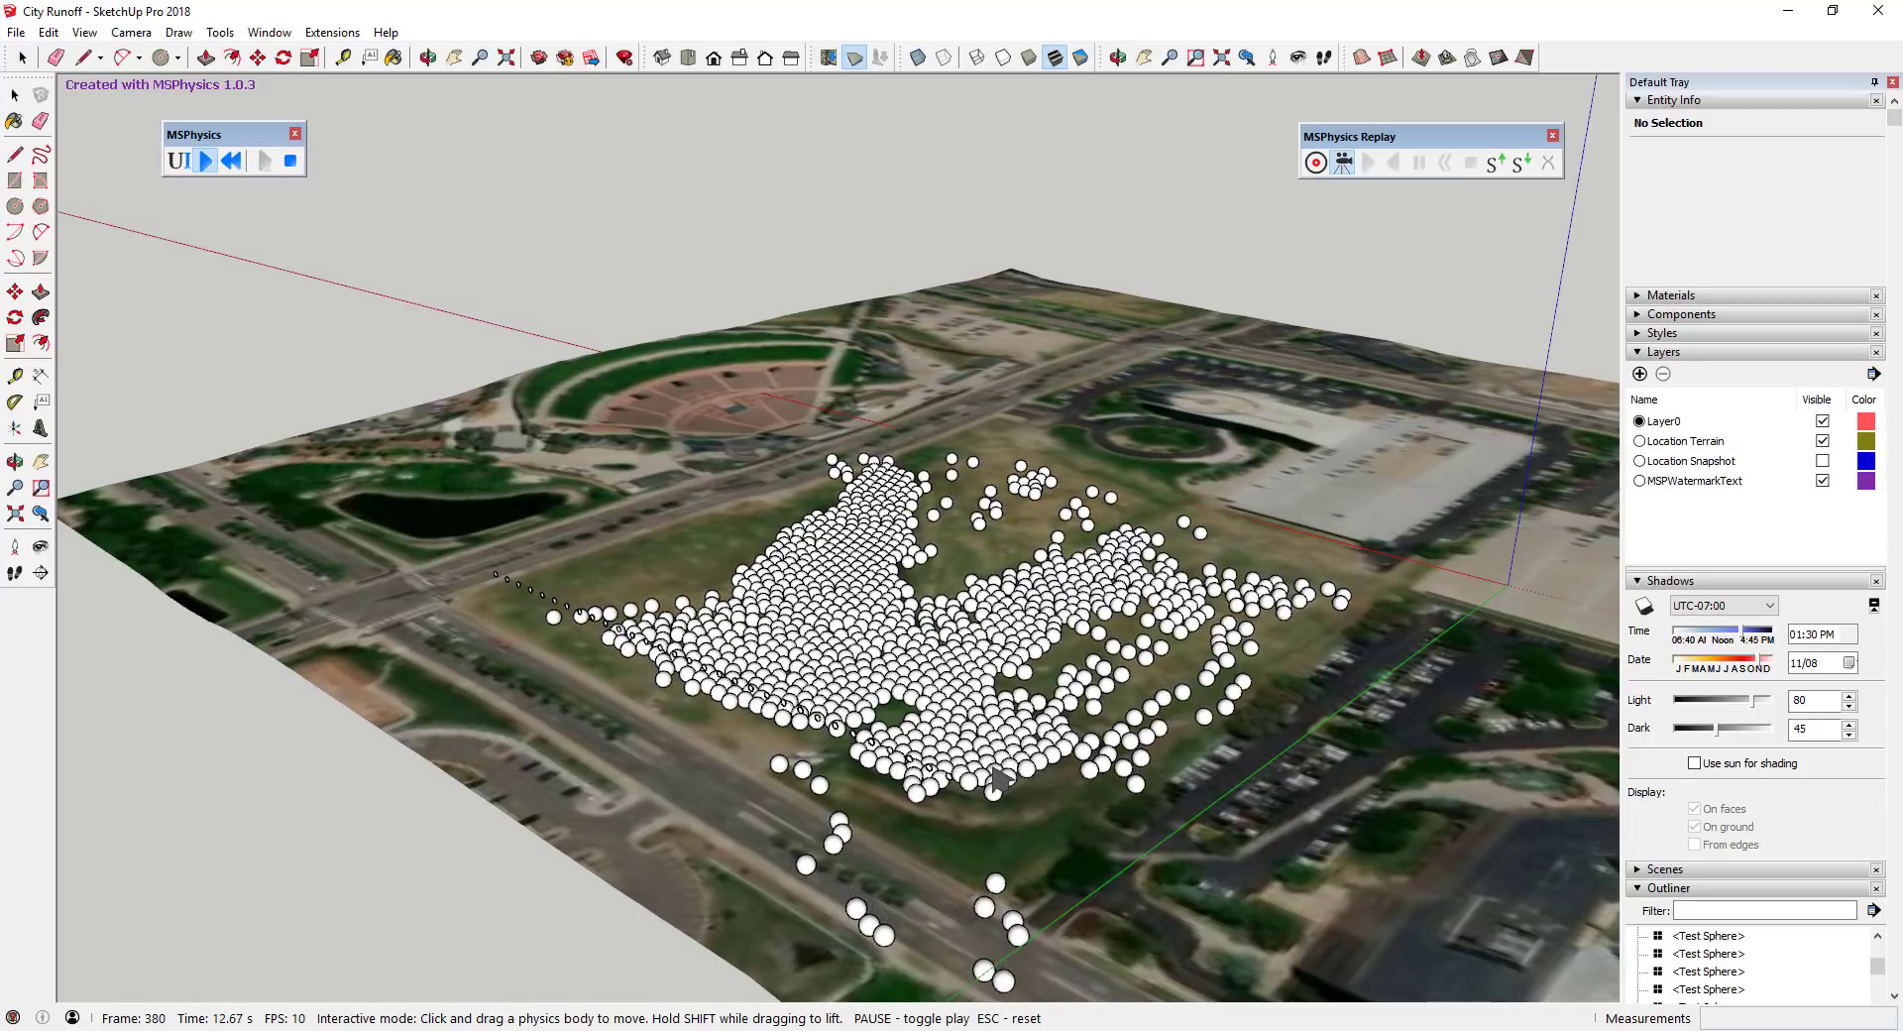
middle_drag(996, 779, 846, 562)
click(290, 160)
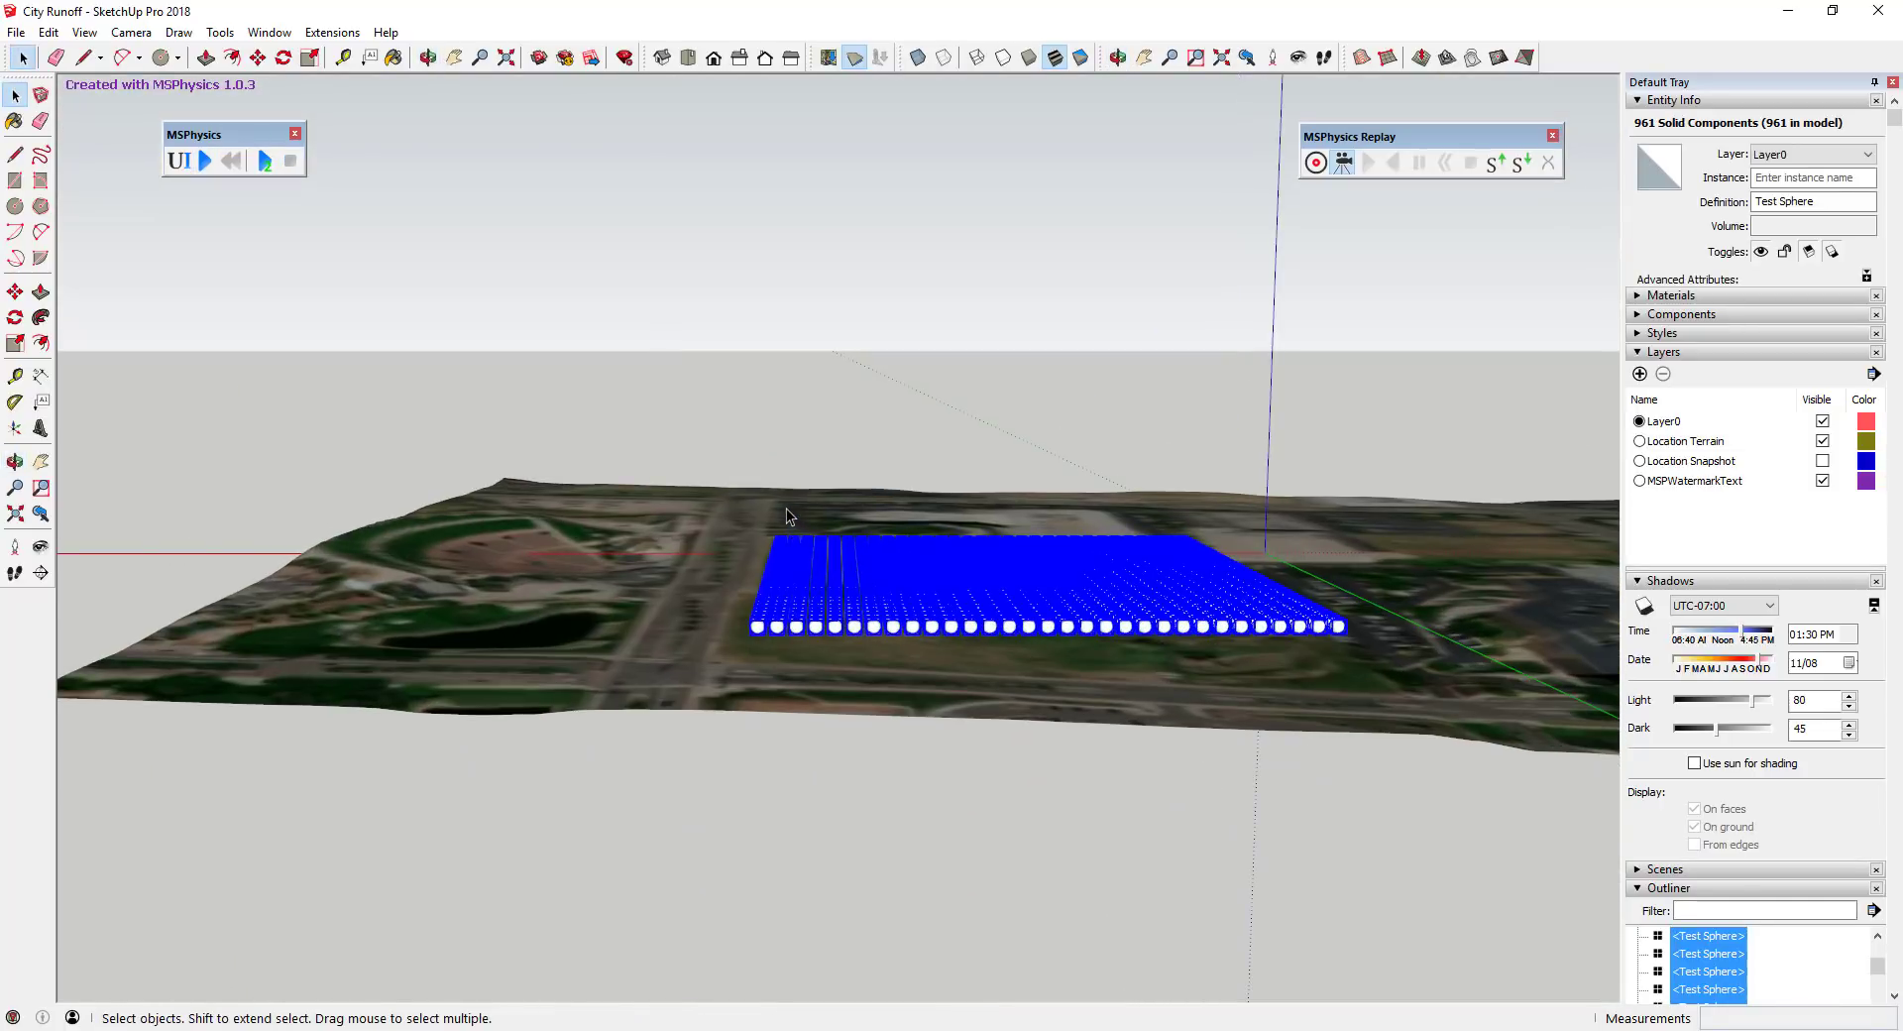
Delete every row of the sphere grid except the one beside the road.
click(1395, 682)
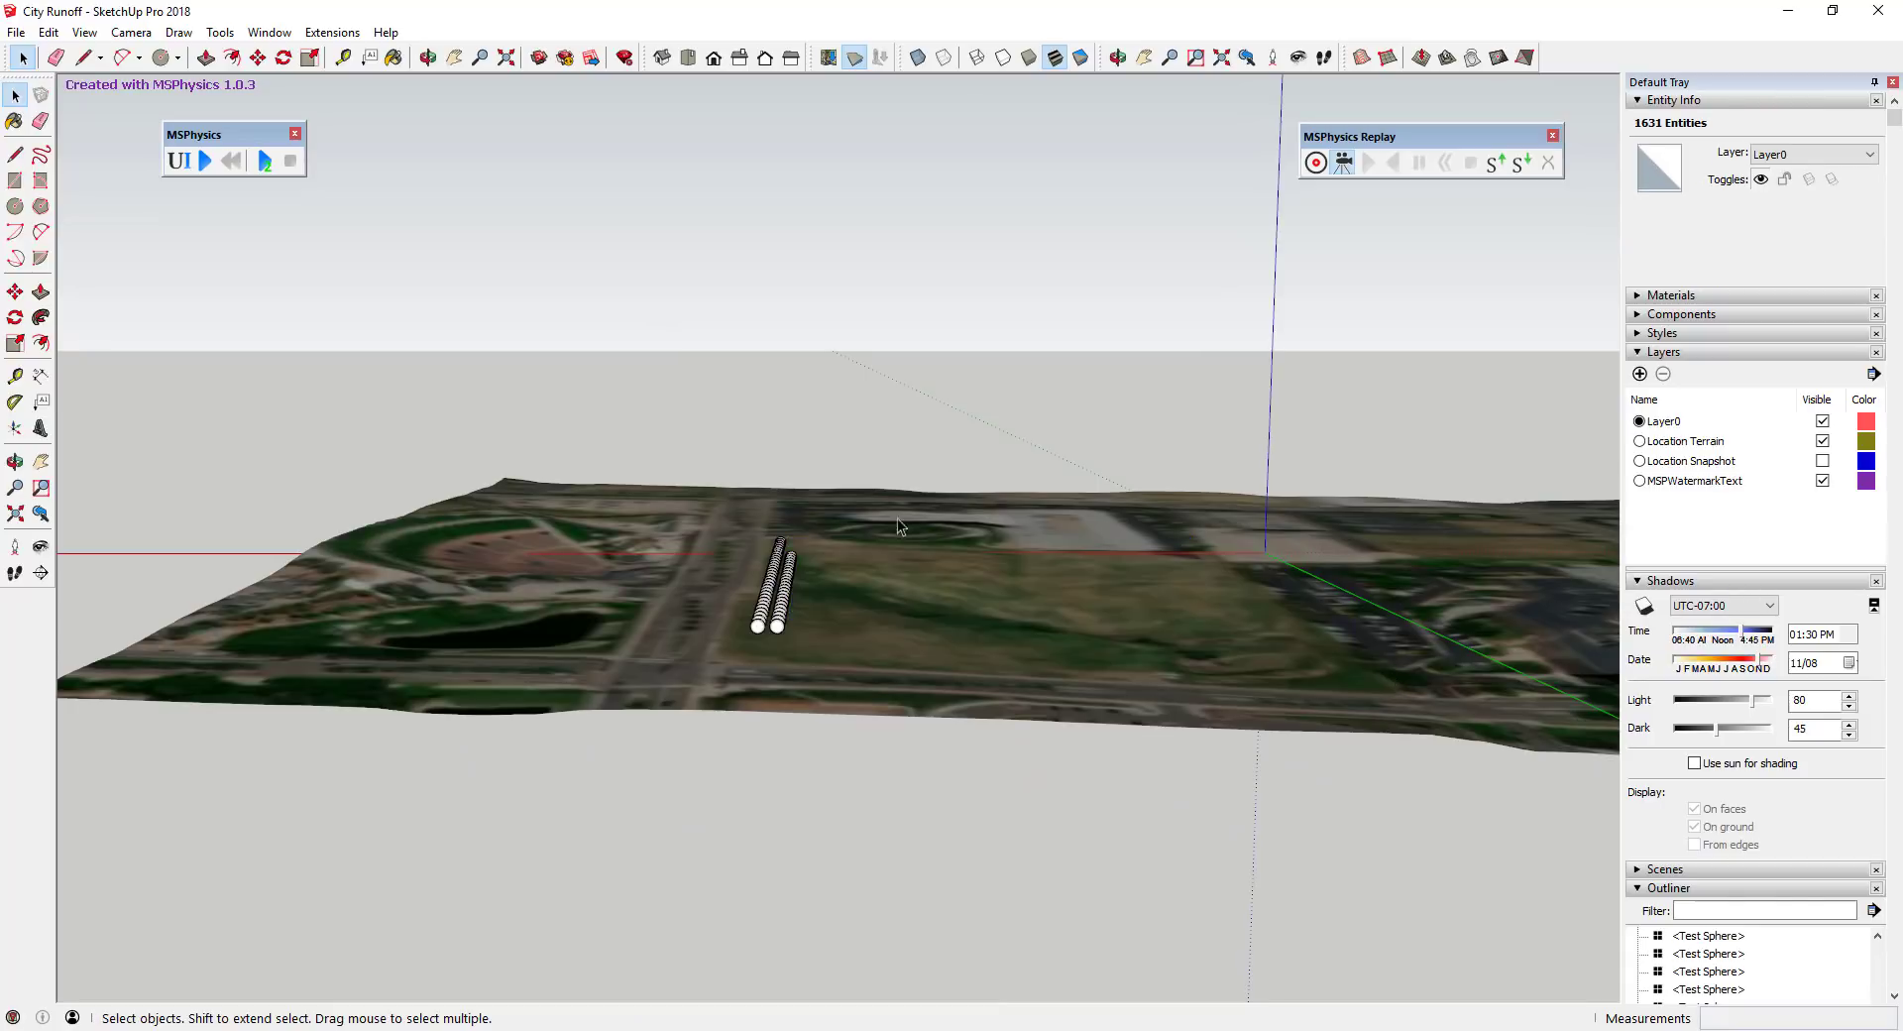
middle_drag(896, 518, 757, 539)
scroll(795, 568, up, 3)
drag(805, 753, 829, 747)
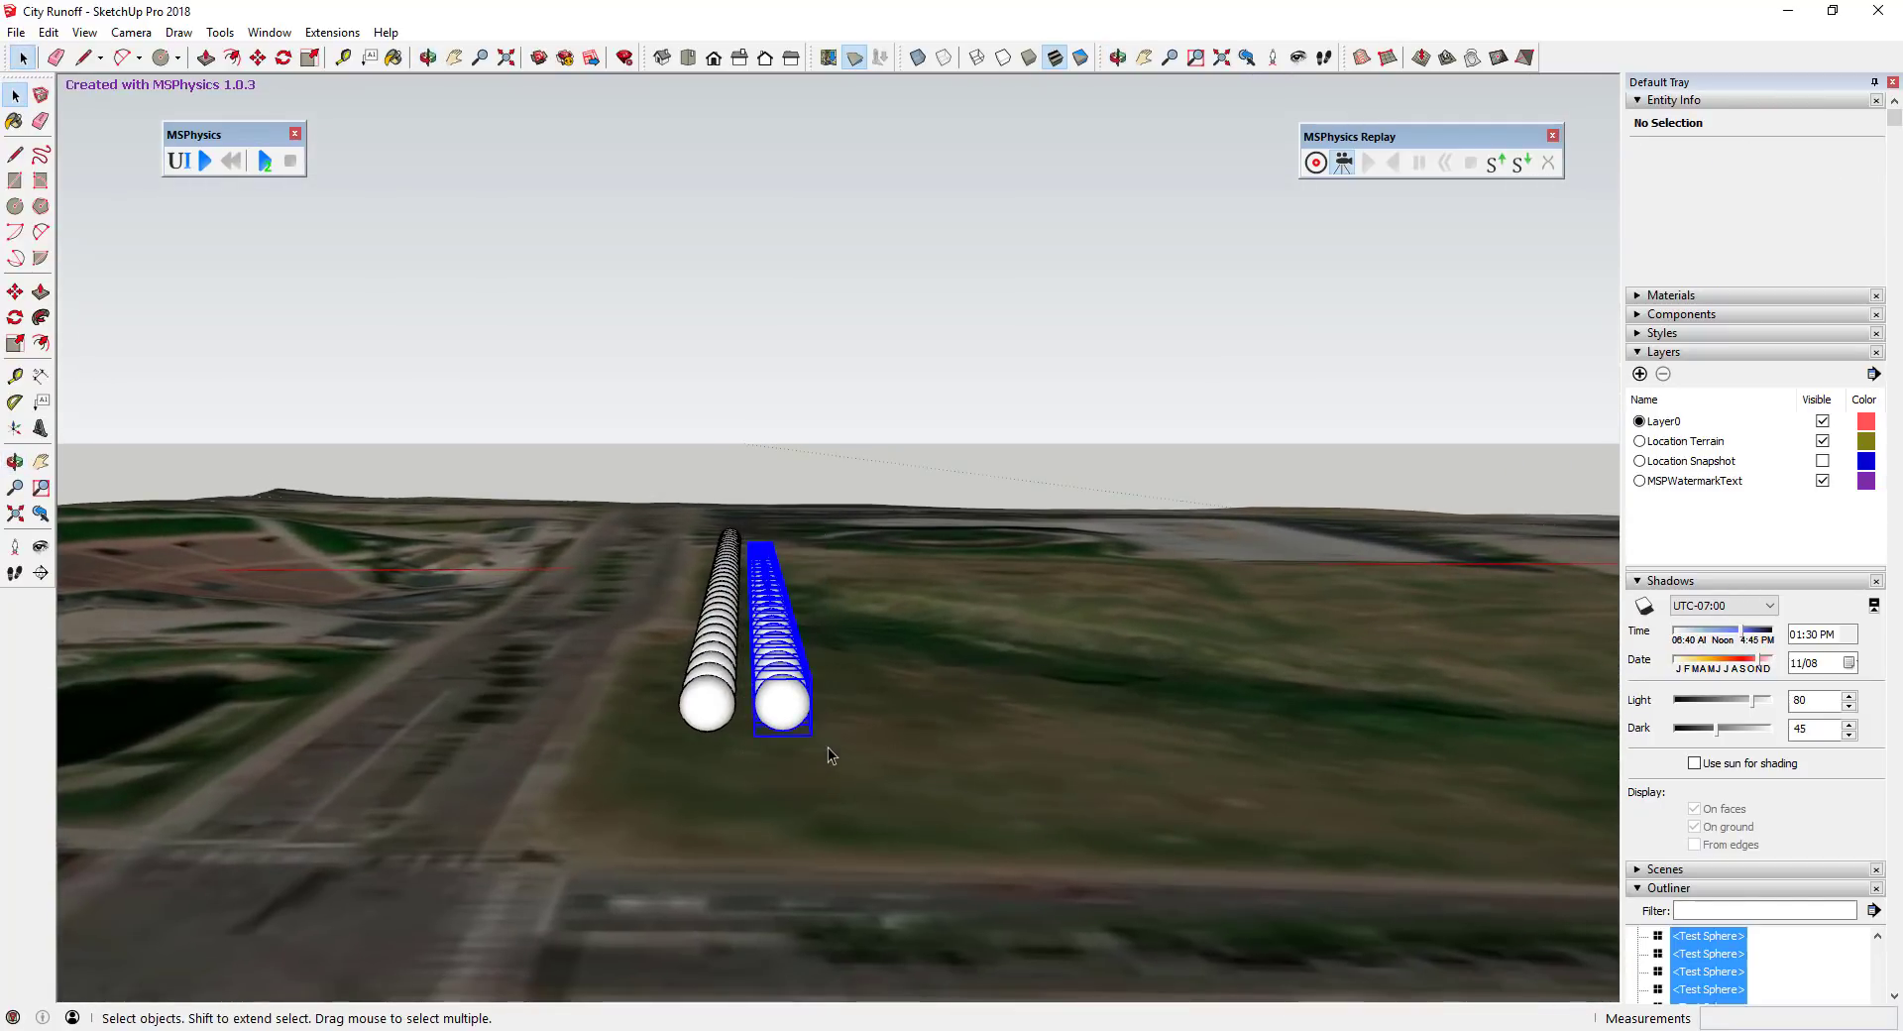
key(Delete)
Delete the remaining row's spheres, keeping only the end sphere nearest the road intersection.
middle_drag(858, 746, 216, 612)
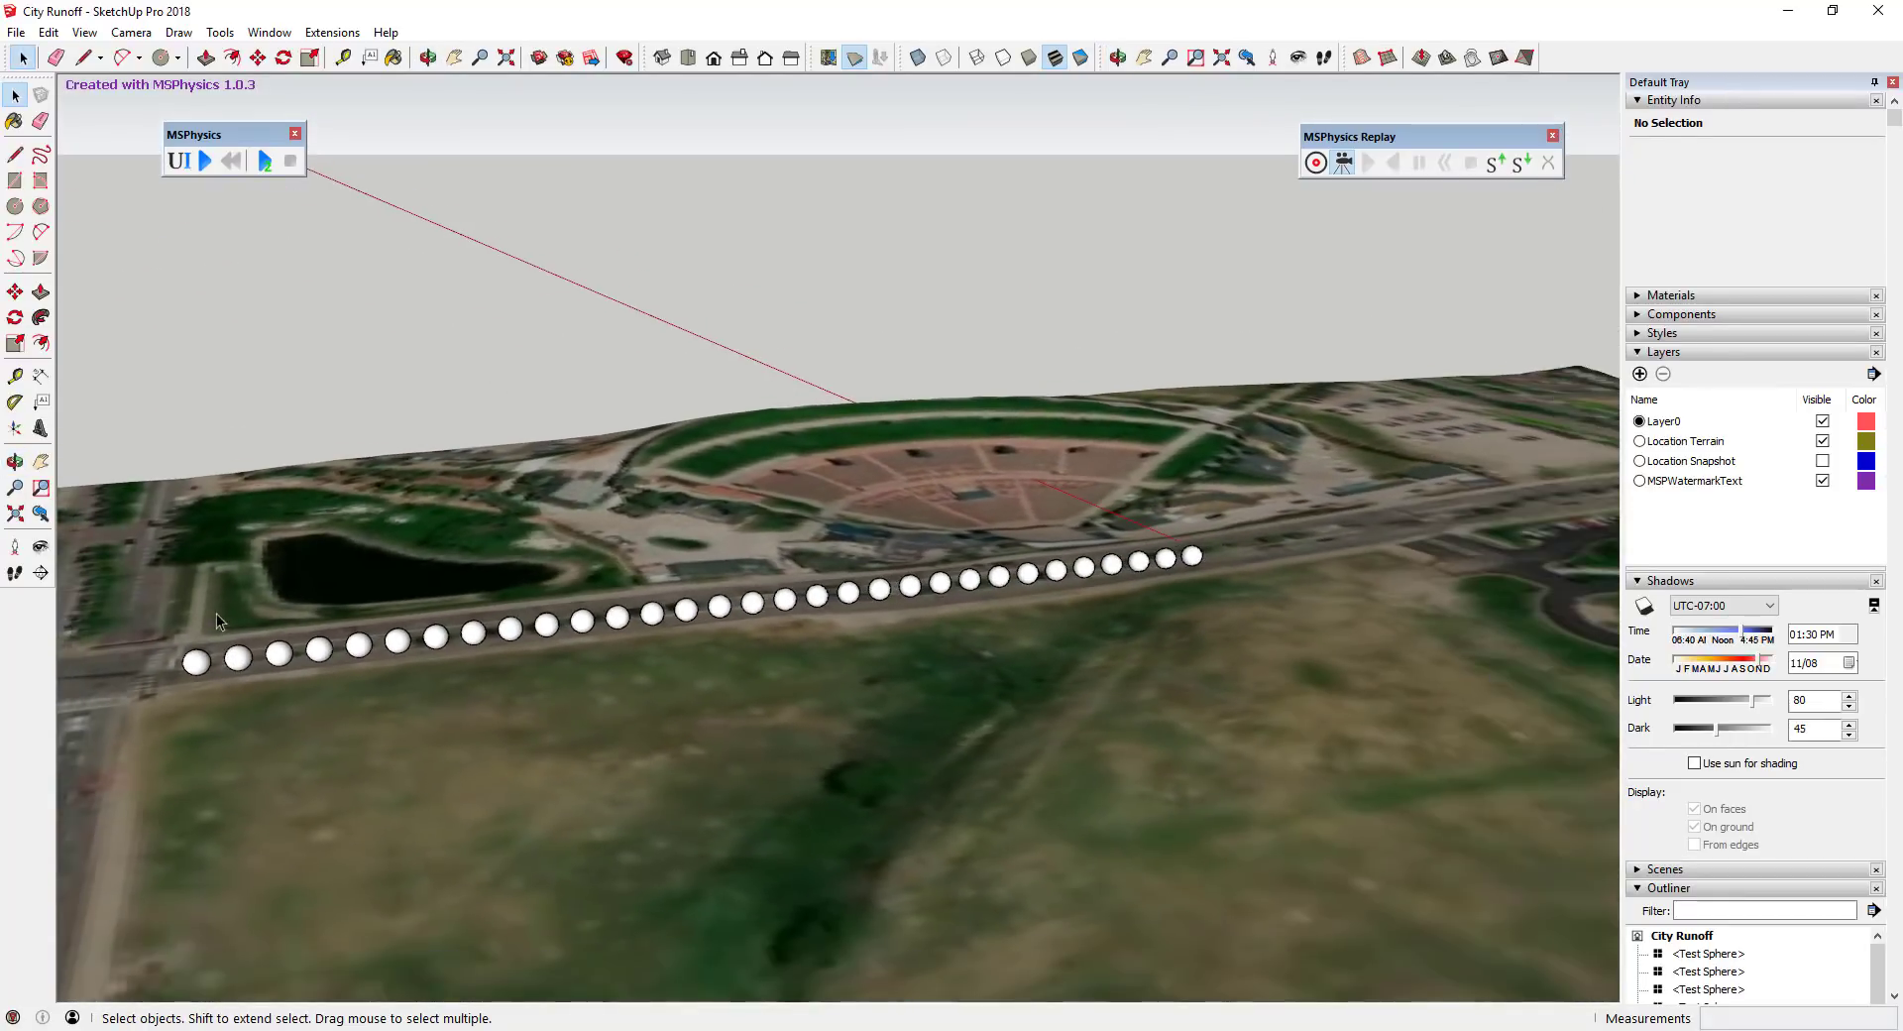
drag(228, 573, 1218, 700)
key(Delete)
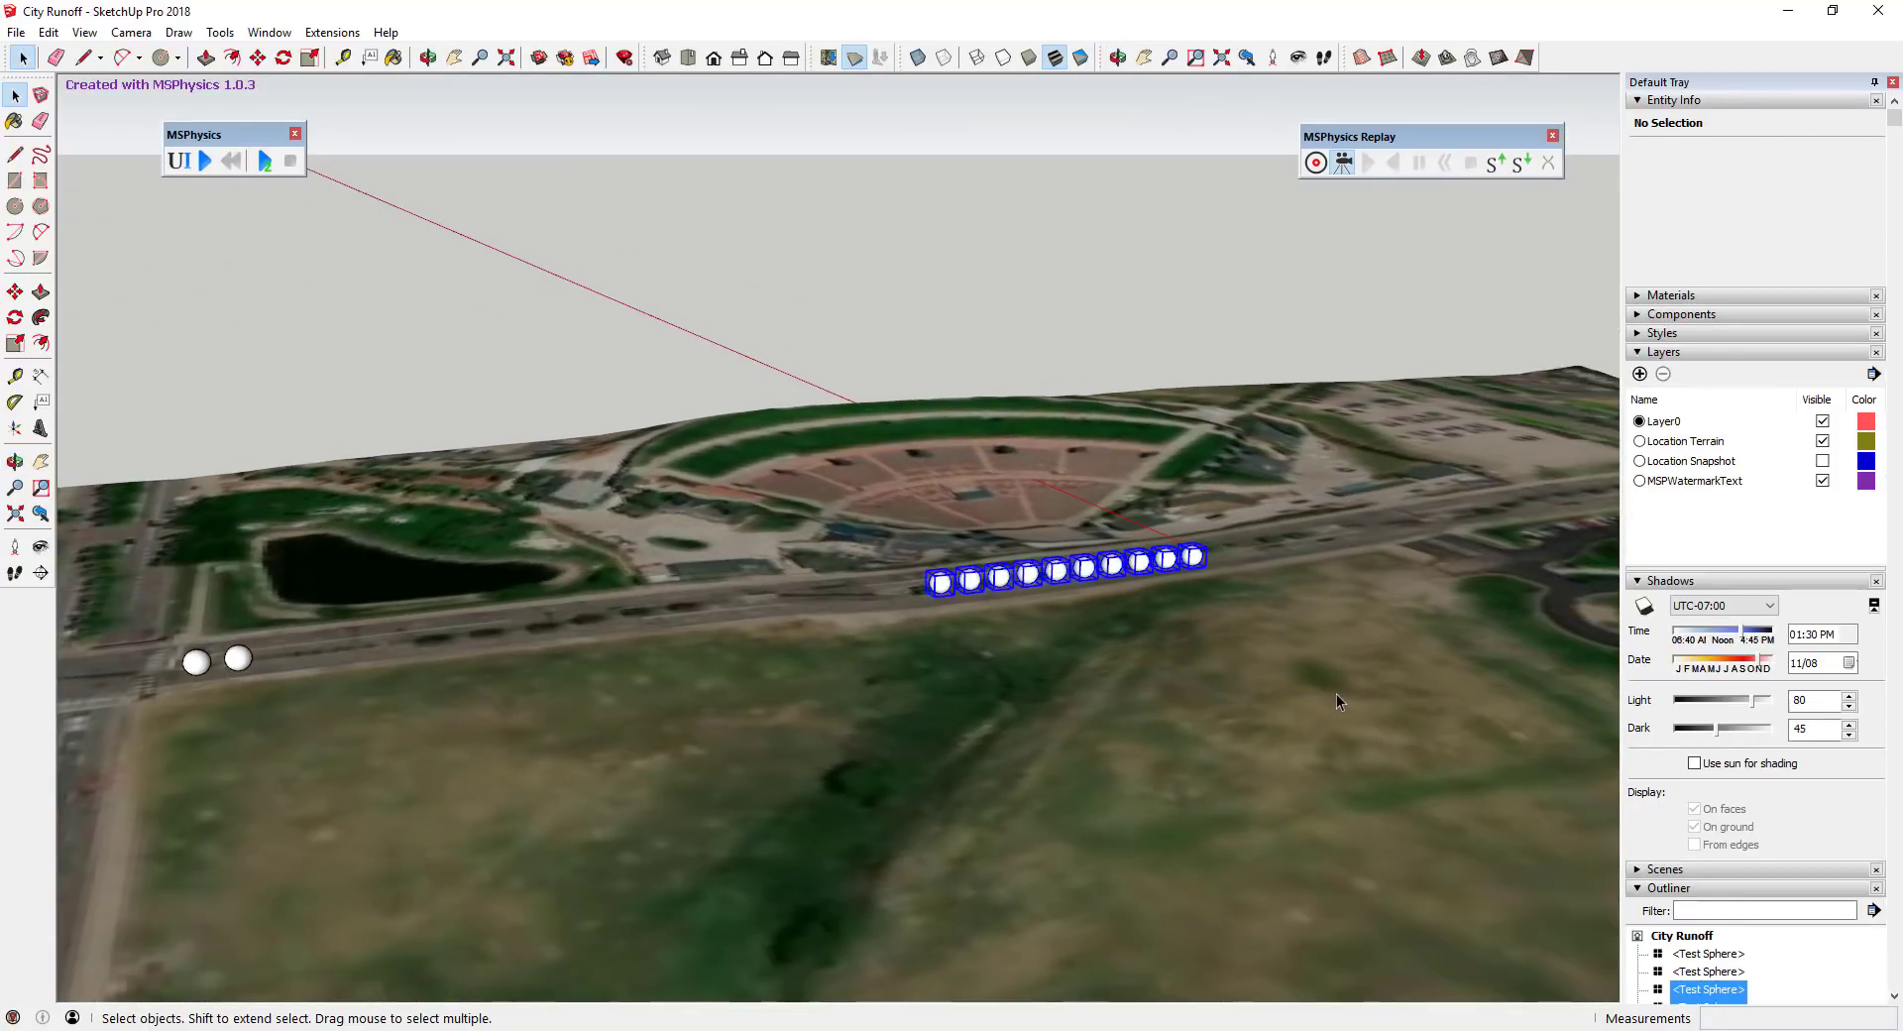
key(Delete)
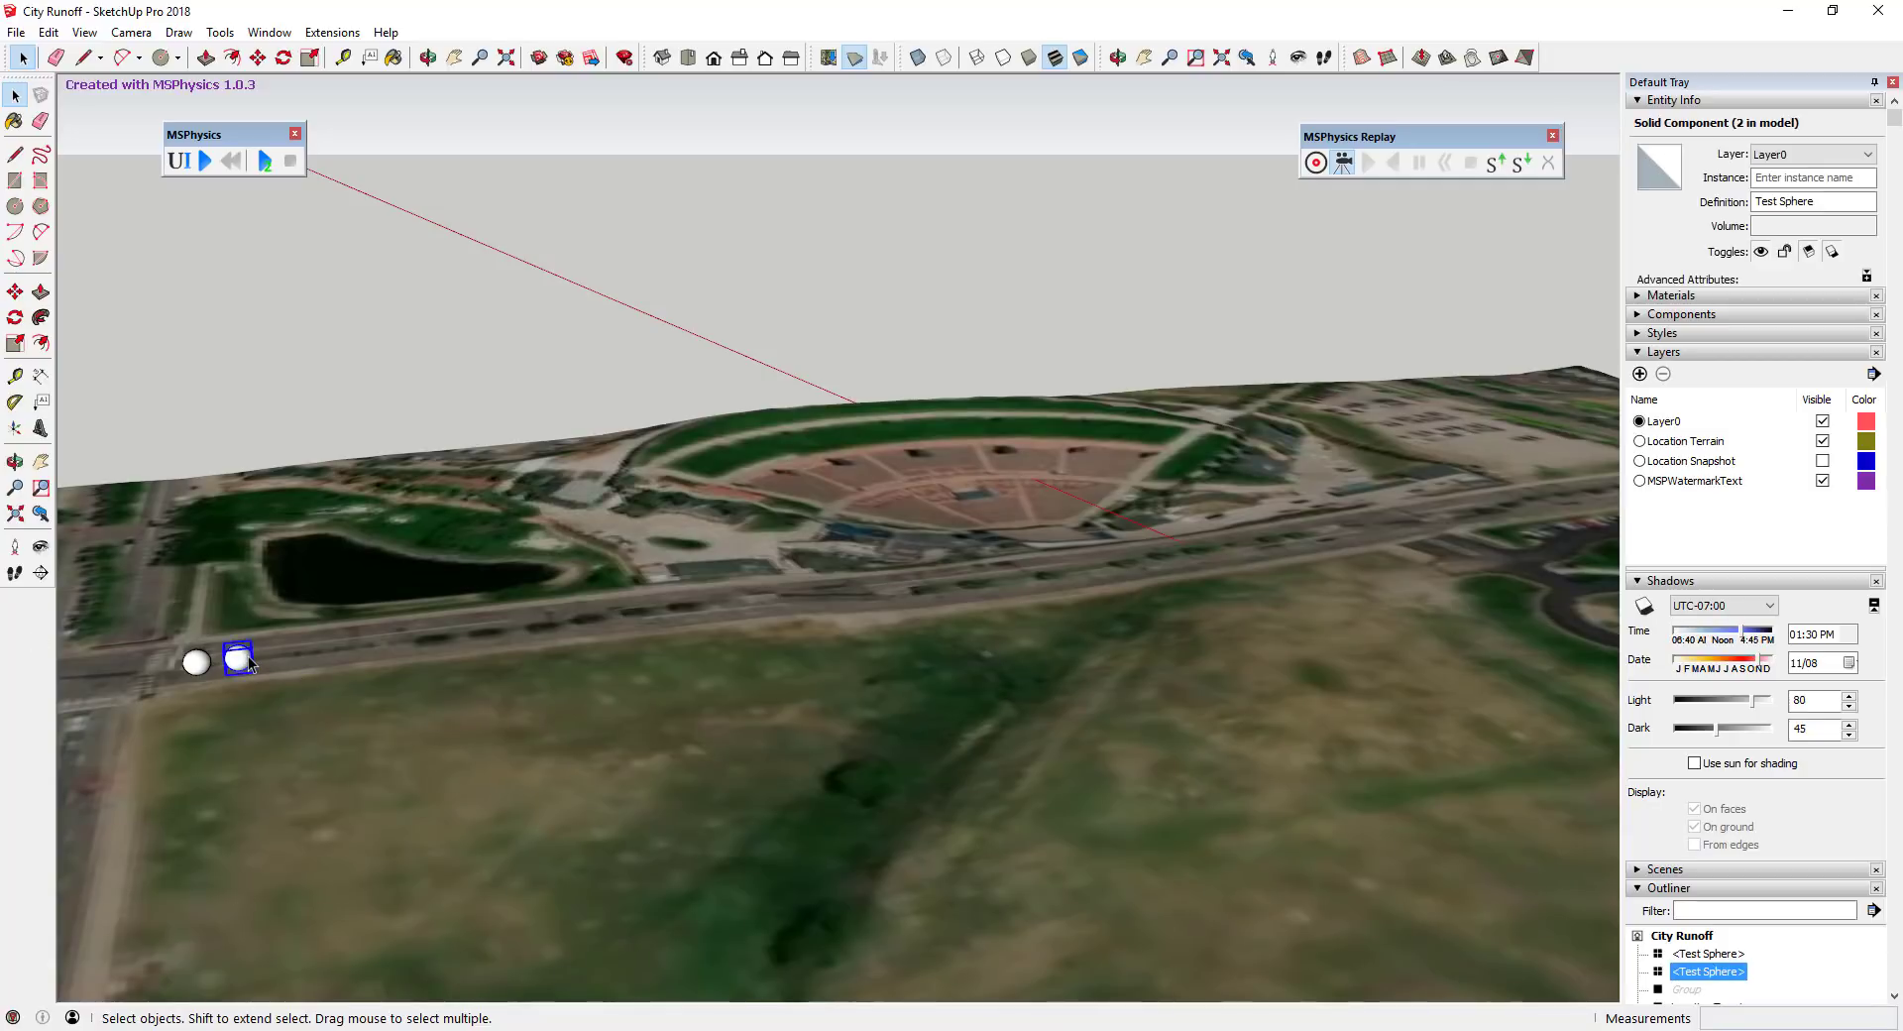
Unhide the guide rectangle group above the site.
click(58, 33)
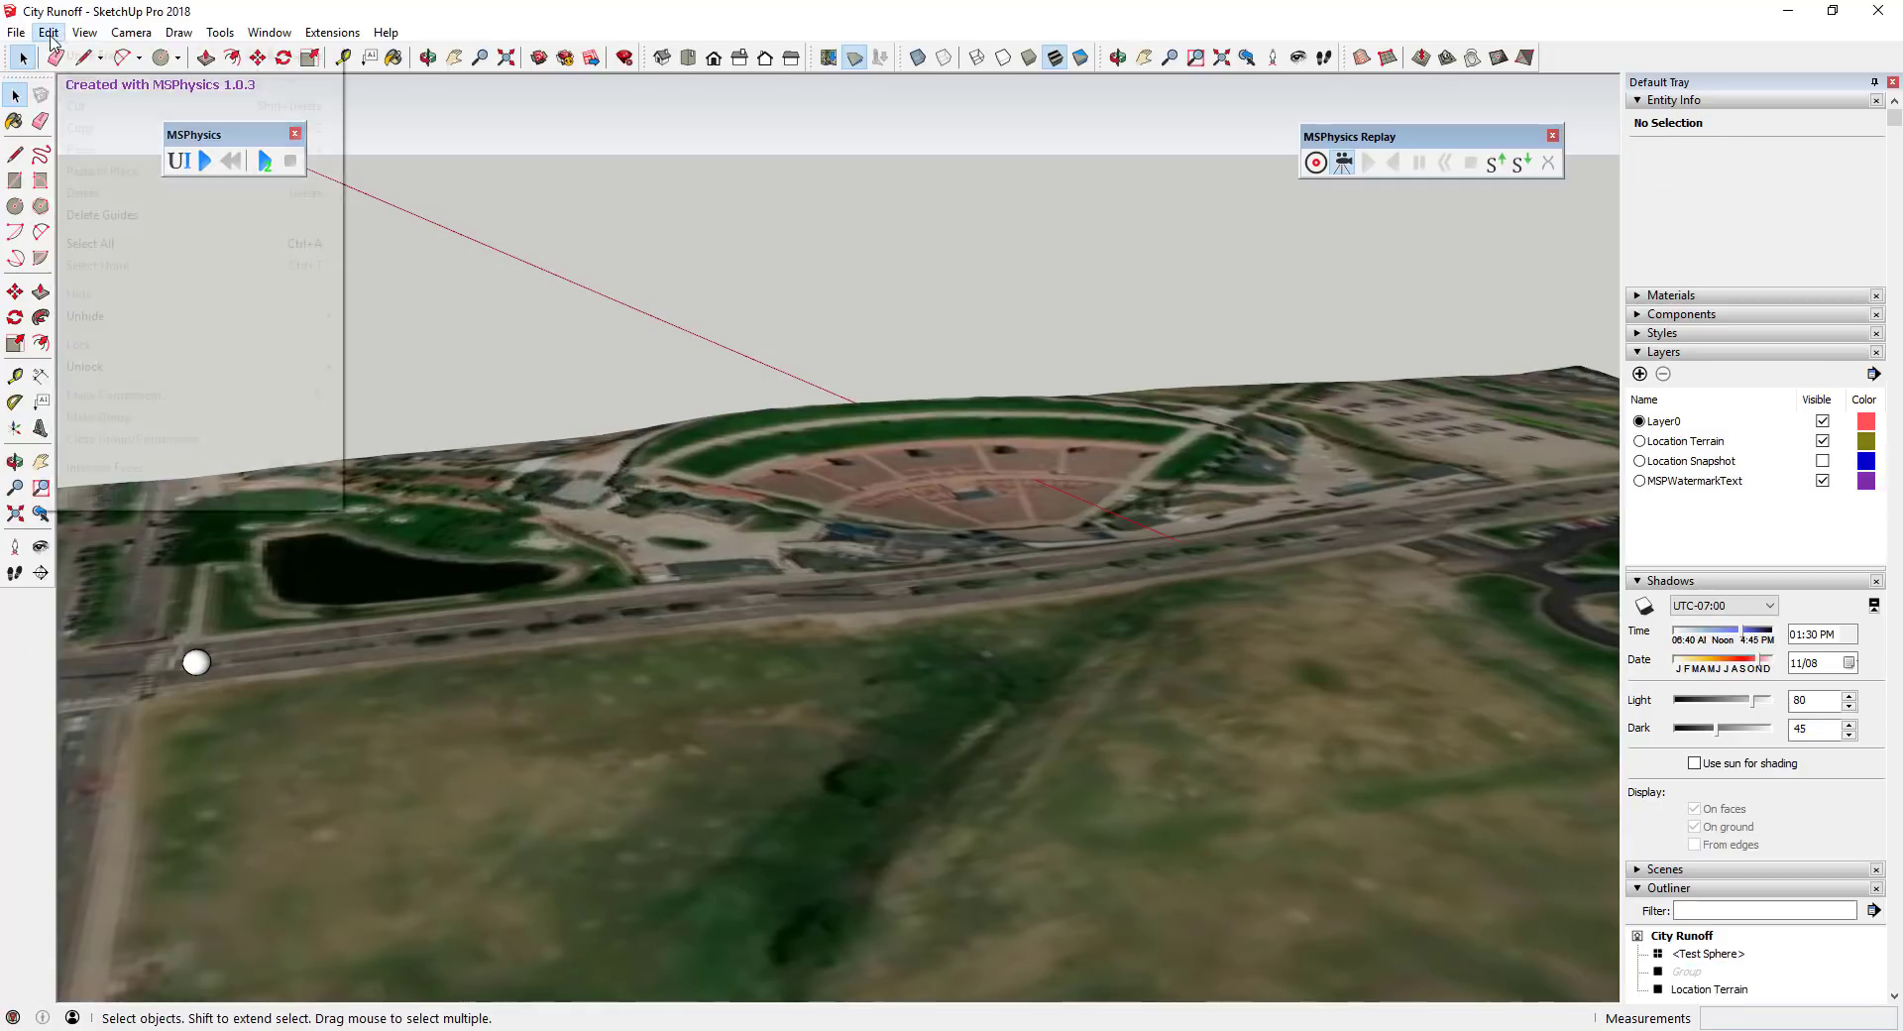
mouse_move(169, 316)
click(381, 359)
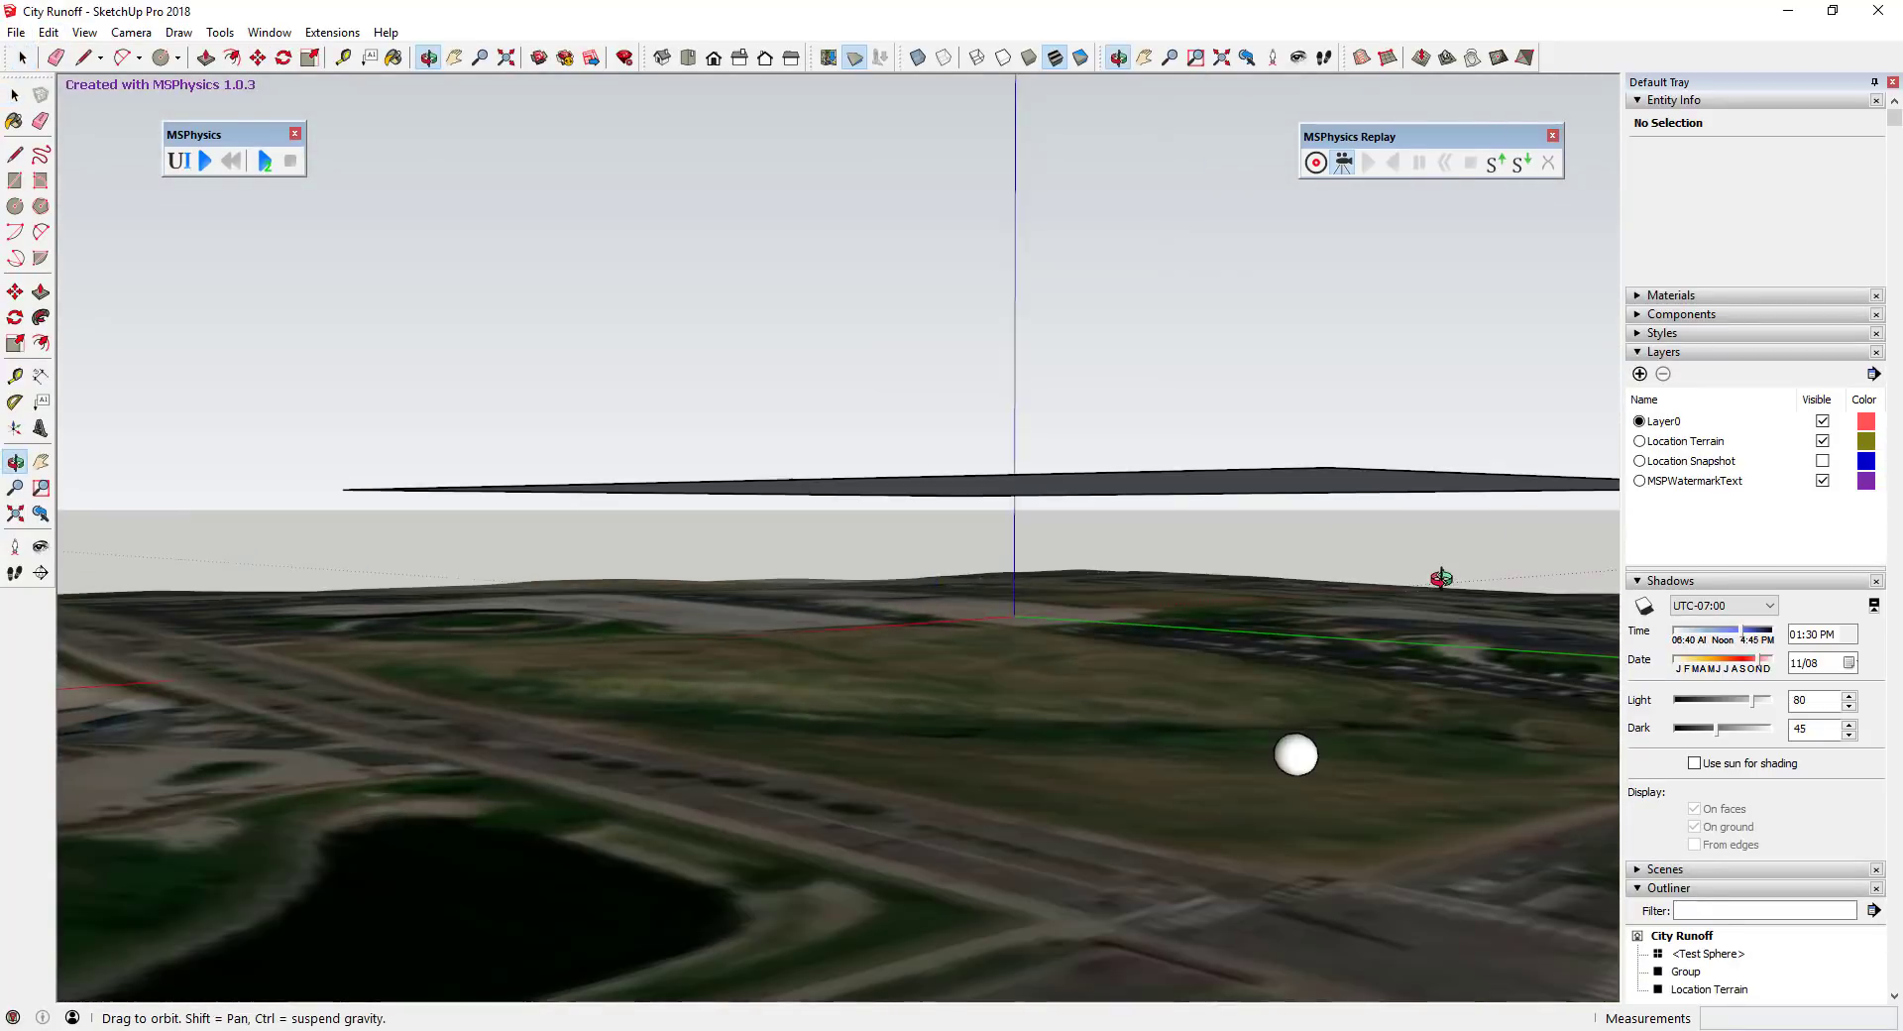
Copy the remaining Test Sphere about 646' along the rectangle's roadside edge and divide the span into 10 equal intervals.
middle_drag(1441, 578, 1289, 778)
click(1265, 759)
click(1287, 755)
key(m)
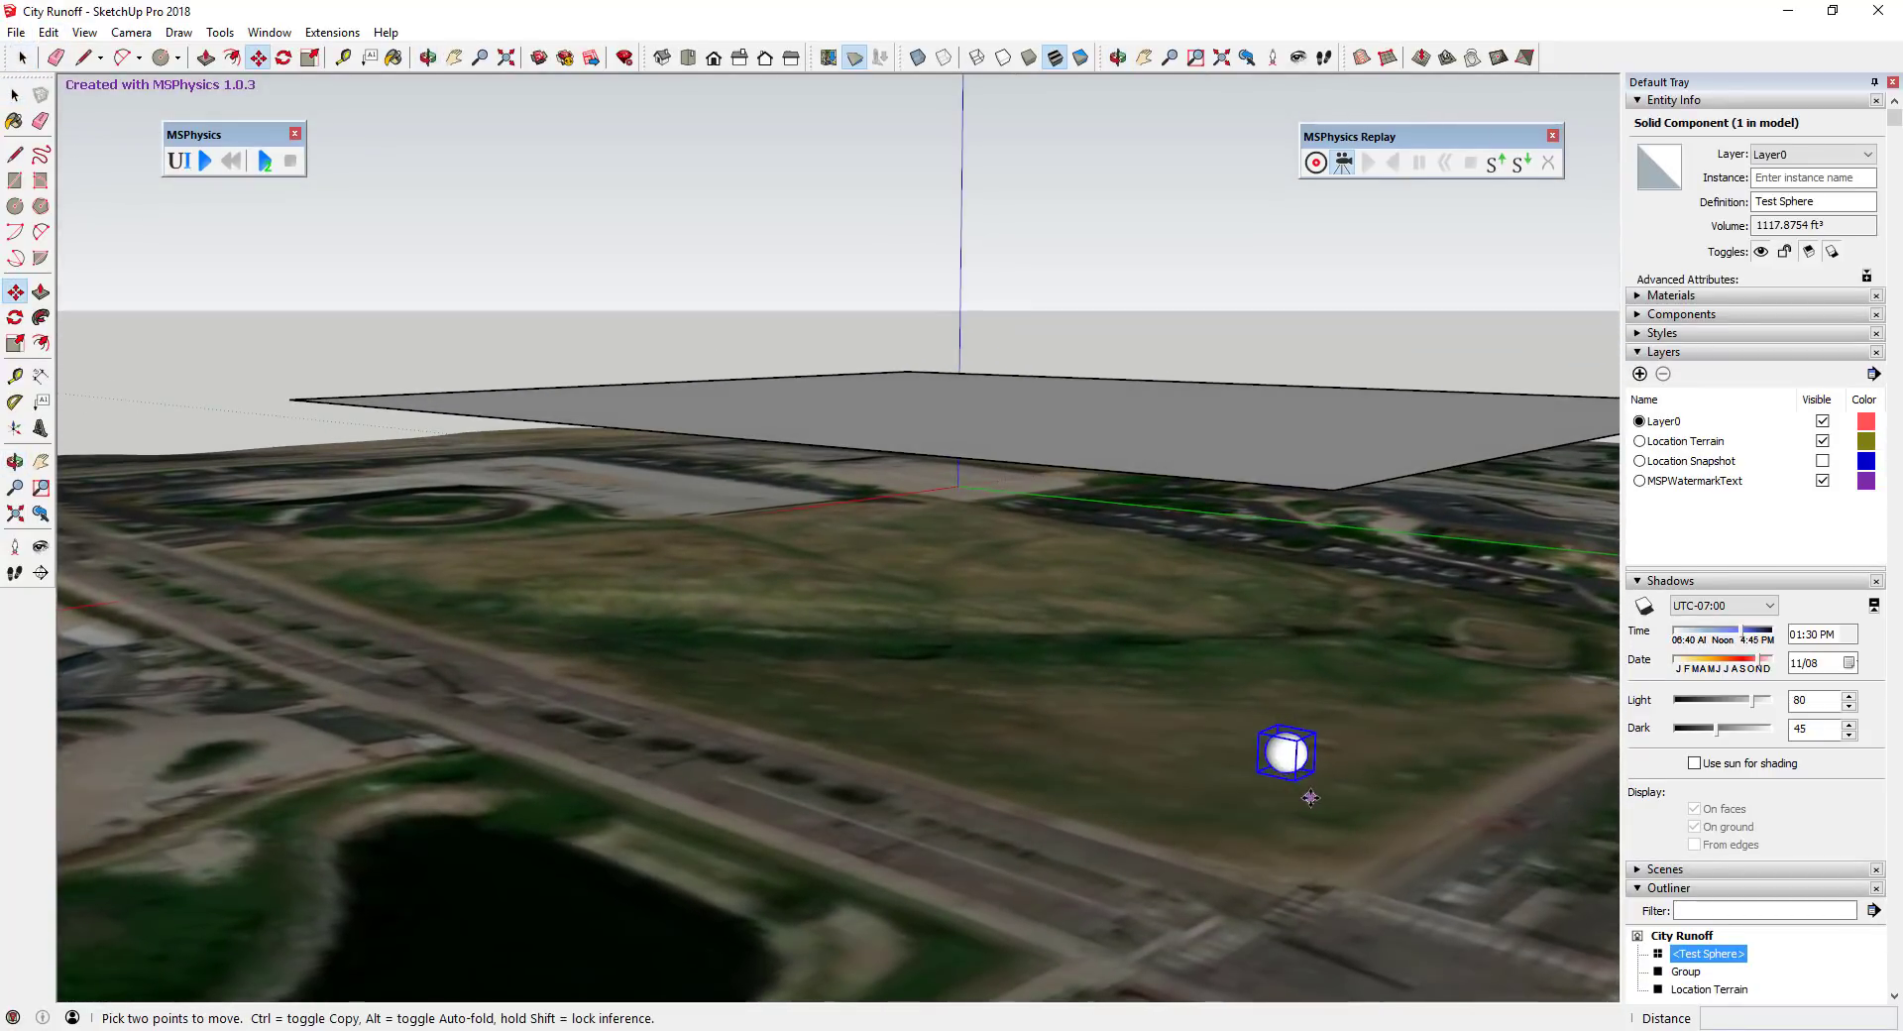
click(1330, 488)
key(ctrl)
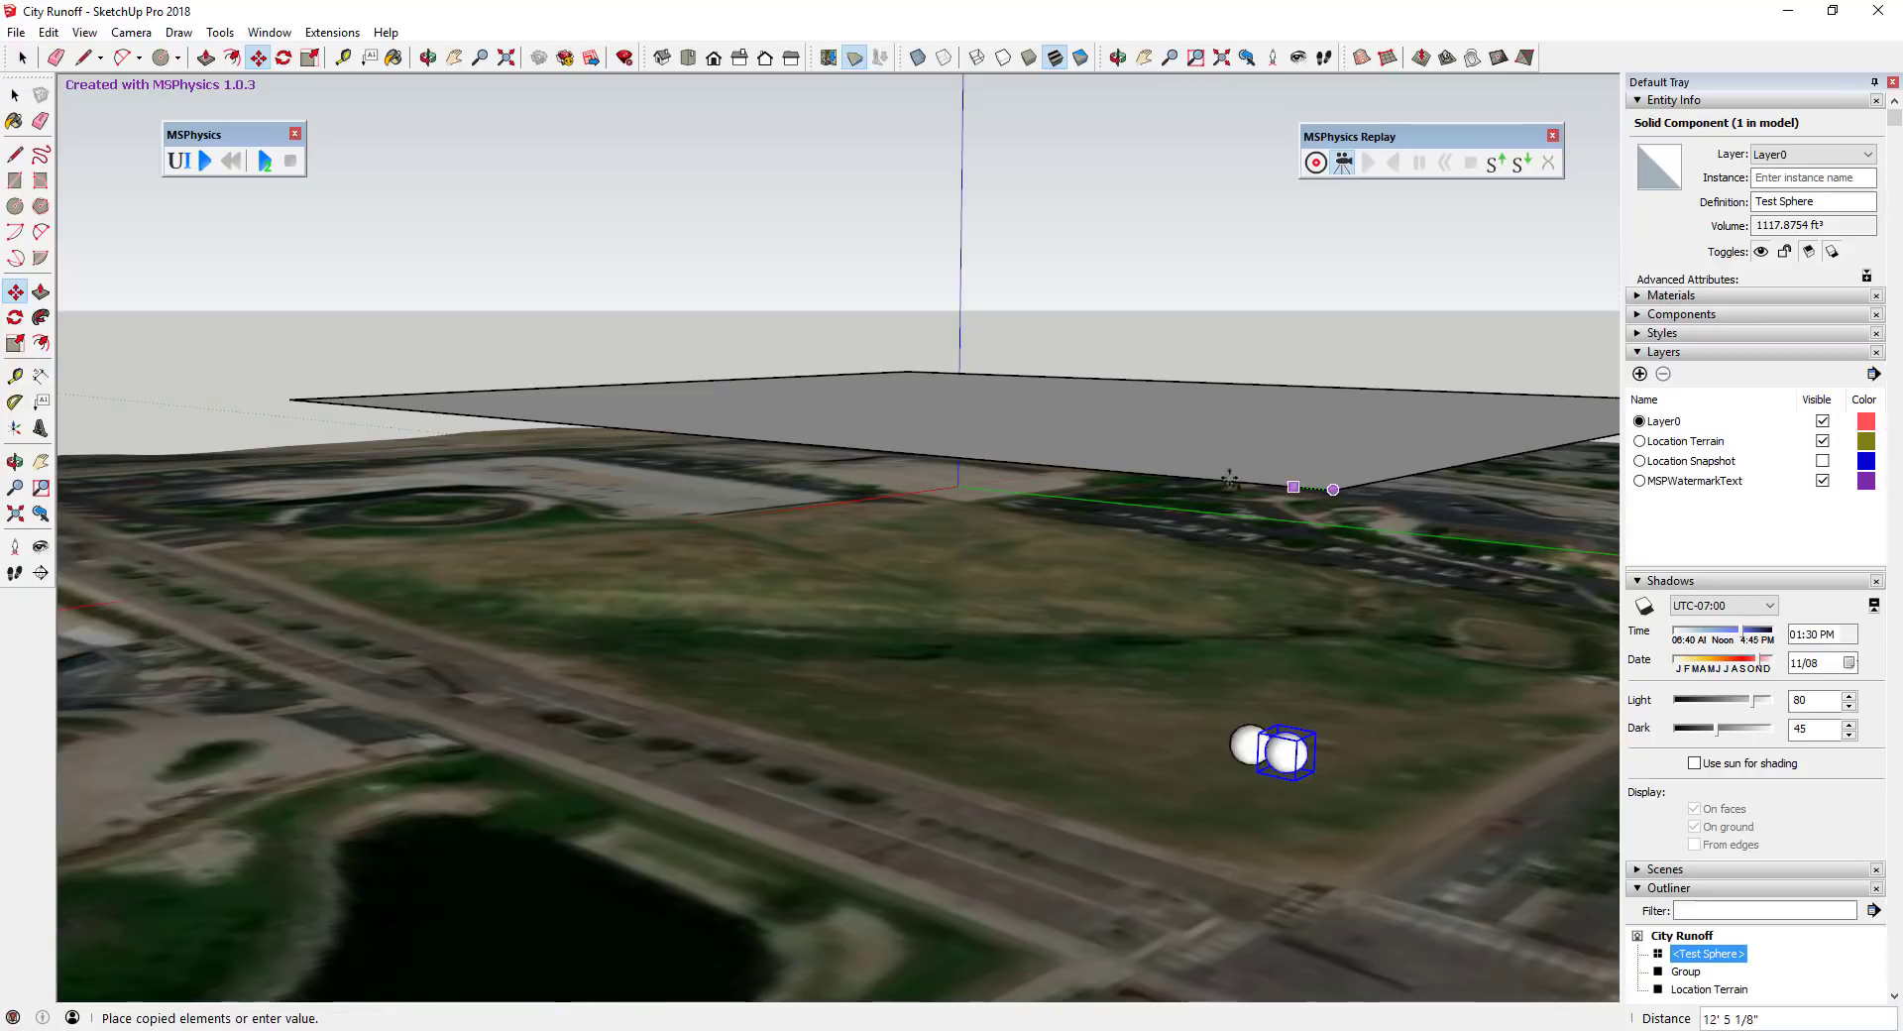
click(290, 399)
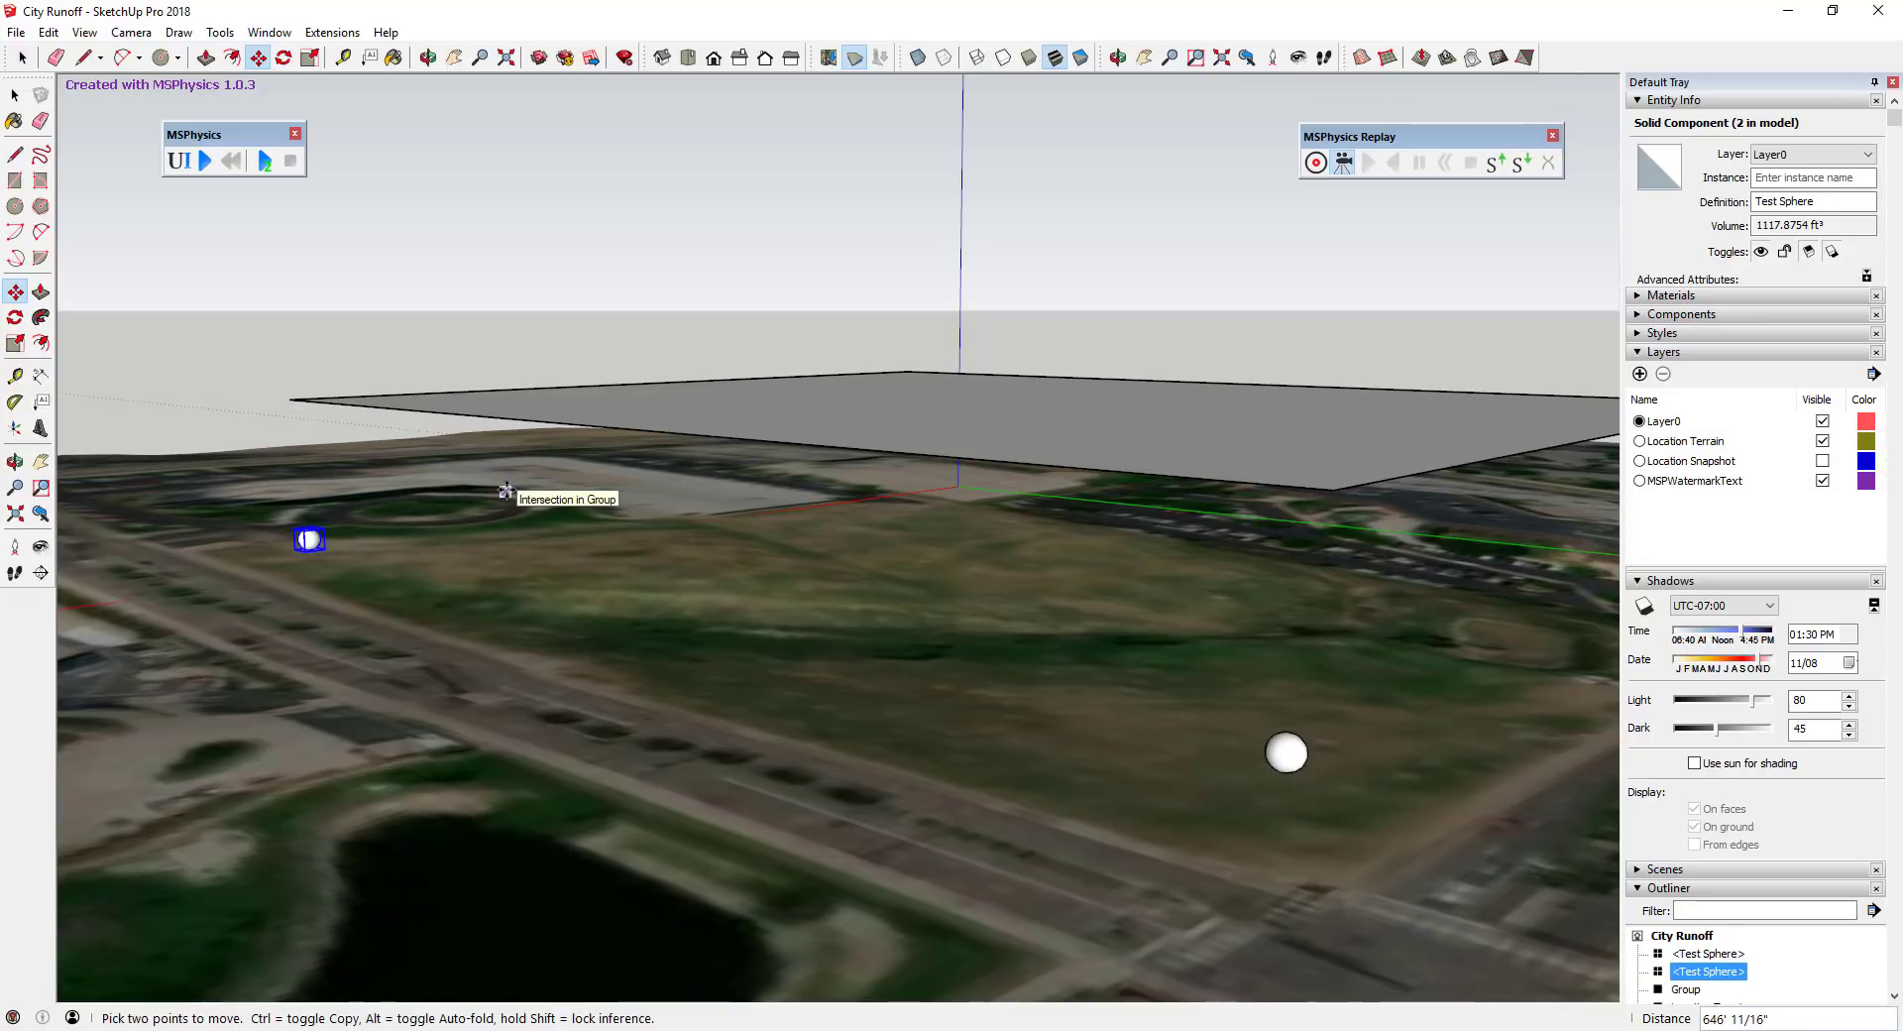
text(/10)
key(Return)
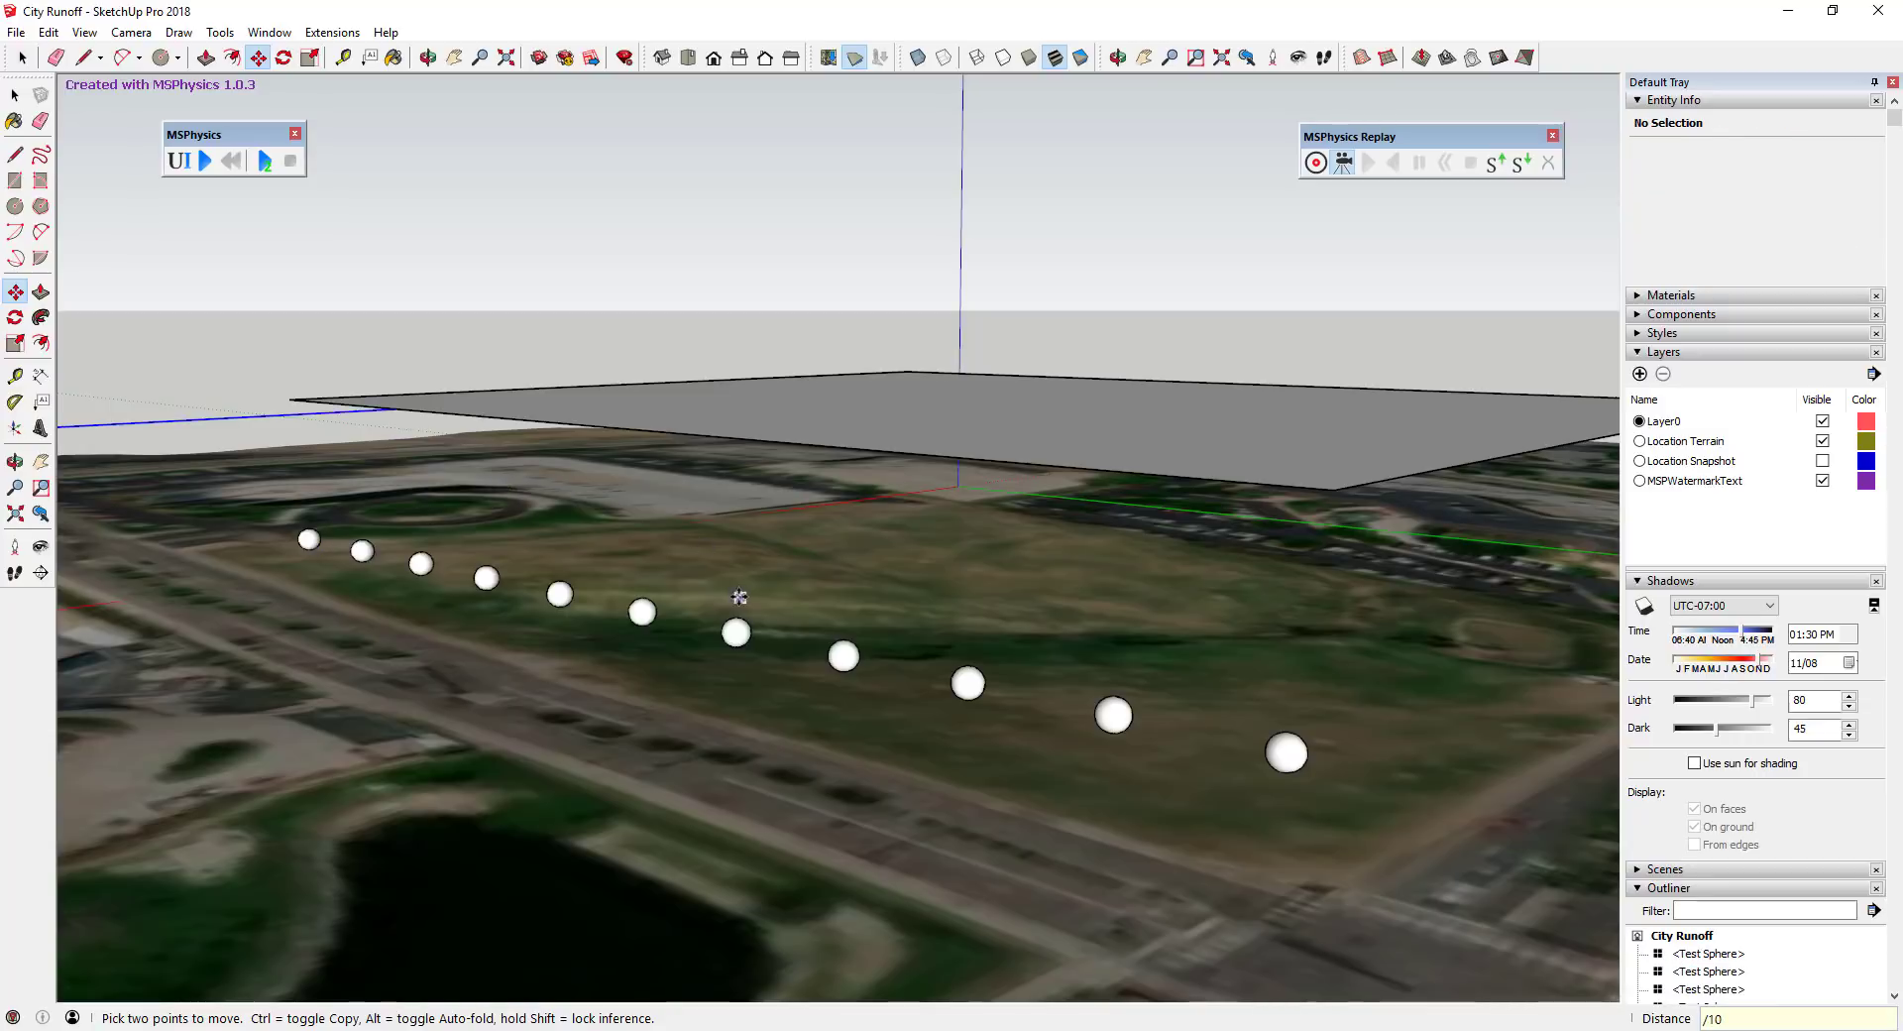
Copy the whole sphere row about 559' across to the rectangle's opposite edge and divide the span into 10 equal intervals.
middle_drag(506, 490, 543, 545)
key(space)
drag(560, 540, 865, 765)
middle_drag(866, 764, 888, 831)
key(m)
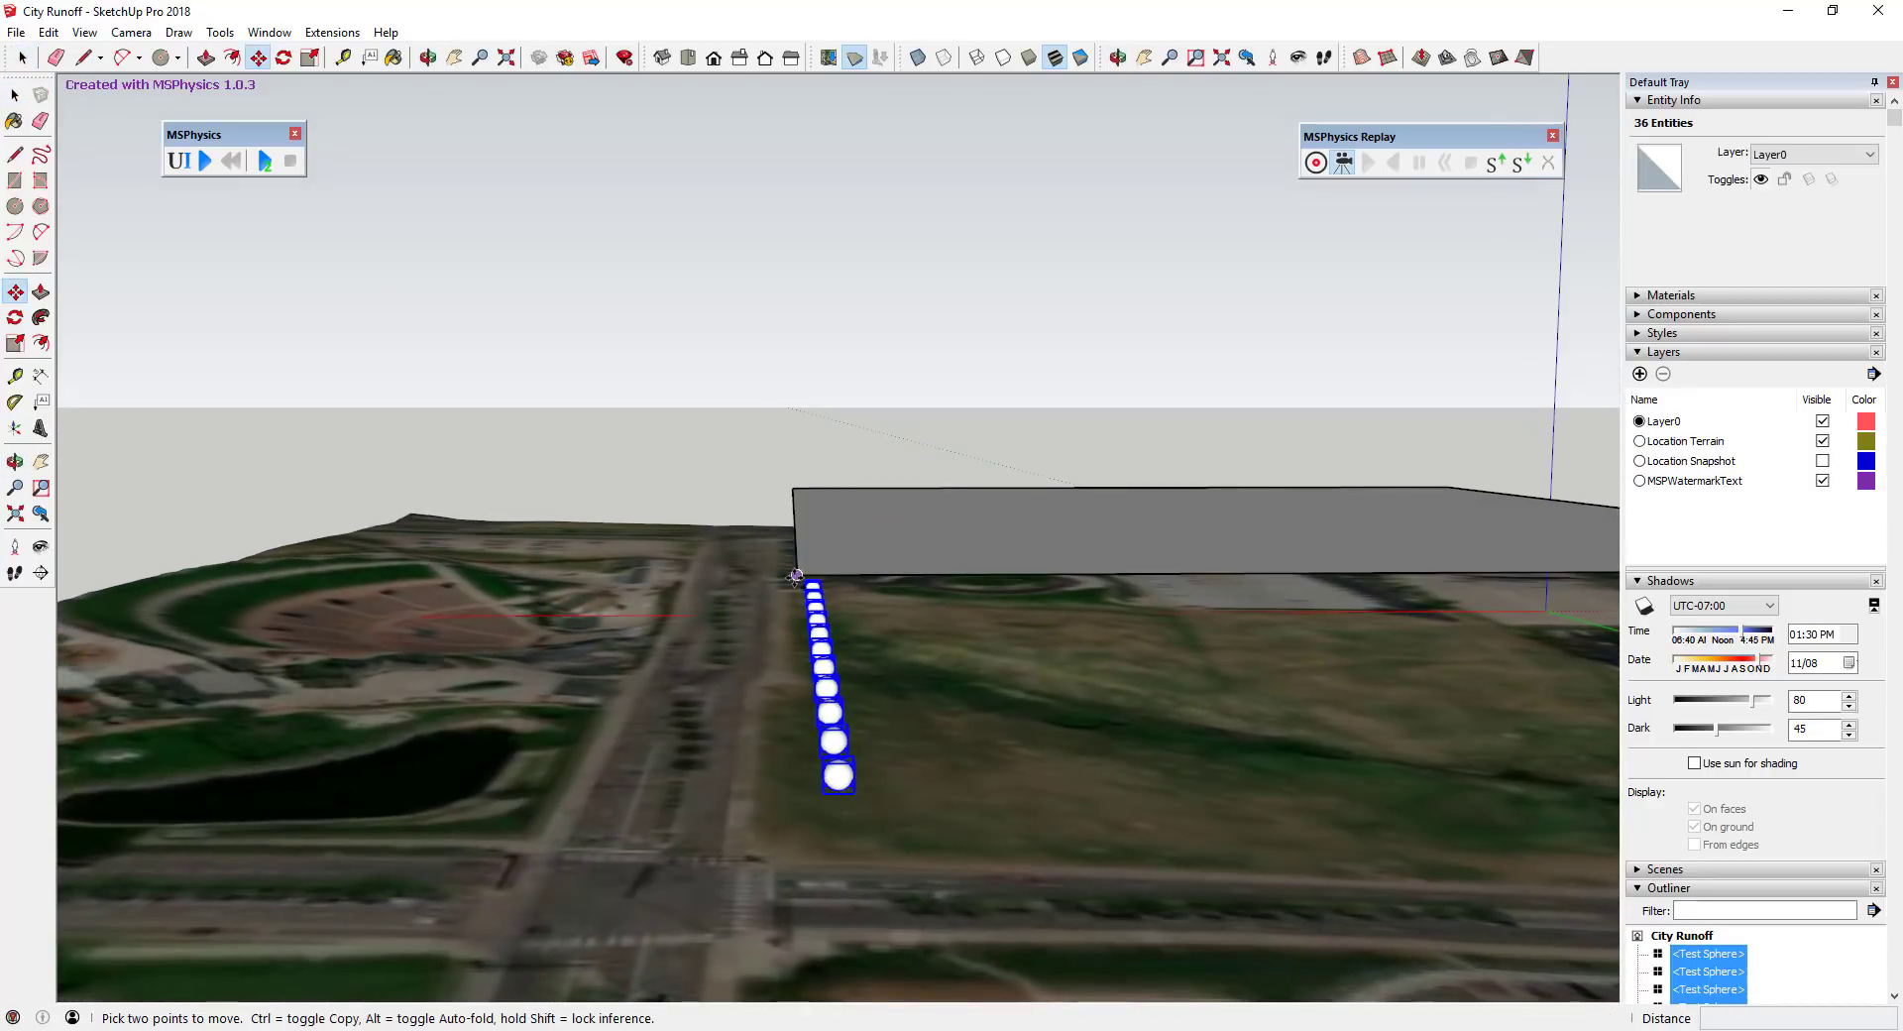
click(796, 576)
key(ctrl)
scroll(796, 576, down, 3)
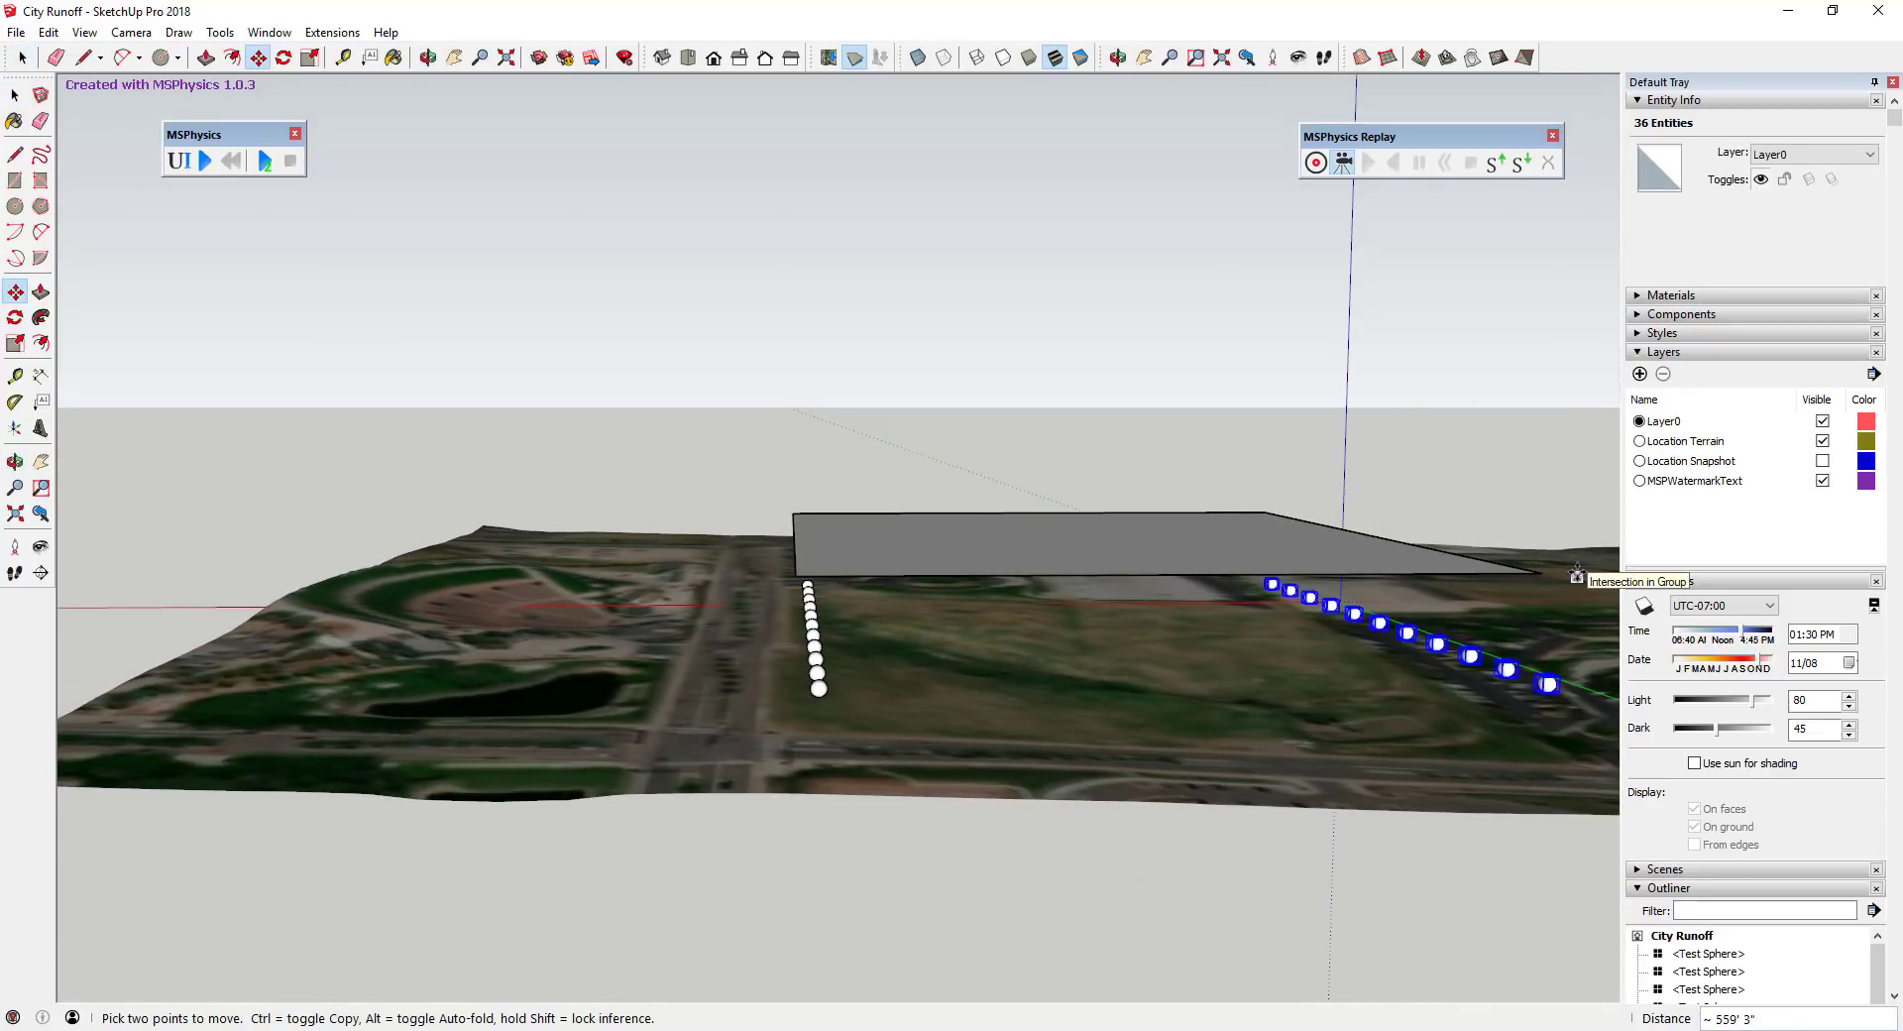
click(1577, 573)
text(/10)
key(Return)
key(space)
Run the MSPhysics simulation with the sparser sphere grid and examine where the spheres collect on the lot.
scroll(835, 758, up, 3)
middle_drag(892, 694, 773, 748)
click(206, 160)
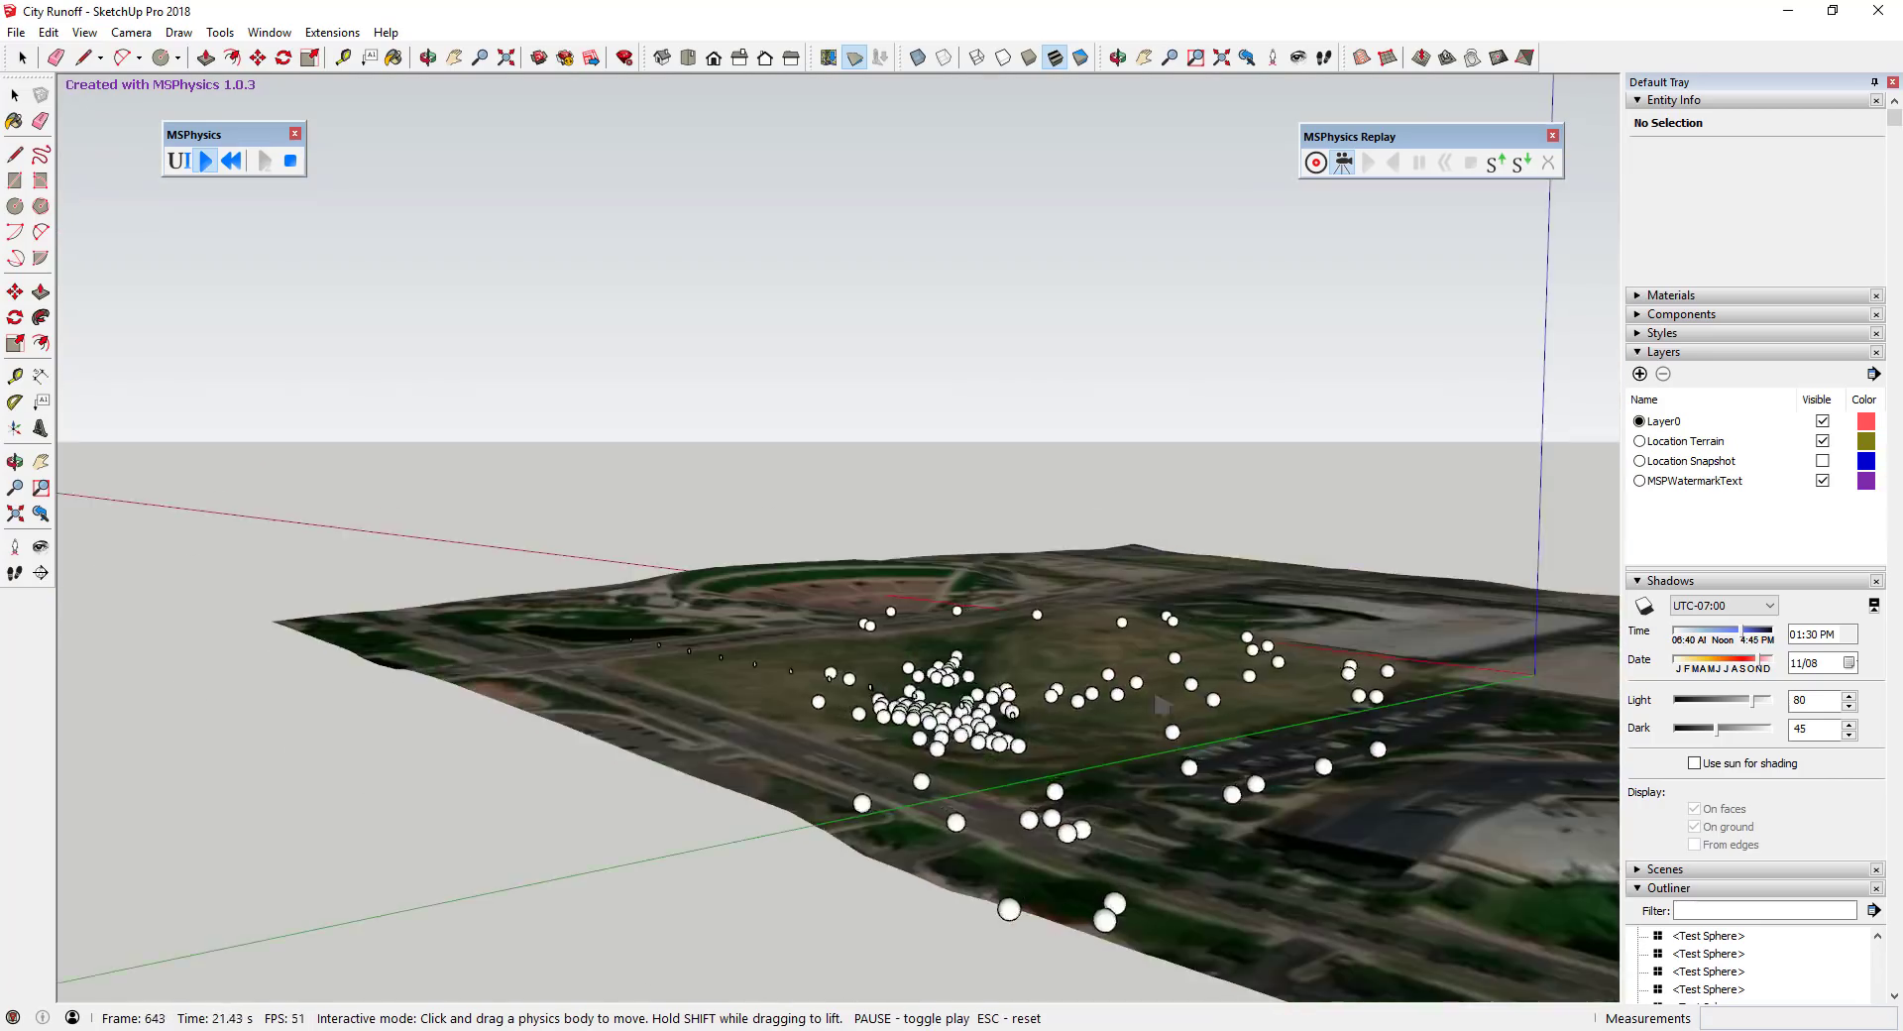
middle_drag(1162, 705, 1162, 788)
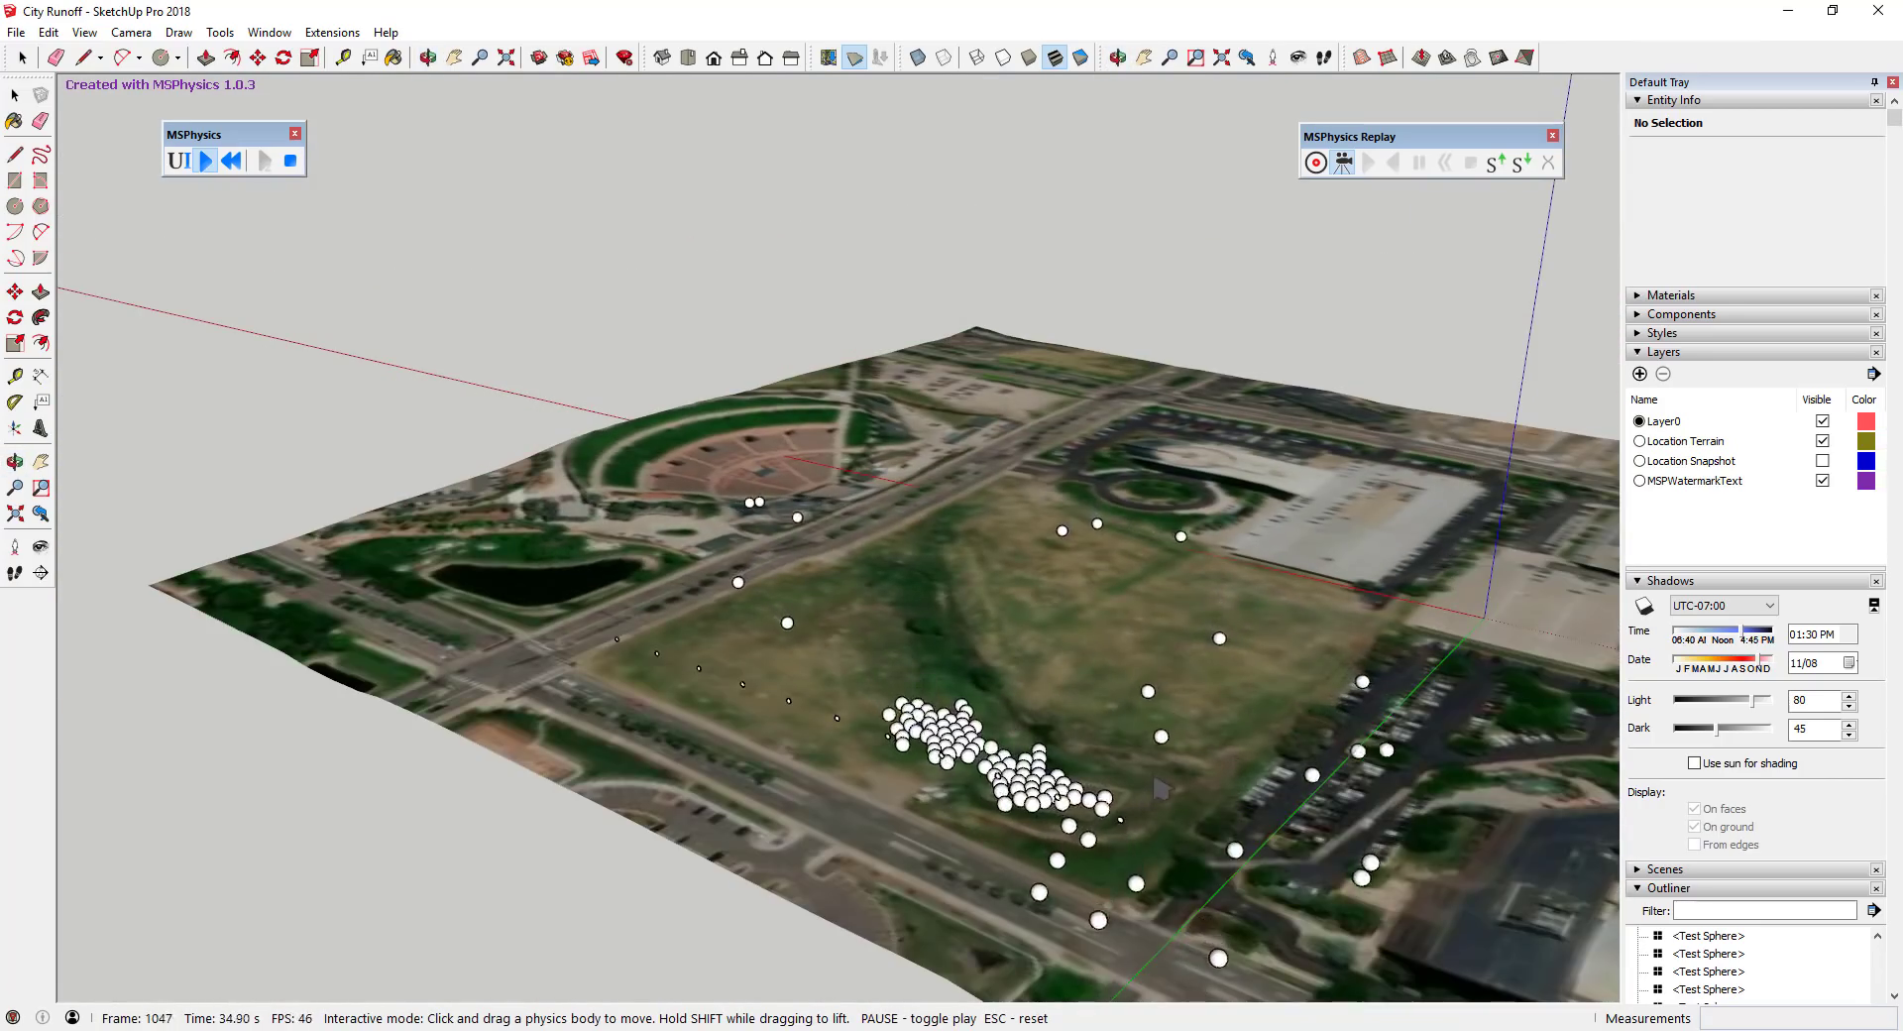